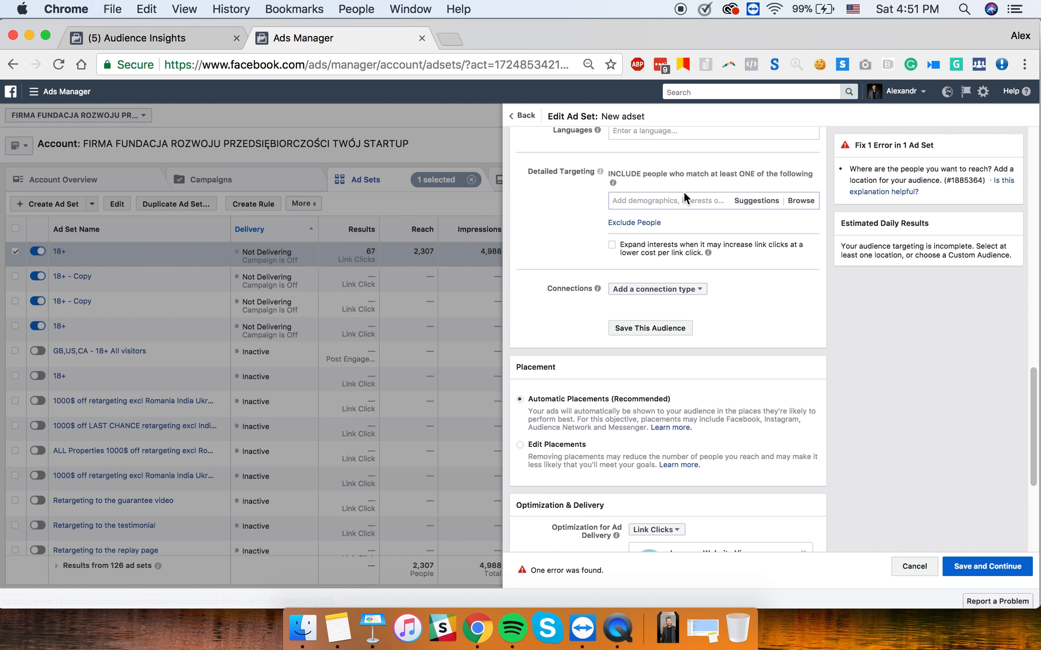
- Search 'barkbox' and add the BarkBox interest (6,529,108 people) to detailed targeting
{"action": "type", "text": "bark"}
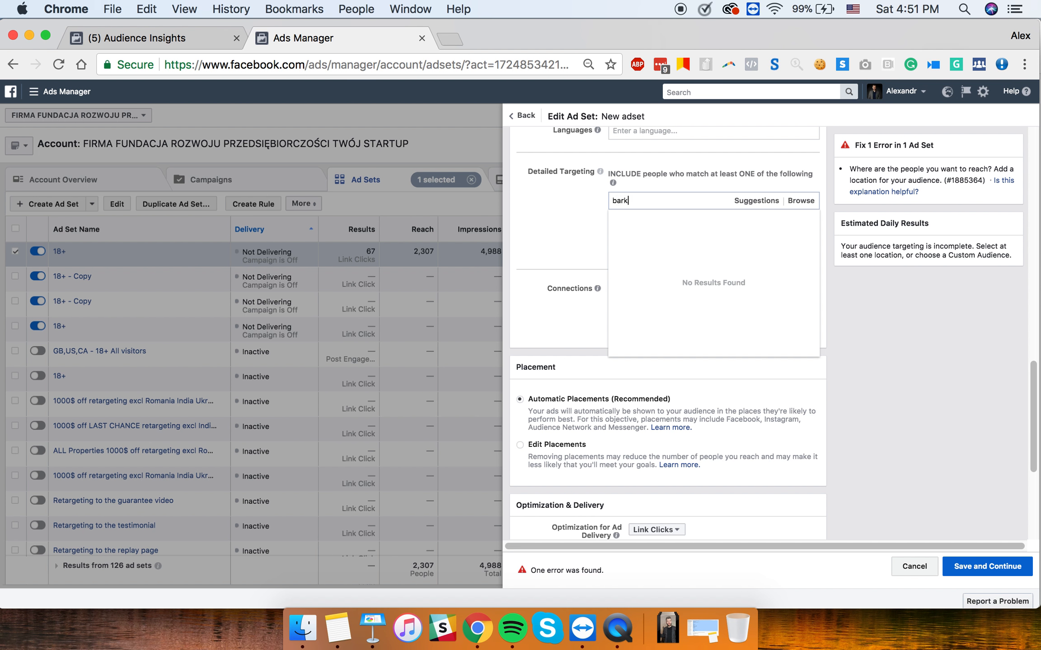
{"action": "type", "text": "box"}
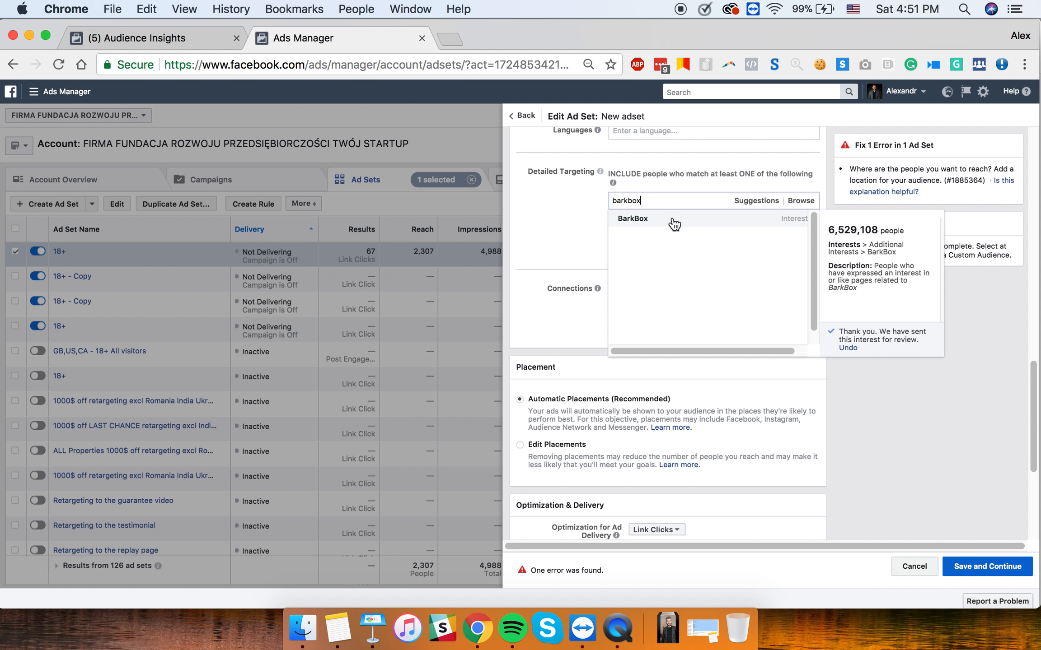
{"action": "left_click", "coordinate": [673, 220]}
{"action": "left_click", "coordinate": [584, 206]}
{"action": "double_click", "coordinate": [635, 217]}
- Search the web for BarkBox and browse barkbox.com's homepage and 'What's Inside' section
{"action": "key", "text": "super+c"}
{"action": "key", "text": "super+t"}
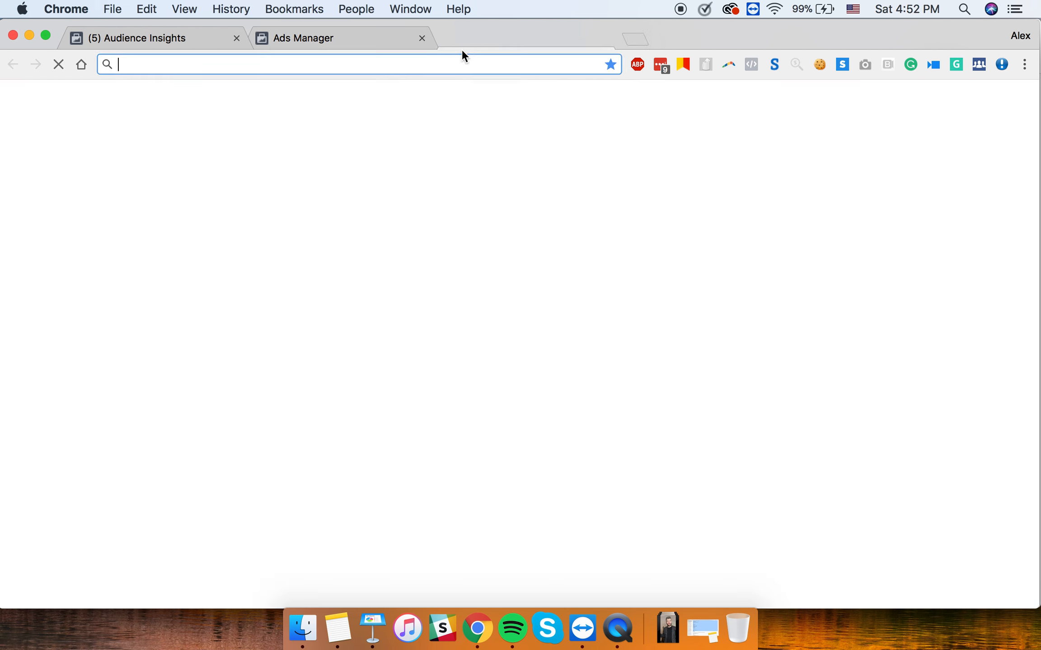
{"action": "key", "text": "super+v"}
{"action": "key", "text": "Return"}
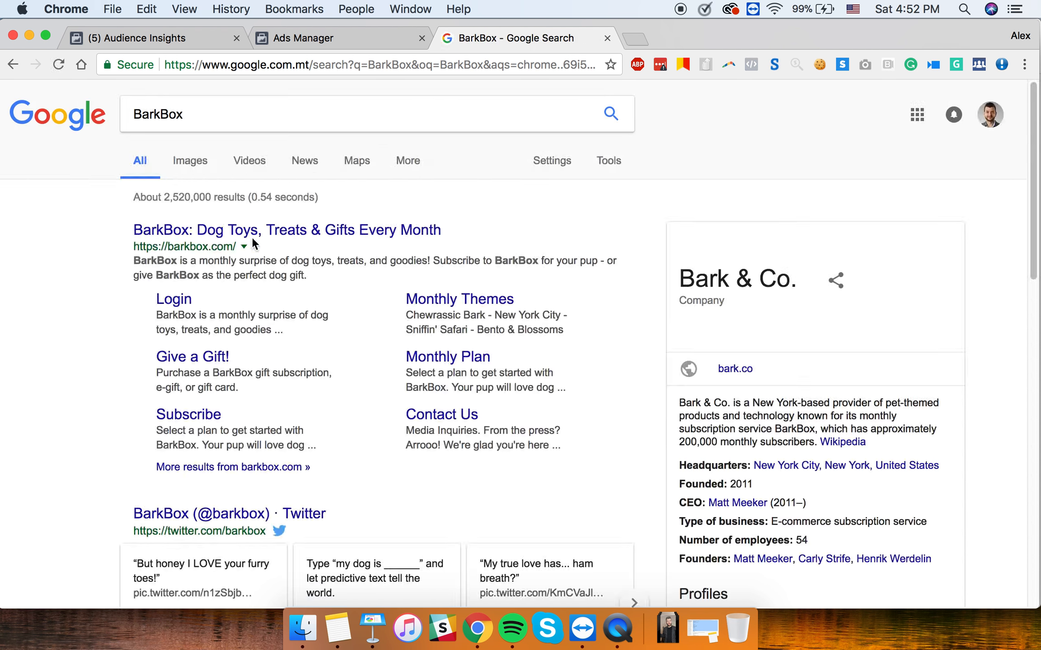
{"action": "left_click", "coordinate": [252, 230]}
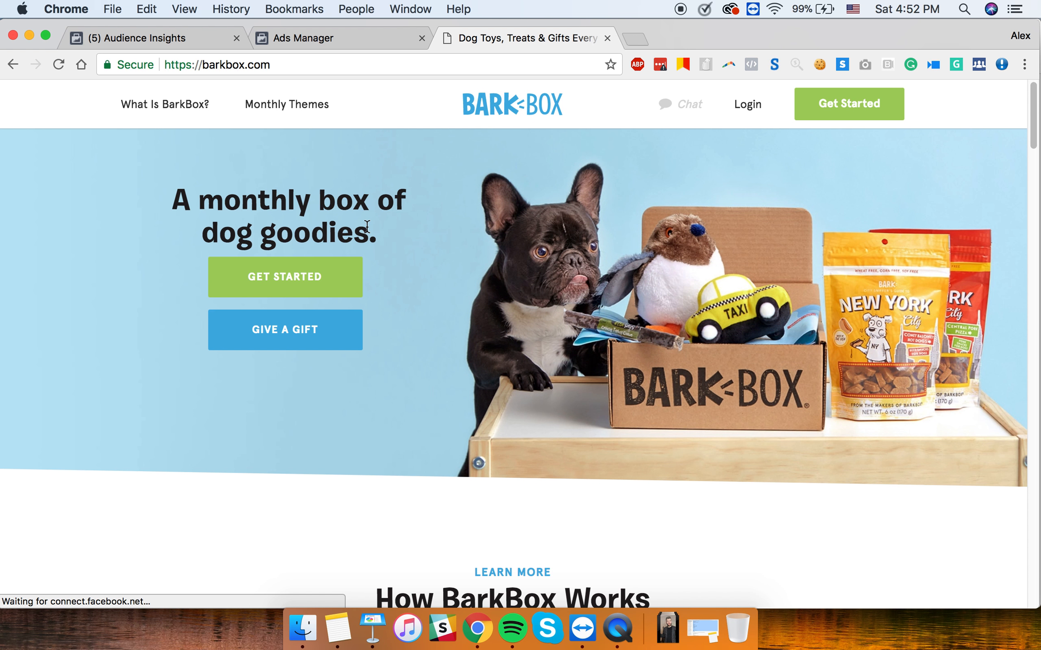
{"action": "scroll", "coordinate": [469, 343], "scroll_direction": "down", "scroll_amount": 2}
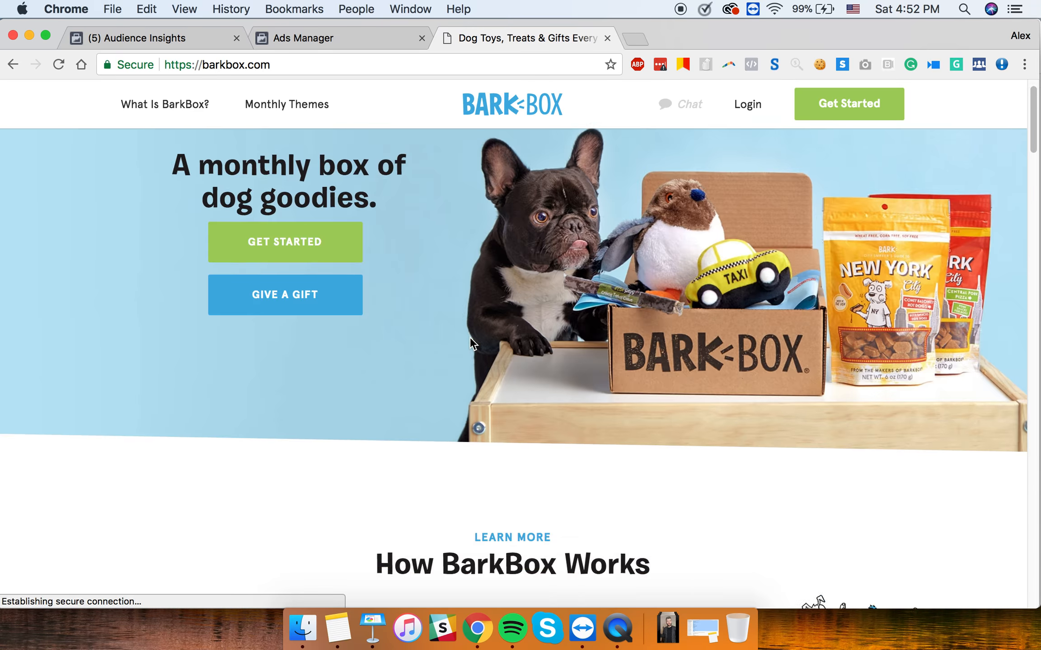
{"action": "scroll", "coordinate": [470, 338], "scroll_direction": "down", "scroll_amount": 20}
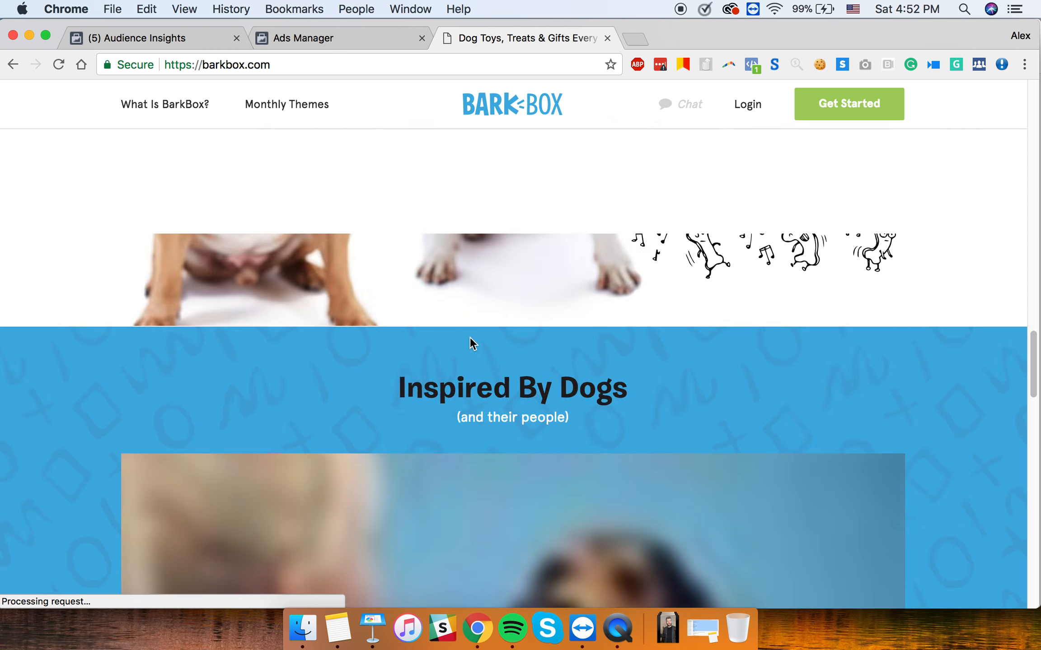
{"action": "scroll", "coordinate": [469, 342], "scroll_direction": "up", "scroll_amount": 20}
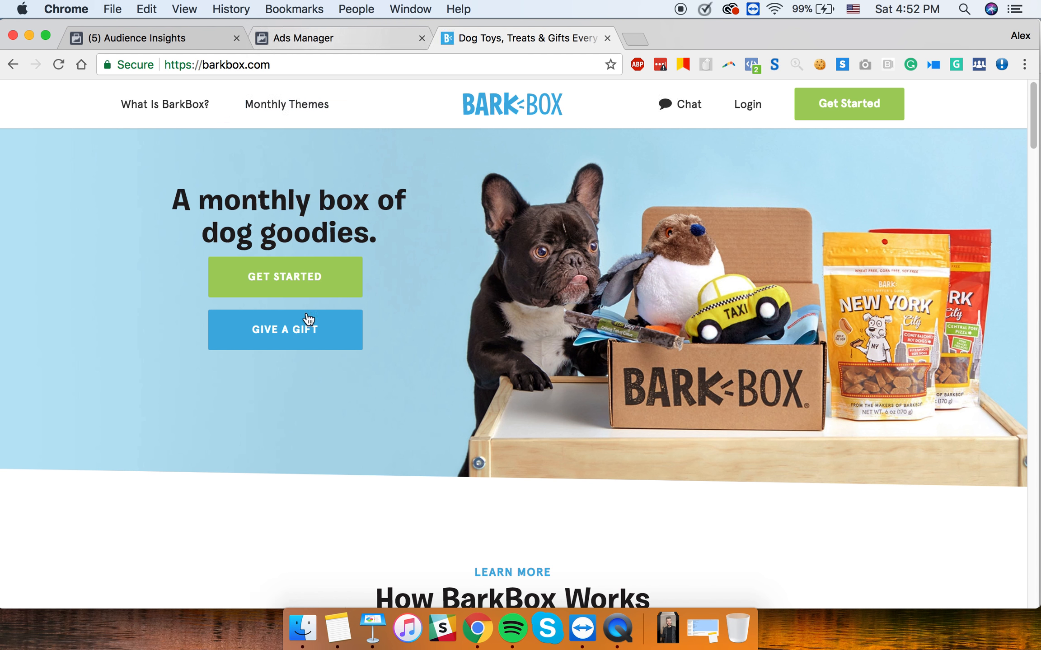
{"action": "scroll", "coordinate": [517, 433], "scroll_direction": "down", "scroll_amount": 10}
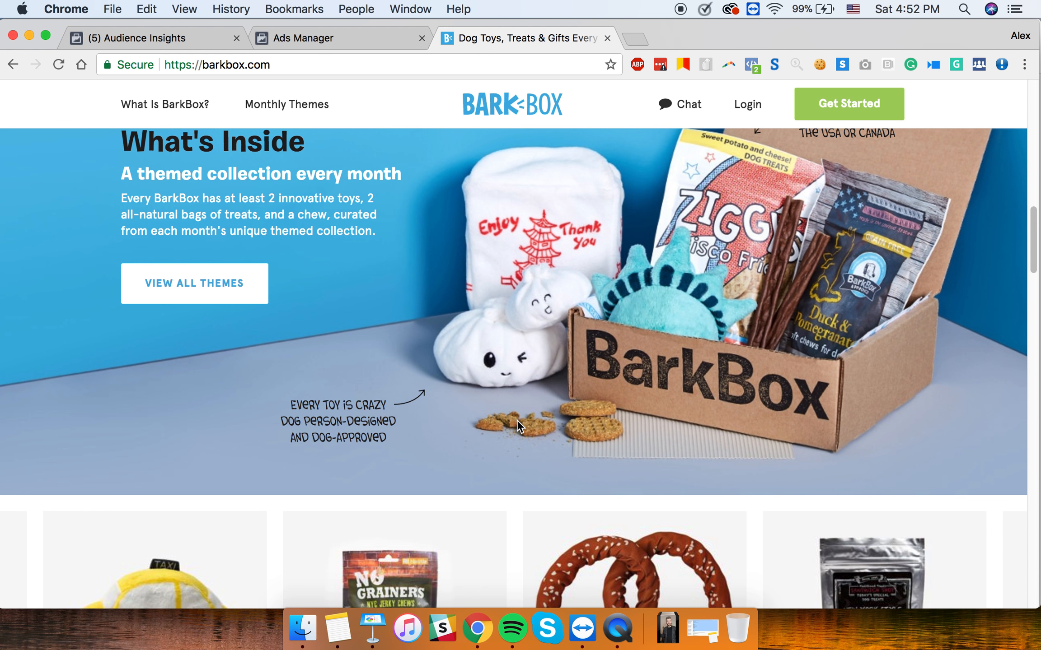
{"action": "left_click", "coordinate": [476, 631]}
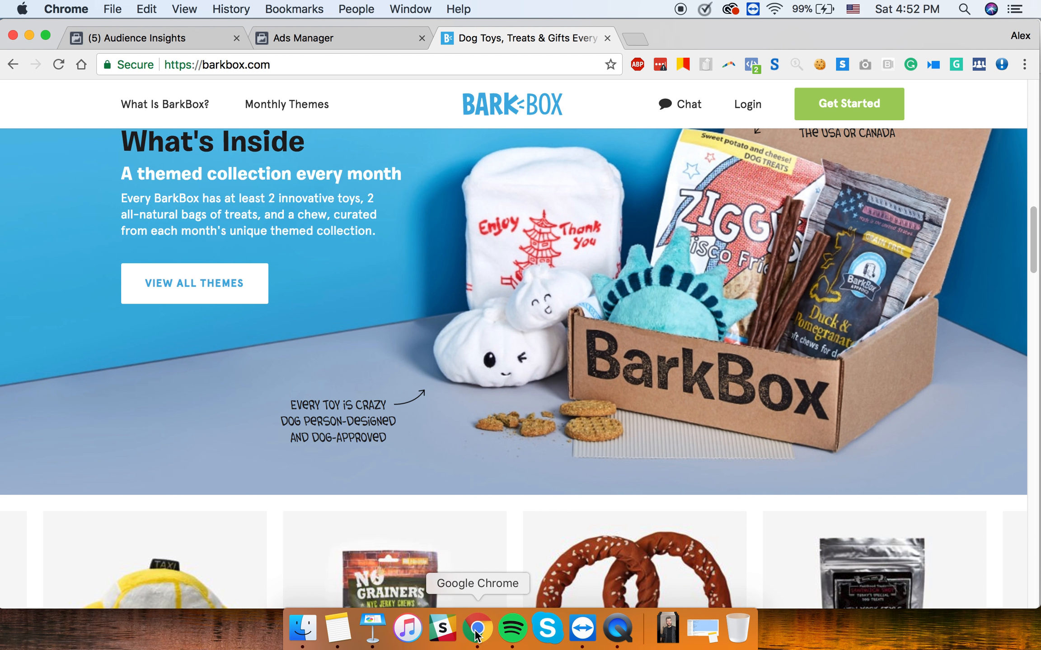
- Add PetSmart (8,552,960 people) from the BarkBox-based suggestions to the targeting interests
{"action": "left_click", "coordinate": [355, 36]}
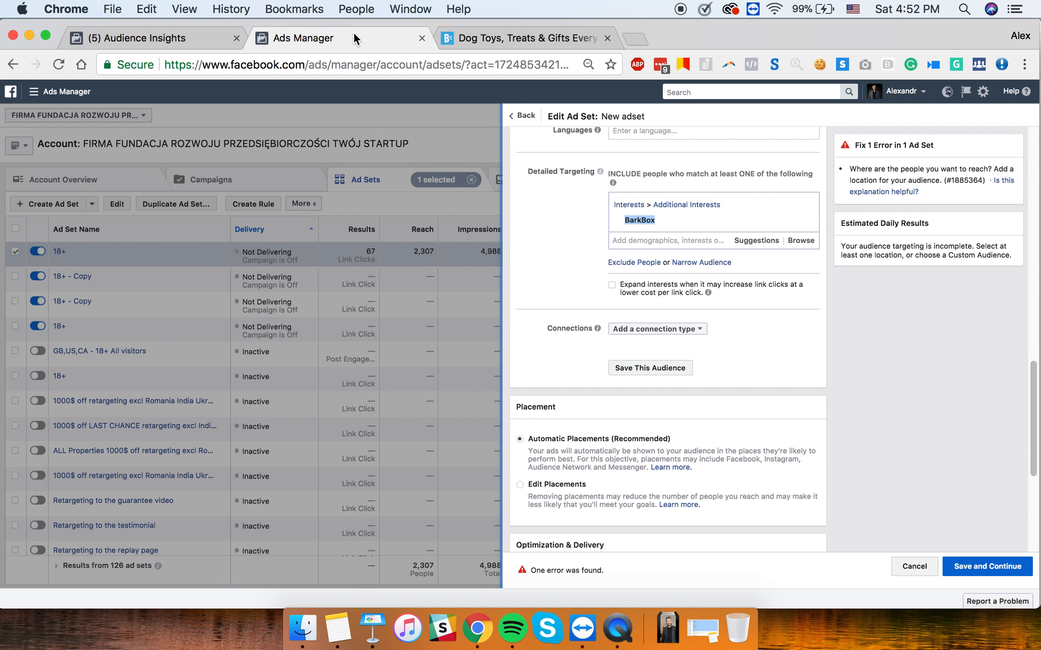
{"action": "left_click", "coordinate": [749, 241]}
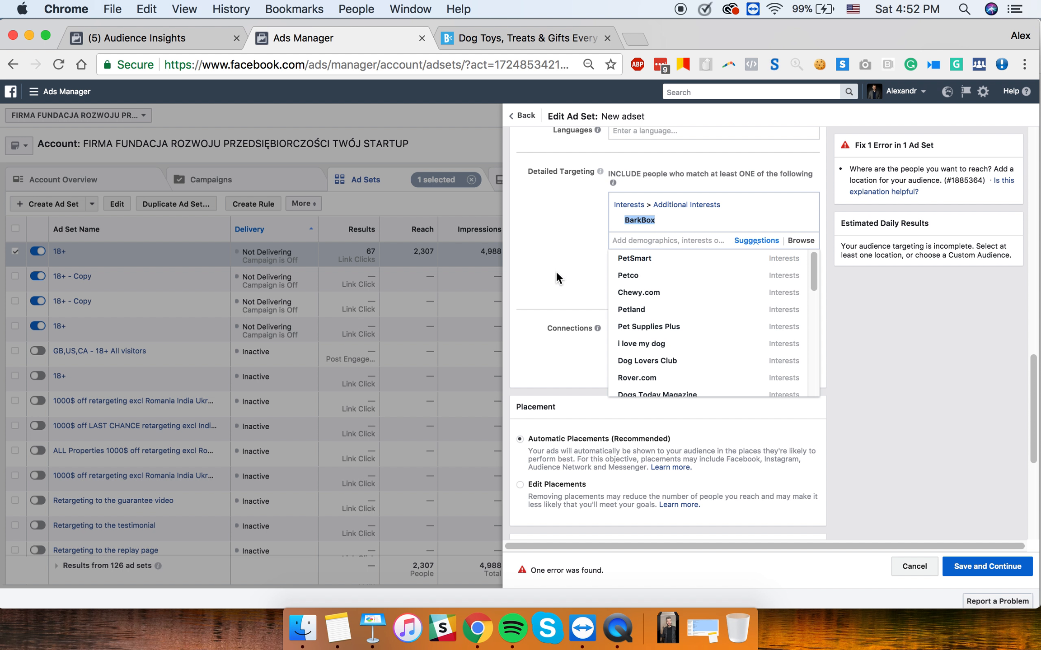
{"action": "mouse_move", "coordinate": [649, 259]}
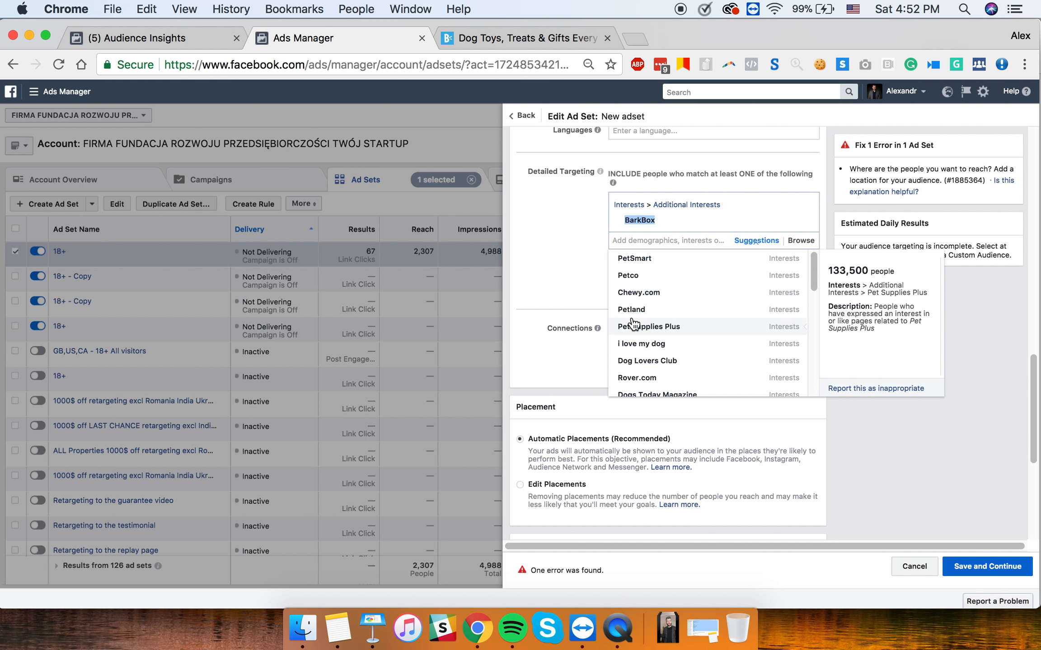
{"action": "scroll", "coordinate": [651, 334], "scroll_direction": "down", "scroll_amount": 2}
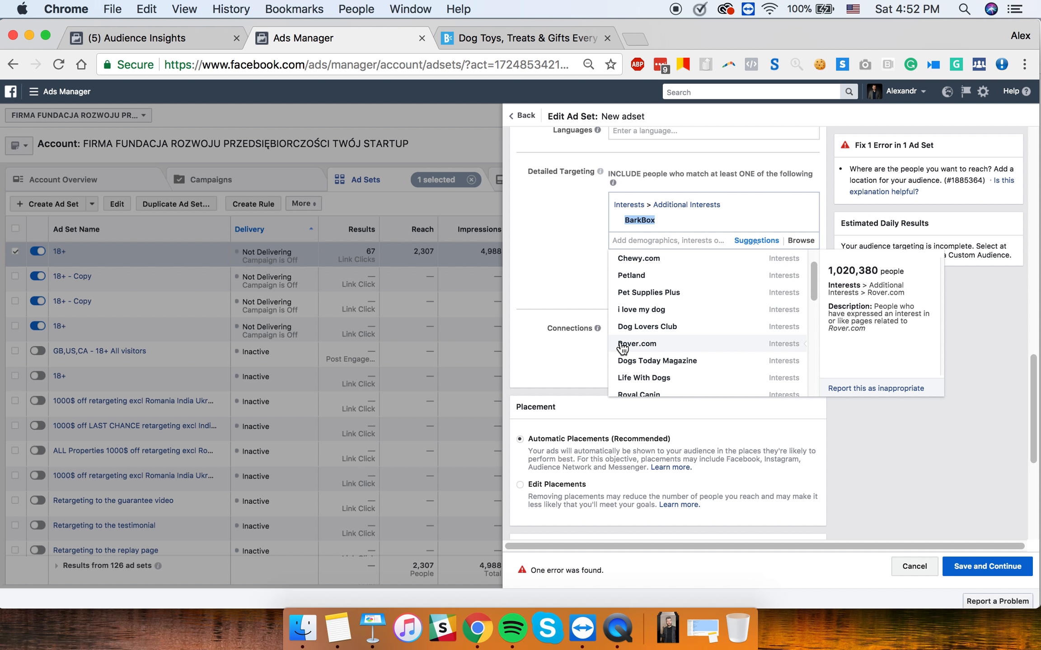
{"action": "scroll", "coordinate": [666, 316], "scroll_direction": "up", "scroll_amount": 2}
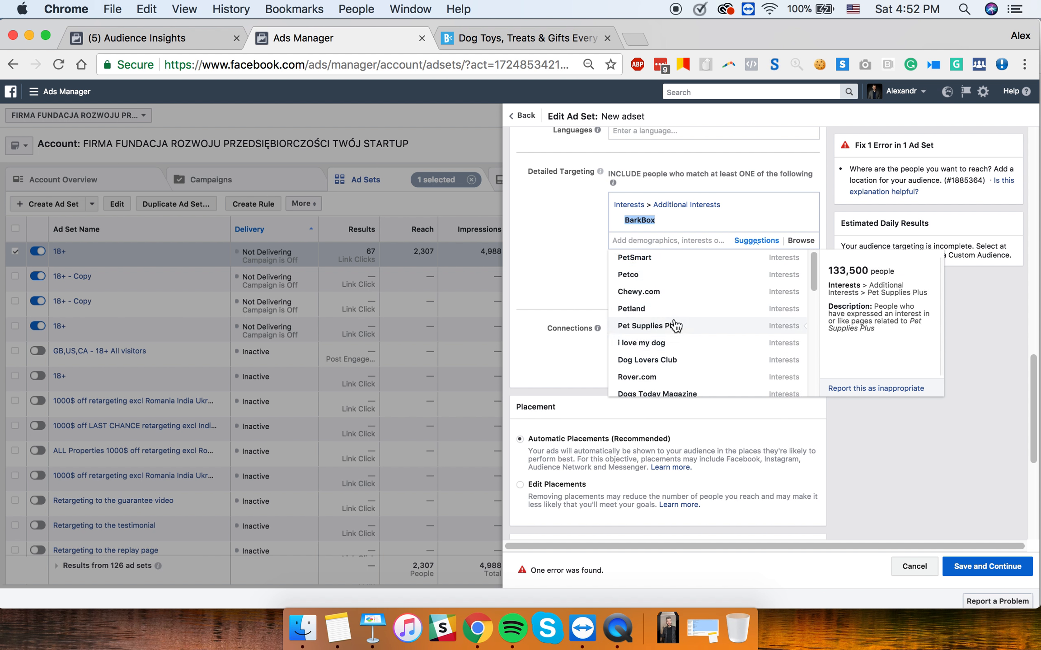
{"action": "scroll", "coordinate": [664, 325], "scroll_direction": "down", "scroll_amount": 3}
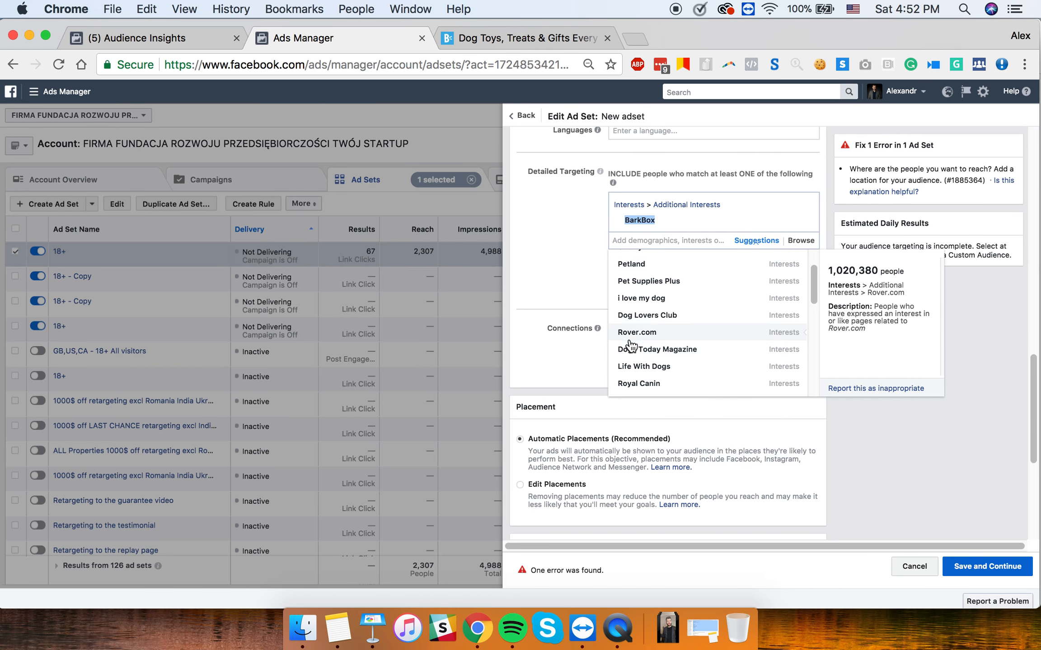
{"action": "scroll", "coordinate": [630, 335], "scroll_direction": "up", "scroll_amount": 3}
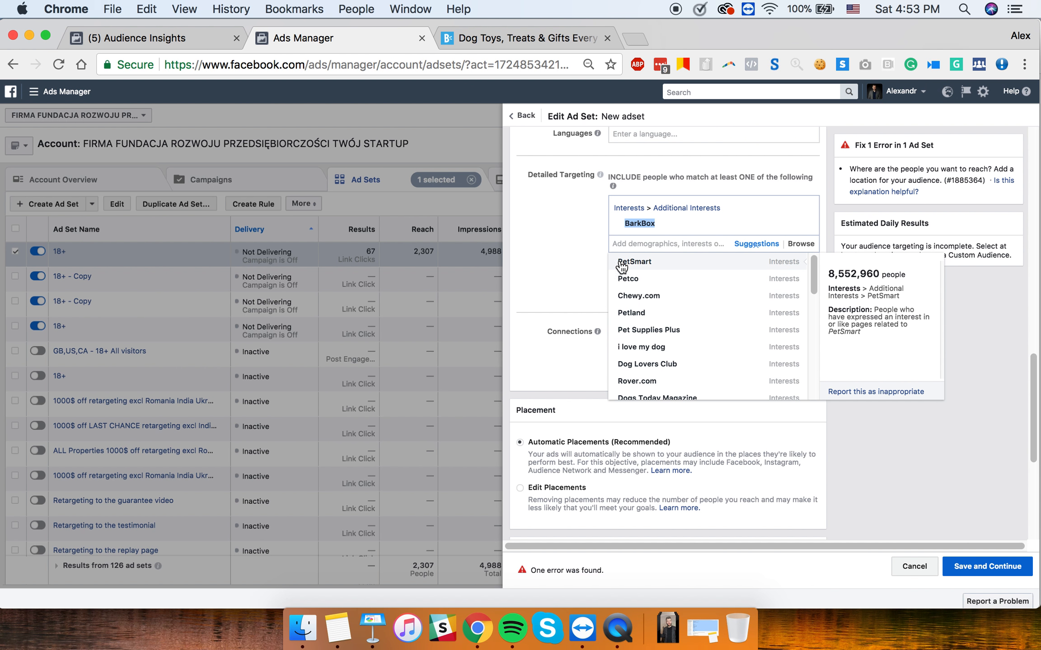
{"action": "left_click", "coordinate": [670, 262]}
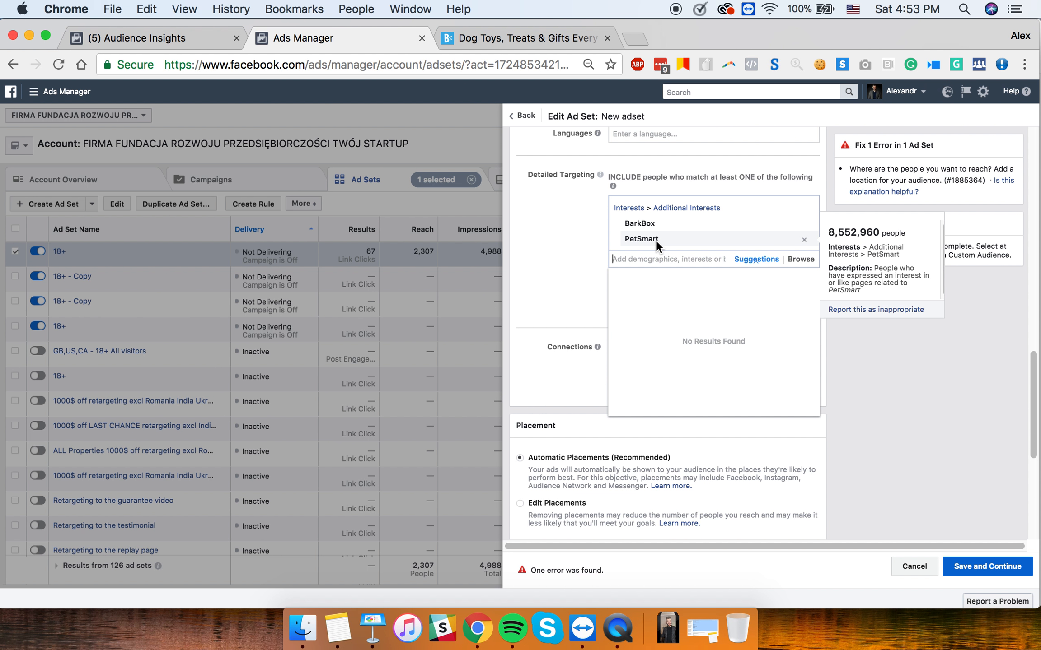
{"action": "left_click", "coordinate": [634, 39]}
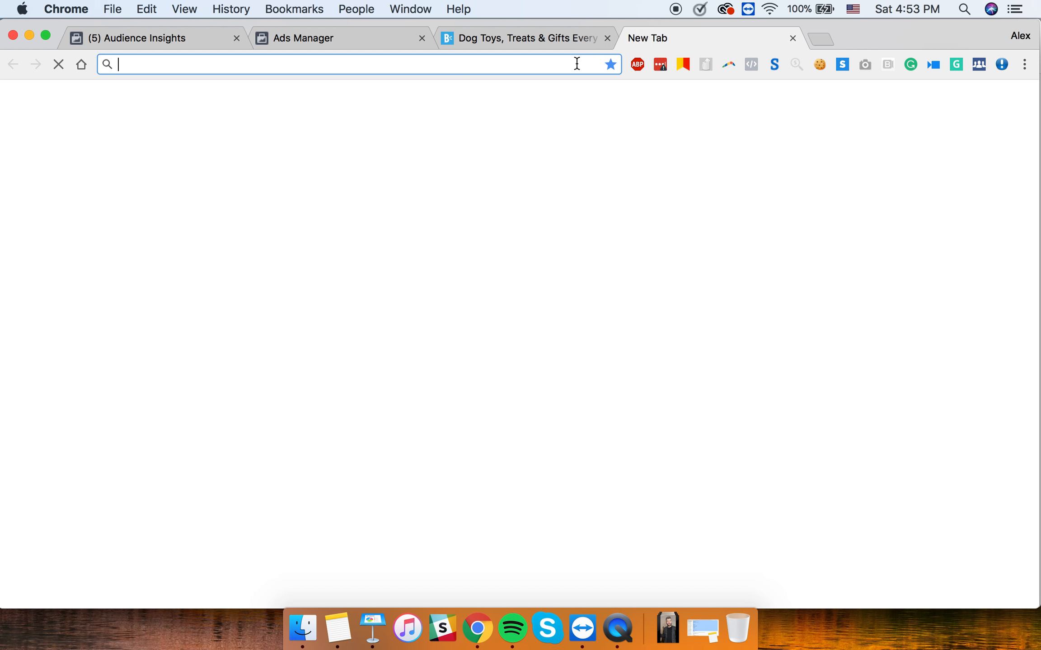
- Search for PetSmart, view the petsmart.com homepage, then return to the ad set editor
{"action": "type", "text": "PetSmart"}
{"action": "key", "text": "Return"}
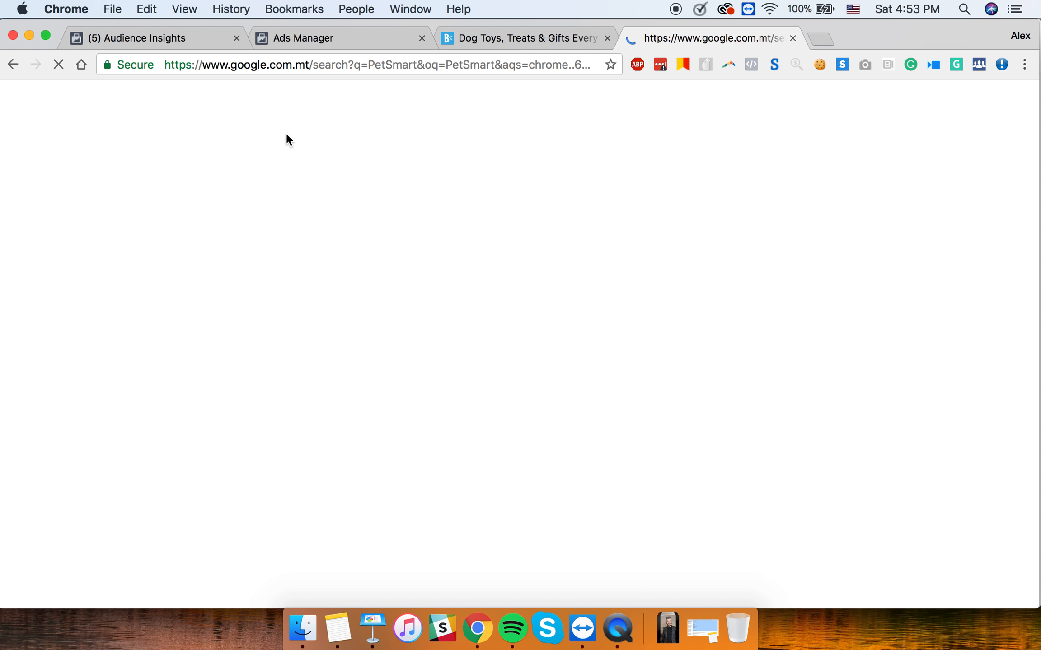
{"action": "left_click", "coordinate": [237, 231]}
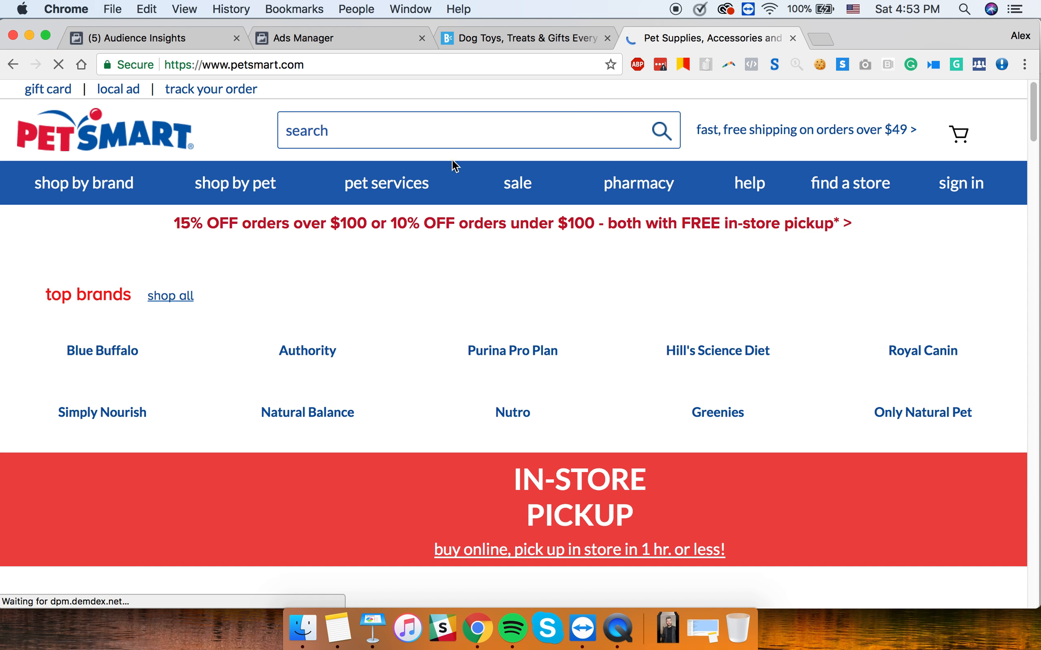
{"action": "scroll", "coordinate": [452, 160], "scroll_direction": "down", "scroll_amount": 20}
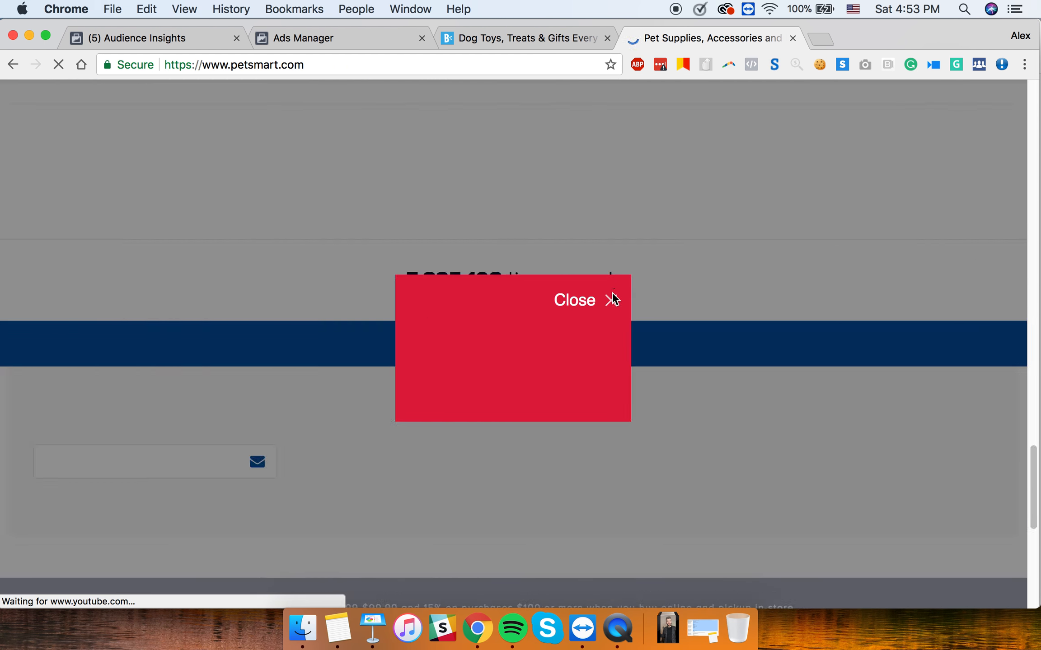
{"action": "left_click", "coordinate": [371, 38]}
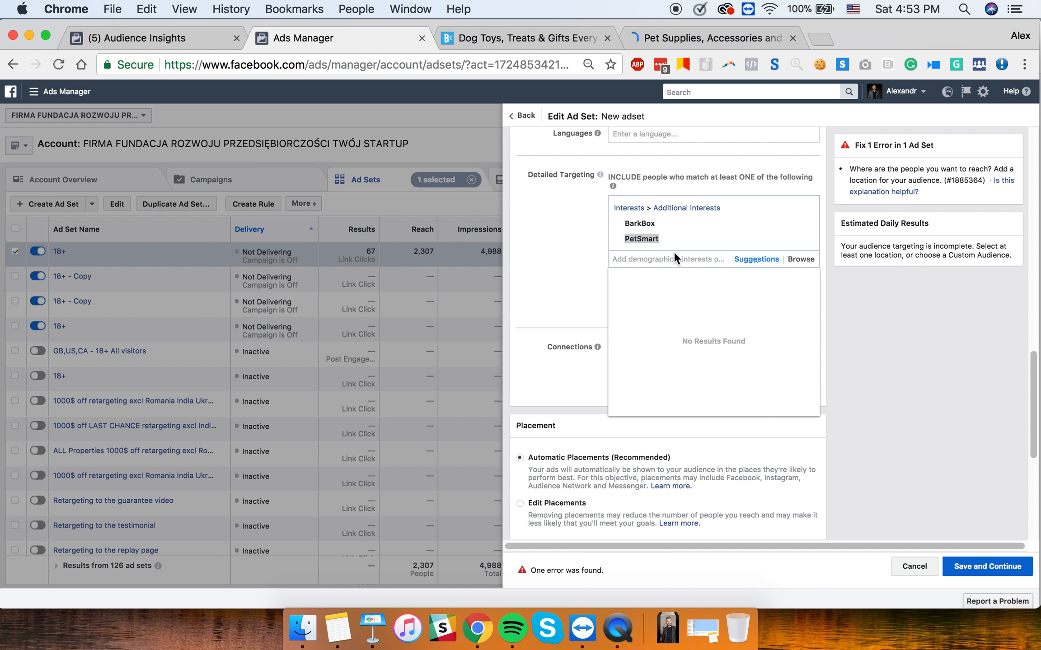
- Add Petco (3,943,359 people) from the suggested interests to the ad set's targeting
{"action": "left_click", "coordinate": [641, 264]}
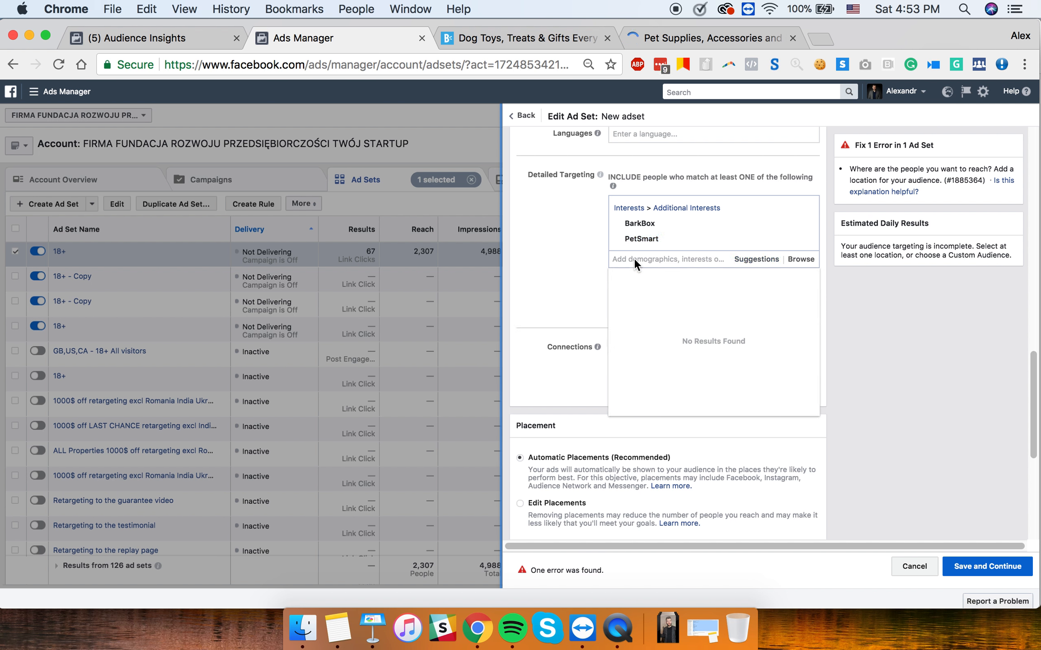
{"action": "left_click", "coordinate": [635, 260]}
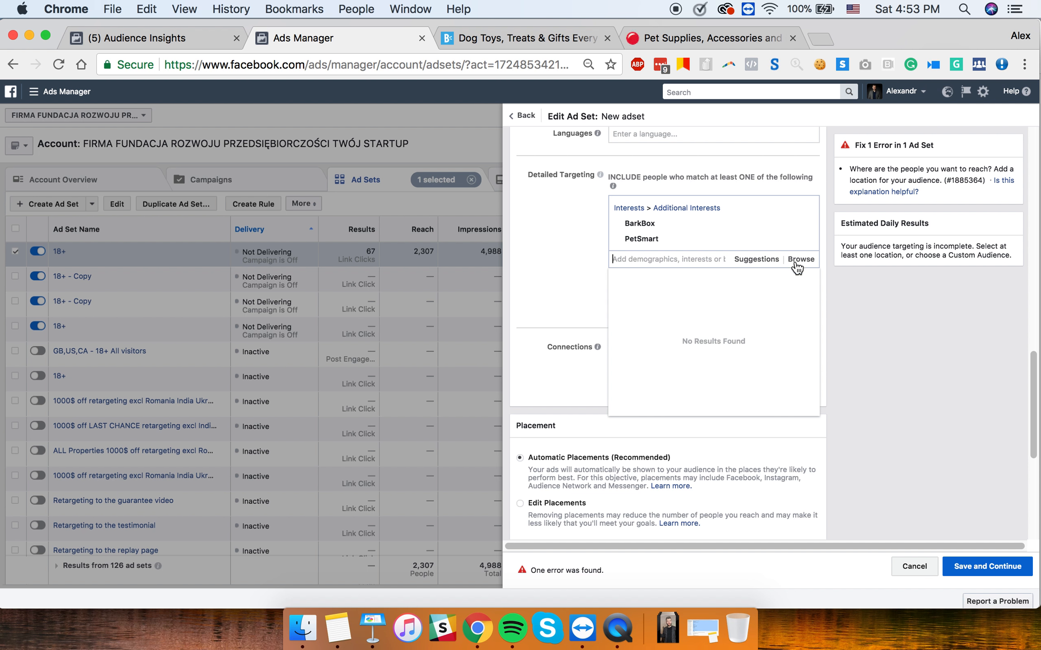
{"action": "left_click", "coordinate": [756, 260]}
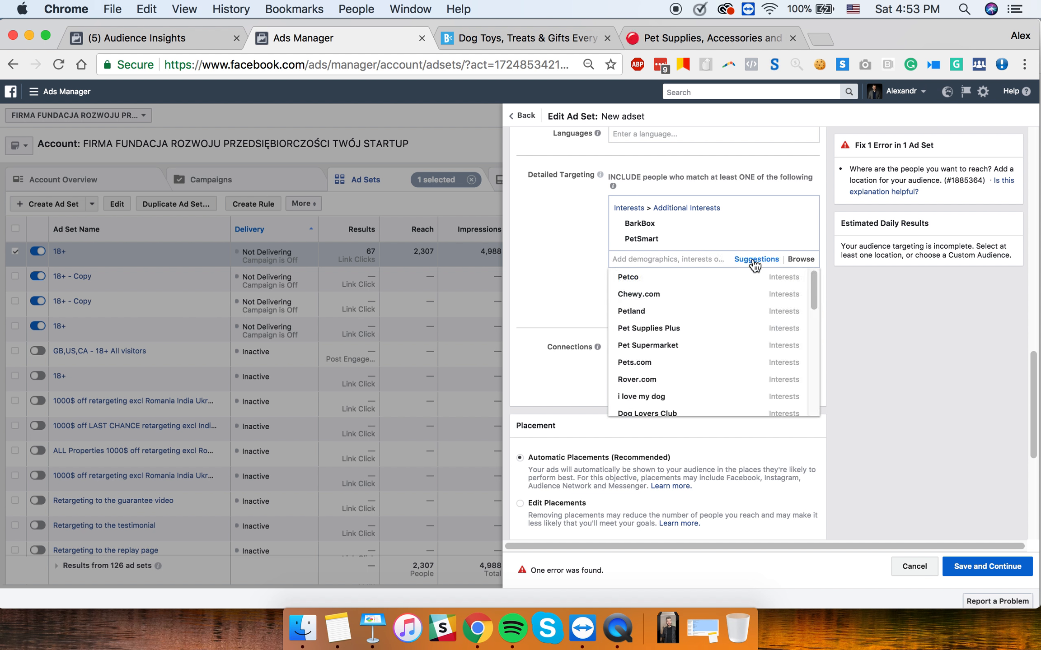
{"action": "left_click", "coordinate": [648, 277]}
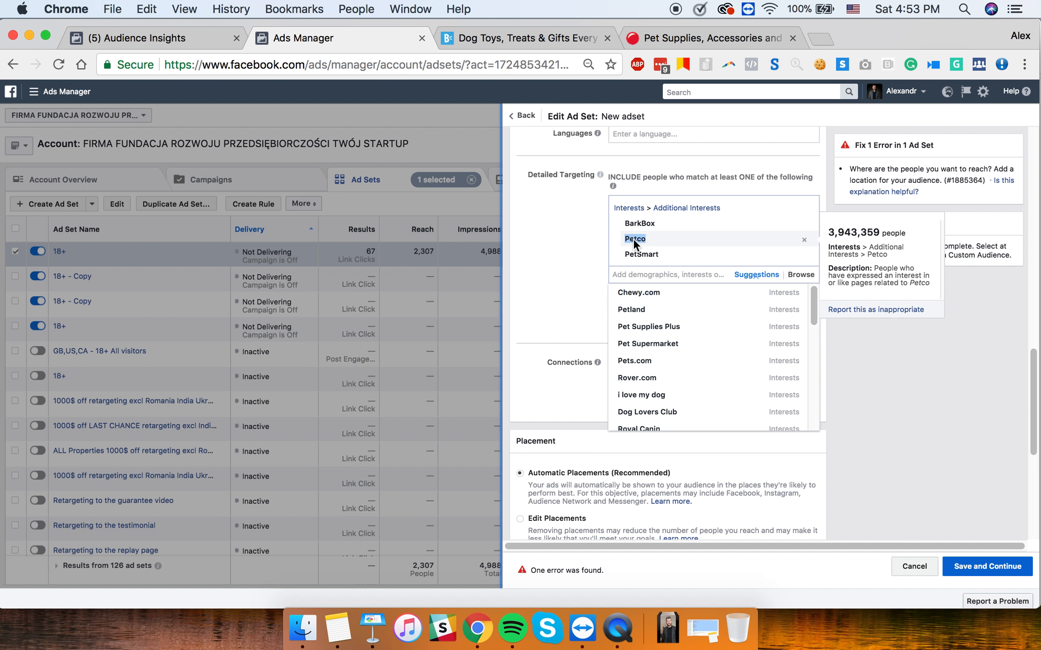
- Run a Google search for 'Petco' in the PetSmart website tab
{"action": "left_click", "coordinate": [673, 40]}
{"action": "left_click", "coordinate": [483, 62]}
{"action": "type", "text": "Petco"}
{"action": "key", "text": "Return"}
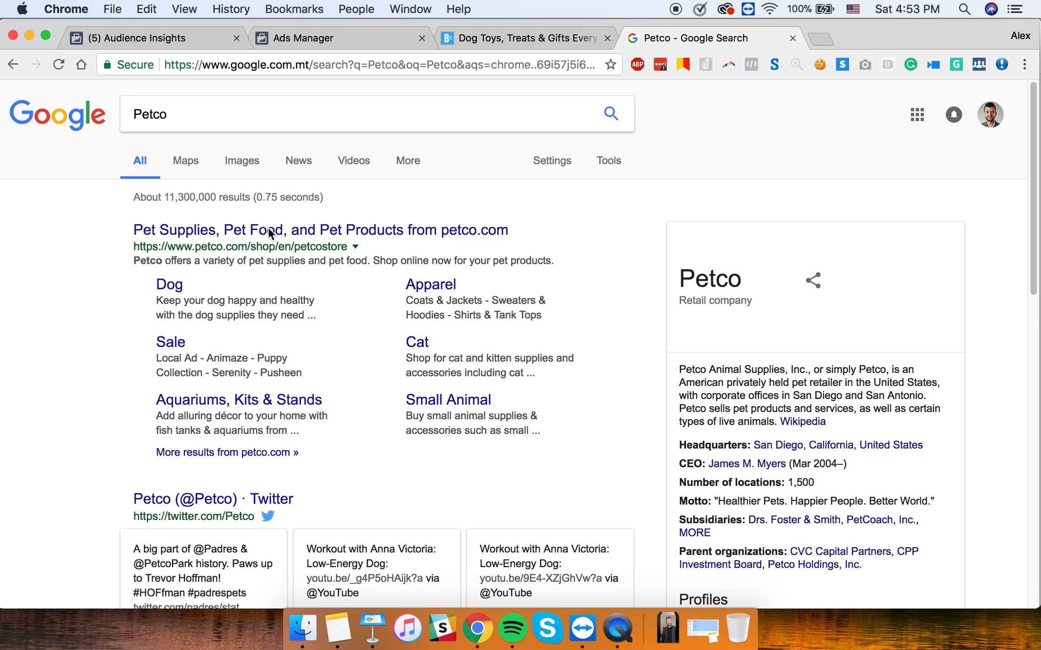
- Open the petco.com homepage, look it over, and return to the ad set editor
{"action": "left_click", "coordinate": [268, 230]}
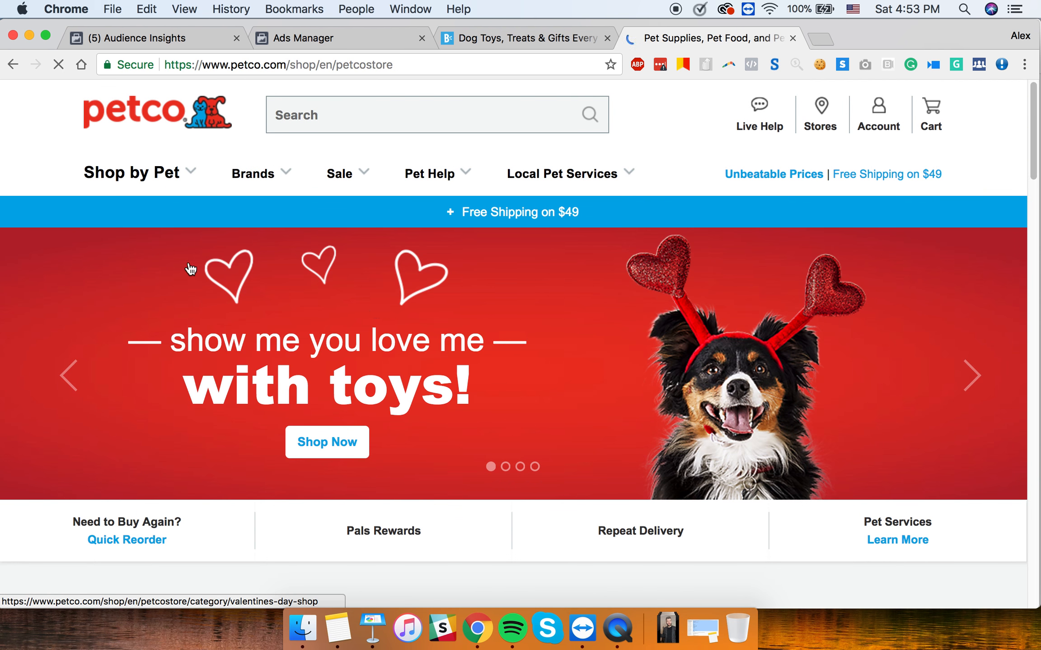
{"action": "scroll", "coordinate": [191, 269], "scroll_direction": "down", "scroll_amount": 15}
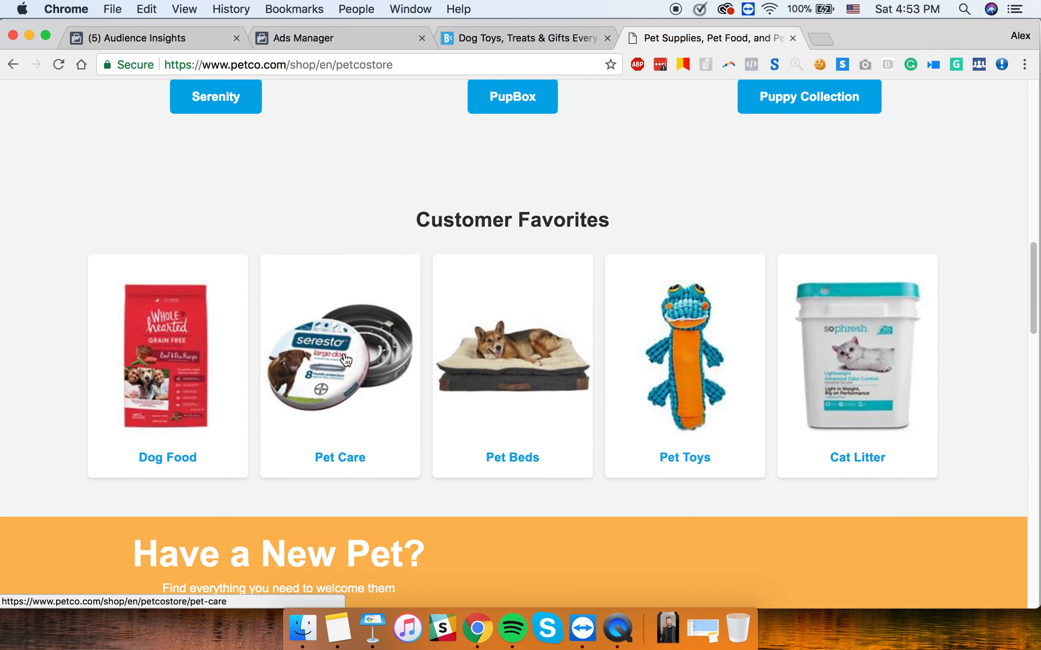
{"action": "scroll", "coordinate": [345, 359], "scroll_direction": "up", "scroll_amount": 15}
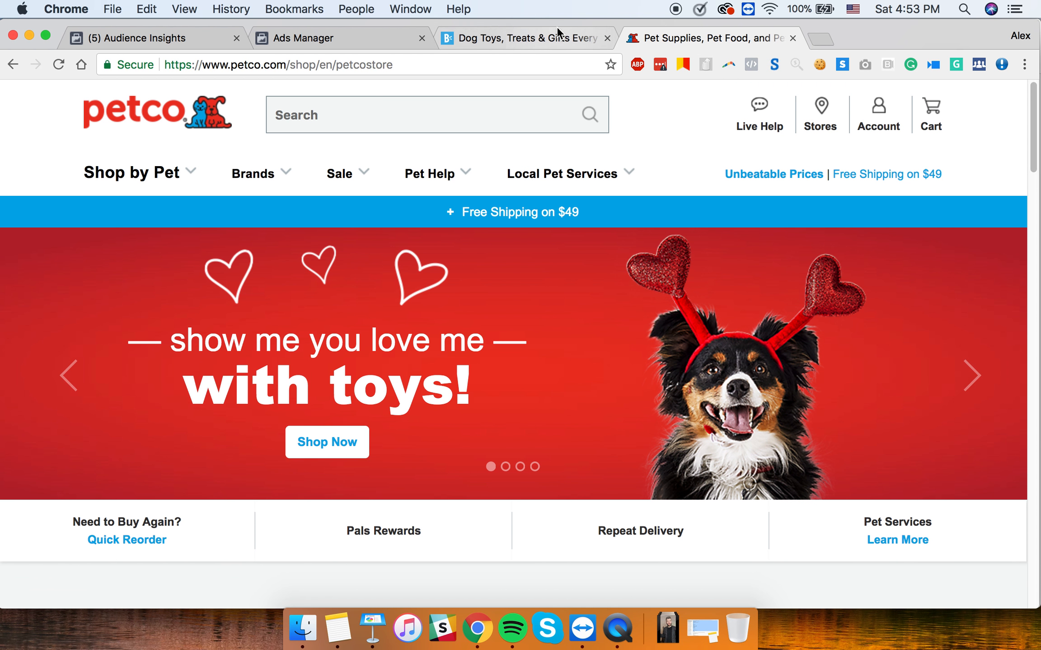
{"action": "left_click", "coordinate": [383, 38]}
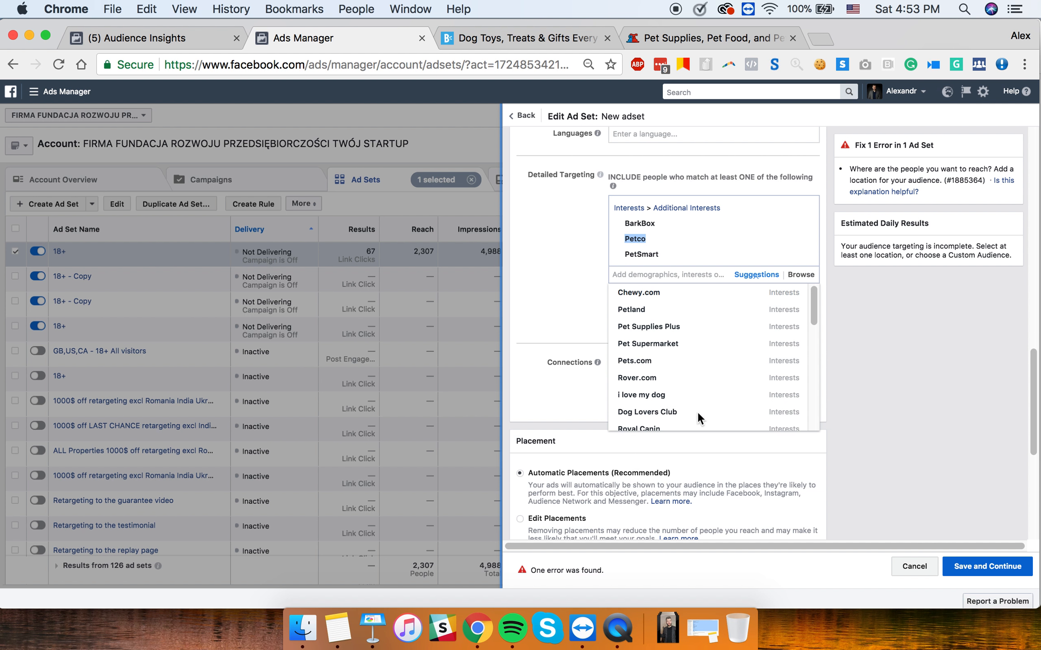
- Add Pets.com (83,080 people) from the suggestions as a fourth targeting interest
{"action": "scroll", "coordinate": [665, 354], "scroll_direction": "down", "scroll_amount": 2}
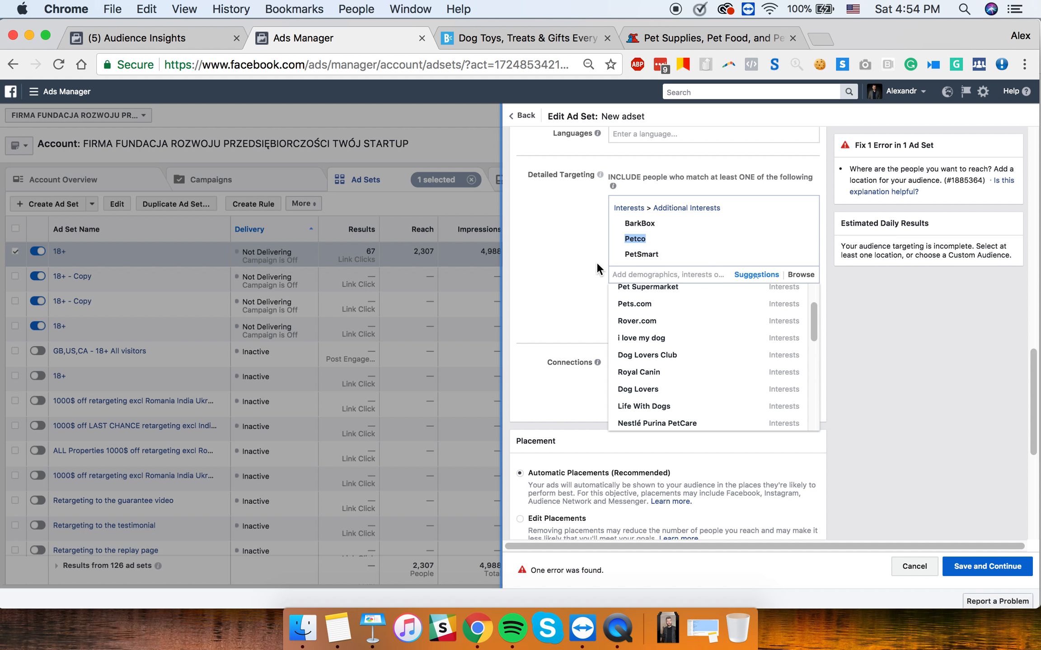
{"action": "scroll", "coordinate": [700, 356], "scroll_direction": "up", "scroll_amount": 2}
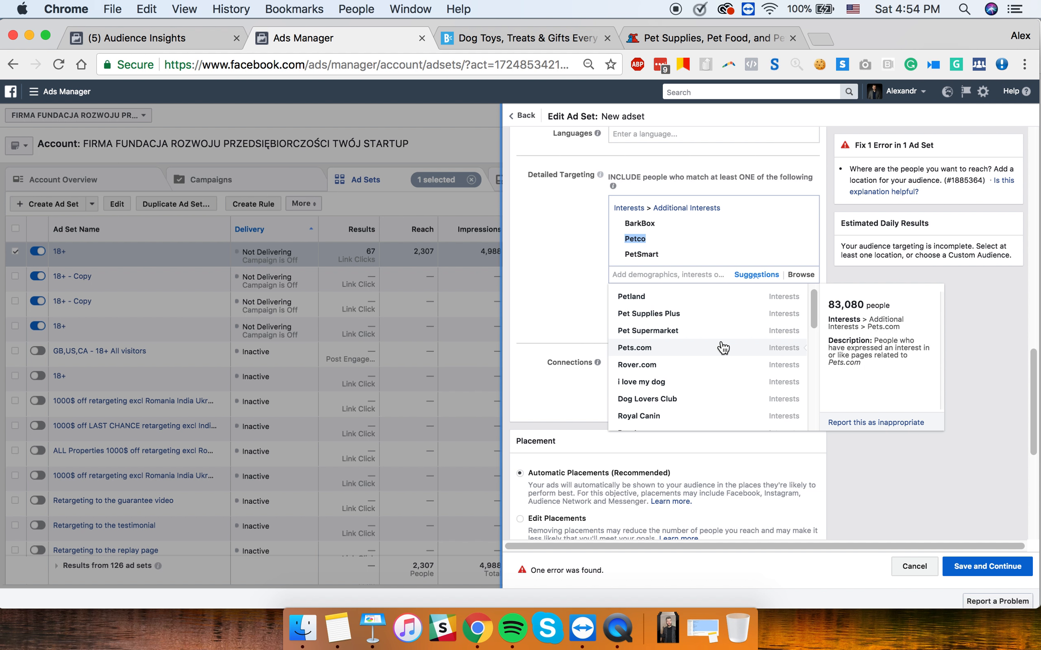
{"action": "left_click", "coordinate": [651, 349]}
- Copy the Pets.com name and load it as the address in the Petco tab
{"action": "double_click", "coordinate": [648, 254]}
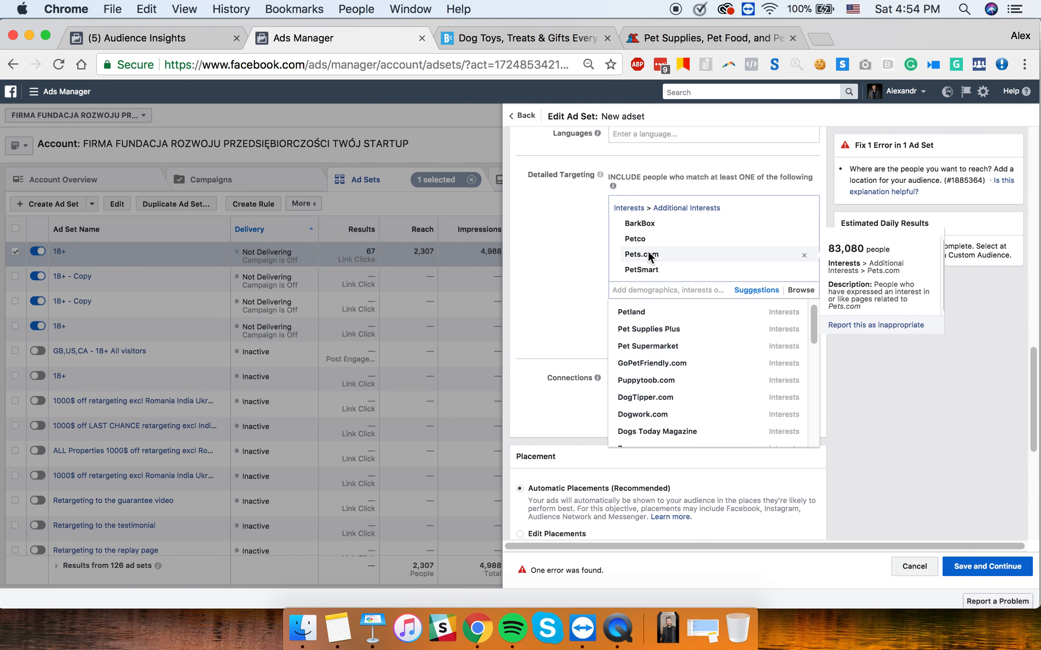
{"action": "key", "text": "super+c"}
{"action": "left_click", "coordinate": [668, 41]}
{"action": "left_click", "coordinate": [555, 55]}
{"action": "key", "text": "super+v"}
{"action": "key", "text": "Return"}
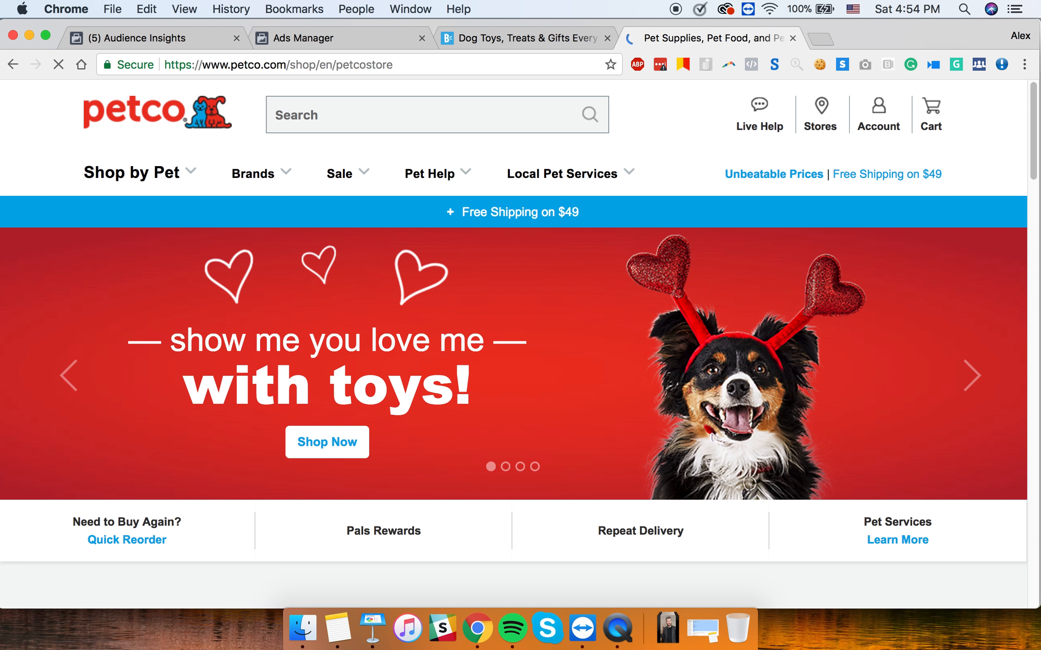
- Go to pets.com, which lands on PetSmart's home page
{"action": "left_click", "coordinate": [510, 71]}
{"action": "key", "text": "super+v"}
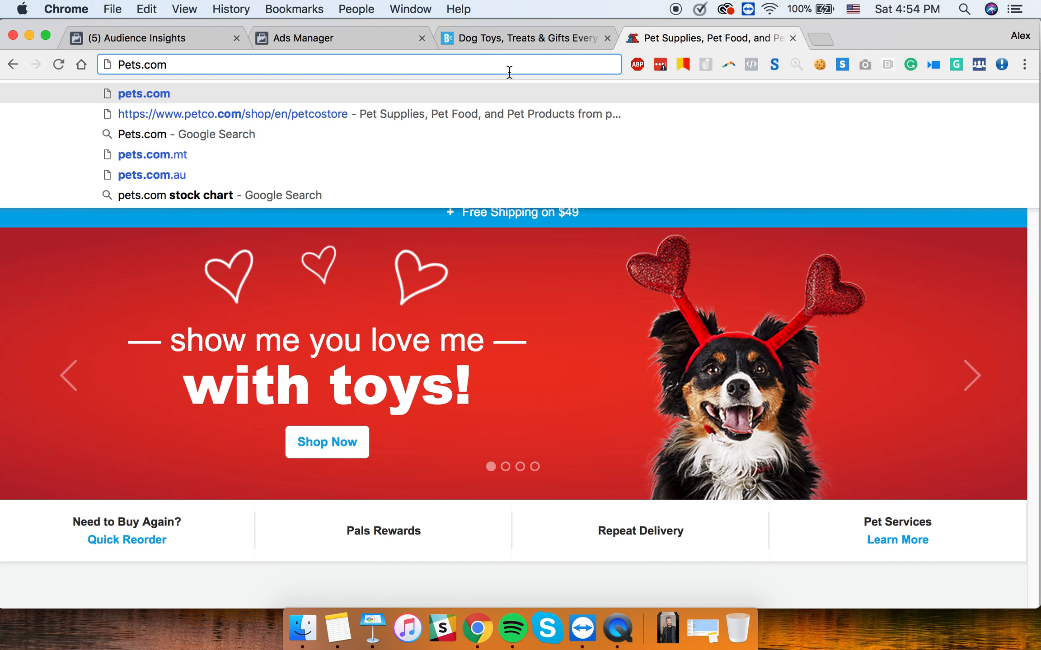
{"action": "key", "text": "Return"}
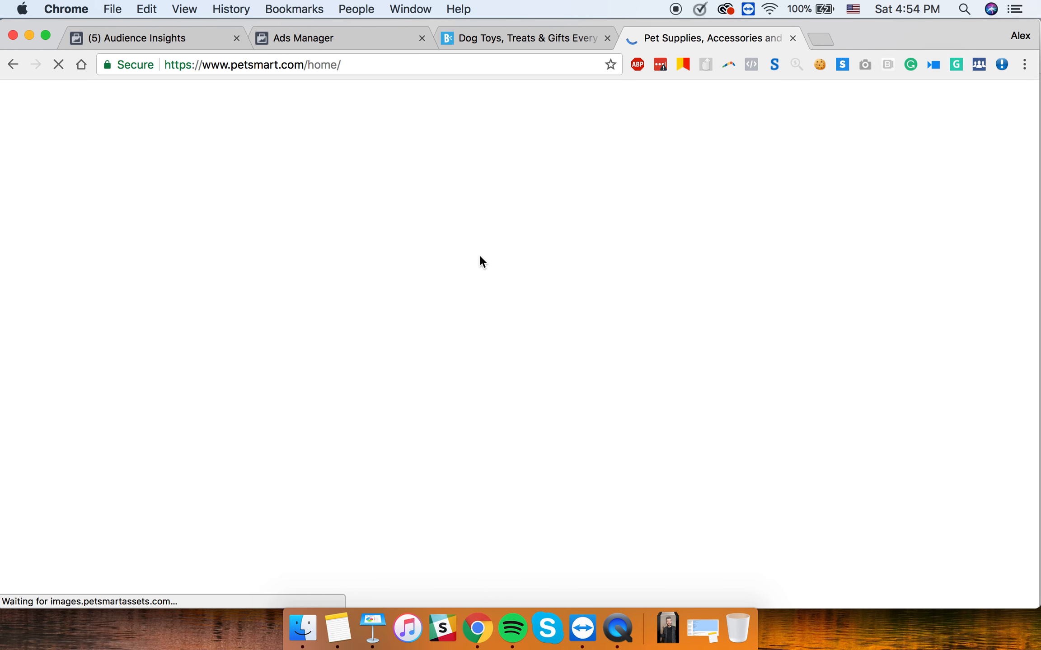
{"action": "left_click", "coordinate": [251, 67]}
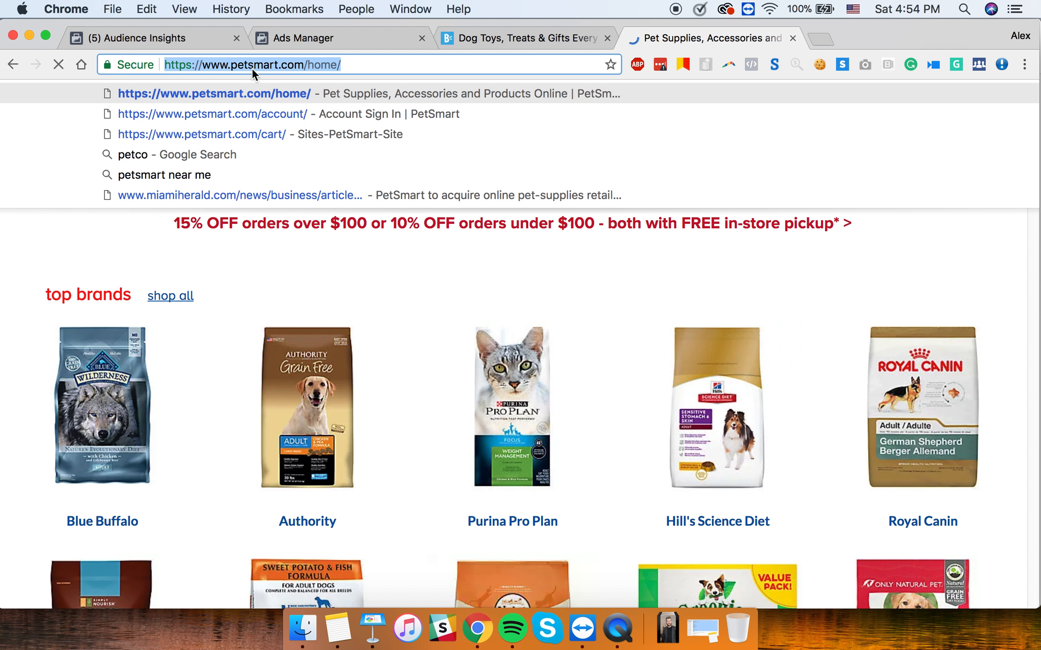
{"action": "type", "text": "pets.com"}
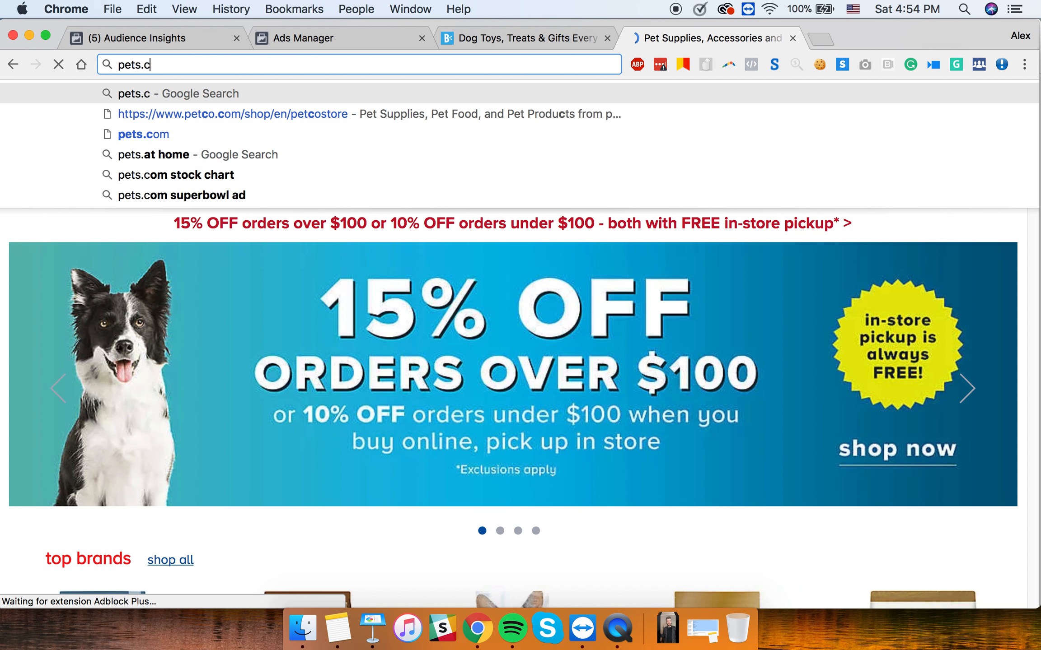
{"action": "key", "text": "Return"}
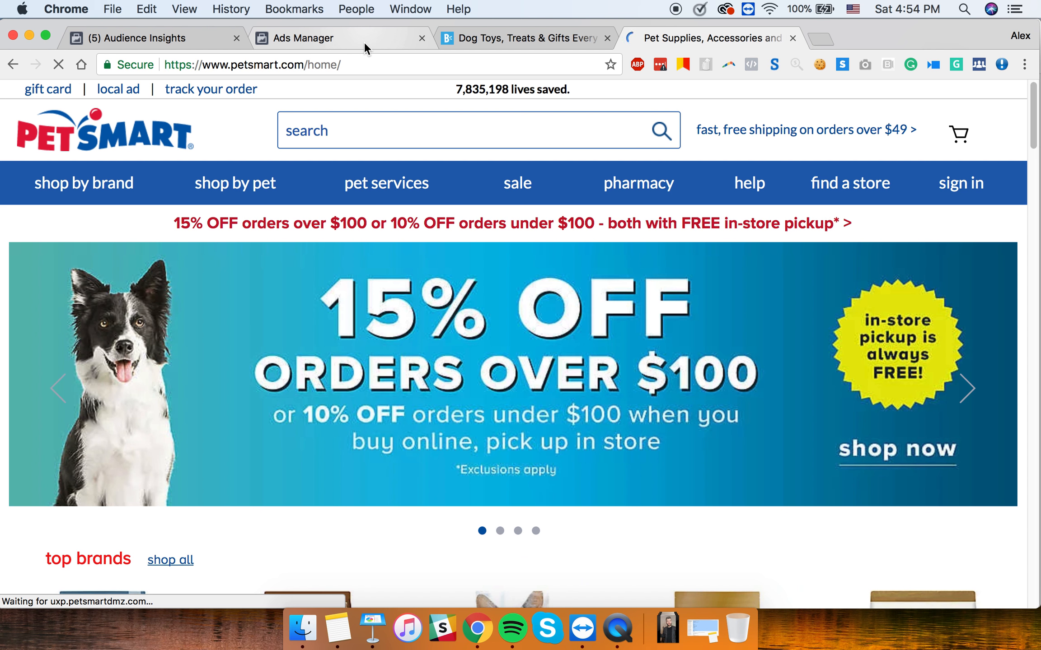
- Return to detailed targeting listing BarkBox, Petco, Pets.com and PetSmart, closing the suggestions
{"action": "left_click", "coordinate": [364, 42]}
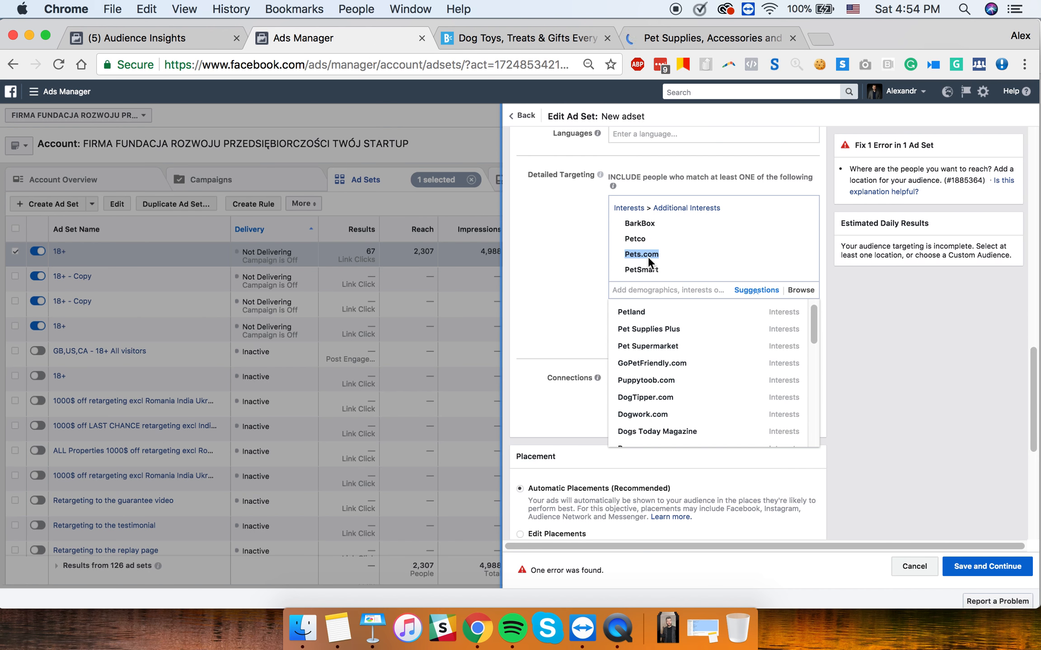
{"action": "mouse_move", "coordinate": [652, 258]}
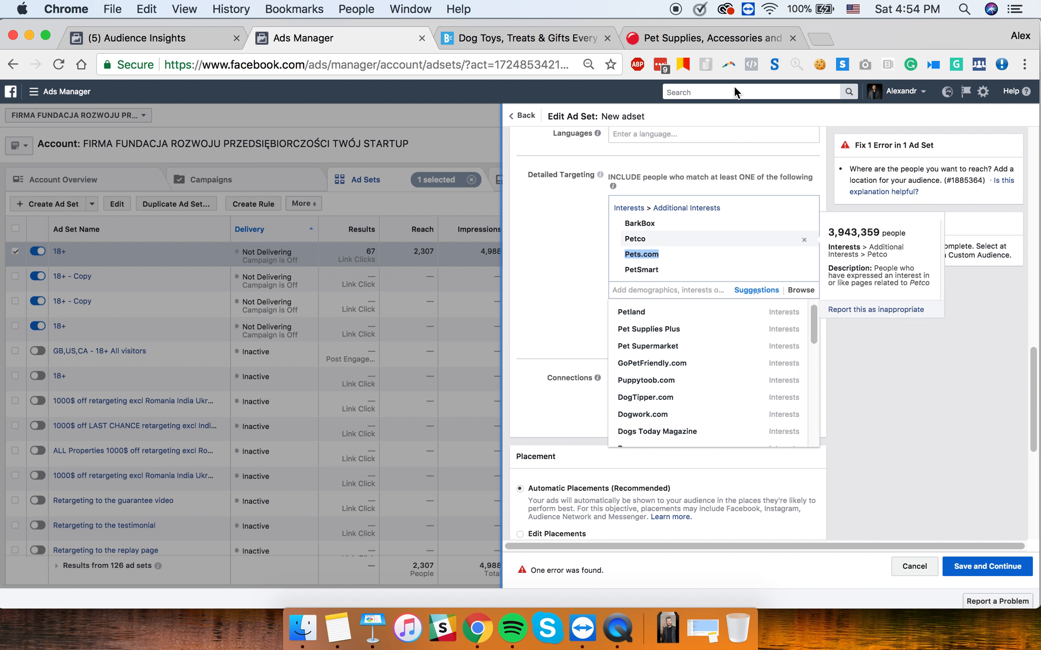
{"action": "left_click", "coordinate": [714, 36]}
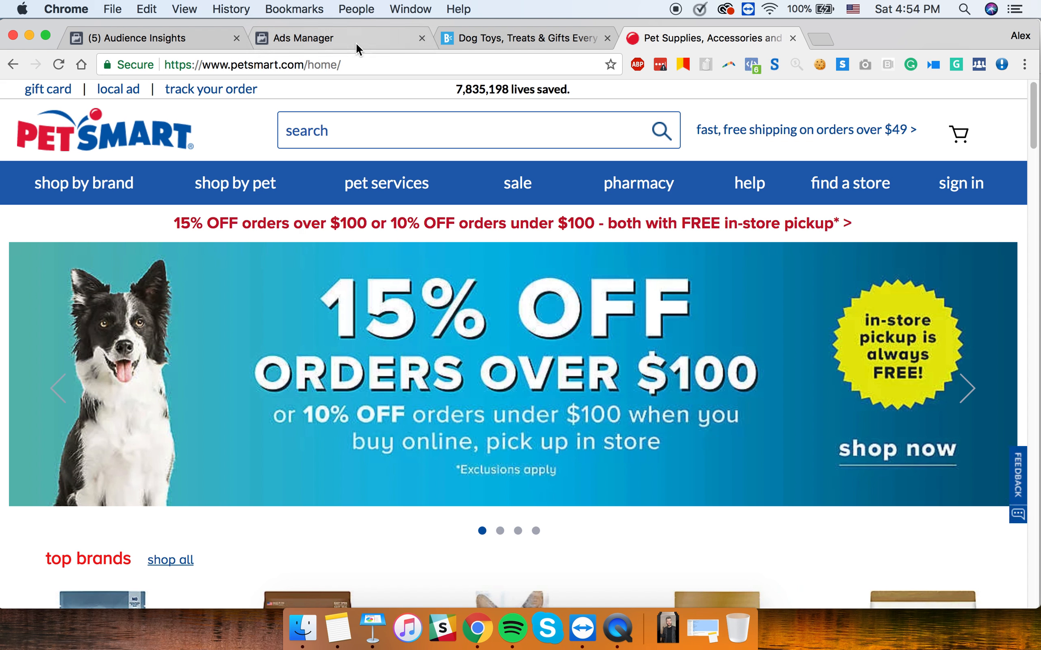
{"action": "left_click", "coordinate": [345, 36]}
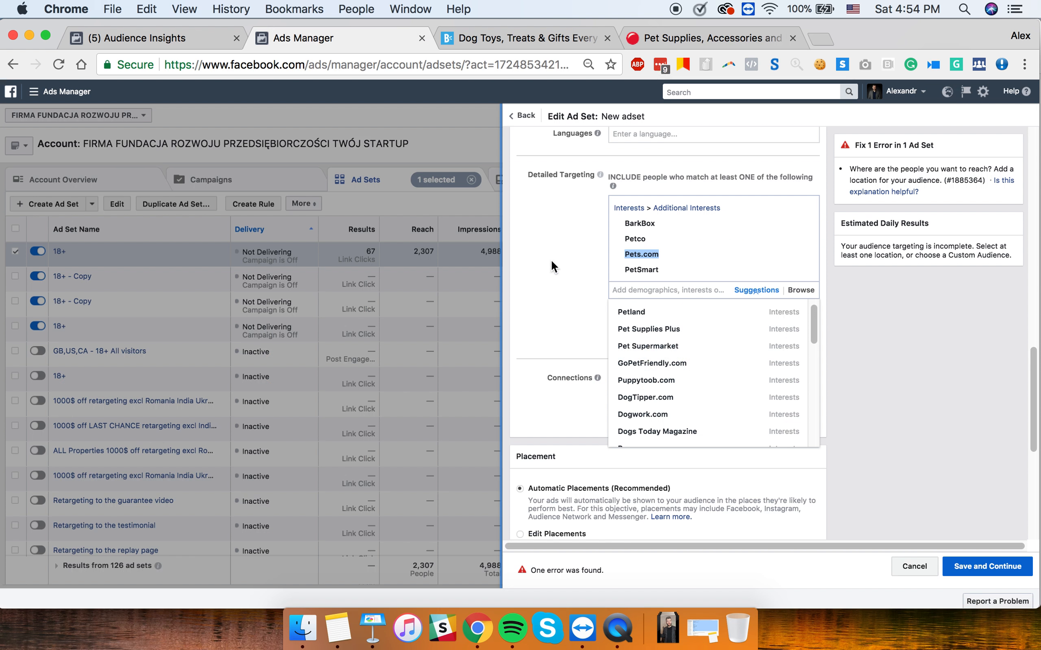
{"action": "left_click", "coordinate": [651, 266]}
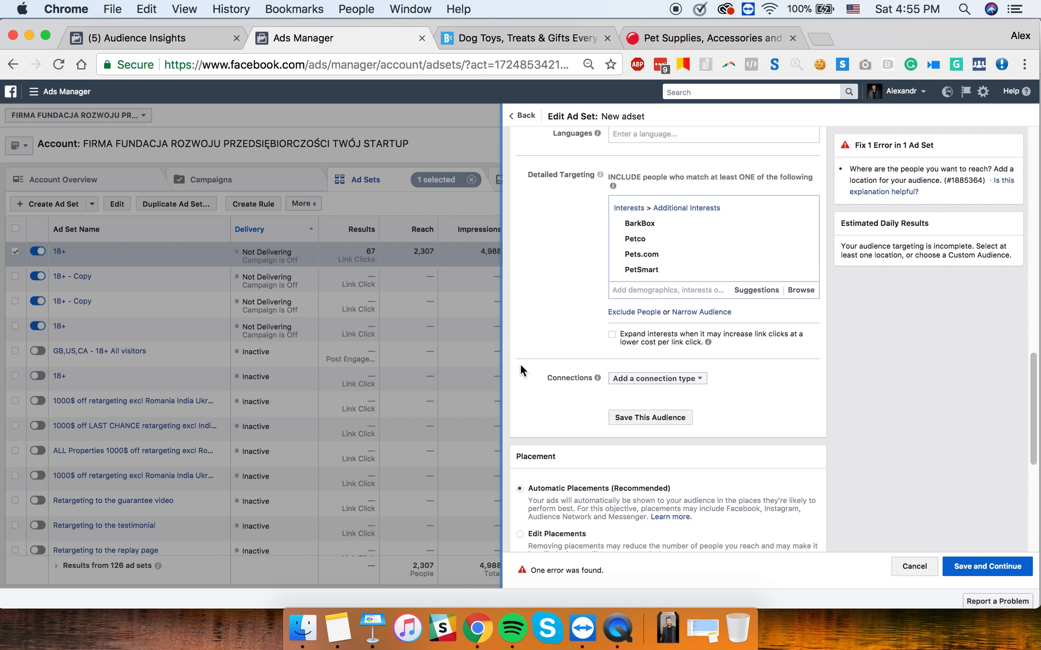
{"action": "left_click", "coordinate": [371, 630]}
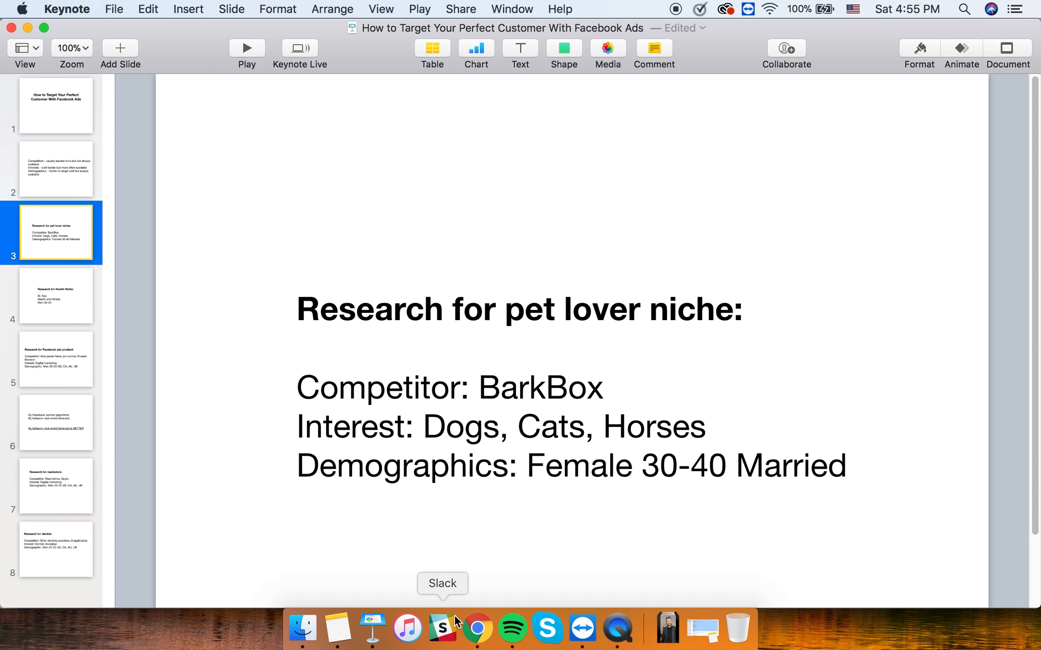
{"action": "left_click", "coordinate": [483, 639]}
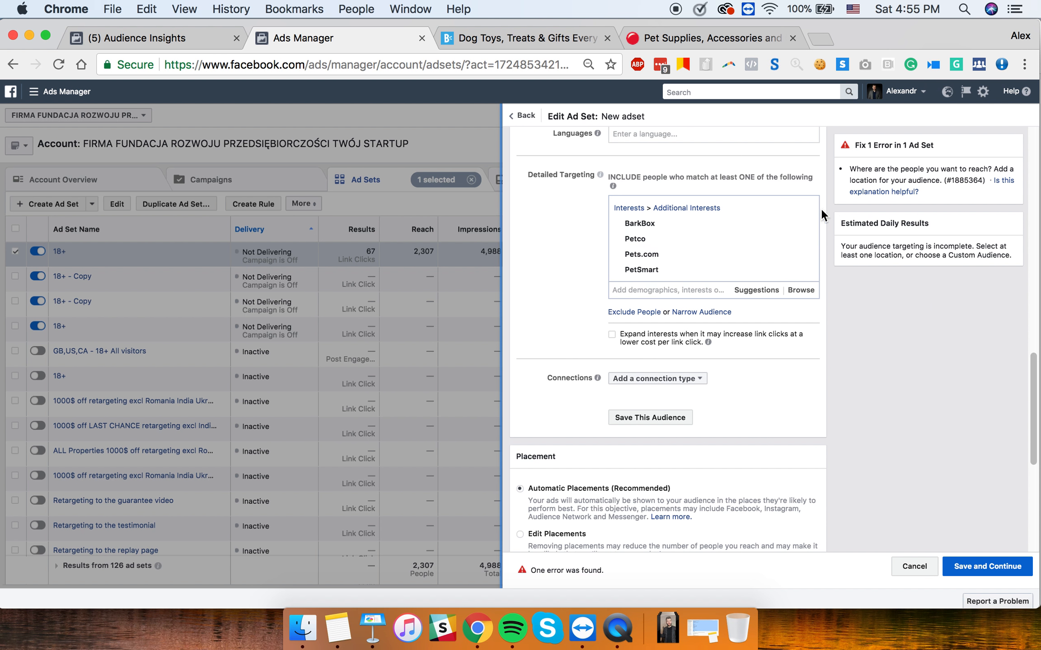
- Remove the four brand interests and add the Cats interest (266,800,000 people)
{"action": "left_click", "coordinate": [804, 209]}
{"action": "left_click", "coordinate": [657, 204]}
{"action": "type", "text": "cats"}
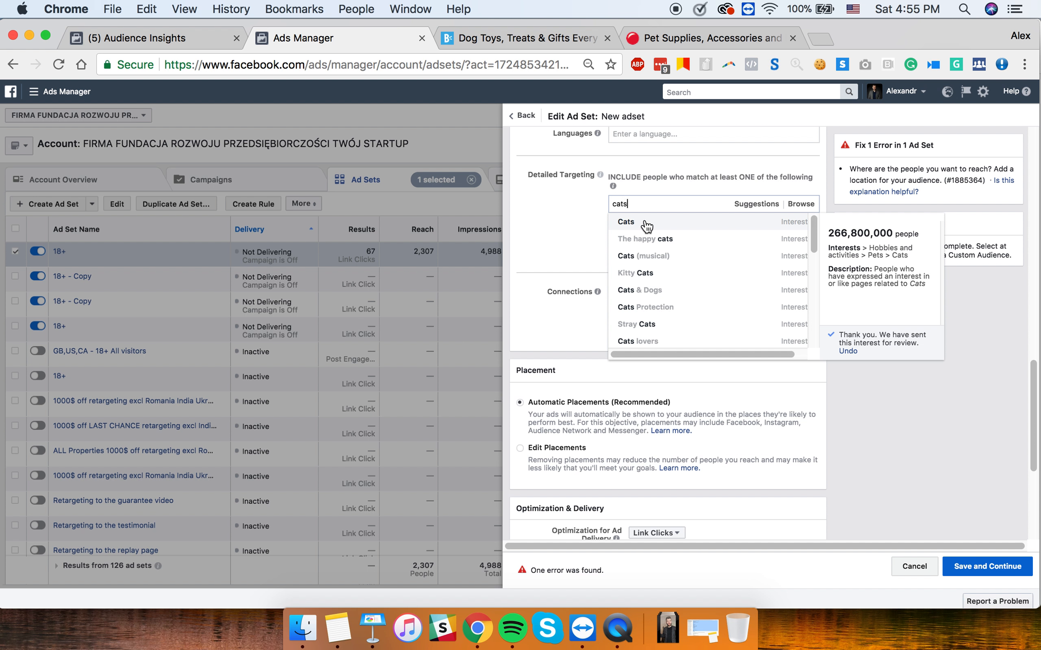
{"action": "left_click", "coordinate": [644, 222]}
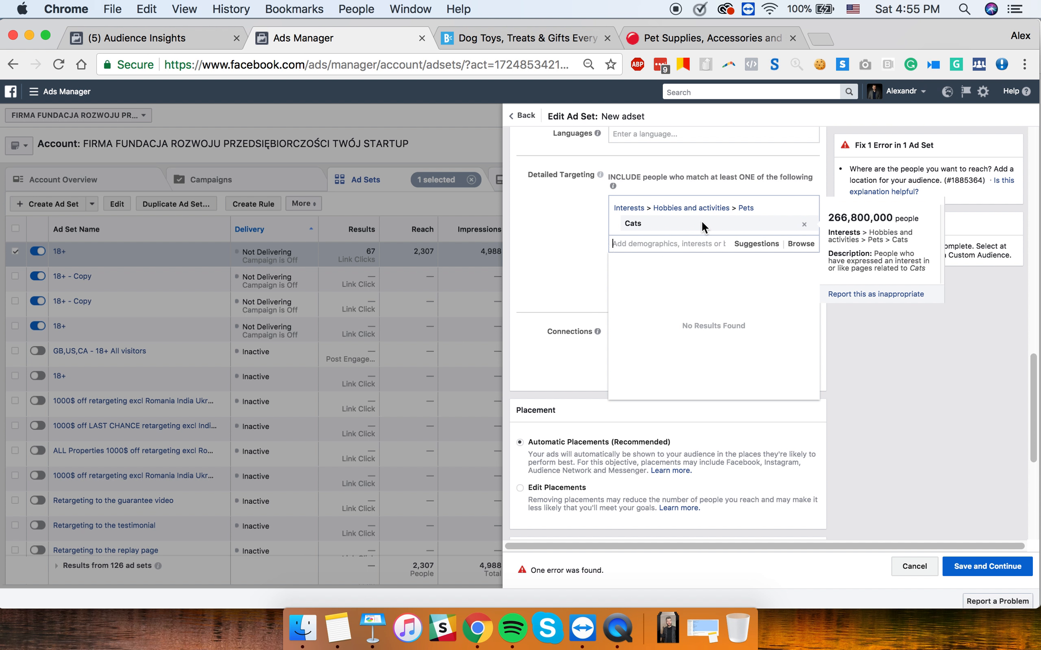
{"action": "left_click", "coordinate": [599, 223]}
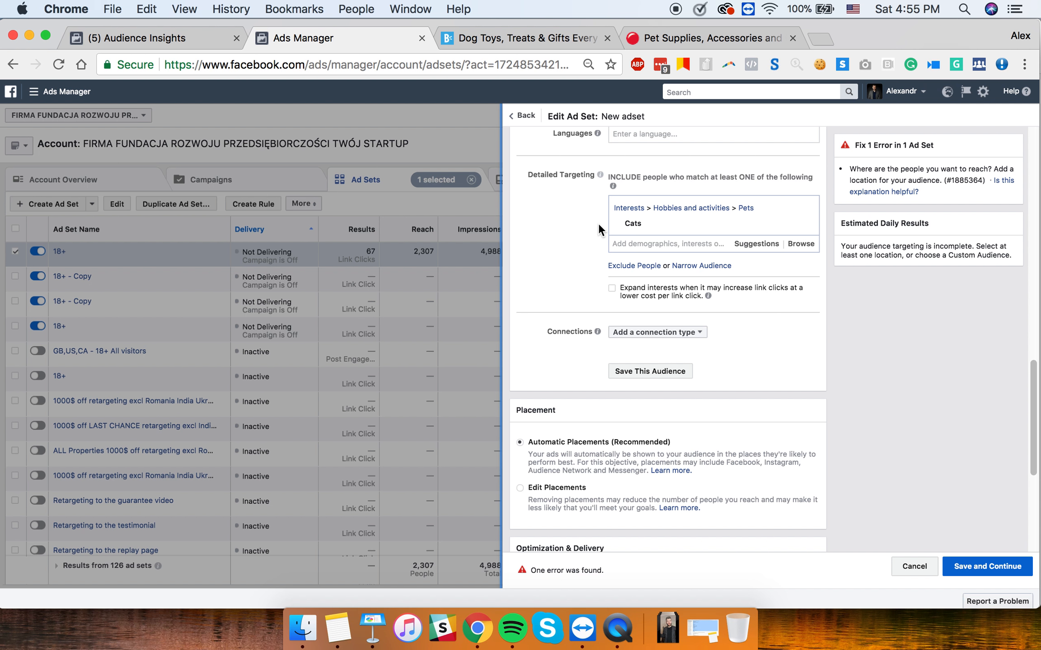
{"action": "scroll", "coordinate": [598, 223], "scroll_direction": "up", "scroll_amount": 5}
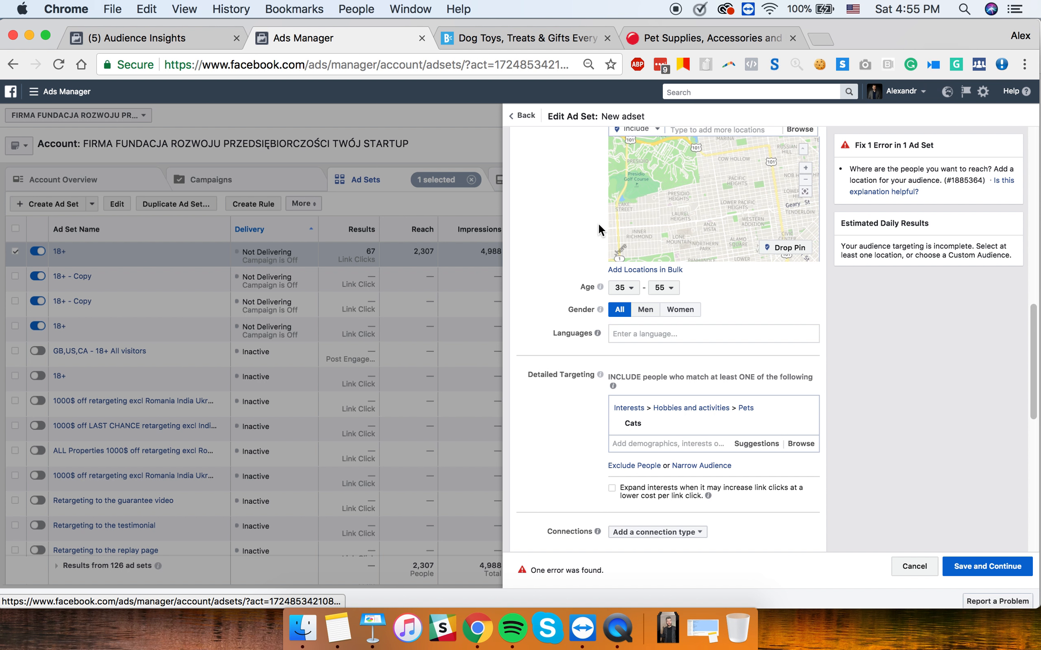
- Add United States as the audience location, bringing potential reach to 17,000,000
{"action": "scroll", "coordinate": [599, 223], "scroll_direction": "up", "scroll_amount": 6}
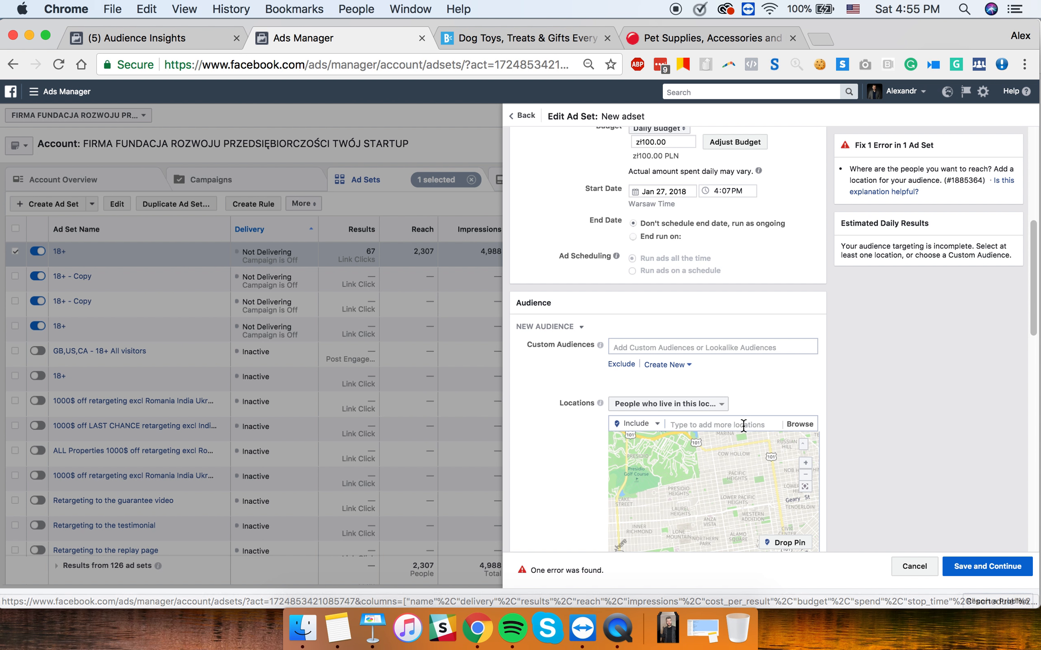
{"action": "left_click", "coordinate": [738, 424]}
{"action": "type", "text": "united"}
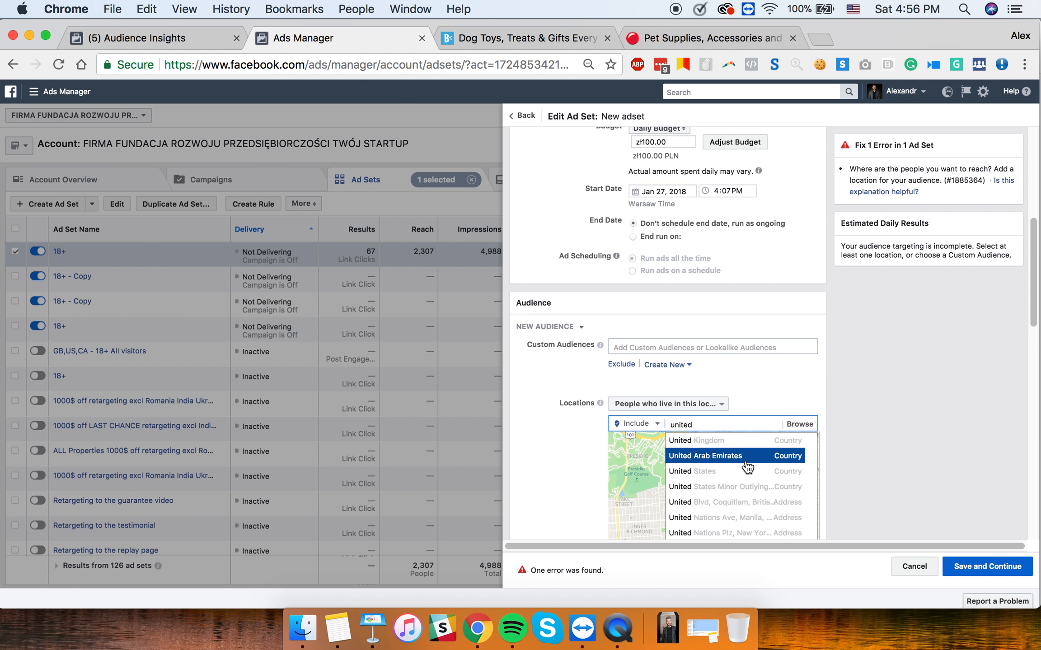
{"action": "left_click", "coordinate": [740, 472]}
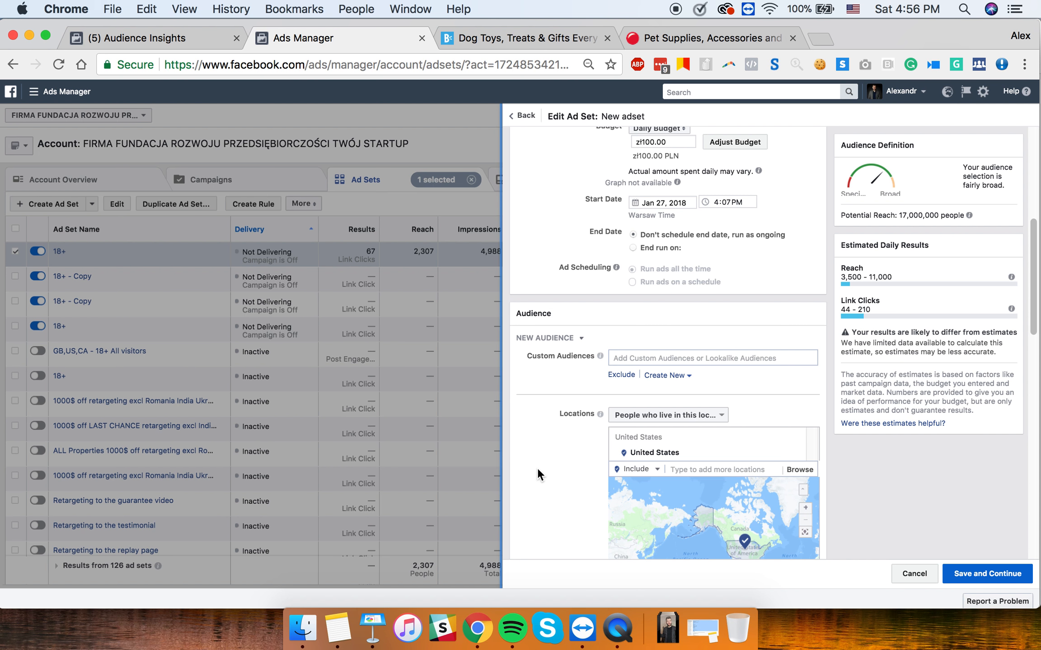
{"action": "scroll", "coordinate": [538, 468], "scroll_direction": "down", "scroll_amount": 5}
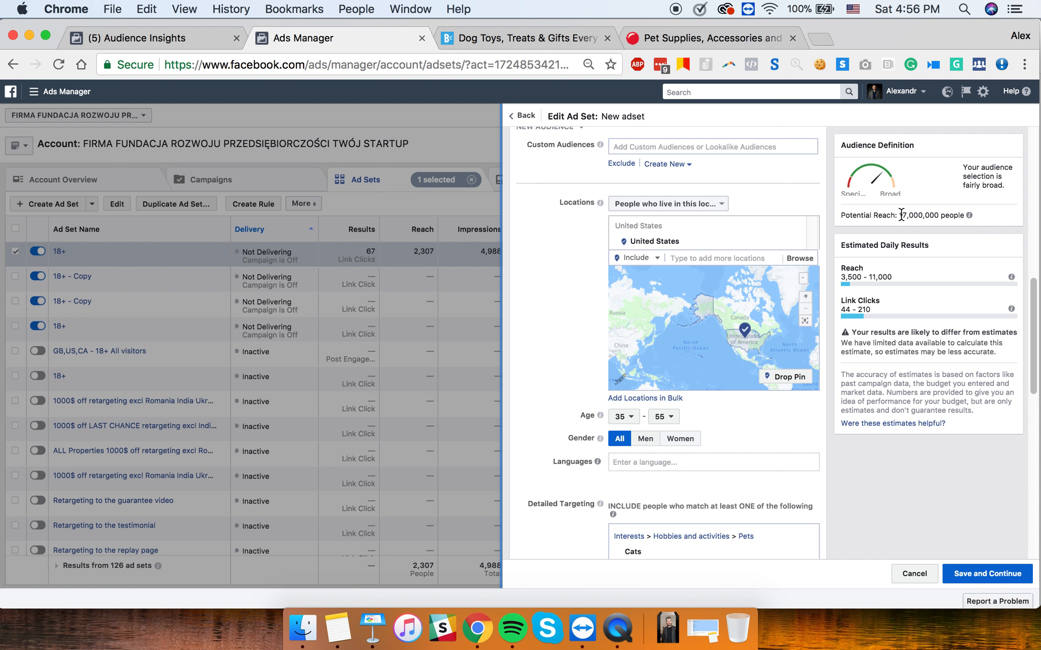
{"action": "scroll", "coordinate": [835, 352], "scroll_direction": "down", "scroll_amount": 10}
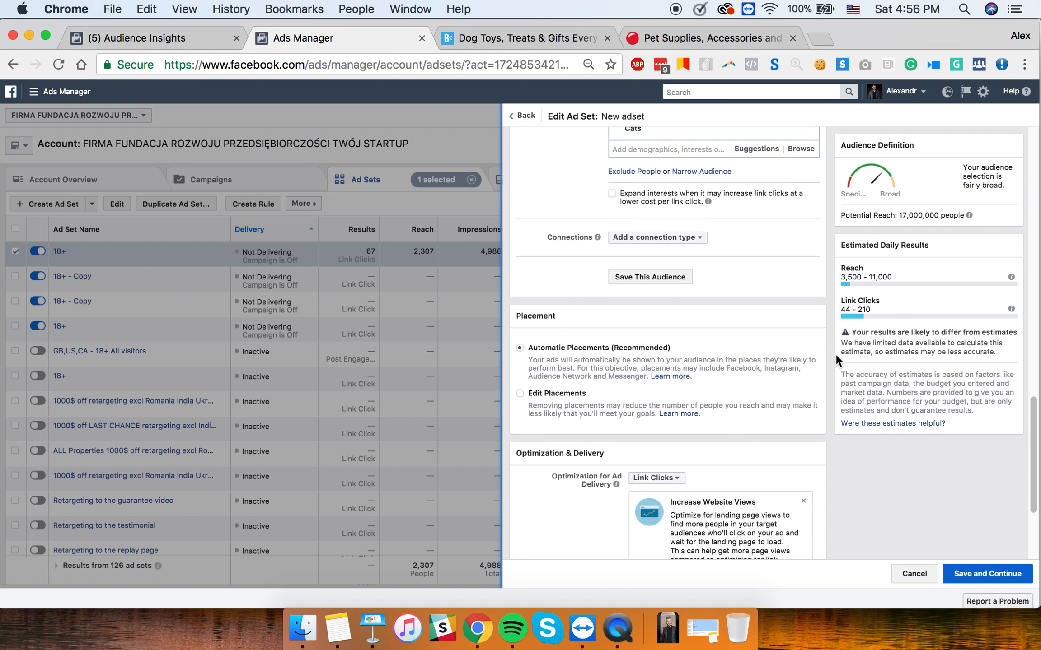
{"action": "scroll", "coordinate": [752, 261], "scroll_direction": "up", "scroll_amount": 3}
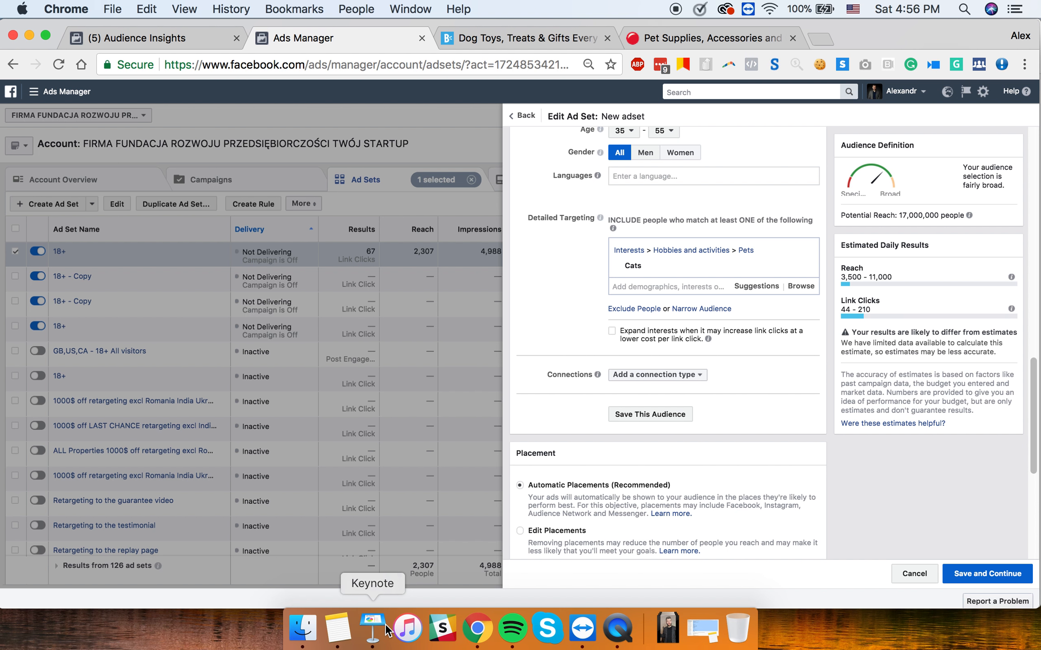
- Bring up the pet-niche deck, then minimize it and the Facebook ads and Funnels Training deck
{"action": "left_click", "coordinate": [372, 629]}
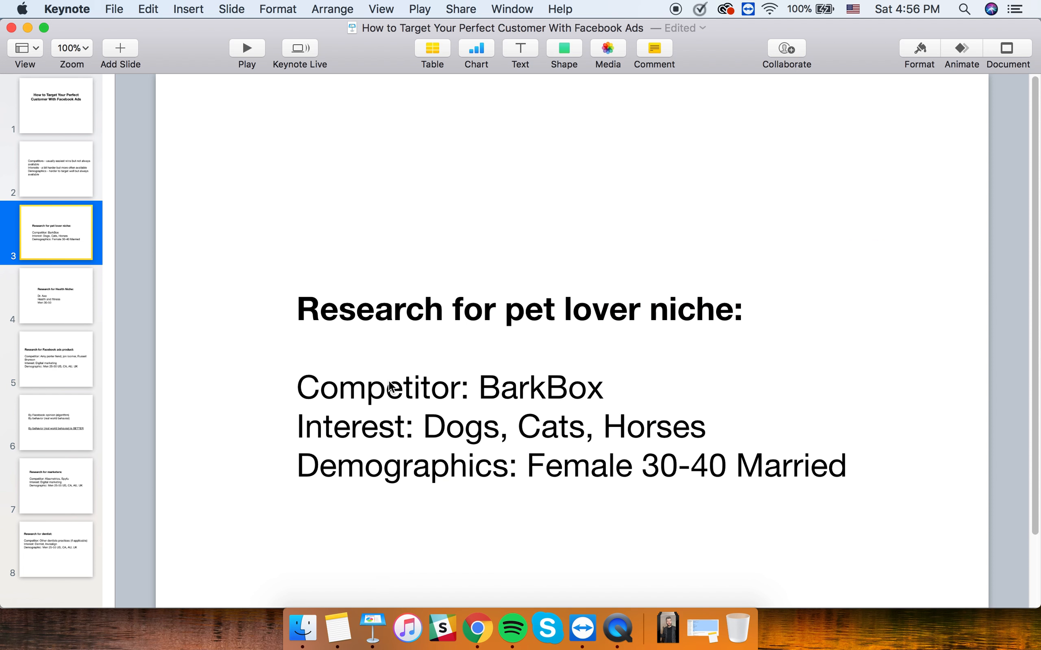
{"action": "left_click", "coordinate": [28, 28]}
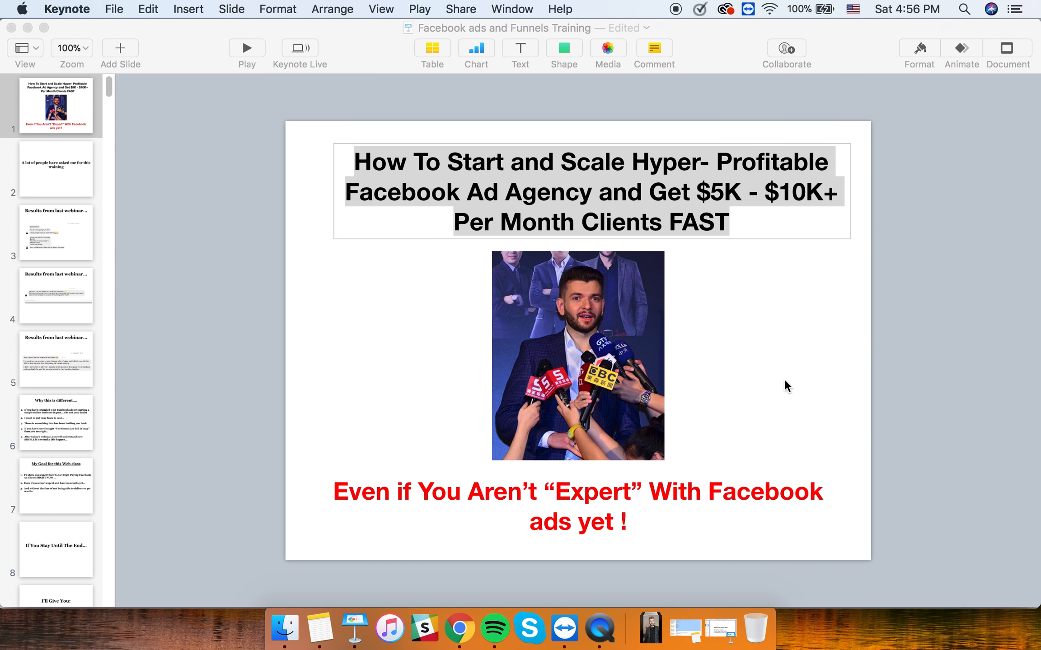
{"action": "left_click", "coordinate": [29, 29]}
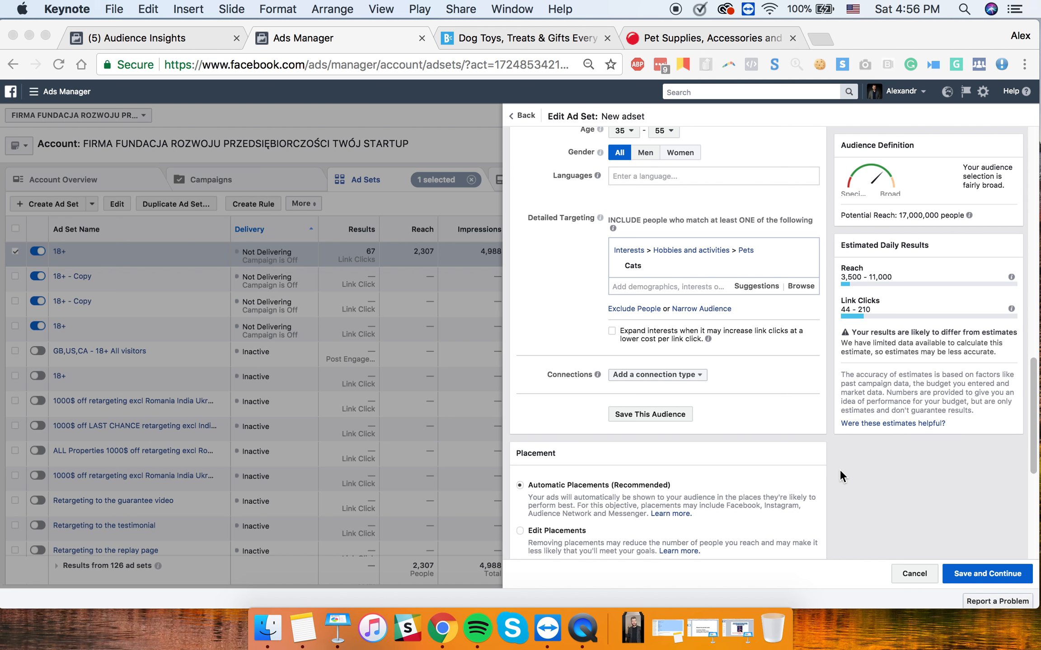
- Add the Dogs interest, remove Cats, and highlight the 24,000,000 potential reach
{"action": "left_click", "coordinate": [635, 285]}
{"action": "left_click", "coordinate": [649, 284]}
{"action": "type", "text": "dogs"}
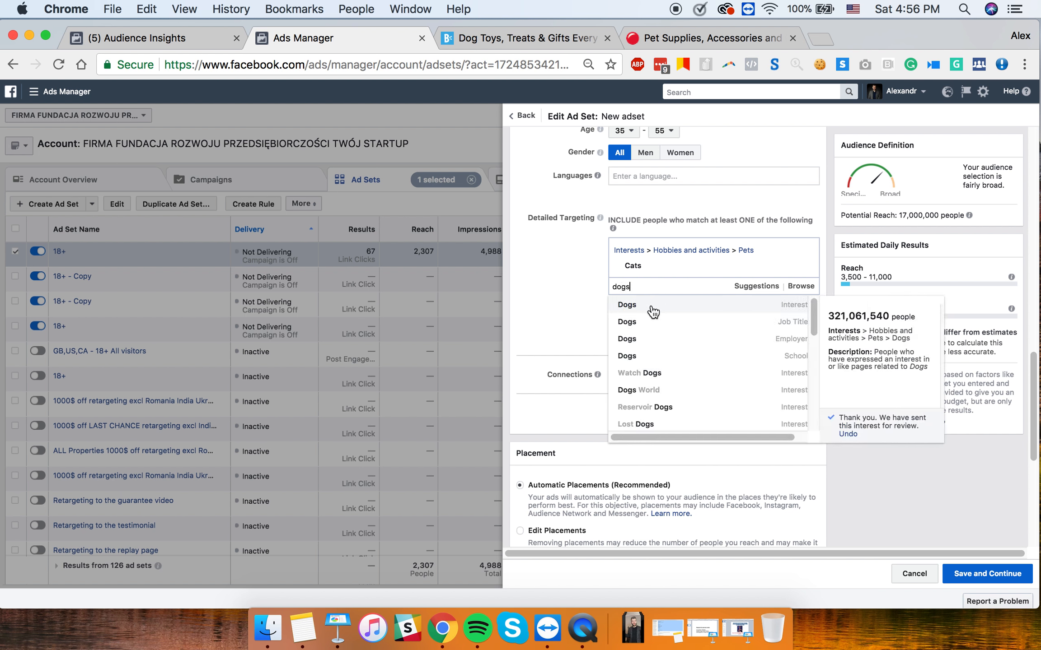
{"action": "left_click", "coordinate": [648, 307]}
{"action": "left_click", "coordinate": [561, 289]}
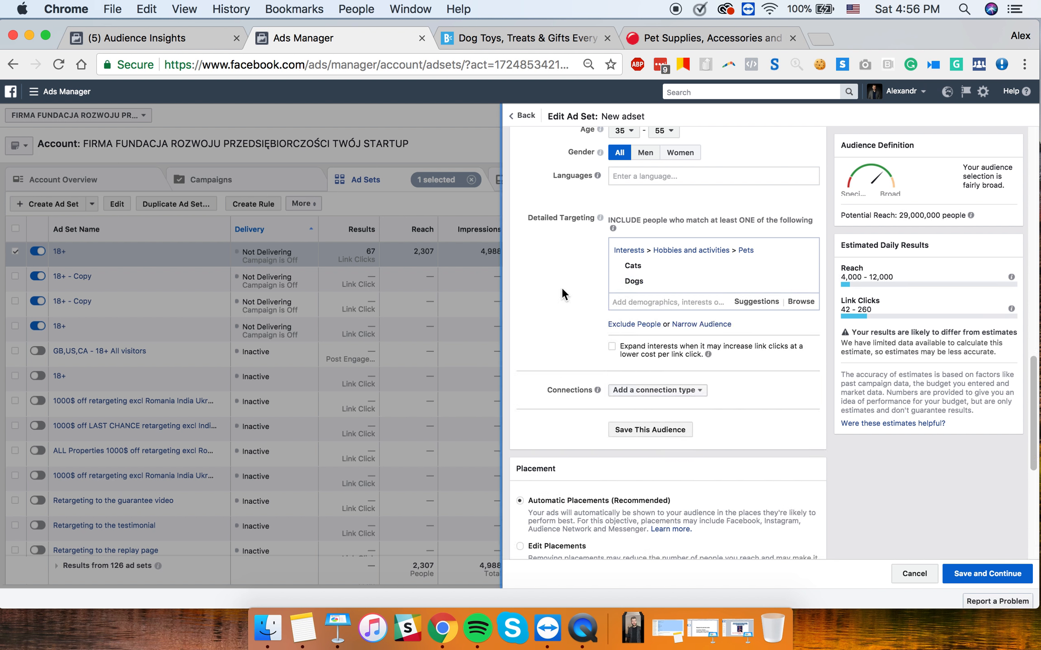
{"action": "mouse_move", "coordinate": [798, 271]}
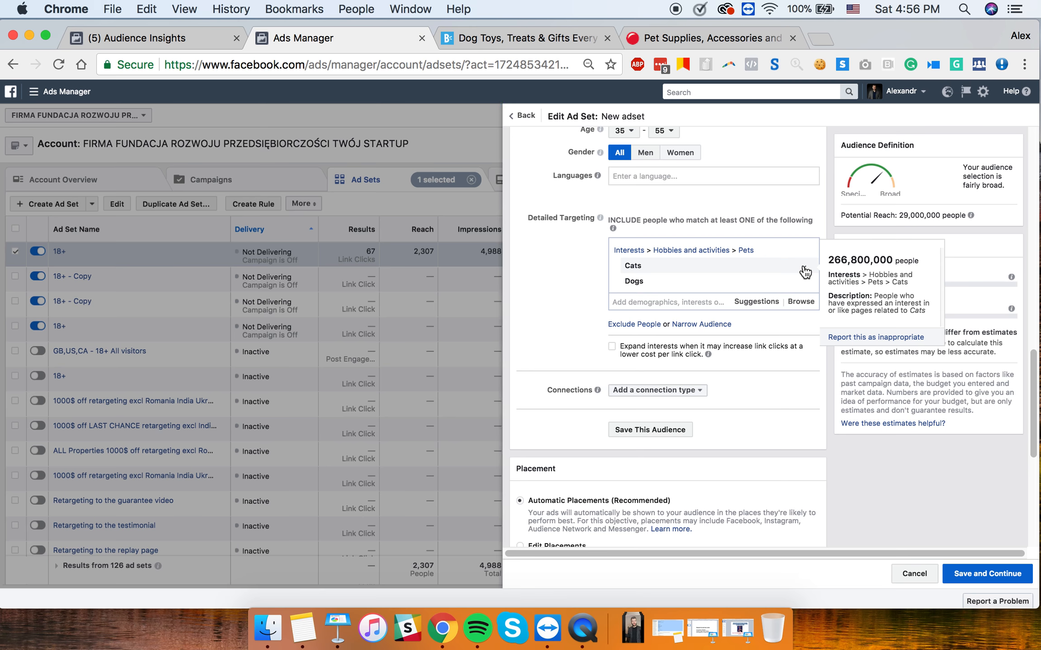
{"action": "left_click", "coordinate": [804, 270]}
{"action": "mouse_move", "coordinate": [636, 268]}
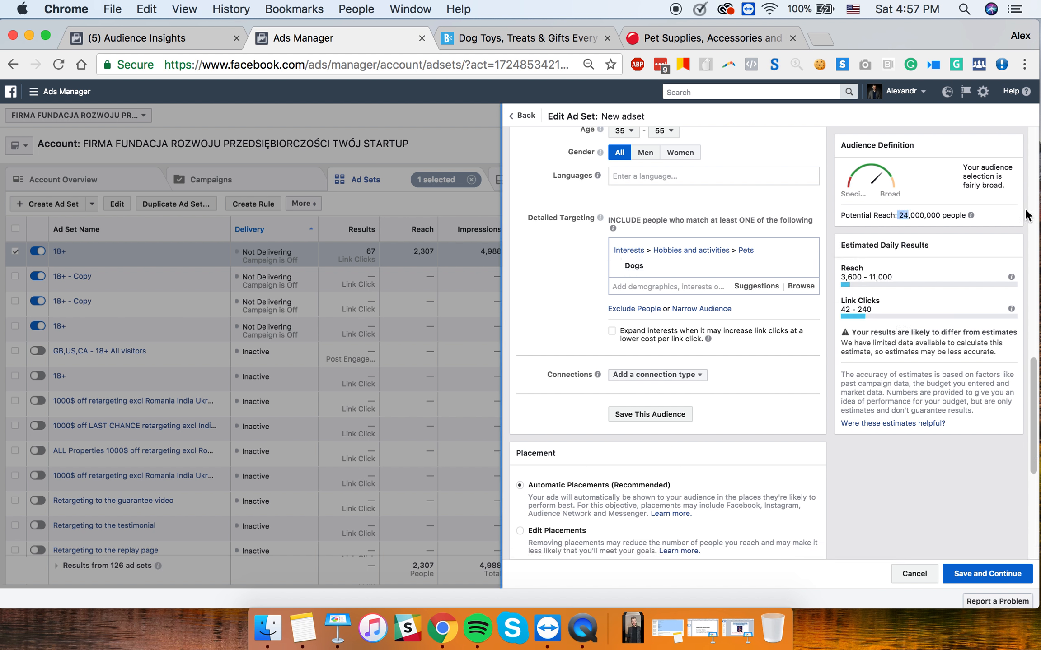
{"action": "left_click_drag", "start_coordinate": [899, 215], "coordinate": [946, 424]}
{"action": "left_click", "coordinate": [567, 262]}
{"action": "left_click", "coordinate": [702, 629]}
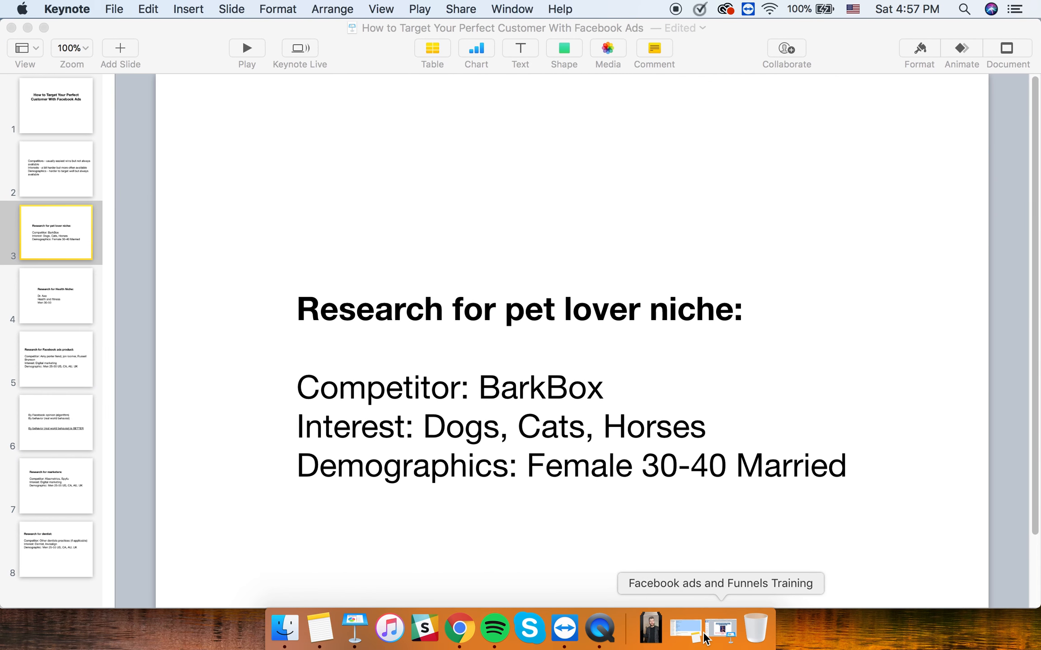
{"action": "scroll", "coordinate": [551, 362], "scroll_direction": "down", "scroll_amount": 2}
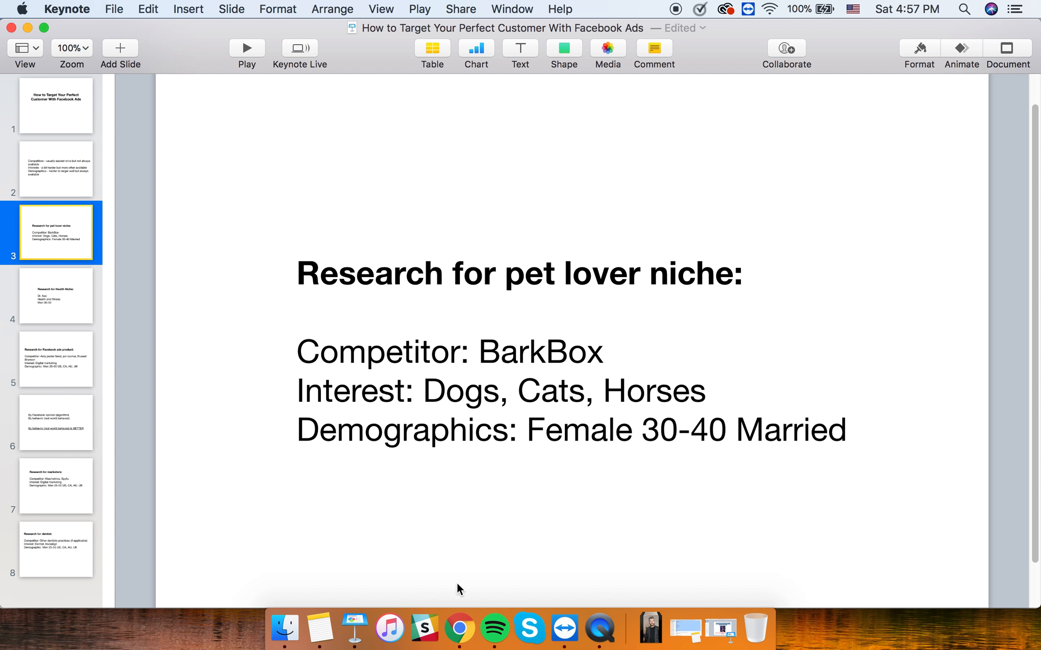
{"action": "left_click", "coordinate": [464, 636]}
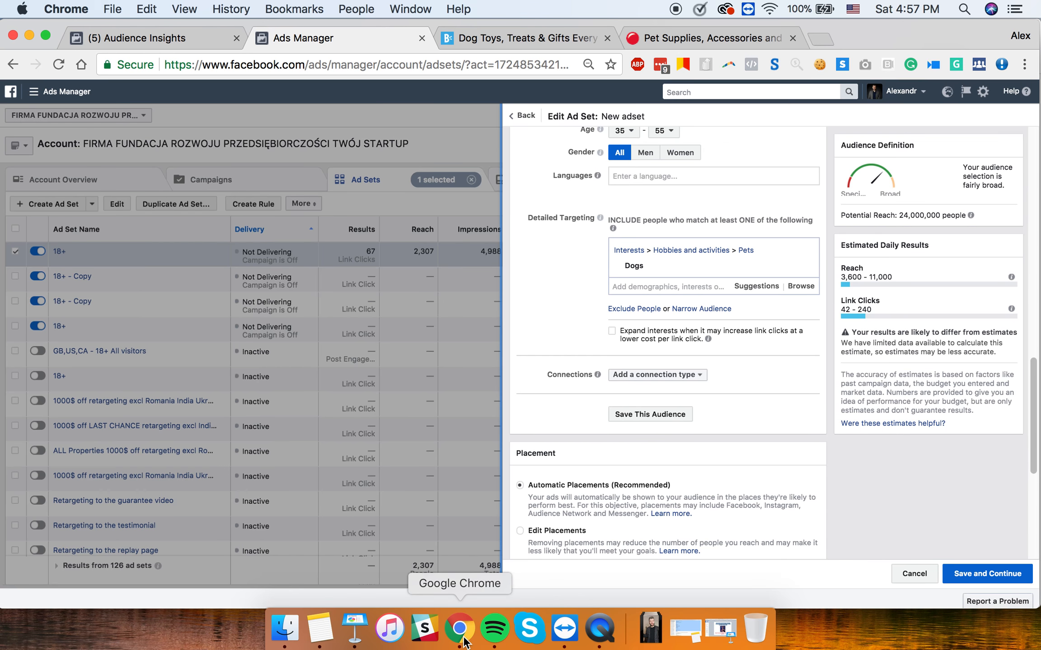
- Remove the Dogs interest and set the age range maximum to 45
{"action": "mouse_move", "coordinate": [774, 261]}
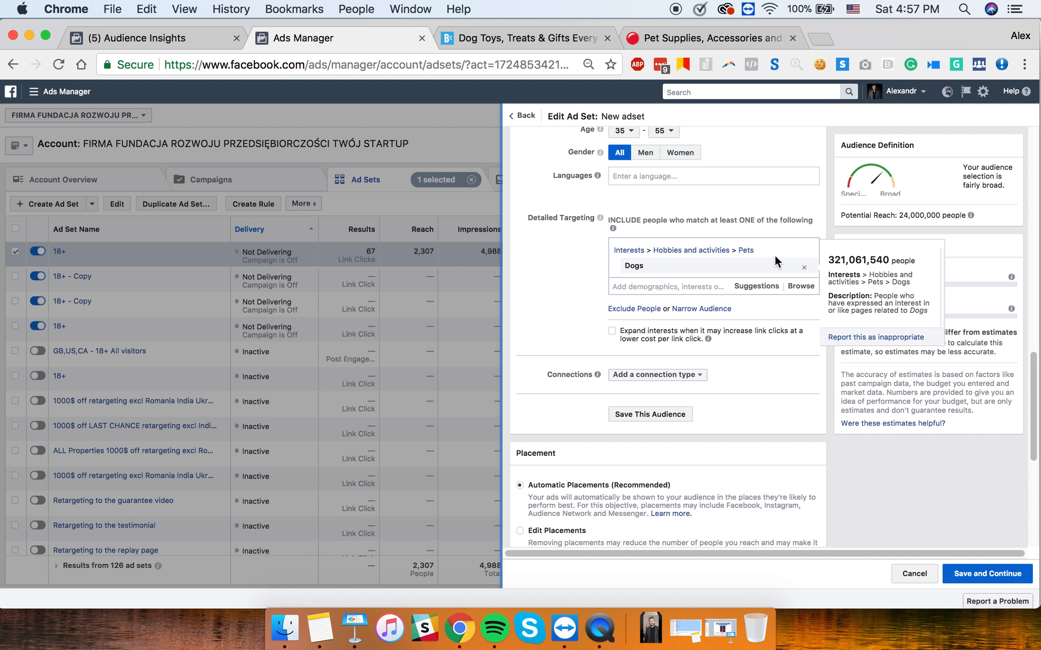
{"action": "left_click", "coordinate": [807, 267]}
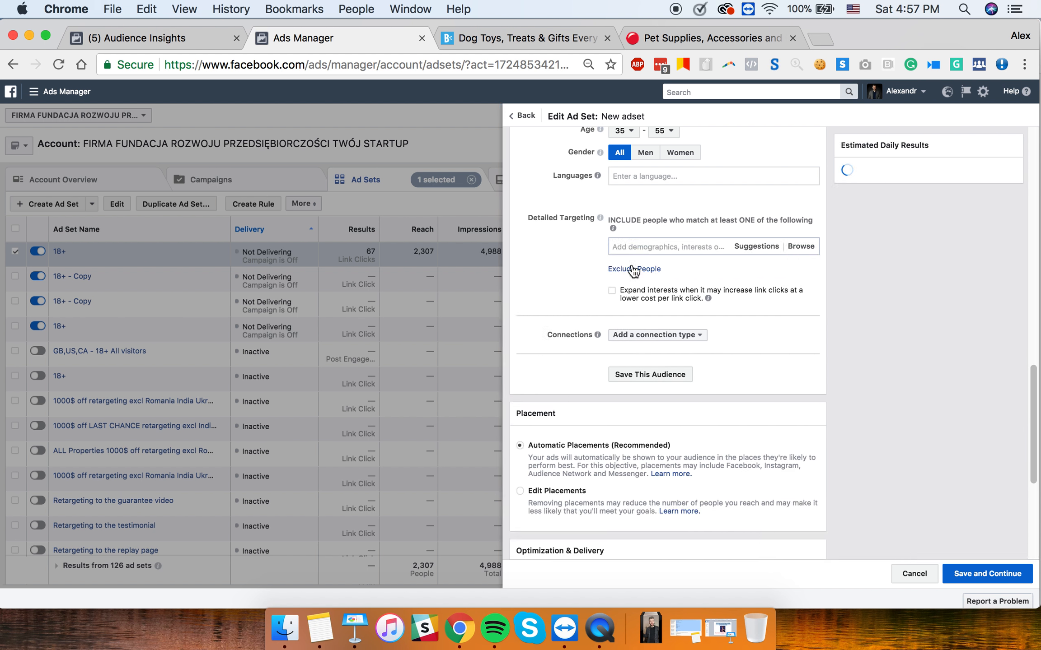
{"action": "left_click", "coordinate": [625, 131]}
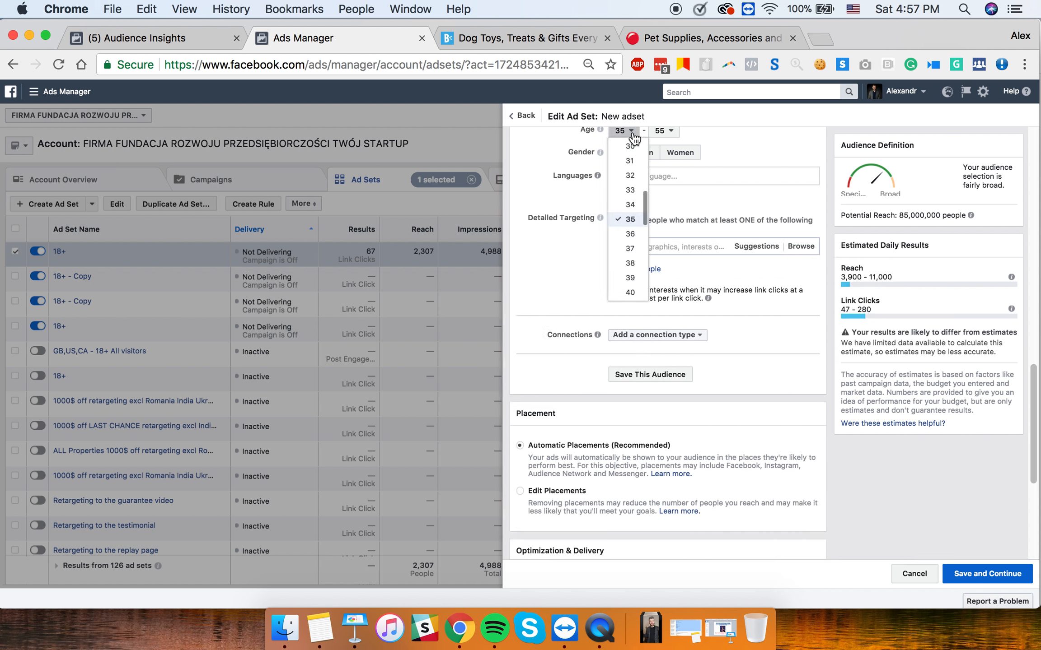
{"action": "left_click", "coordinate": [663, 130]}
{"action": "scroll", "coordinate": [666, 174], "scroll_direction": "up", "scroll_amount": 3}
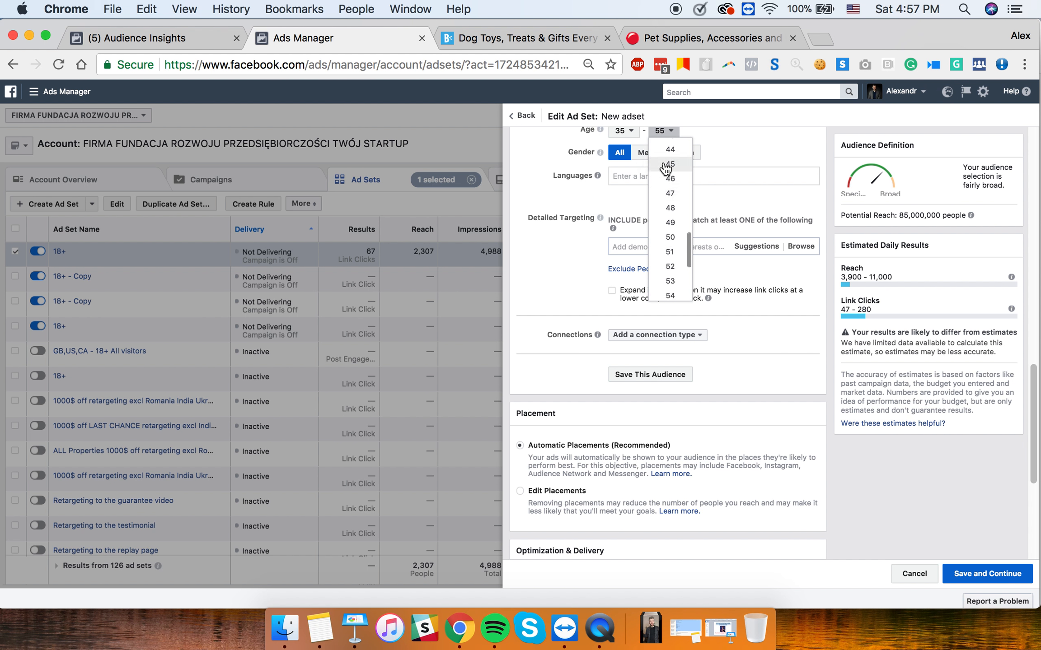
{"action": "left_click", "coordinate": [669, 165]}
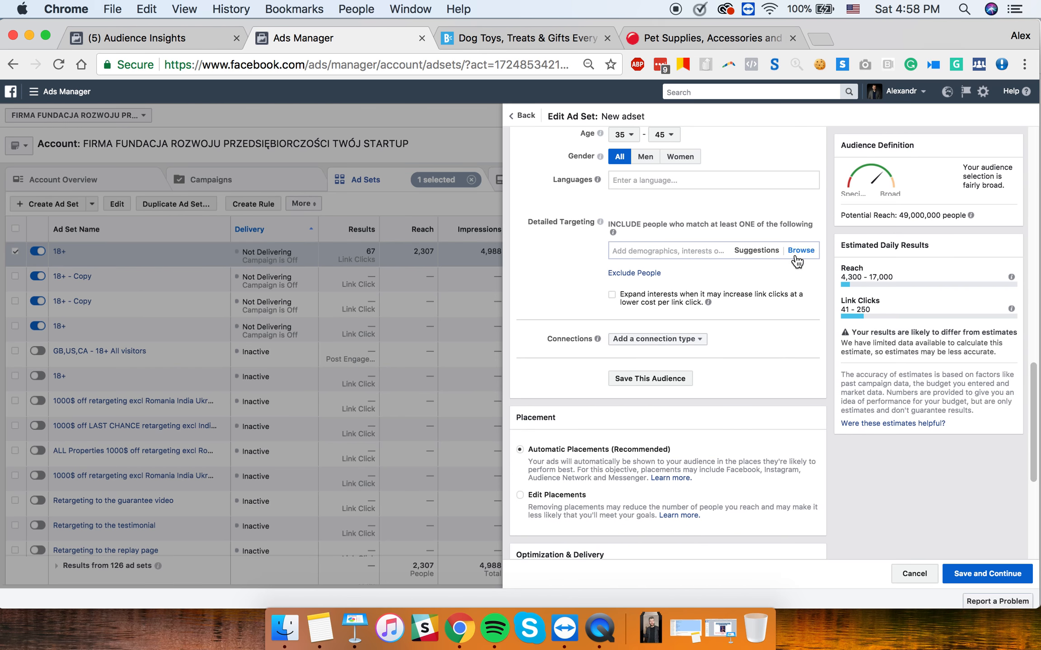
- Add the Married relationship status to detailed targeting
{"action": "type", "text": "married"}
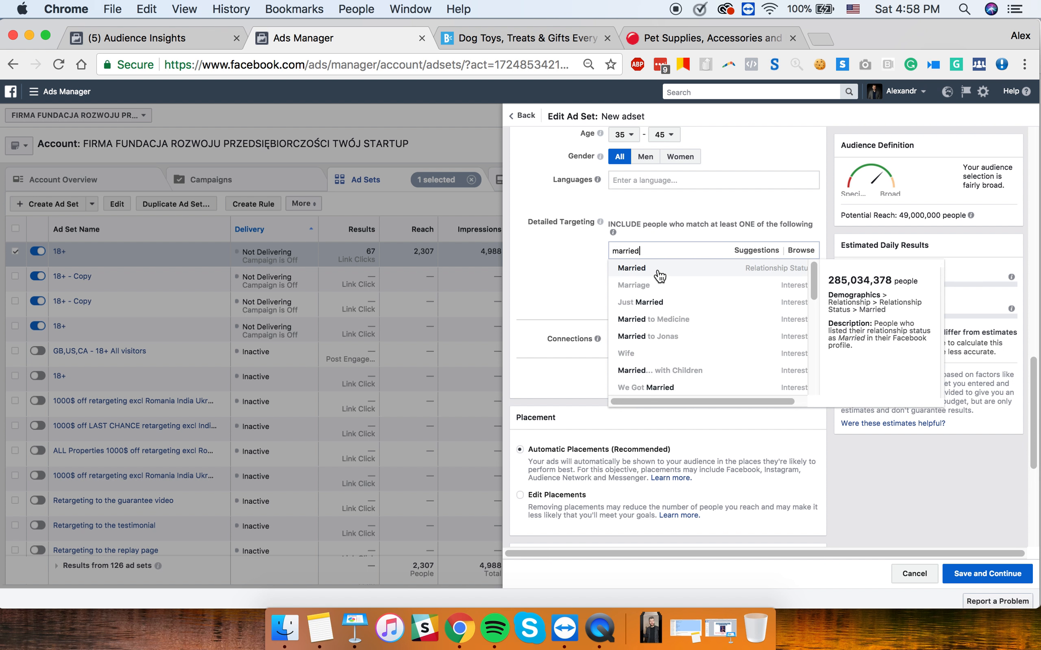
{"action": "left_click", "coordinate": [658, 273]}
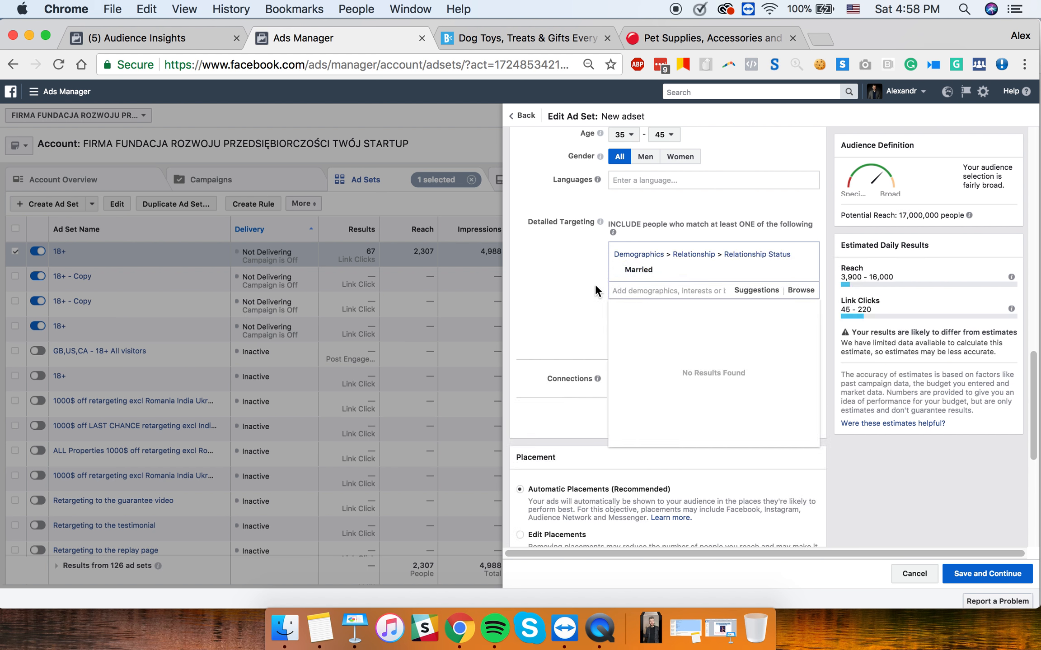
{"action": "left_click", "coordinate": [570, 296]}
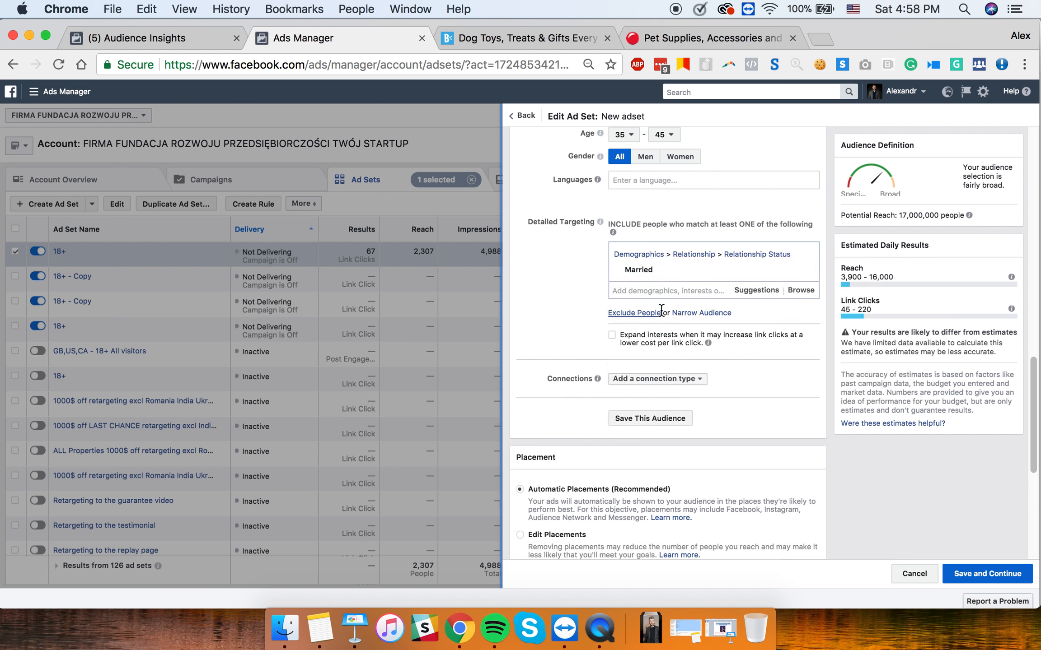
- Set gender to Women and discard the empty must-also-match narrowing group
{"action": "left_click", "coordinate": [693, 316]}
{"action": "left_click", "coordinate": [660, 333]}
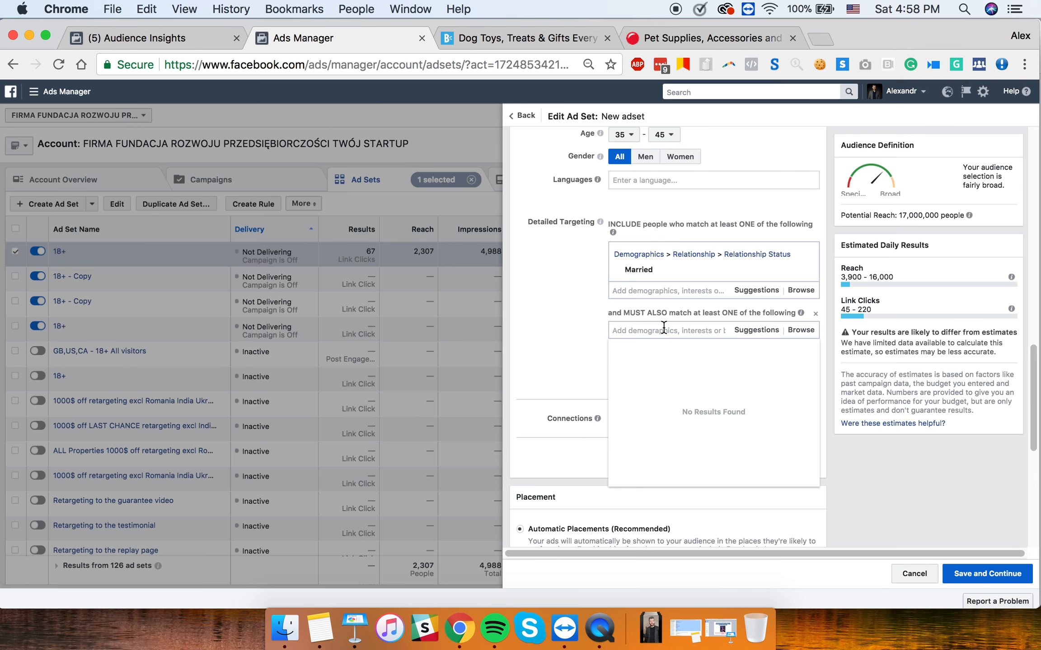
{"action": "left_click", "coordinate": [536, 312]}
{"action": "scroll", "coordinate": [552, 283], "scroll_direction": "up", "scroll_amount": 2}
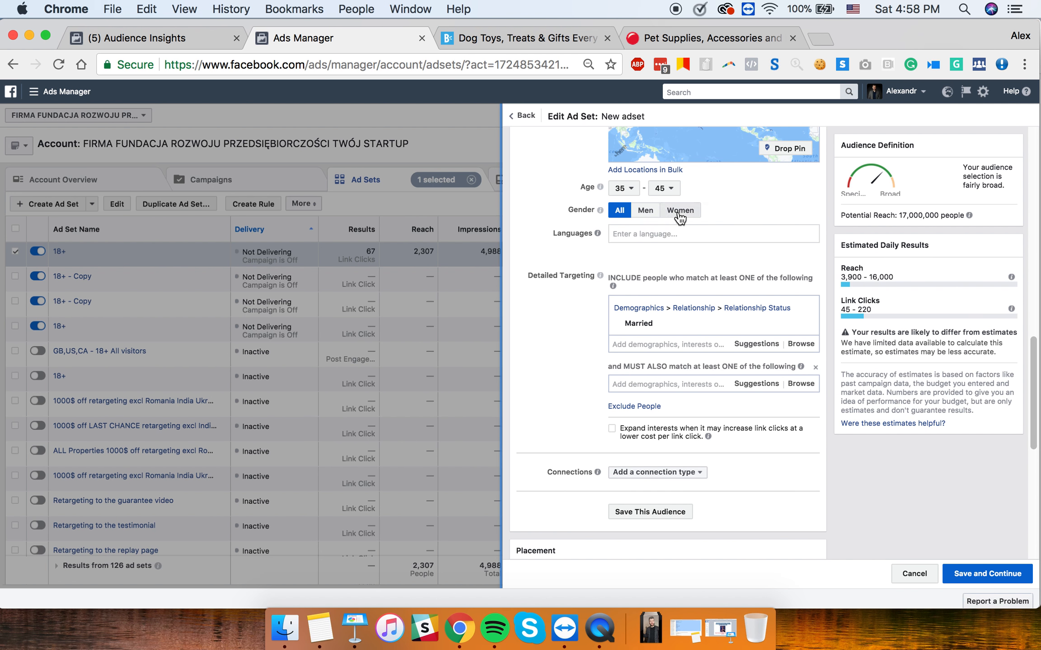
{"action": "left_click", "coordinate": [679, 210]}
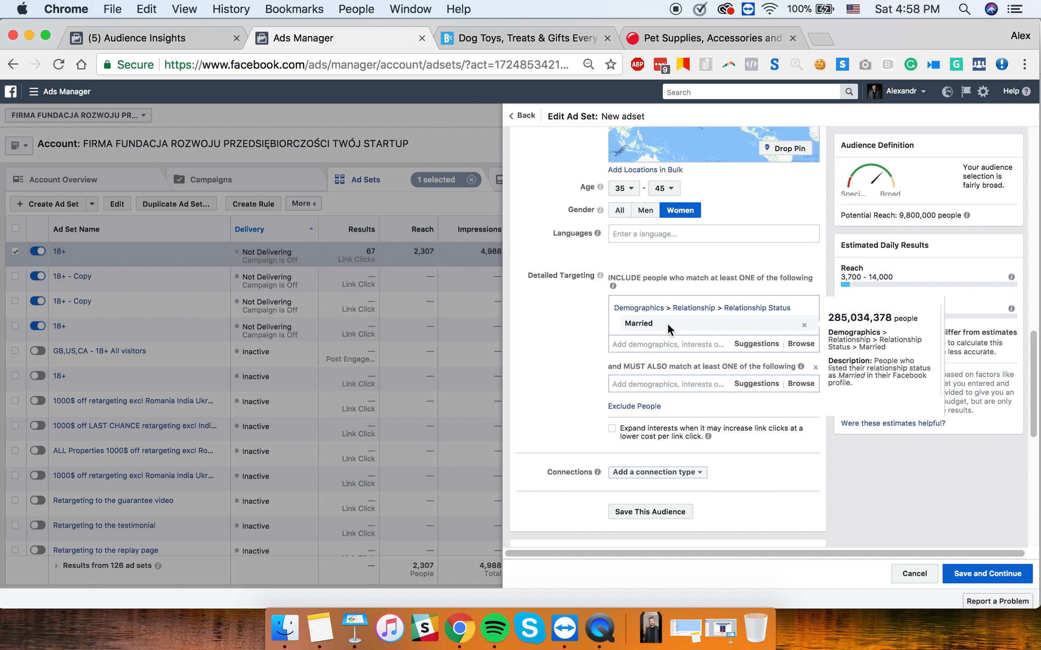
{"action": "left_click", "coordinate": [817, 367]}
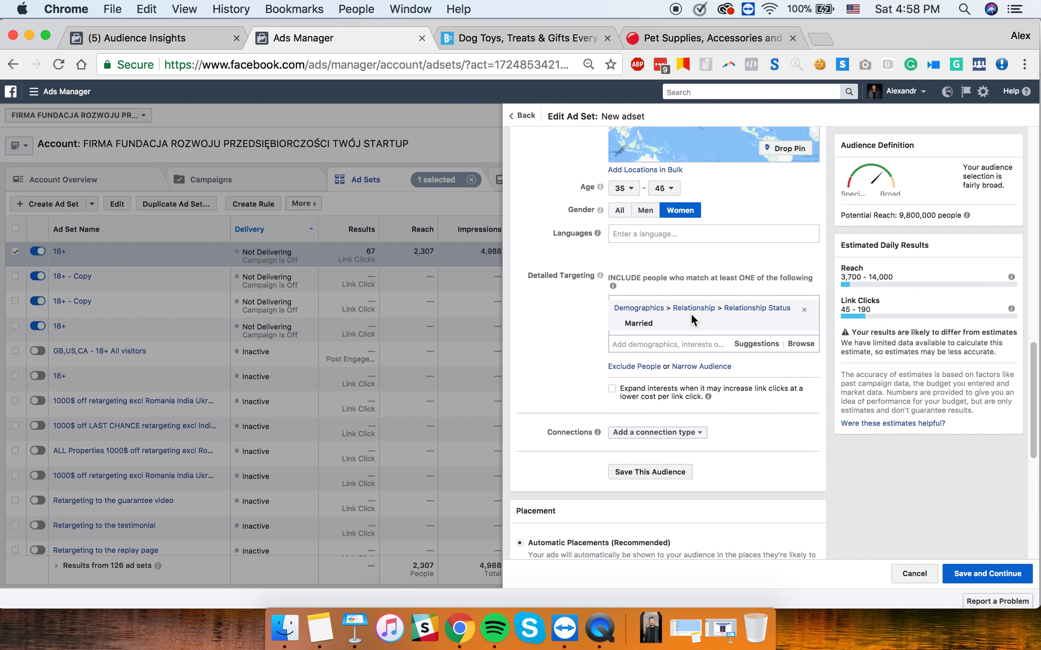
- Highlight the 9,800,000 potential reach, review the ad set, then return to the pet-niche Keynote slide
{"action": "left_click_drag", "start_coordinate": [956, 215], "coordinate": [898, 215]}
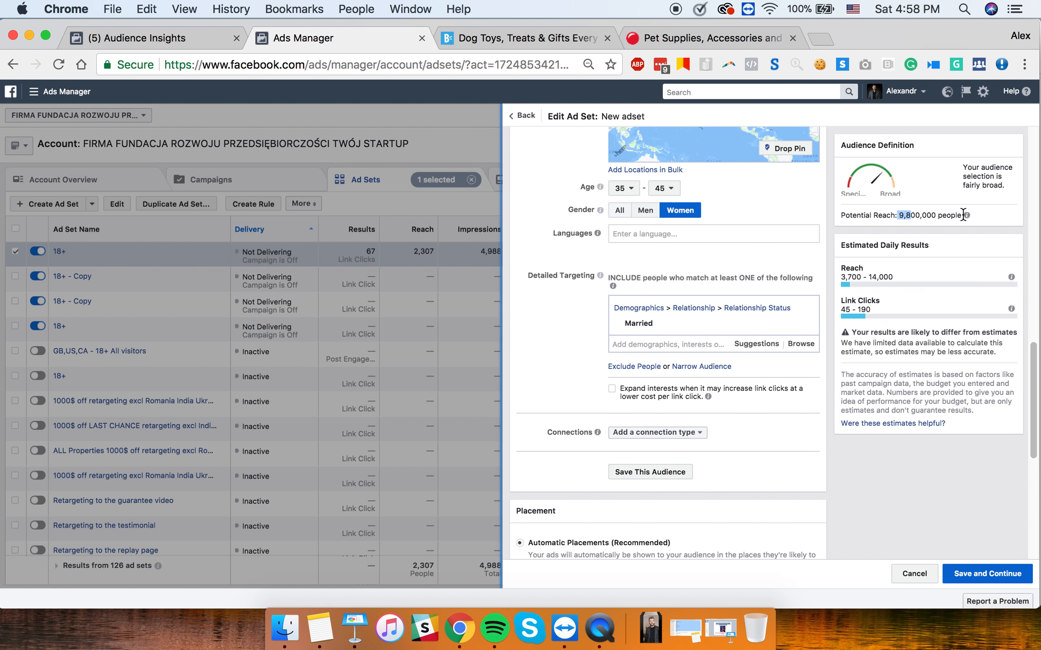
{"action": "scroll", "coordinate": [531, 319], "scroll_direction": "up", "scroll_amount": 10}
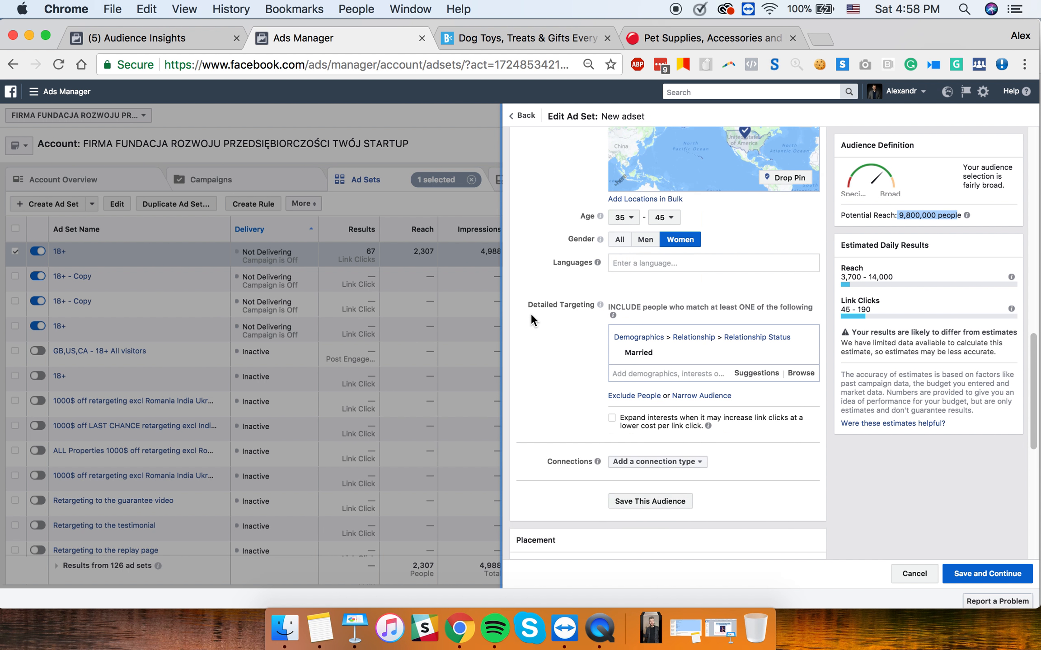
{"action": "scroll", "coordinate": [608, 392], "scroll_direction": "down", "scroll_amount": 2}
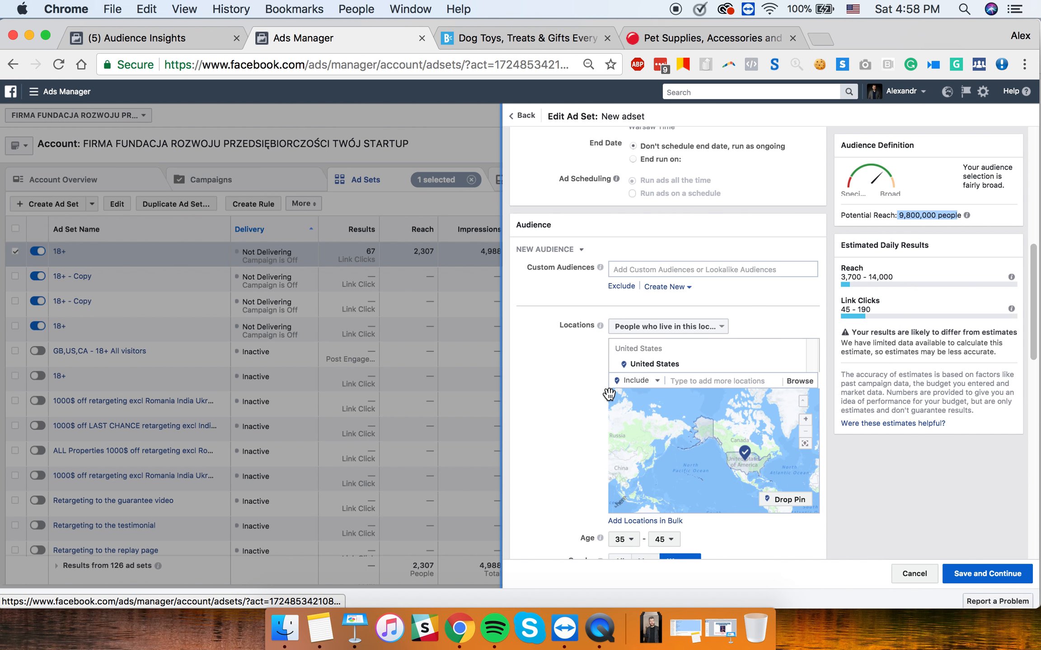
{"action": "scroll", "coordinate": [539, 415], "scroll_direction": "down", "scroll_amount": 5}
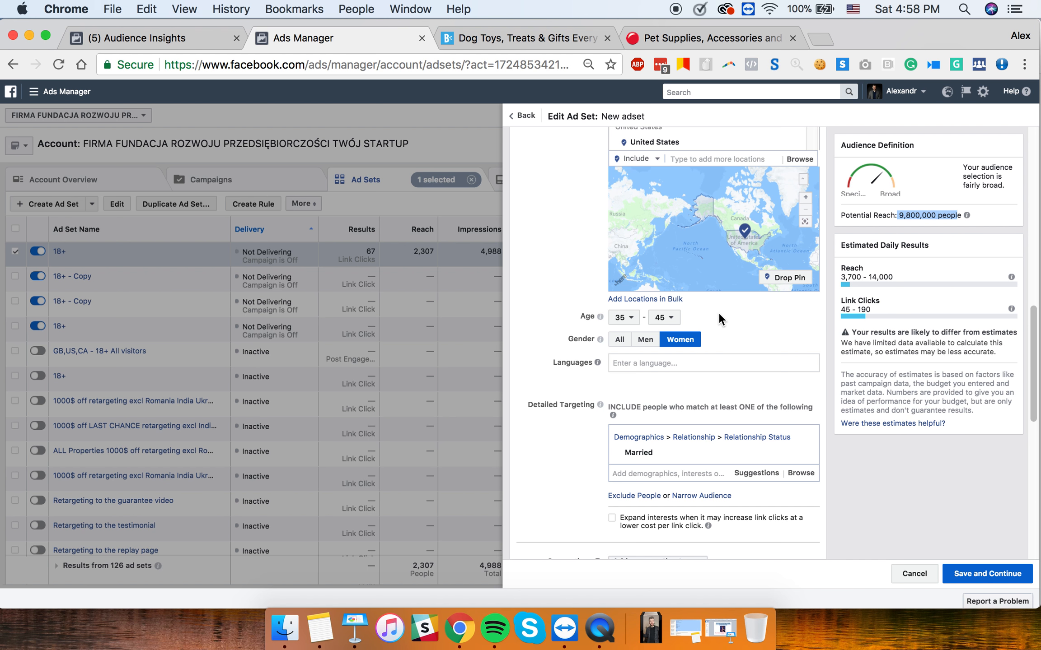
{"action": "scroll", "coordinate": [718, 315], "scroll_direction": "down", "scroll_amount": 5}
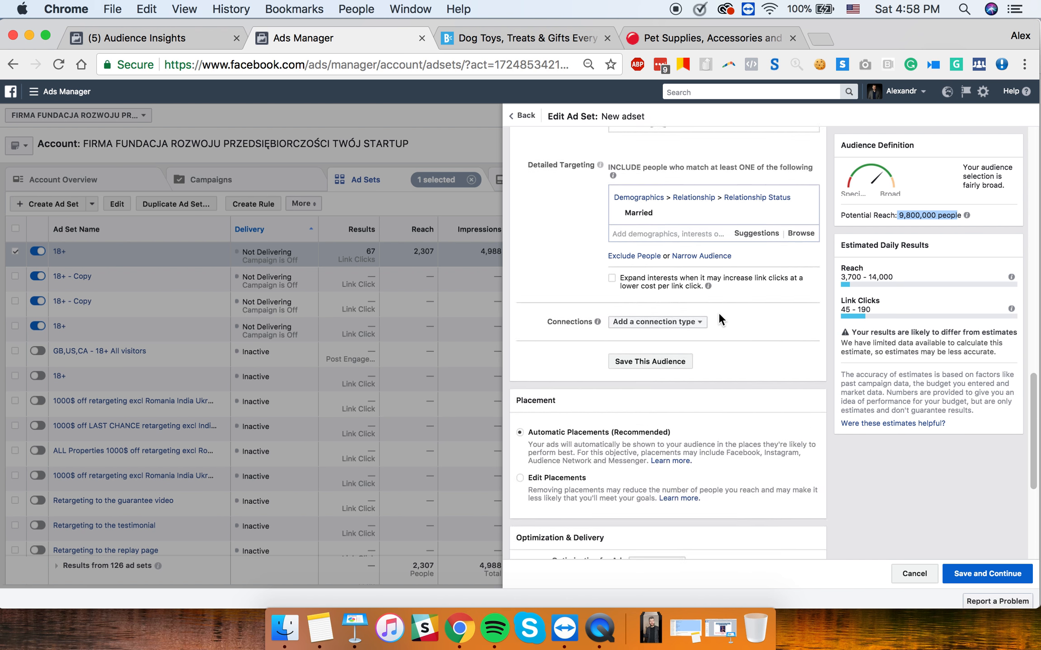
{"action": "scroll", "coordinate": [719, 315], "scroll_direction": "up", "scroll_amount": 3}
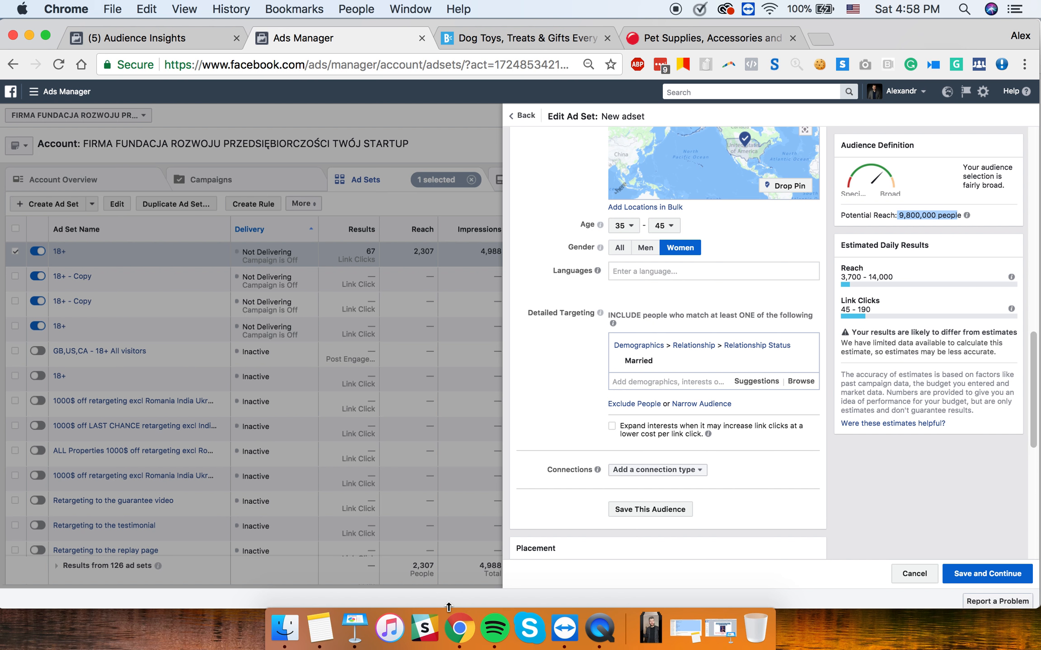
{"action": "left_click", "coordinate": [355, 630]}
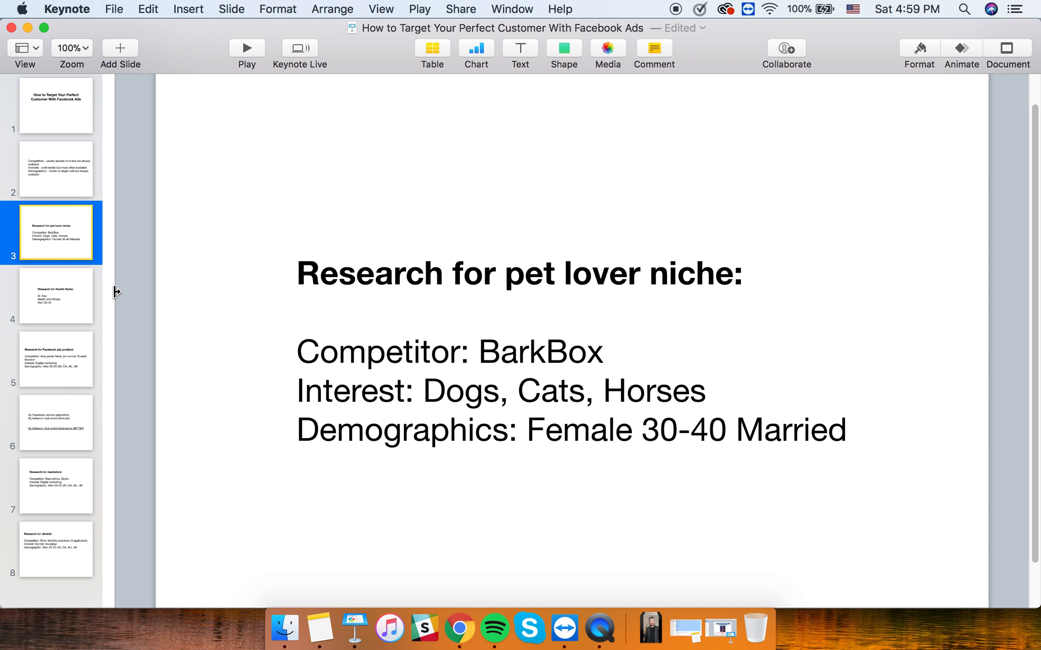
- Select slide 4, Research for Health Niche, then return to the Chrome ad set editor
{"action": "left_click", "coordinate": [70, 298]}
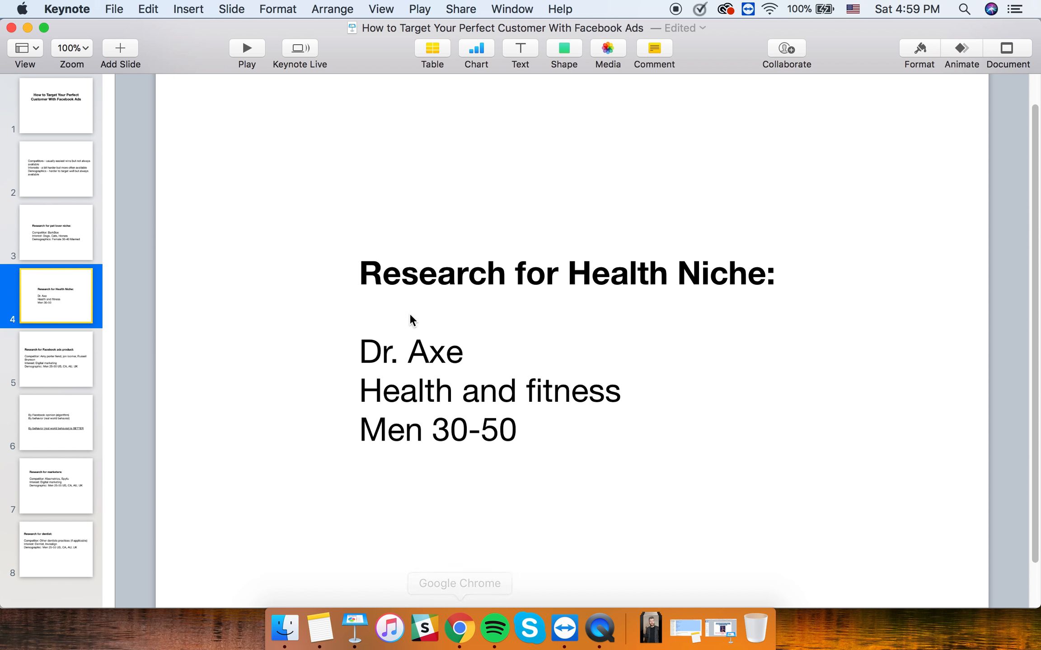
{"action": "left_click", "coordinate": [459, 629]}
- Replace the Married entry with the Dr. Josh Axe interest, searched as 'dr. axe'
{"action": "mouse_move", "coordinate": [809, 362]}
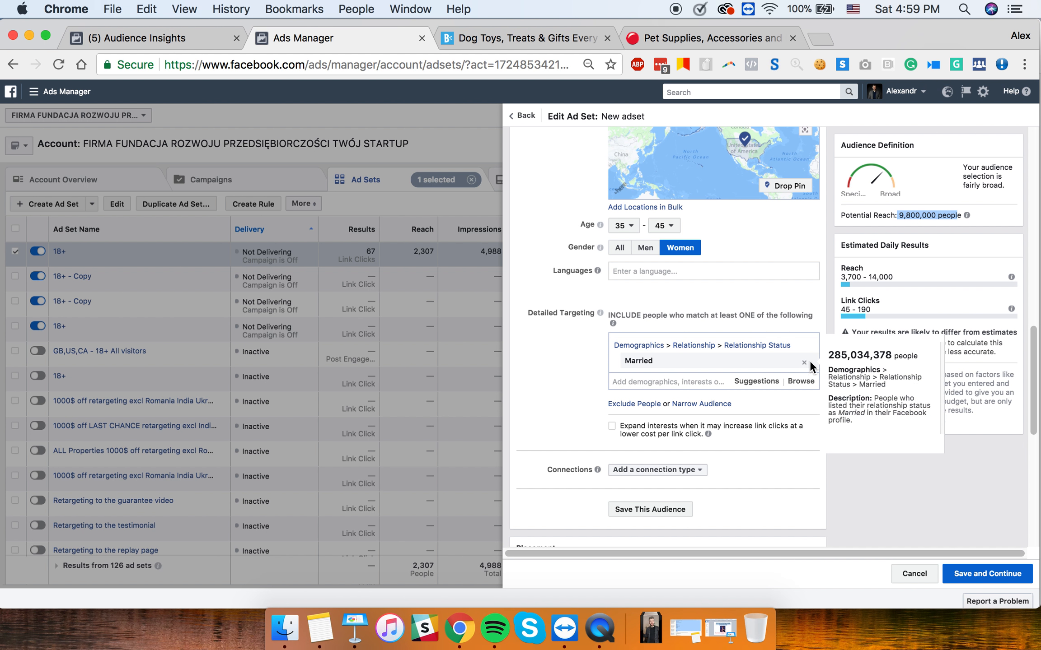
{"action": "left_click", "coordinate": [808, 361]}
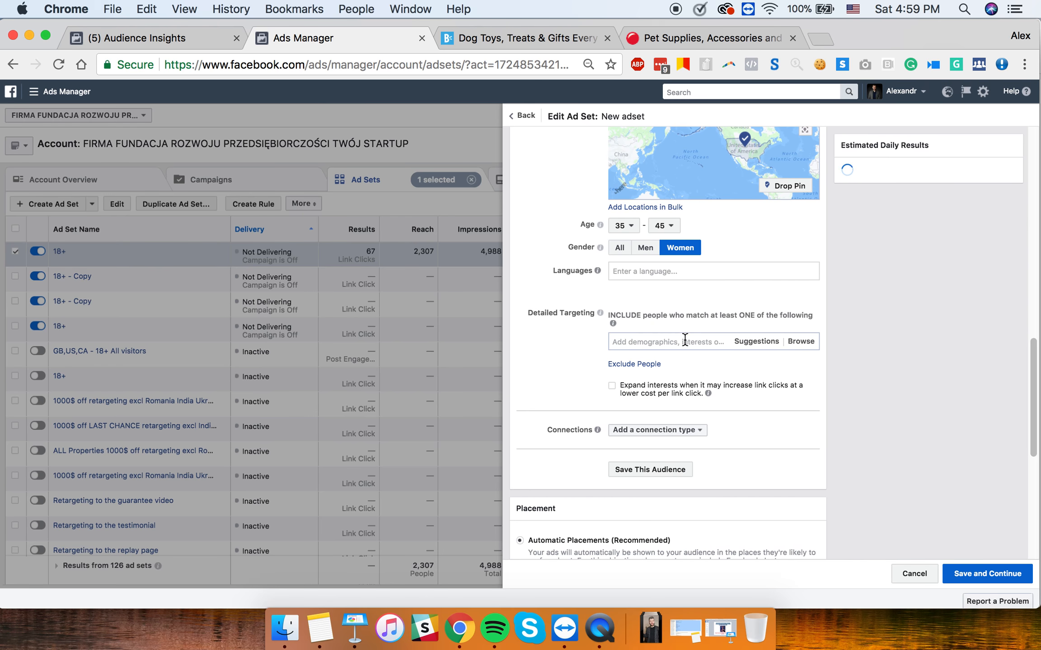
{"action": "left_click", "coordinate": [685, 342]}
{"action": "type", "text": "dr."}
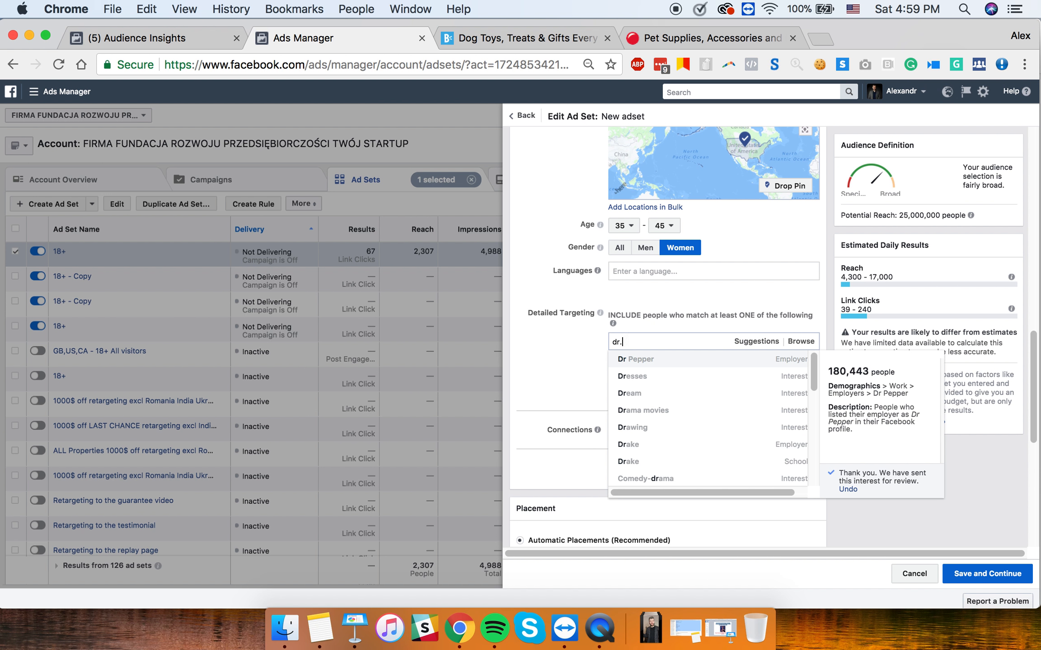
{"action": "type", "text": " axe"}
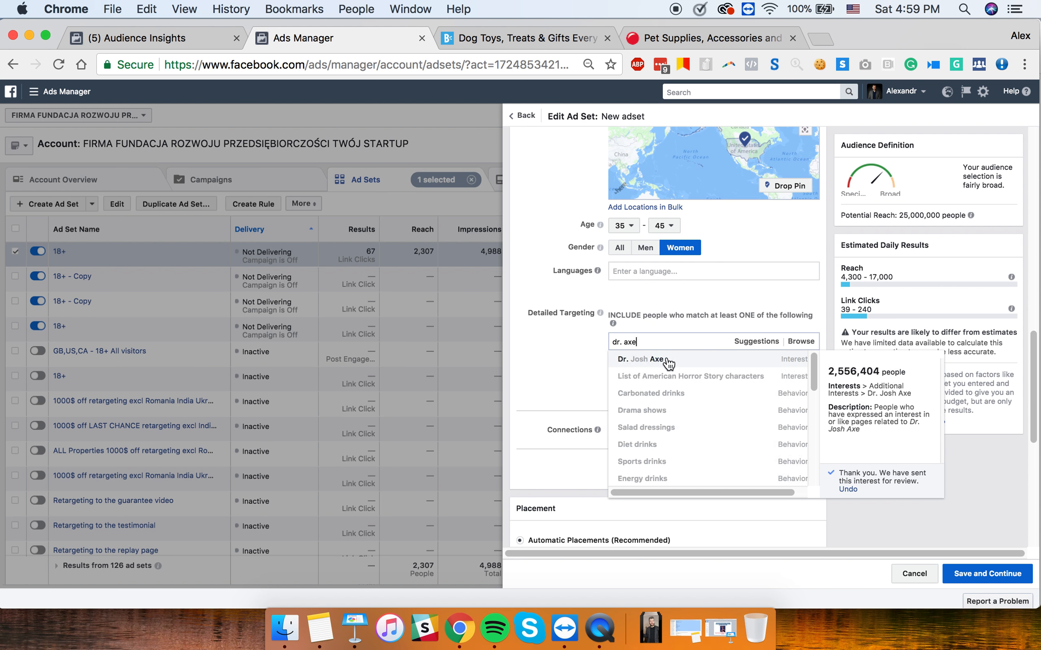
{"action": "left_click", "coordinate": [663, 363]}
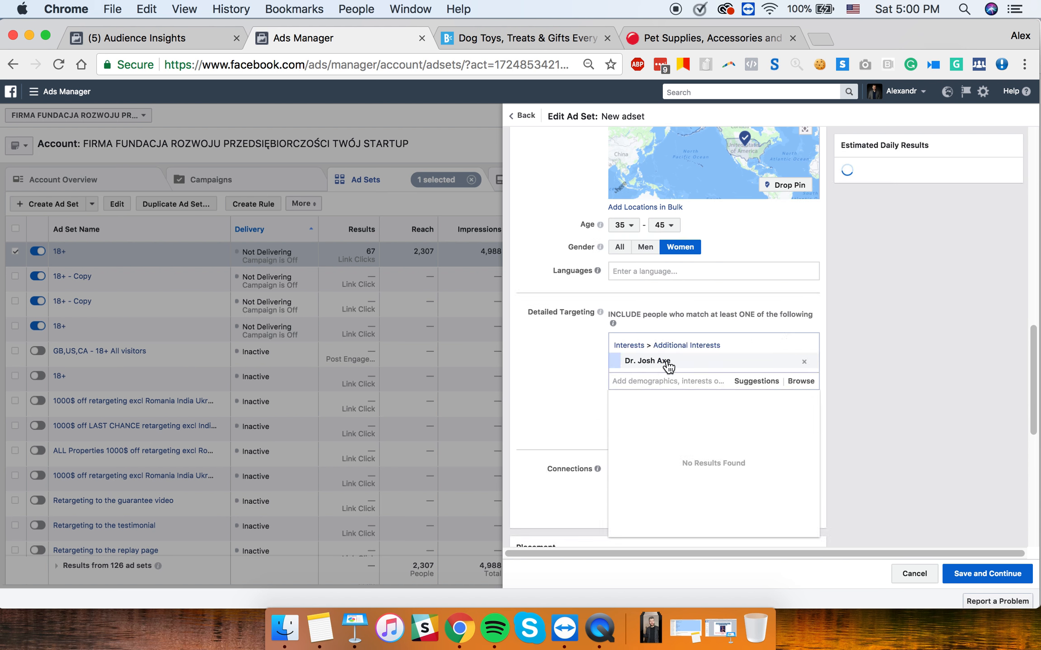
{"action": "left_click", "coordinate": [541, 365]}
{"action": "mouse_move", "coordinate": [770, 362]}
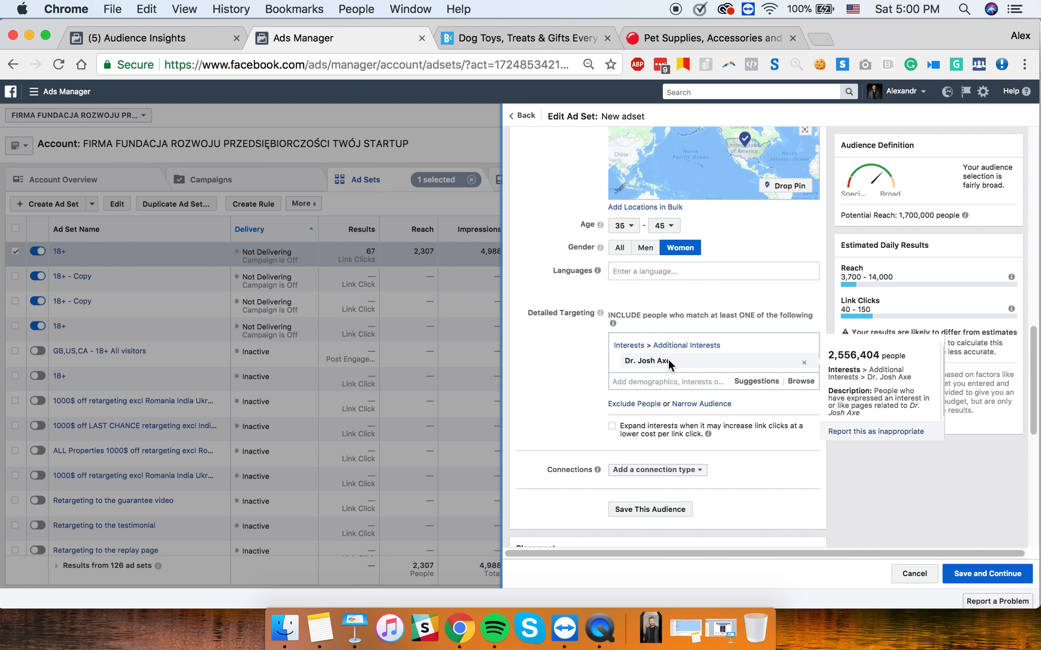
- Google 'josh axe' in a new browser tab
{"action": "left_click", "coordinate": [818, 39]}
{"action": "type", "text": "josh axe"}
{"action": "key", "text": "Return"}
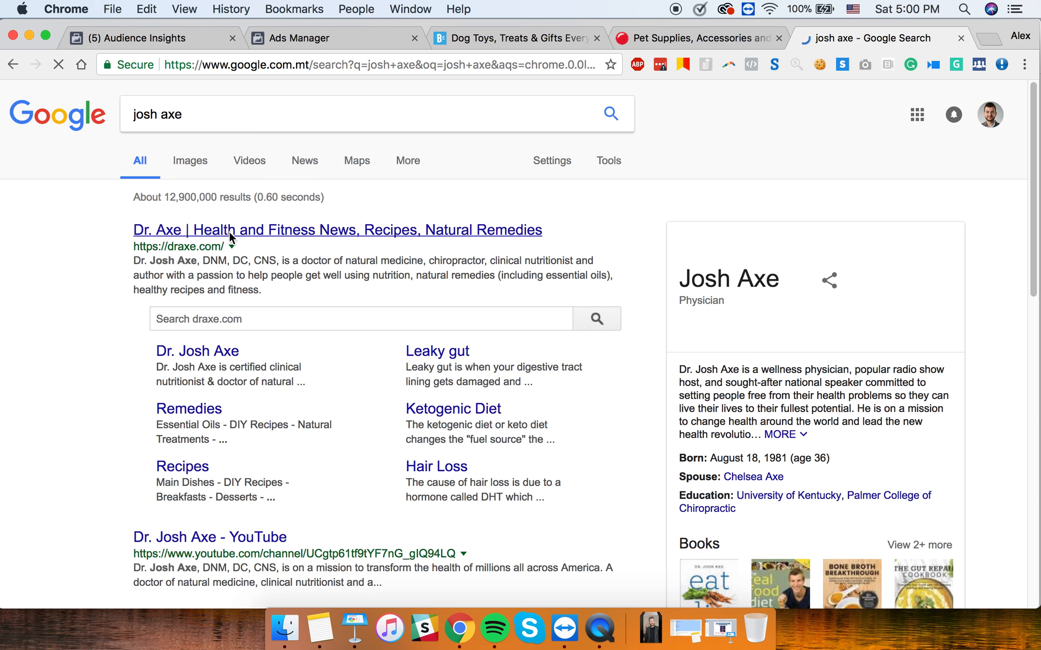
- Open draxe.com from the search results and scroll through its homepage
{"action": "left_click", "coordinate": [240, 231]}
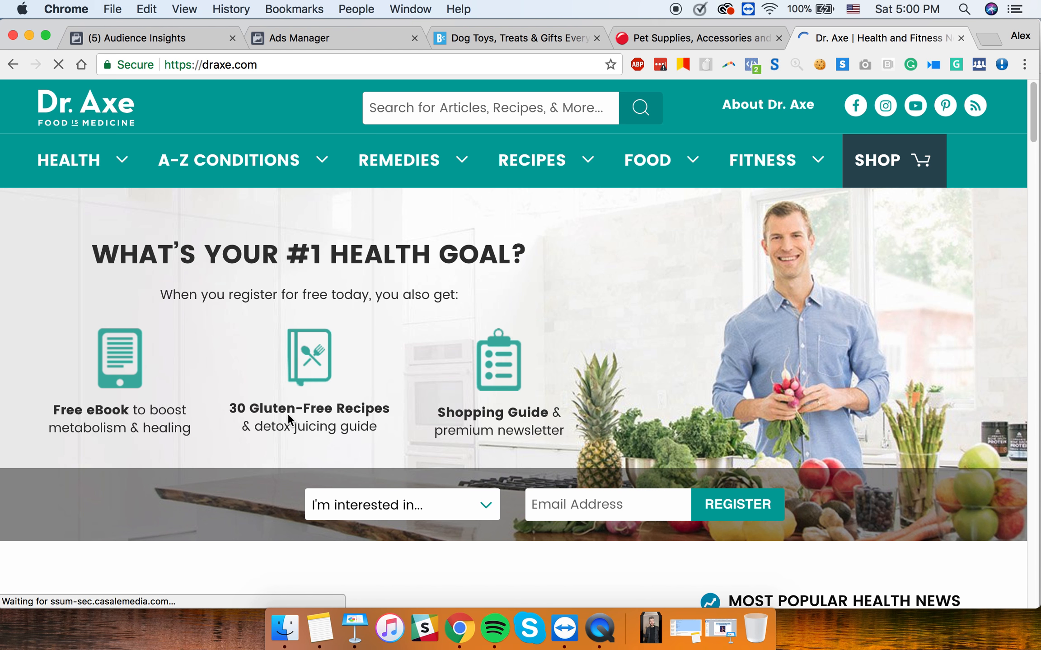
{"action": "scroll", "coordinate": [435, 423], "scroll_direction": "down", "scroll_amount": 5}
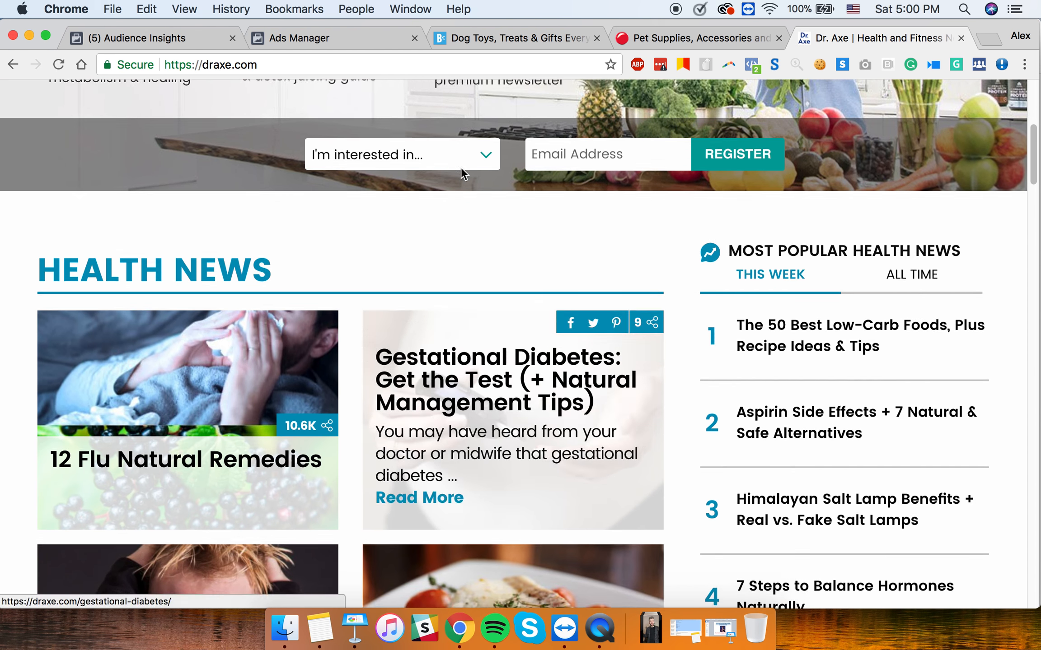
{"action": "scroll", "coordinate": [351, 324], "scroll_direction": "down", "scroll_amount": 5}
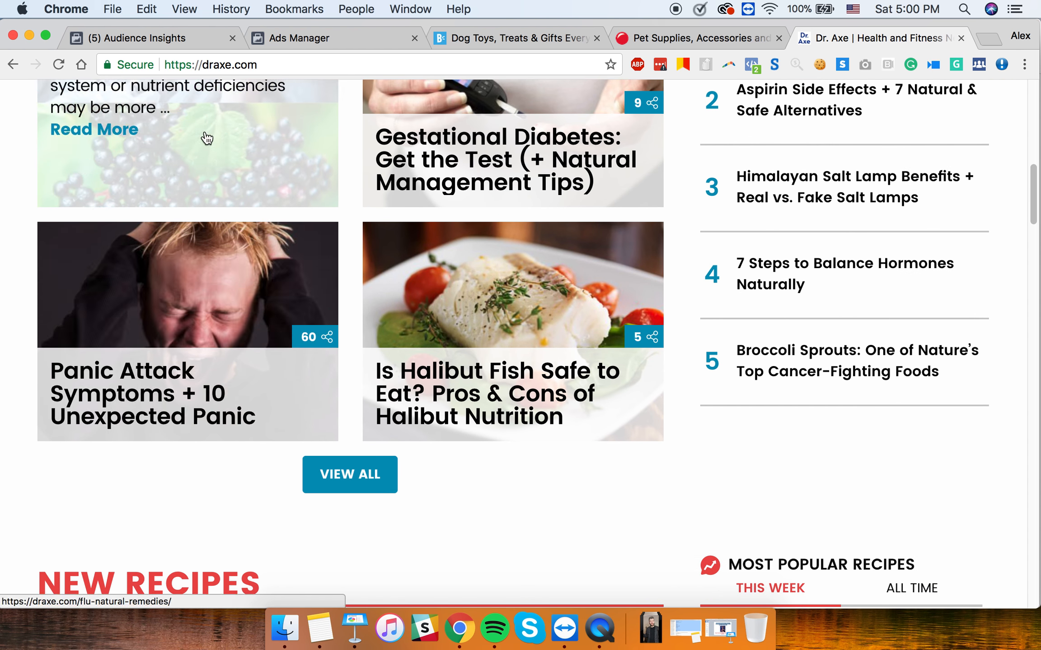
{"action": "scroll", "coordinate": [256, 149], "scroll_direction": "up", "scroll_amount": 2}
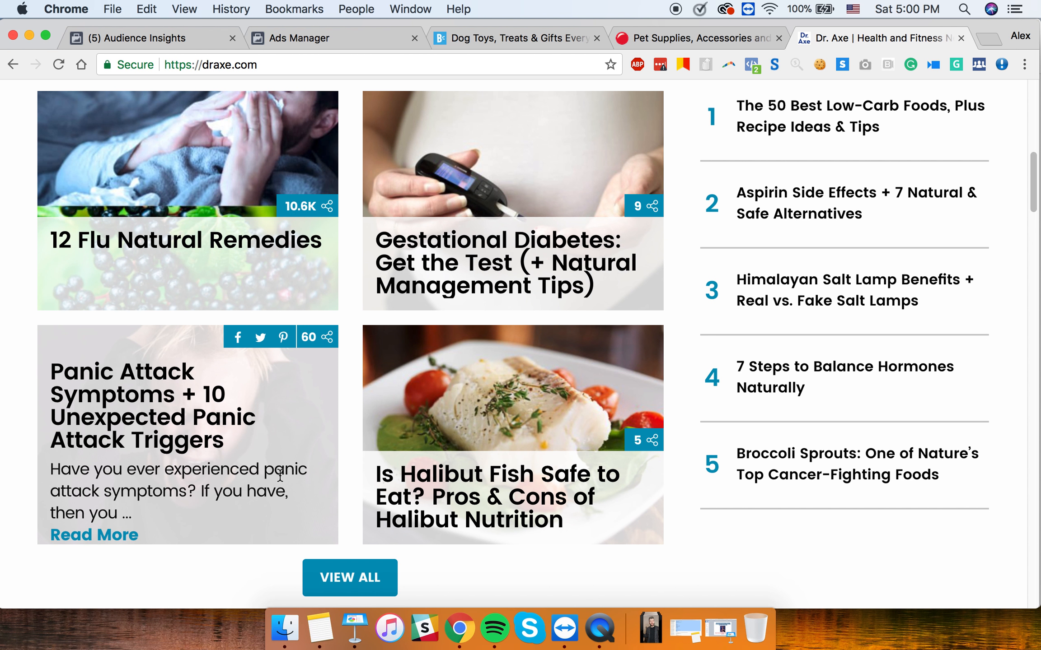
{"action": "scroll", "coordinate": [553, 453], "scroll_direction": "down", "scroll_amount": 15}
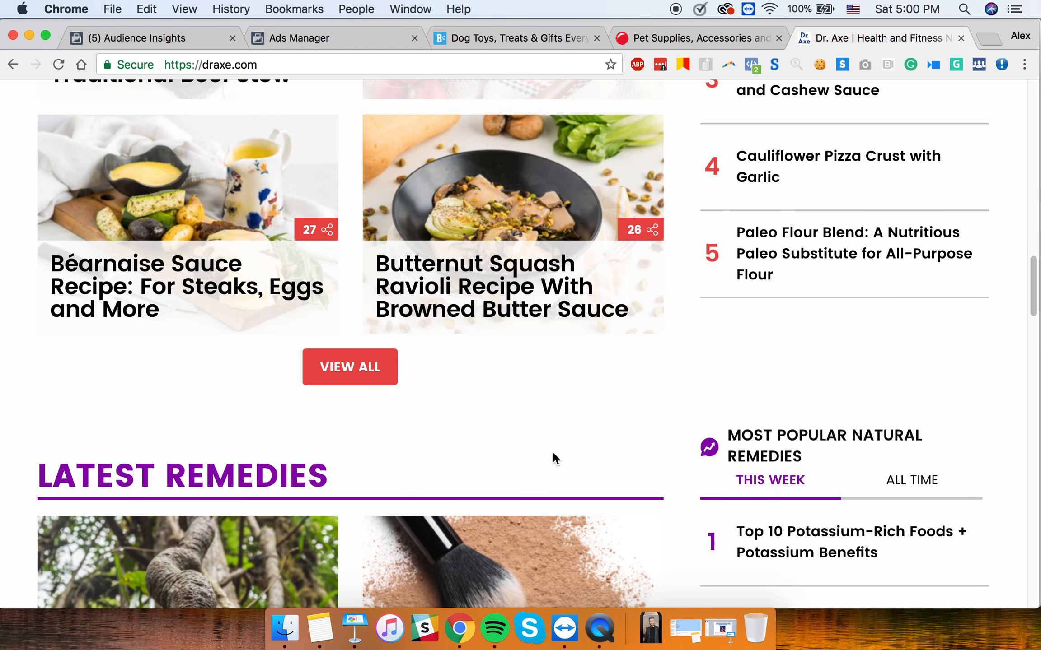
{"action": "scroll", "coordinate": [373, 314], "scroll_direction": "down", "scroll_amount": 7}
{"action": "scroll", "coordinate": [373, 314], "scroll_direction": "down", "scroll_amount": 12}
{"action": "scroll", "coordinate": [373, 314], "scroll_direction": "up", "scroll_amount": 20}
- Browse the draxe.com site menus, then return to the Health Niche Keynote slide
{"action": "mouse_move", "coordinate": [313, 158]}
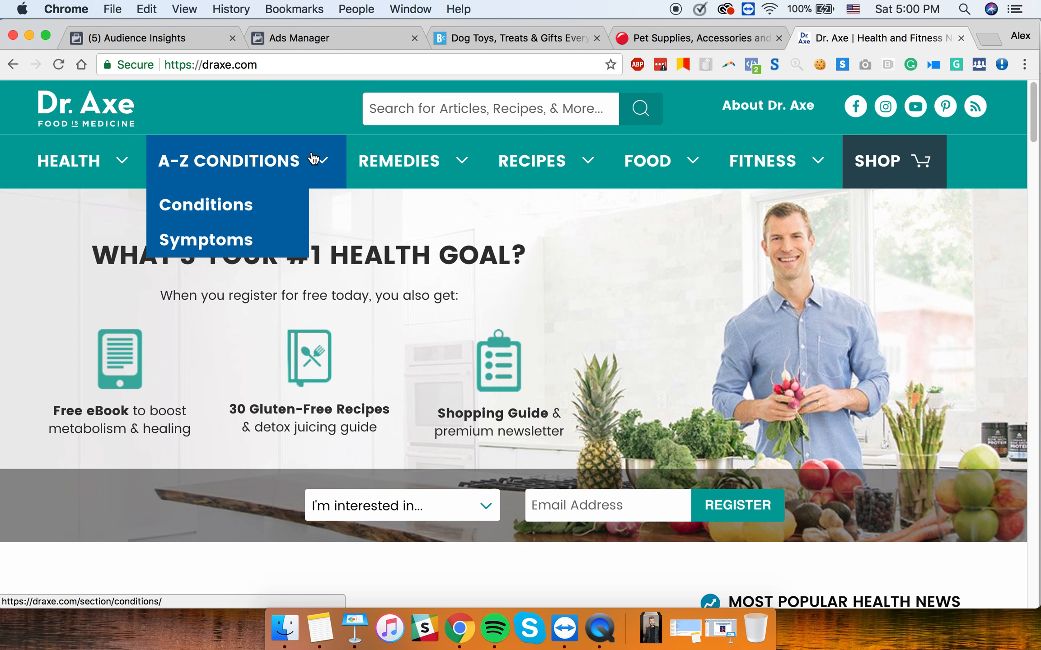
{"action": "mouse_move", "coordinate": [96, 178]}
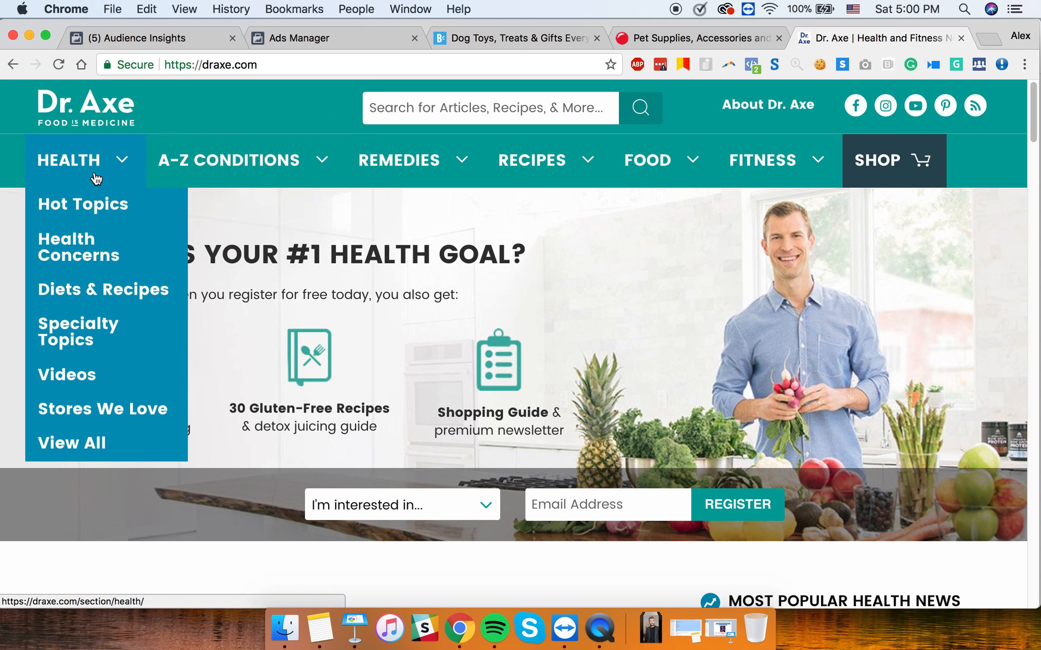
{"action": "mouse_move", "coordinate": [542, 167]}
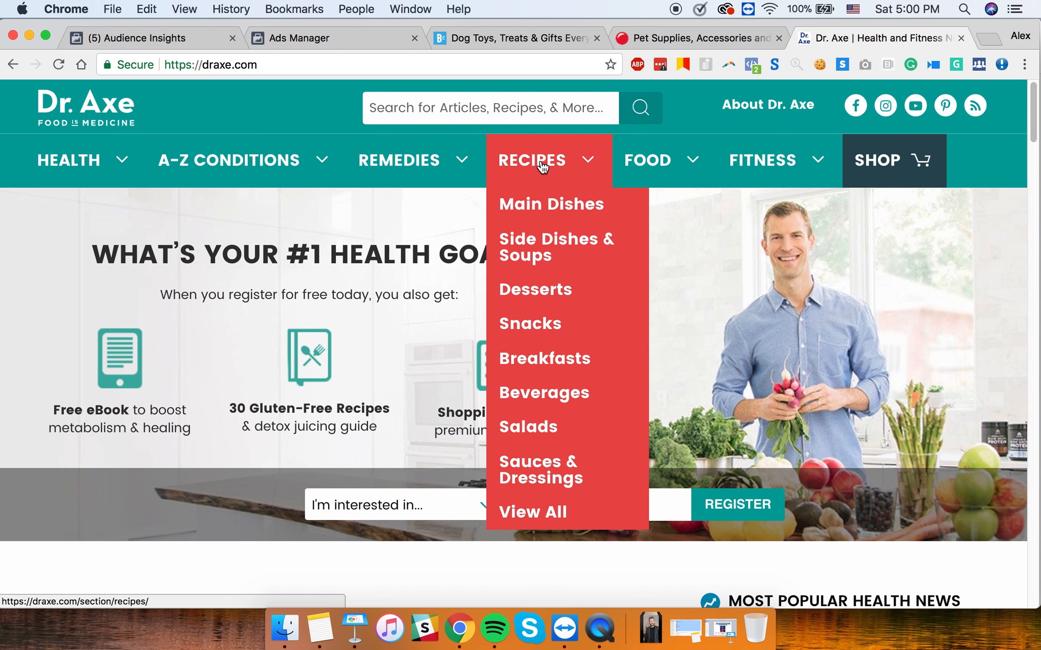
{"action": "mouse_move", "coordinate": [785, 170]}
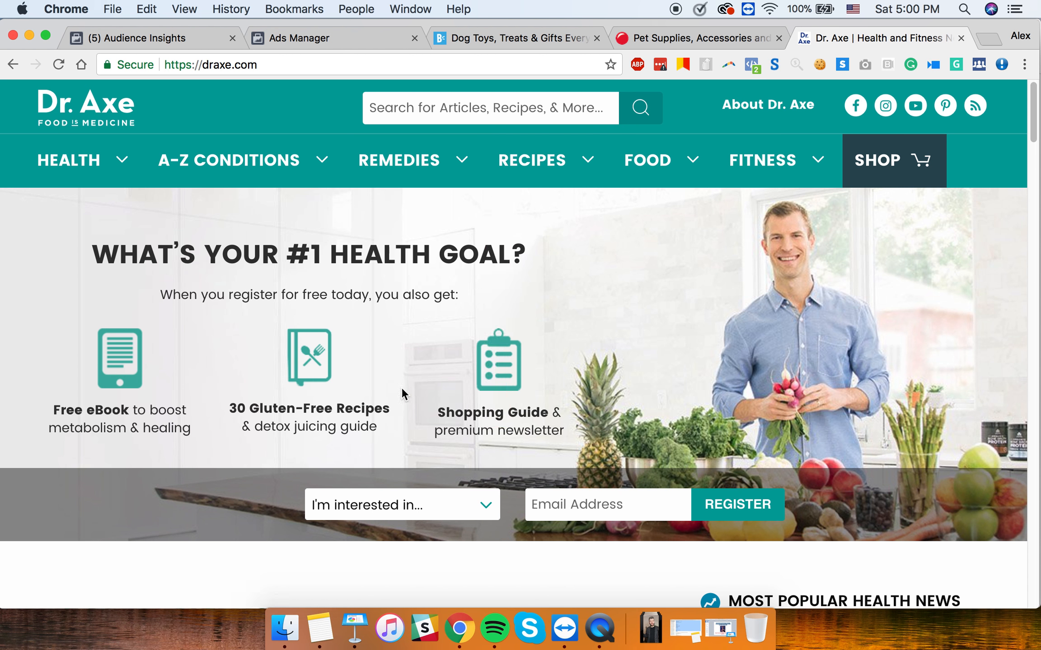
{"action": "scroll", "coordinate": [687, 383], "scroll_direction": "down", "scroll_amount": 20}
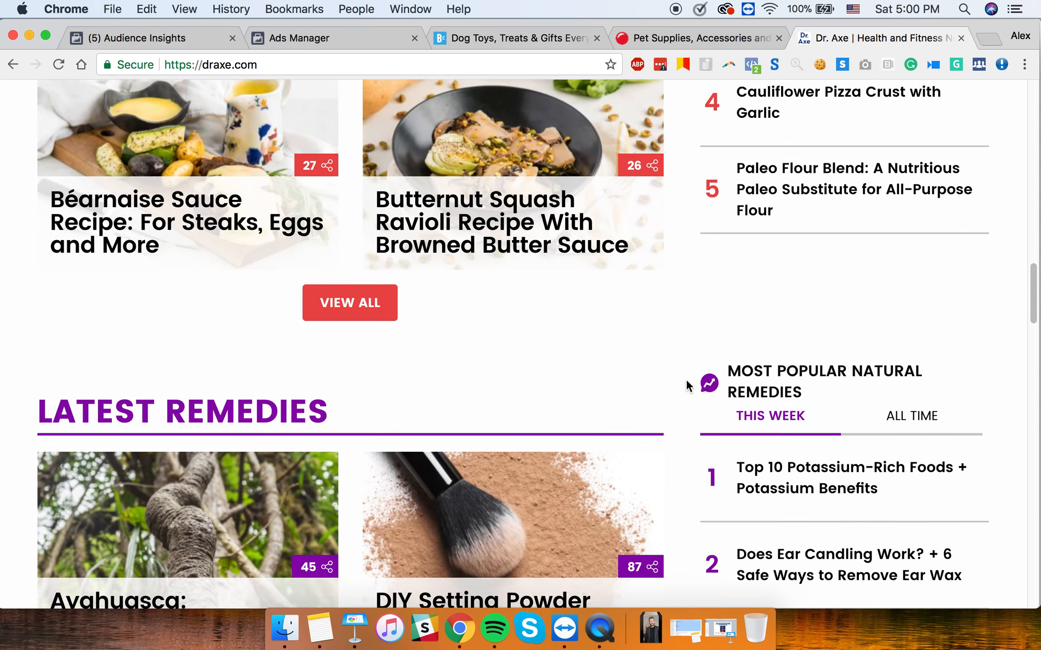
{"action": "scroll", "coordinate": [685, 382], "scroll_direction": "down", "scroll_amount": 15}
{"action": "scroll", "coordinate": [685, 382], "scroll_direction": "up", "scroll_amount": 20}
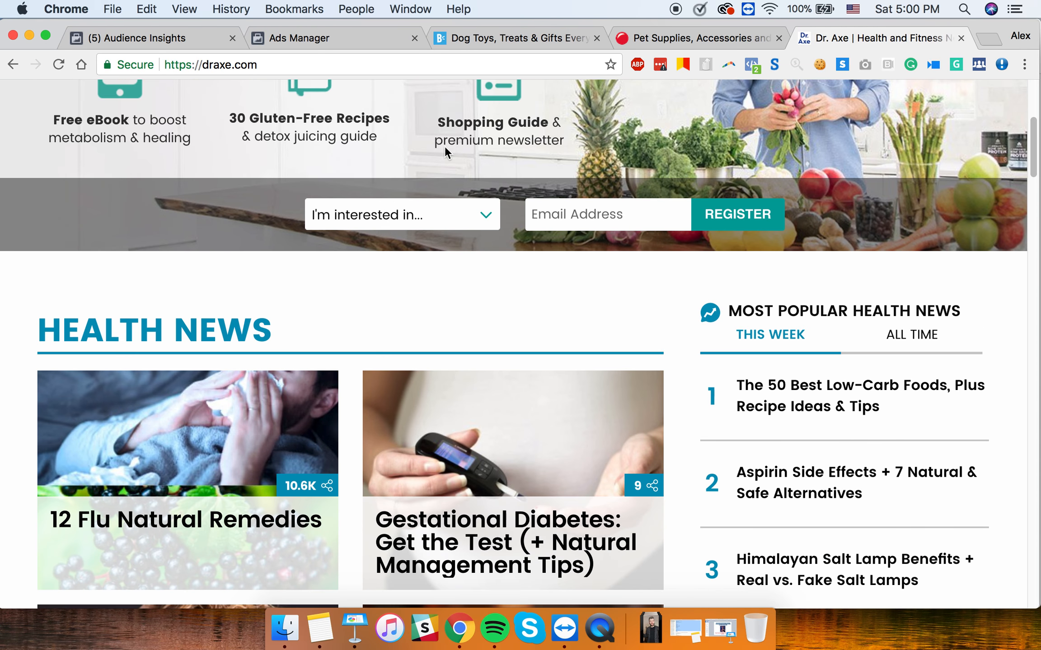
{"action": "scroll", "coordinate": [376, 297], "scroll_direction": "up", "scroll_amount": 6}
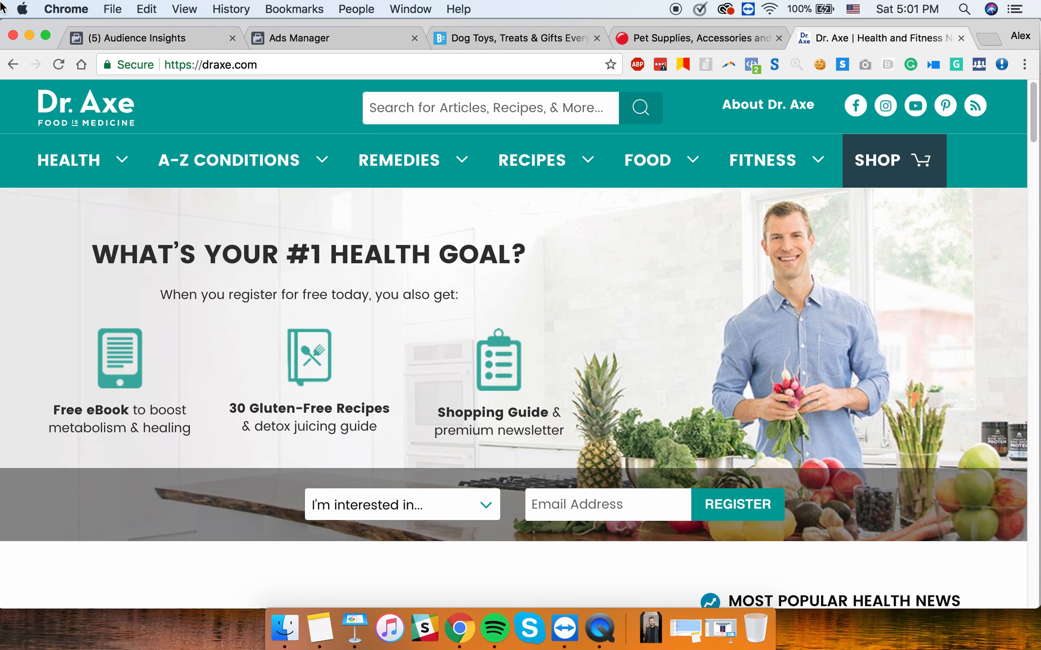
{"action": "left_click", "coordinate": [365, 636]}
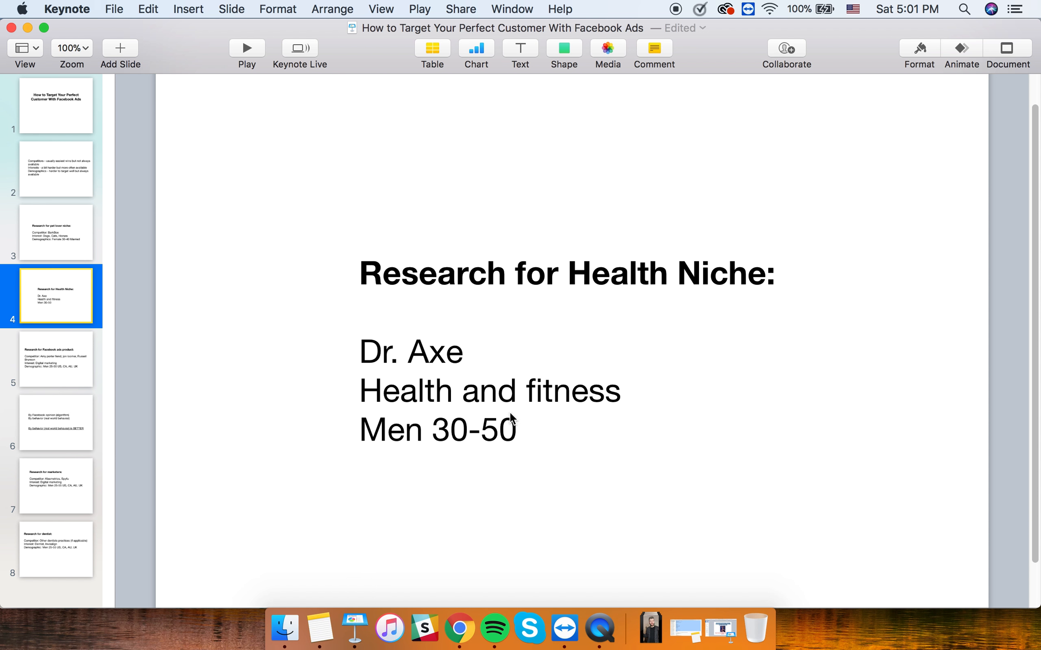
- Back in the Ads Manager tab, remove Dr. Josh Axe from targeting and open a new tab
{"action": "left_click", "coordinate": [459, 642]}
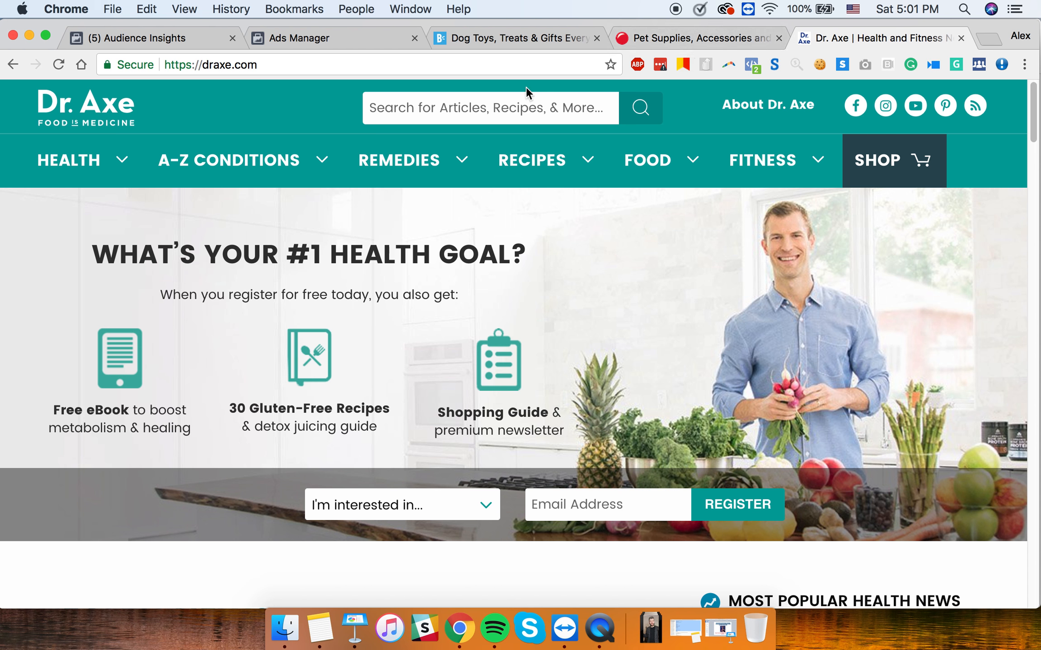
{"action": "left_click", "coordinate": [335, 43]}
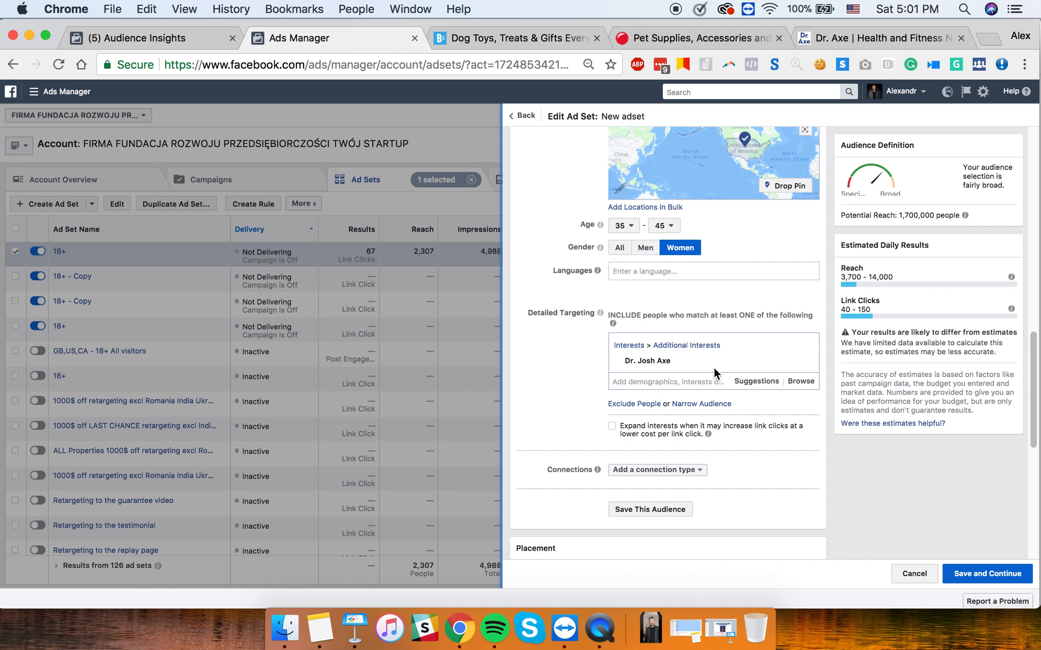
{"action": "mouse_move", "coordinate": [765, 361]}
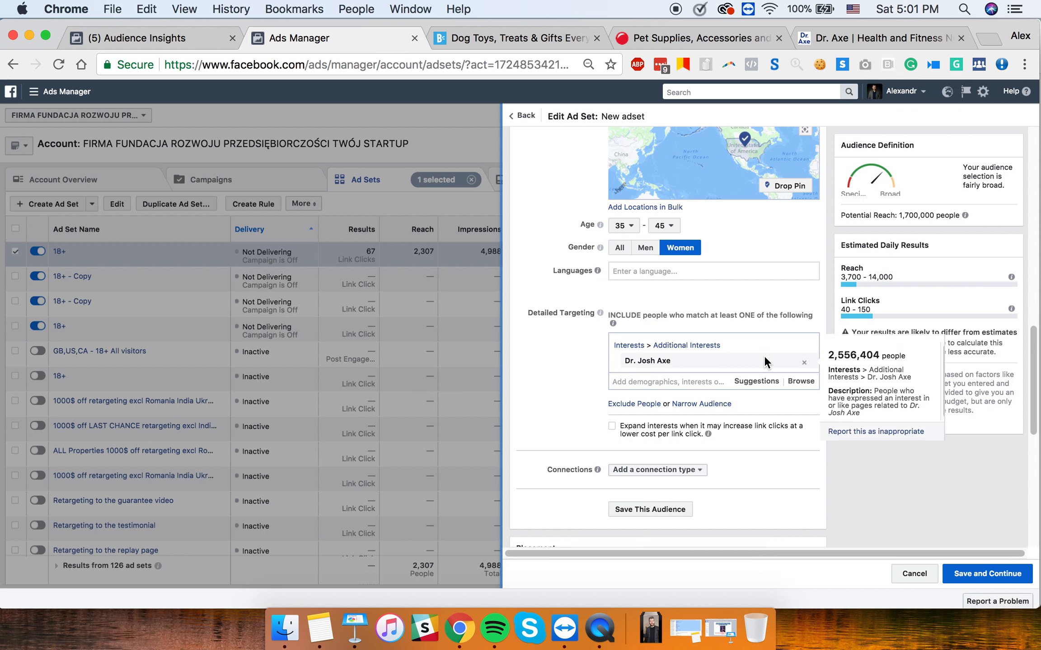
{"action": "left_click", "coordinate": [805, 363]}
{"action": "left_click", "coordinate": [663, 344]}
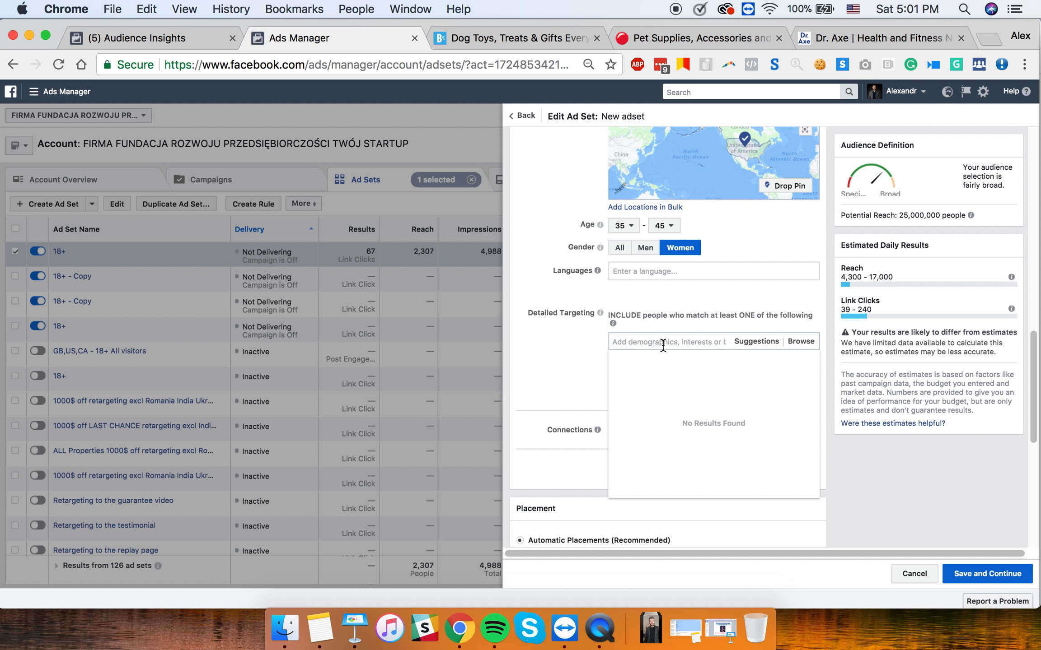
{"action": "left_click", "coordinate": [989, 39]}
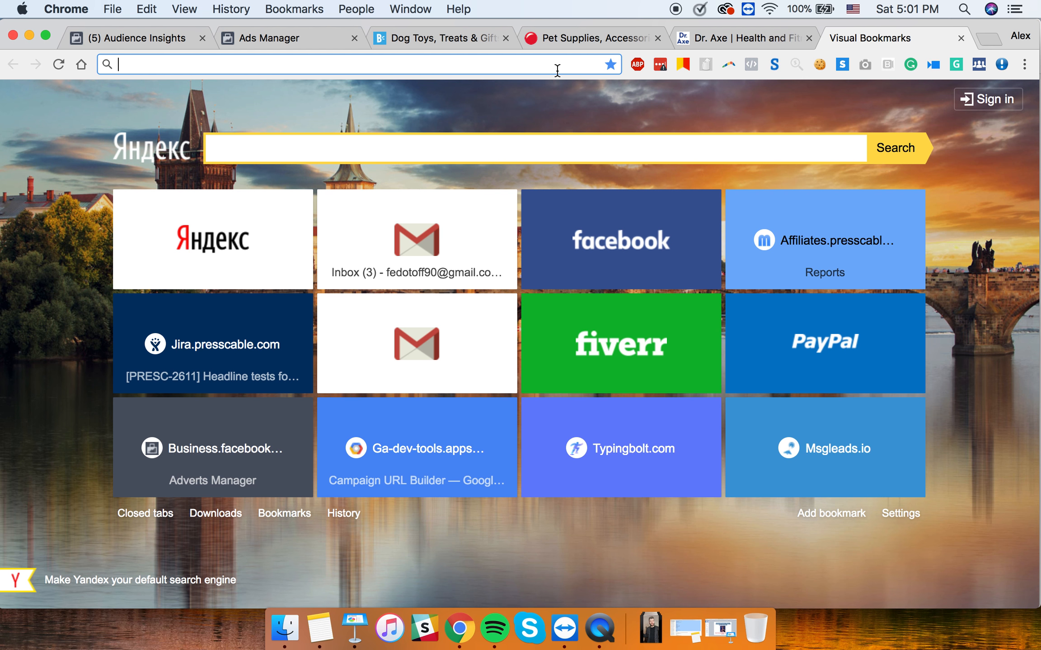
- Search 'fitness celebrities', then switch to the suggested 'female fitness instagram' search
{"action": "type", "text": "fitness"}
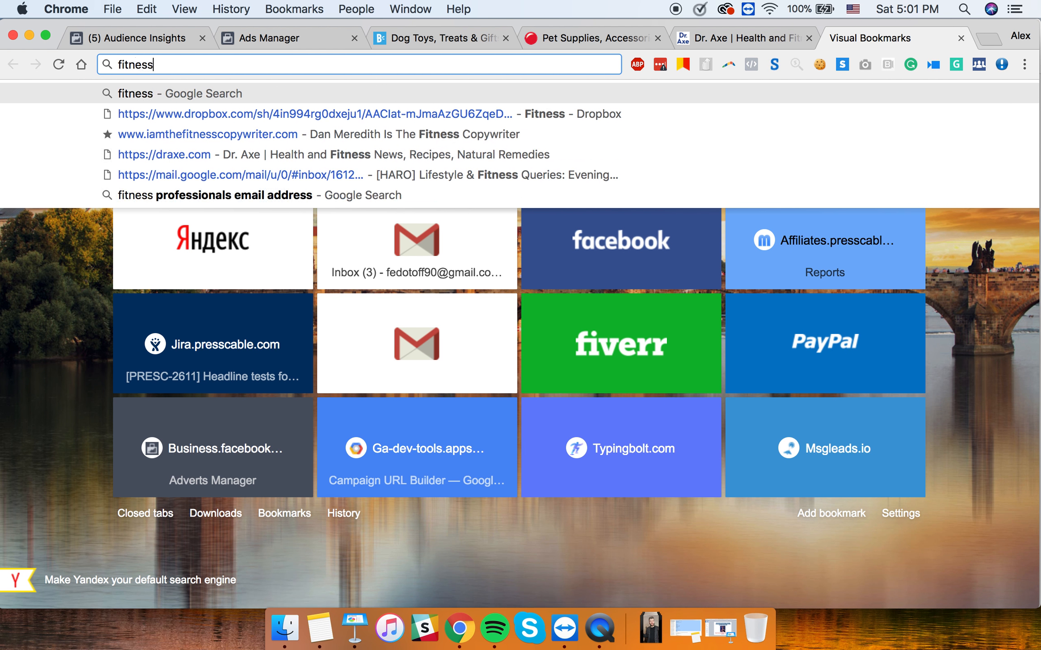
{"action": "type", "text": " celebrities"}
{"action": "key", "text": "Return"}
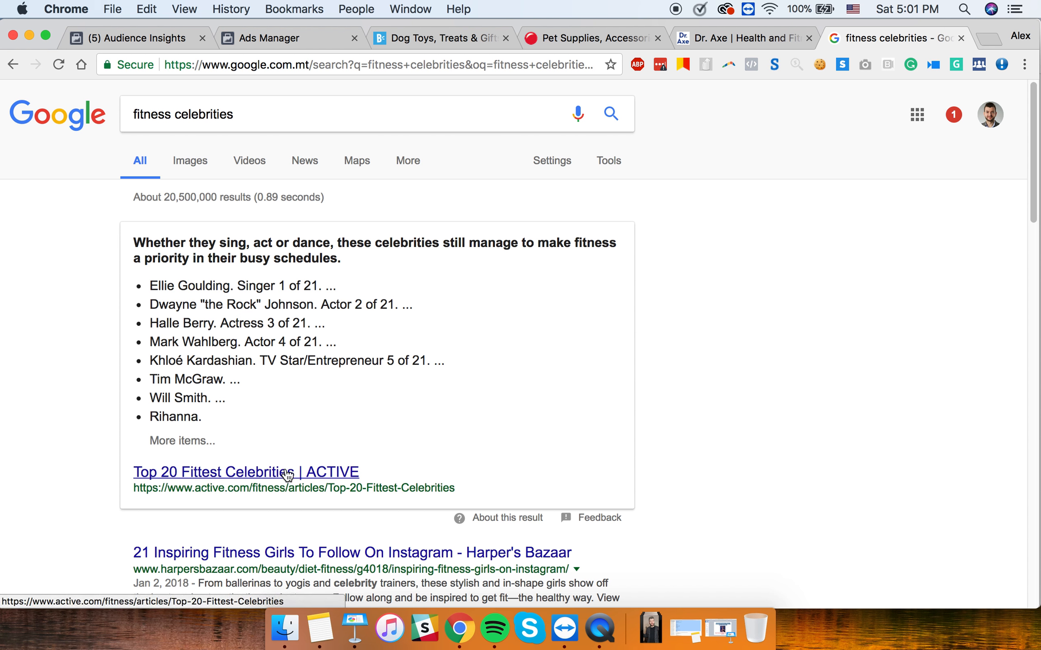
{"action": "scroll", "coordinate": [285, 469], "scroll_direction": "down", "scroll_amount": 5}
{"action": "scroll", "coordinate": [199, 321], "scroll_direction": "down", "scroll_amount": 5}
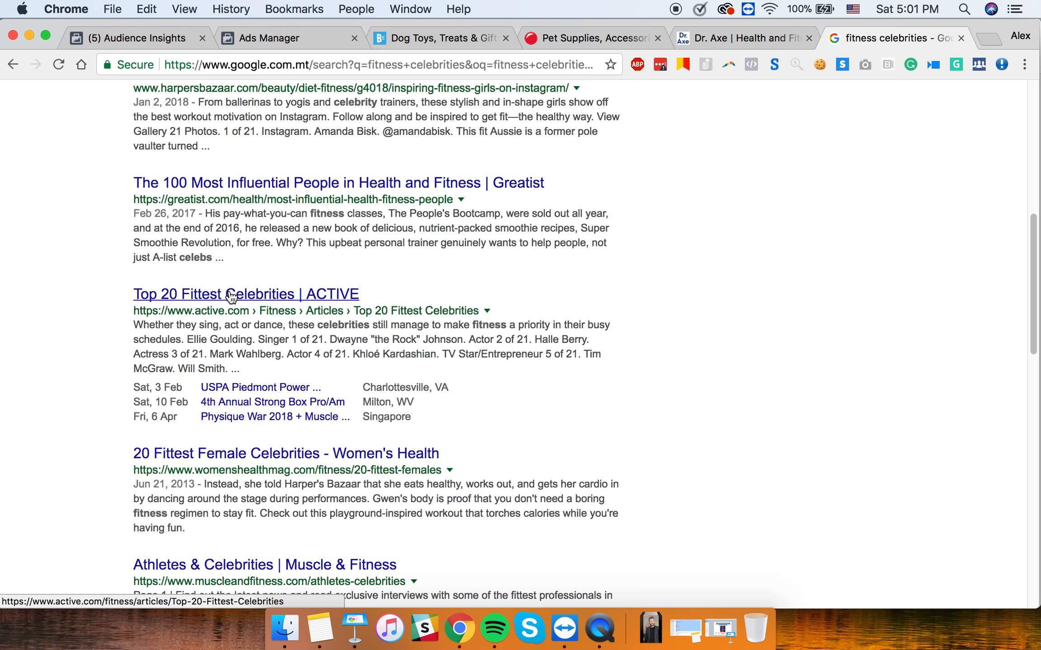
{"action": "scroll", "coordinate": [231, 296], "scroll_direction": "up", "scroll_amount": 10}
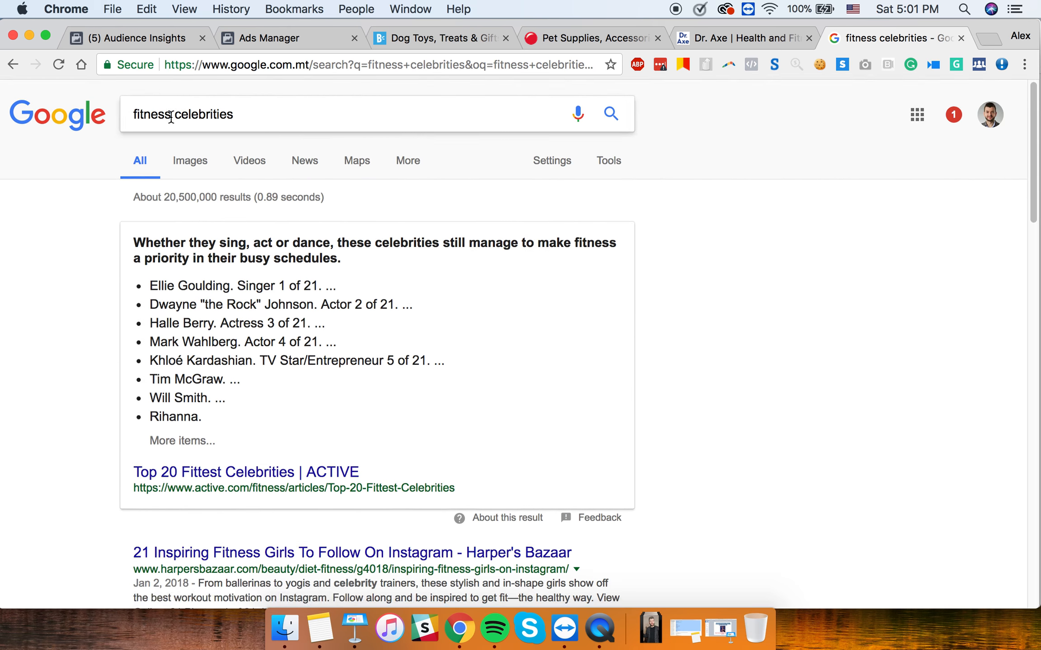
{"action": "left_click", "coordinate": [171, 117]}
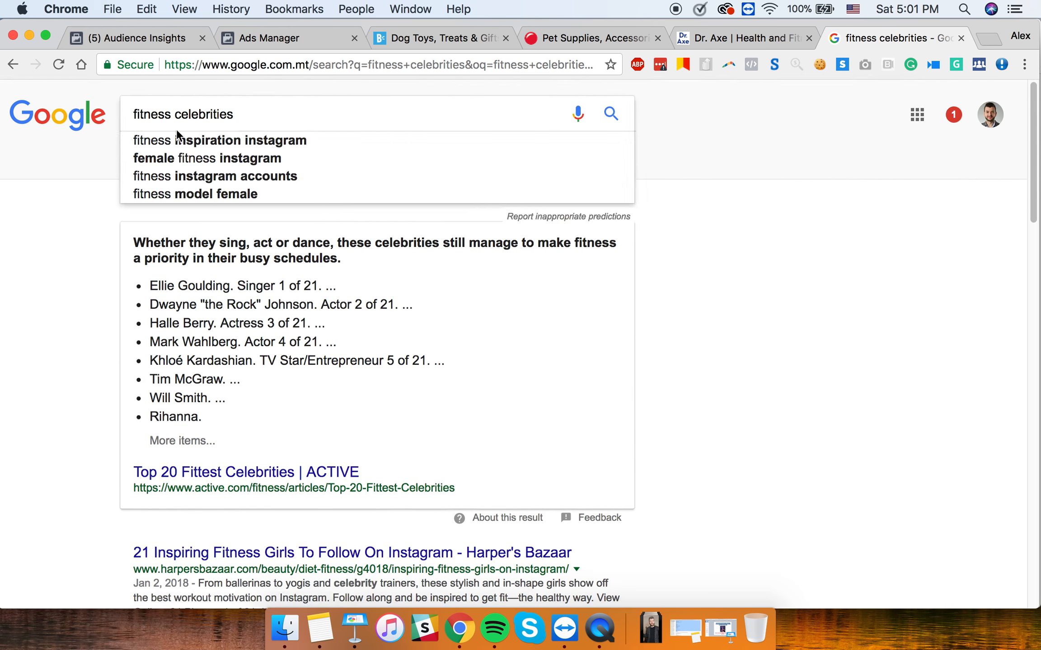
{"action": "left_click", "coordinate": [224, 156]}
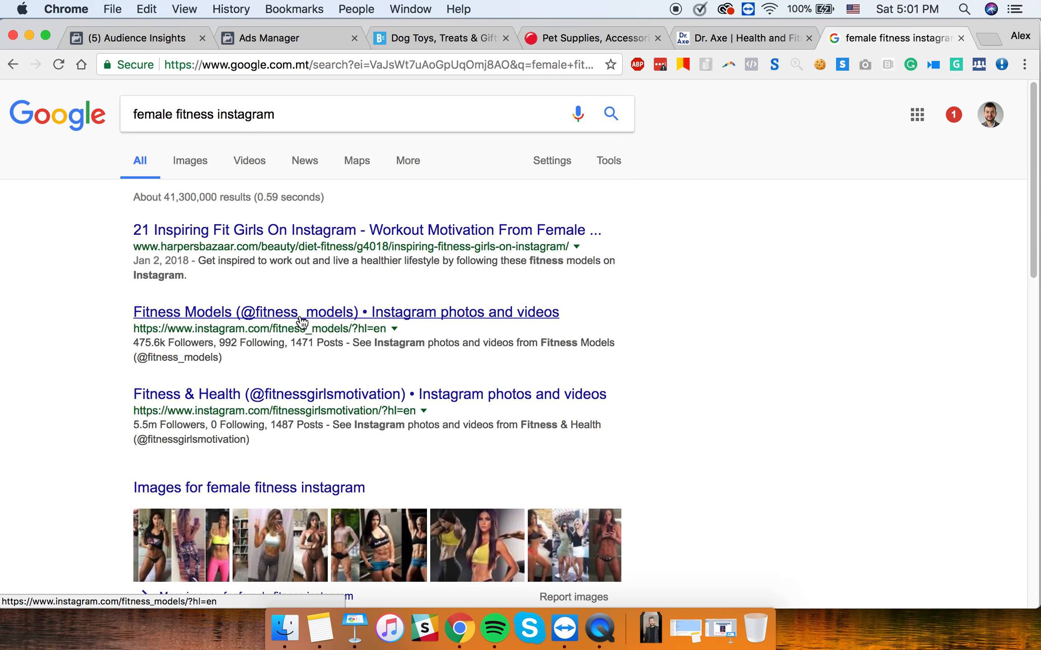
- Open Cosmopolitan's '23 Fit Women to Follow on Instagram' and scroll to entry 1
{"action": "scroll", "coordinate": [302, 316], "scroll_direction": "down", "scroll_amount": 5}
{"action": "left_click", "coordinate": [299, 287]}
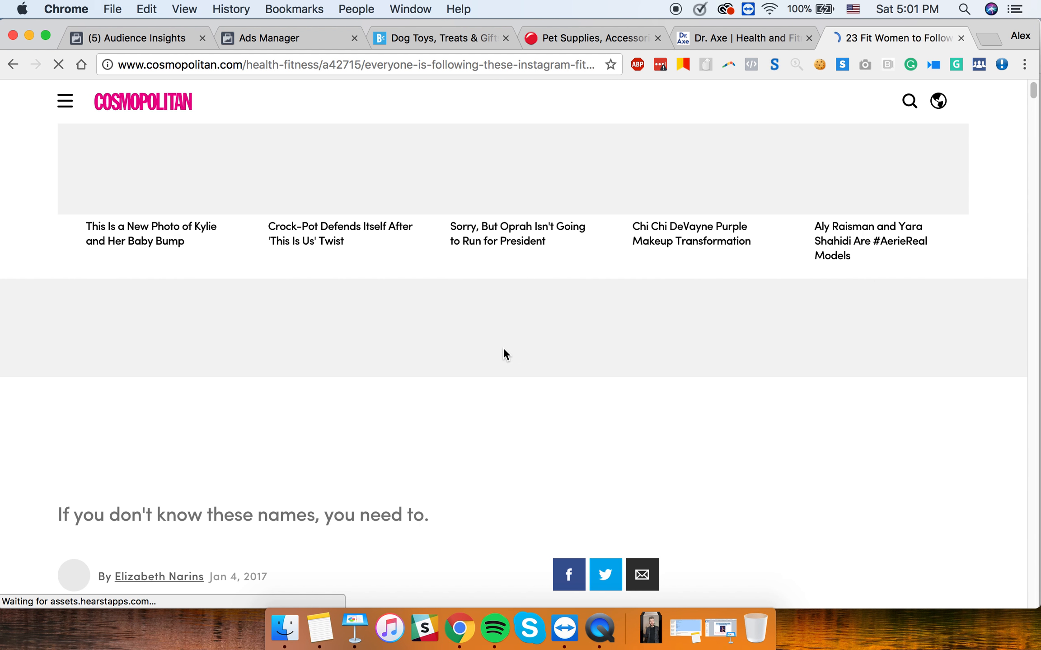
{"action": "scroll", "coordinate": [502, 347], "scroll_direction": "down", "scroll_amount": 8}
{"action": "scroll", "coordinate": [502, 347], "scroll_direction": "up", "scroll_amount": 5}
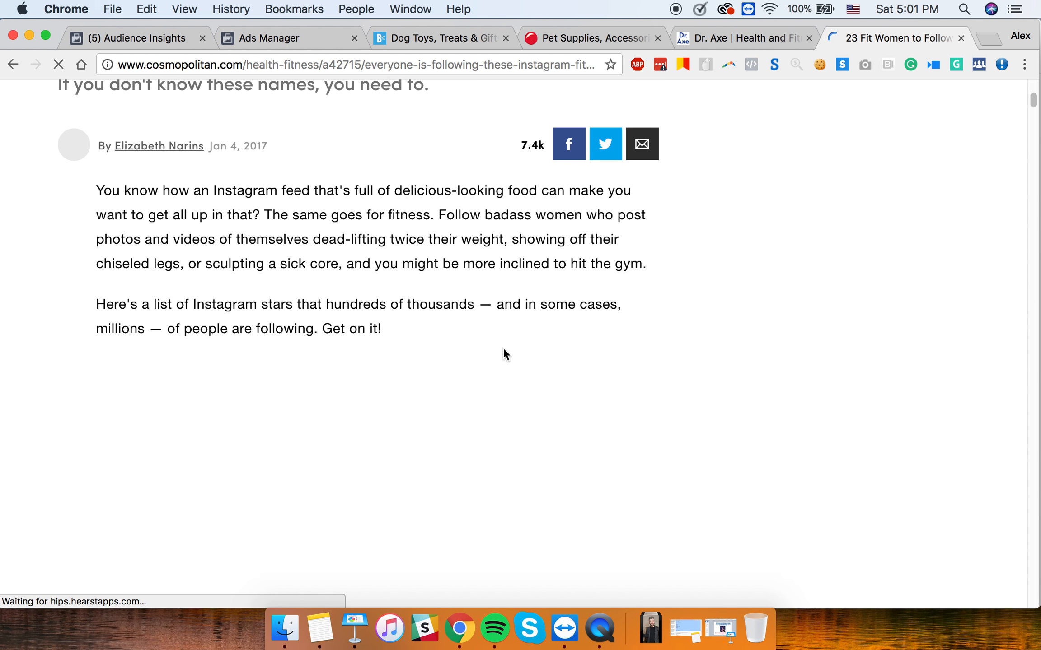
{"action": "scroll", "coordinate": [505, 355], "scroll_direction": "down", "scroll_amount": 15}
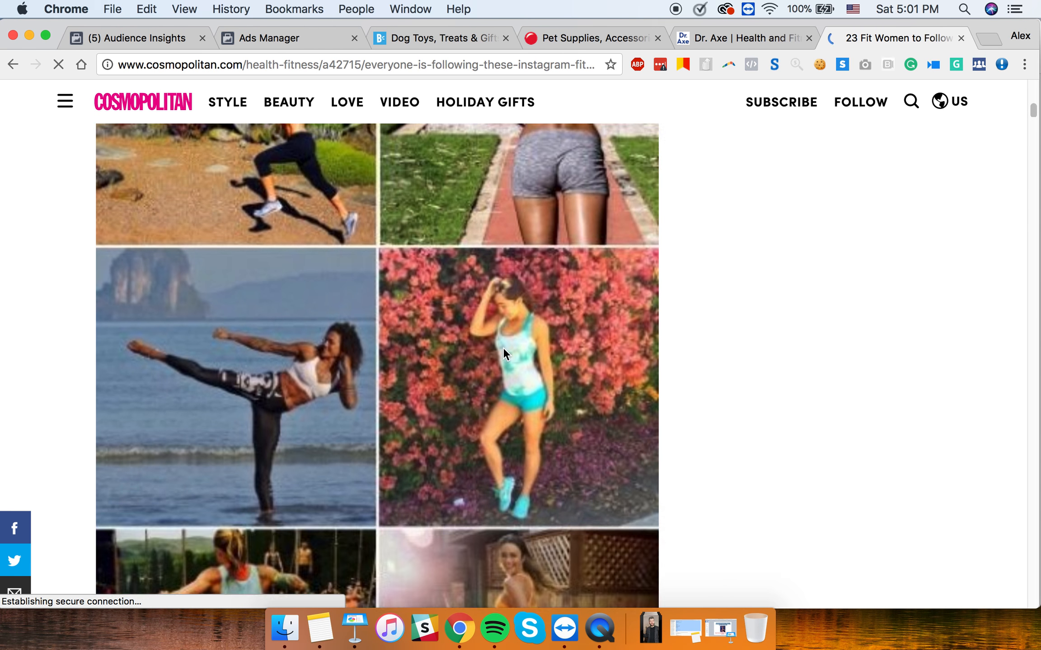
{"action": "scroll", "coordinate": [503, 349], "scroll_direction": "down", "scroll_amount": 20}
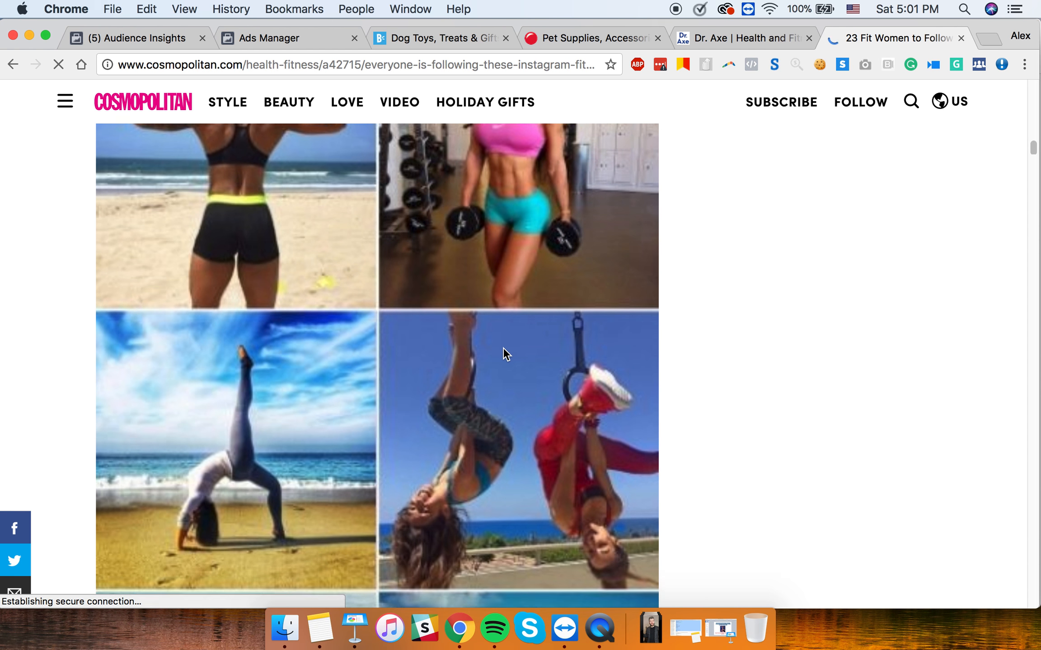
{"action": "scroll", "coordinate": [504, 349], "scroll_direction": "down", "scroll_amount": 15}
{"action": "scroll", "coordinate": [504, 352], "scroll_direction": "up", "scroll_amount": 5}
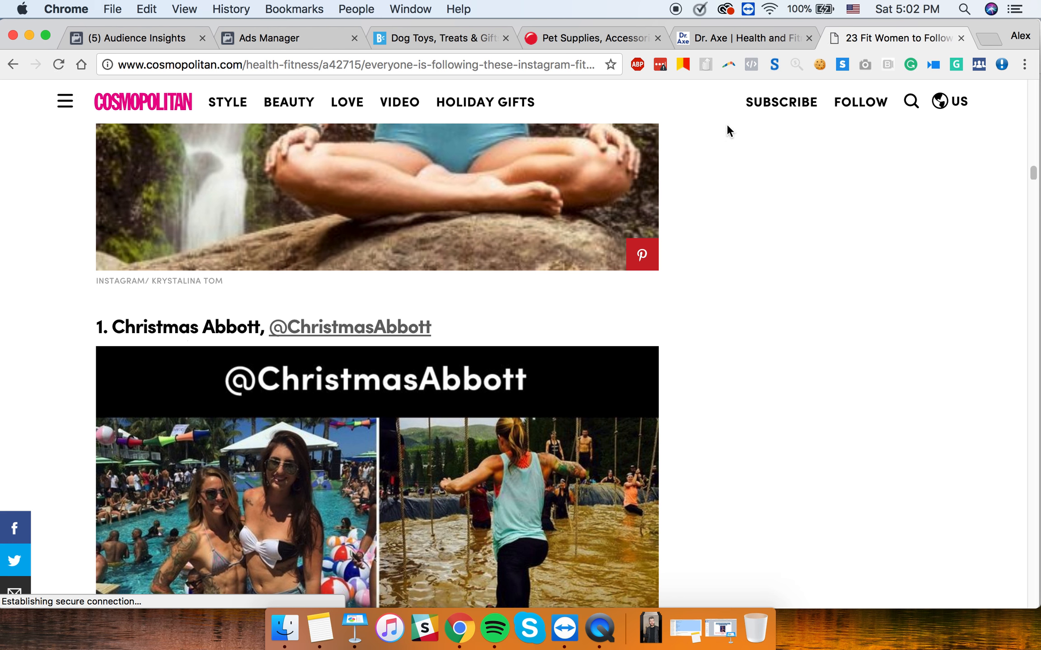
- Add Christmas Abbott (searched 'chris') and the suggested lauren fisher interest to detailed targeting
{"action": "left_click", "coordinate": [315, 34]}
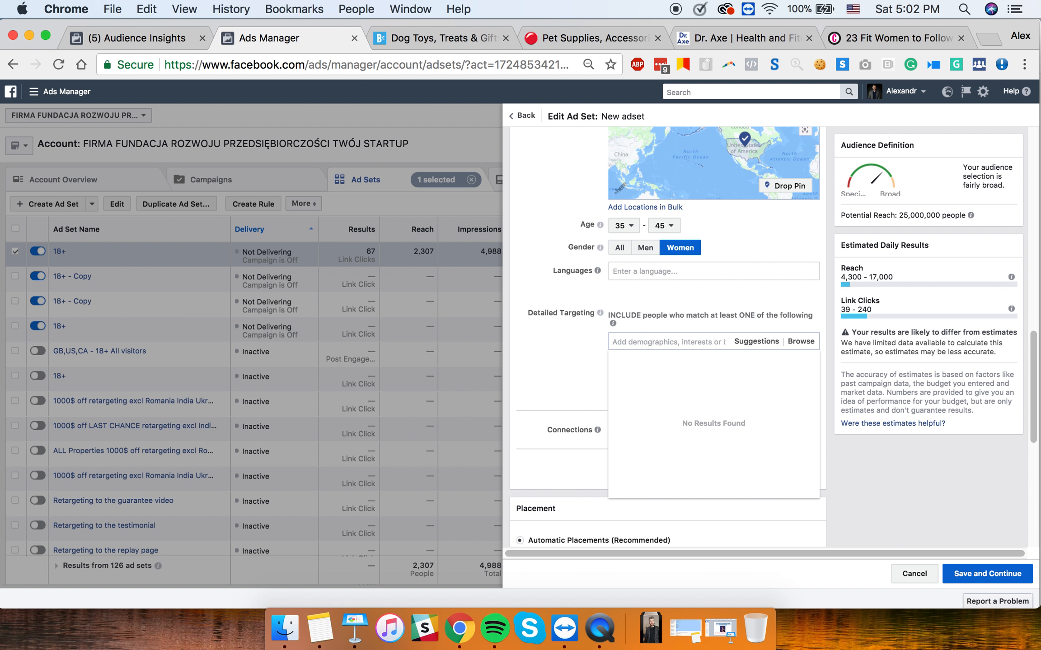
{"action": "type", "text": "christmas abb"}
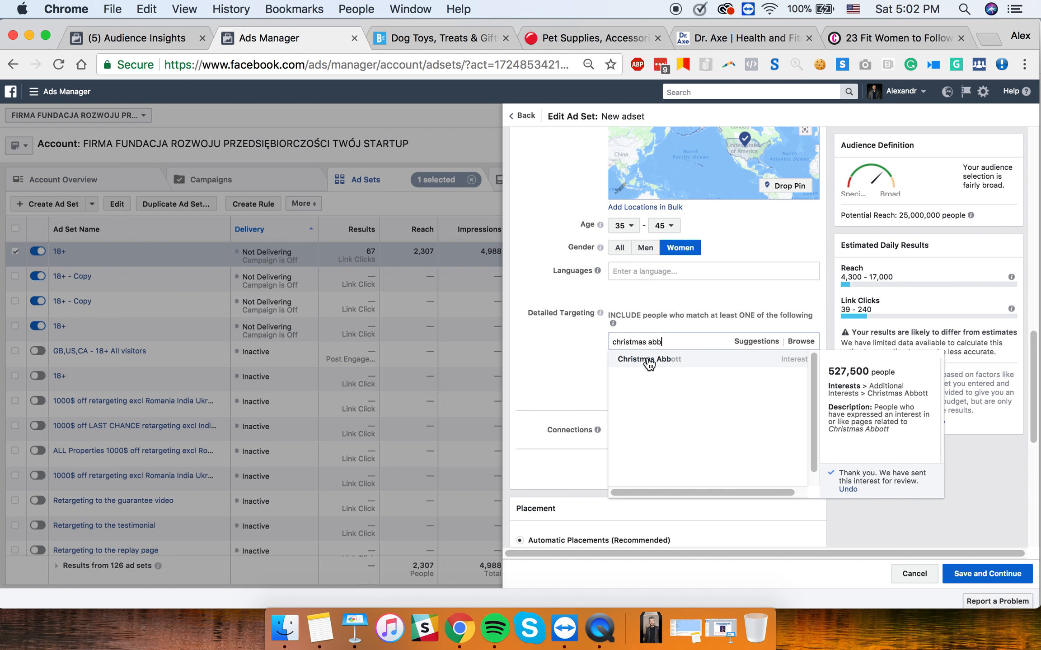
{"action": "left_click", "coordinate": [648, 359]}
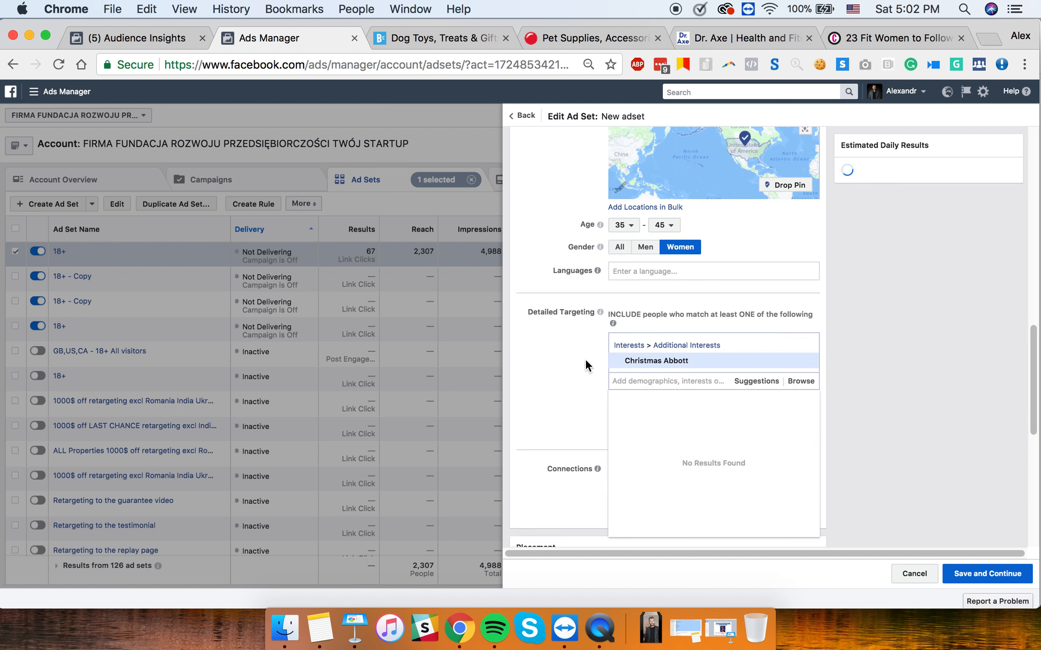
{"action": "left_click", "coordinate": [586, 373]}
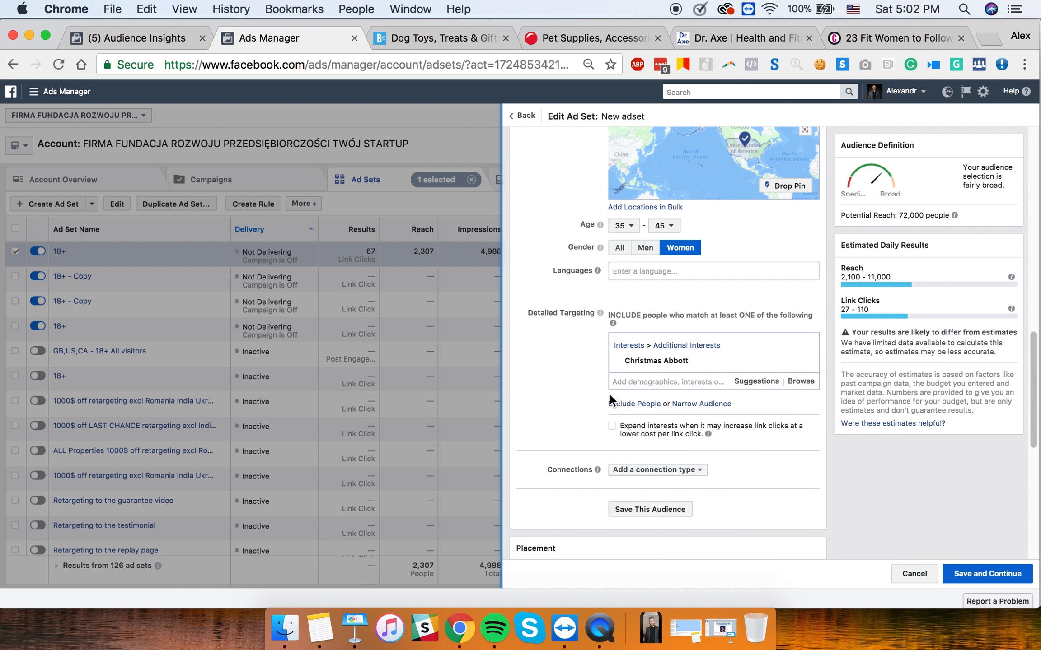
{"action": "left_click", "coordinate": [750, 383]}
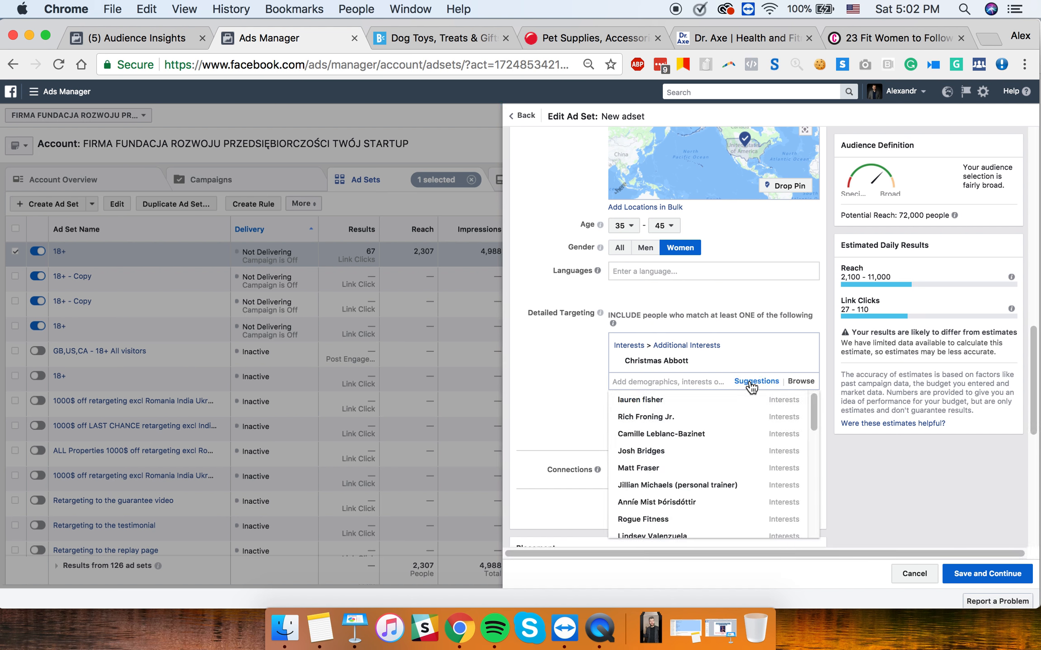
{"action": "mouse_move", "coordinate": [661, 405]}
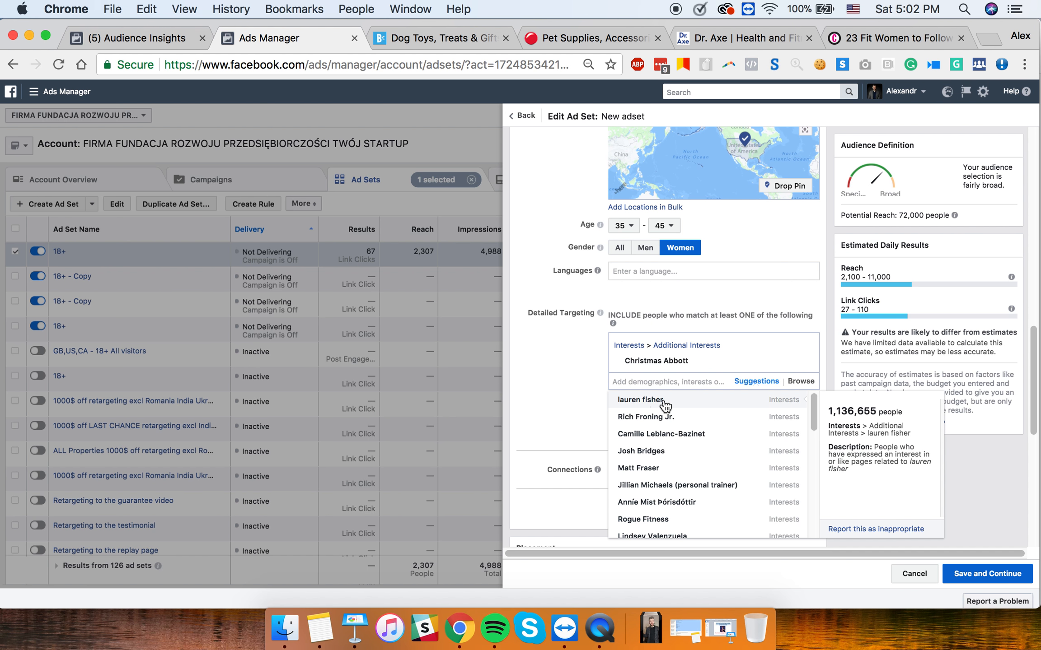
{"action": "left_click", "coordinate": [667, 401]}
{"action": "left_click_drag", "start_coordinate": [677, 376], "coordinate": [611, 379]}
{"action": "key", "text": "super+c"}
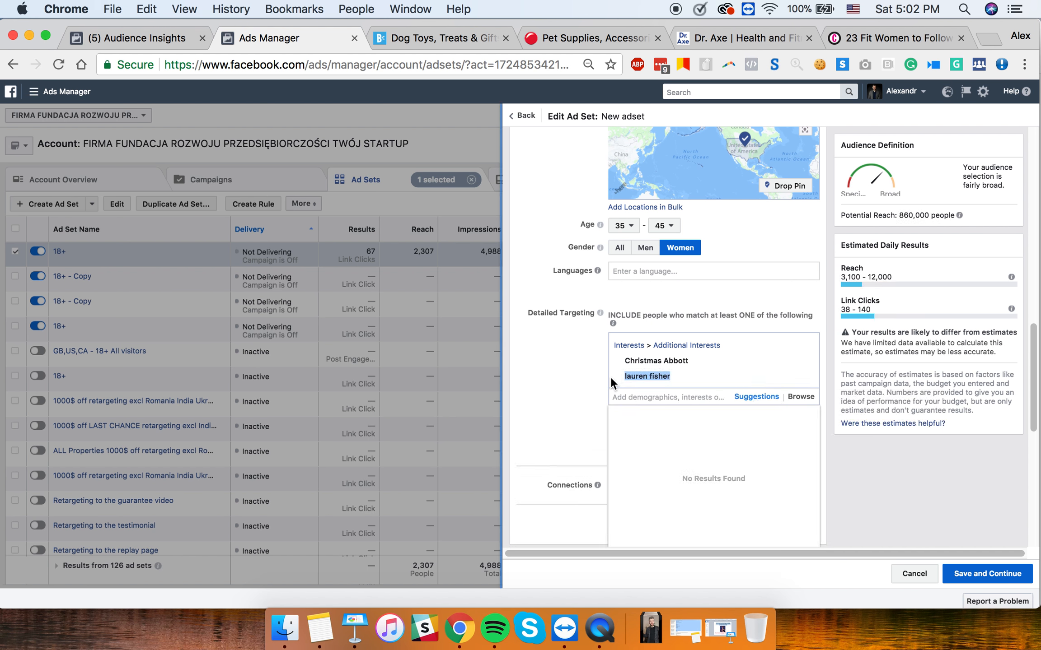
- Search Google Images for 'lauren fisher' in a new browser tab
{"action": "left_click", "coordinate": [924, 39]}
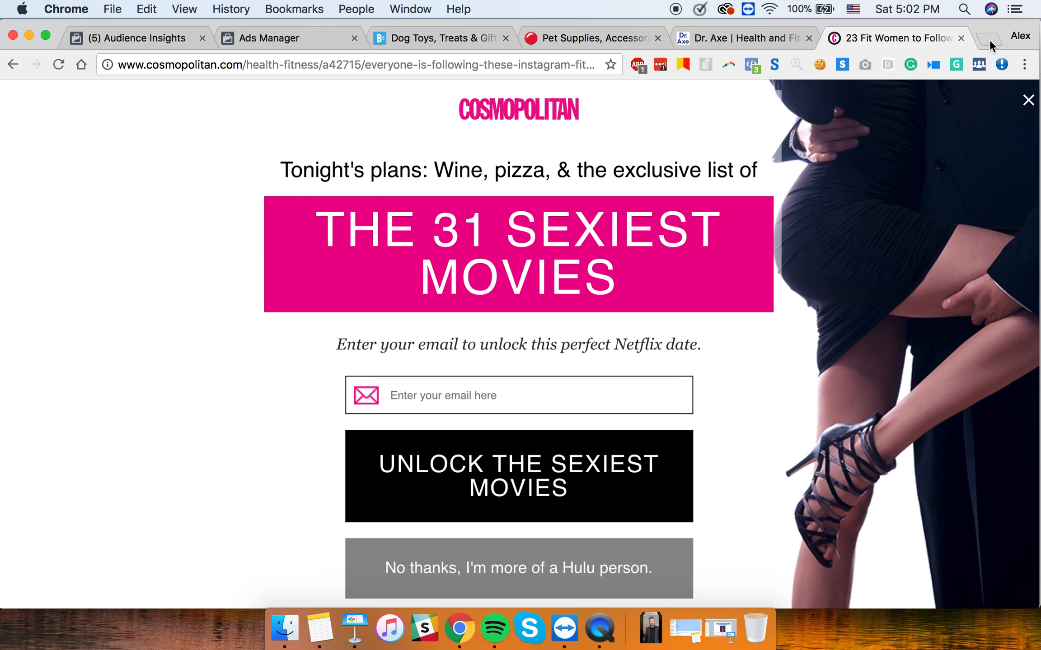
{"action": "left_click", "coordinate": [988, 39]}
{"action": "key", "text": "super+v"}
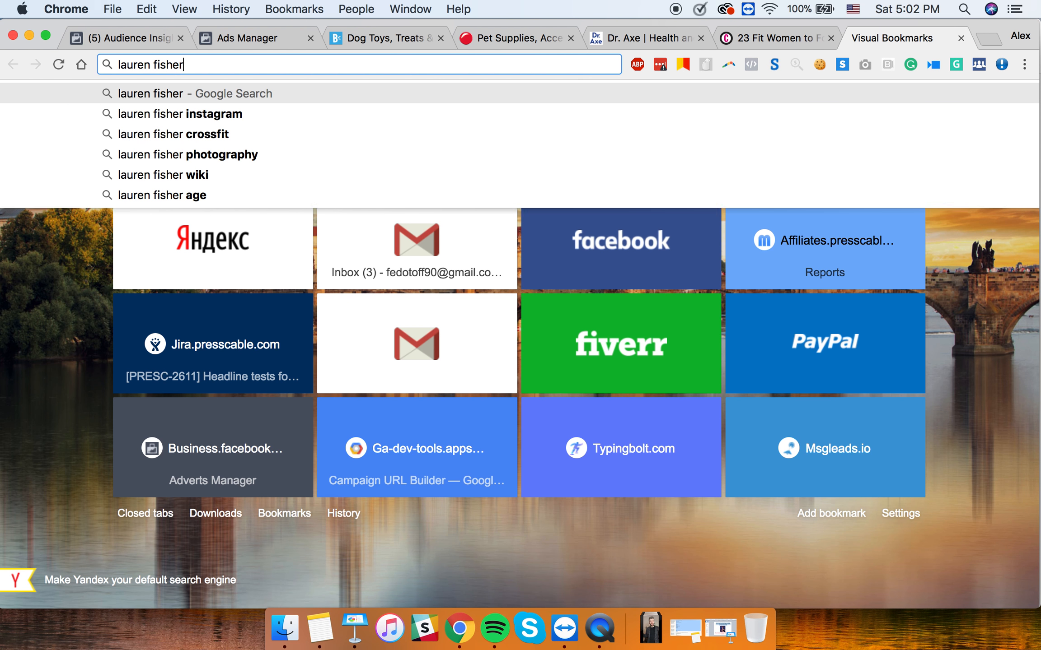
{"action": "key", "text": "Return"}
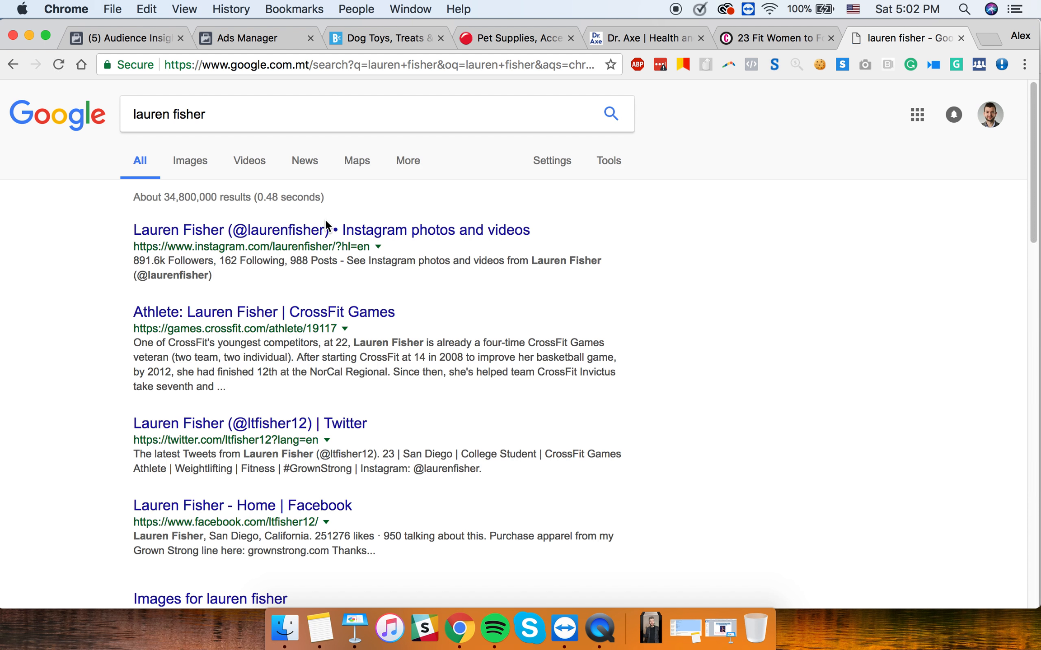
{"action": "left_click", "coordinate": [200, 164]}
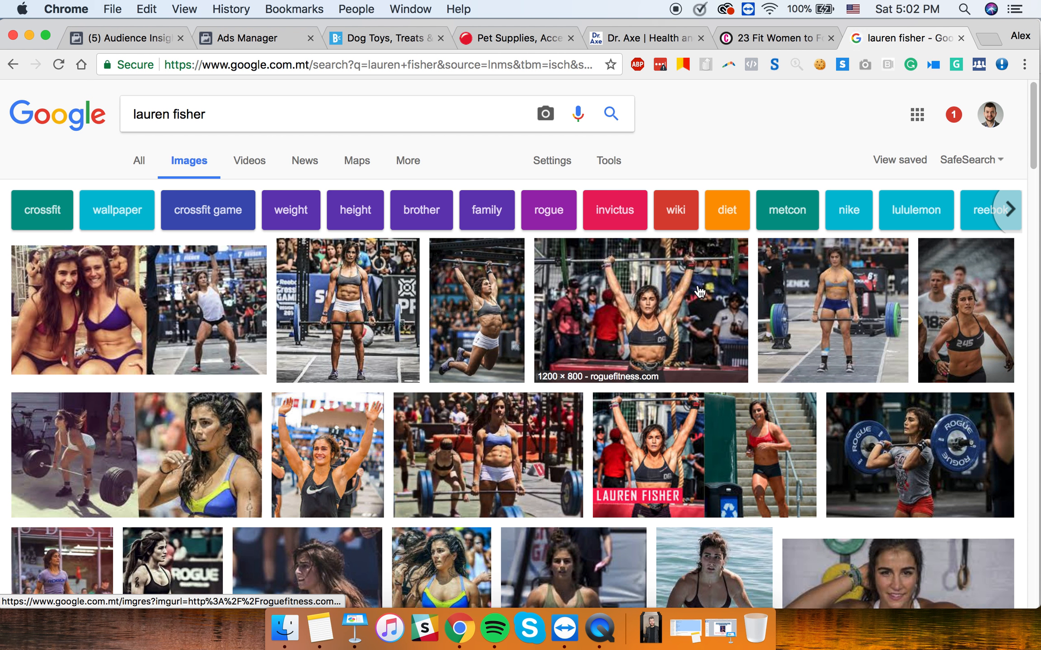
{"action": "scroll", "coordinate": [699, 292], "scroll_direction": "down", "scroll_amount": 3}
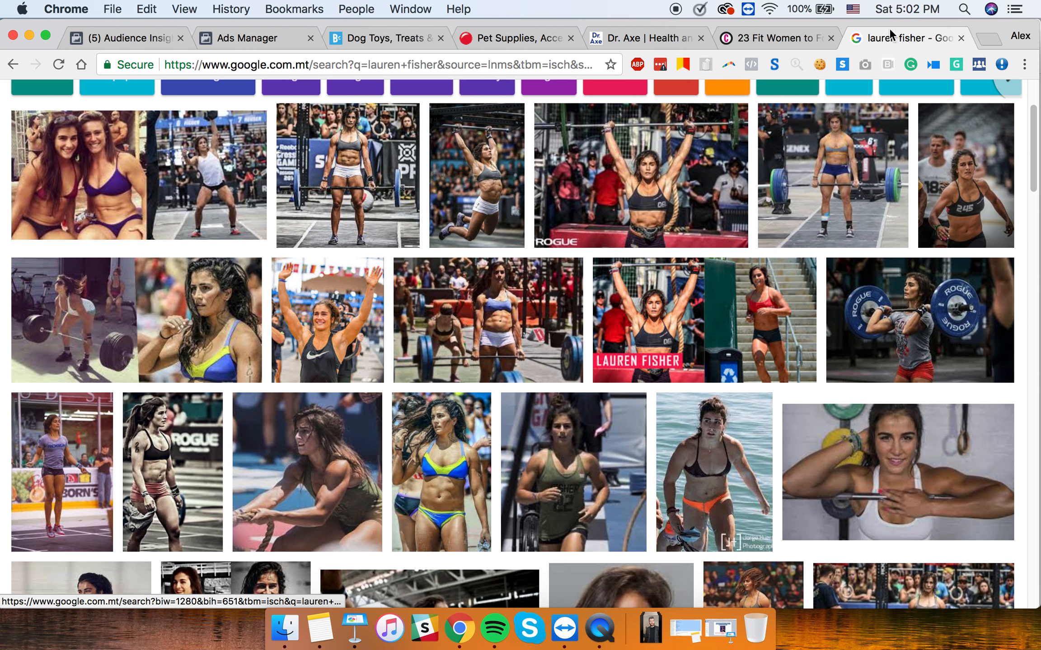
- Go back through the Cosmopolitan and Dr. Axe tabs to the Ads Manager ad set editor
{"action": "left_click", "coordinate": [788, 35]}
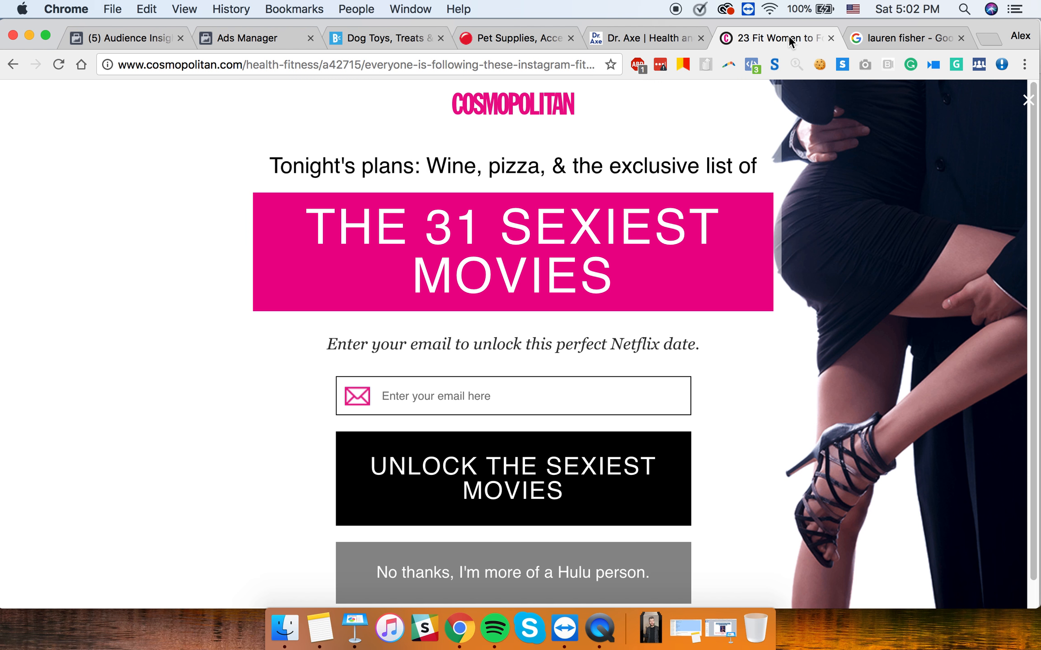
{"action": "left_click", "coordinate": [667, 40]}
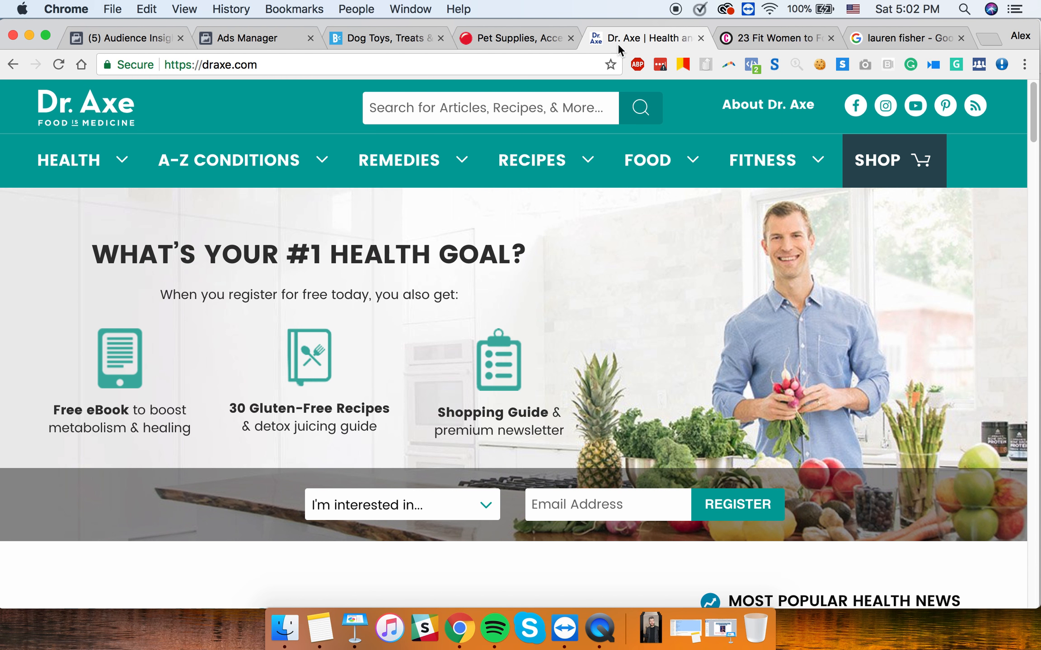
{"action": "left_click", "coordinate": [239, 38]}
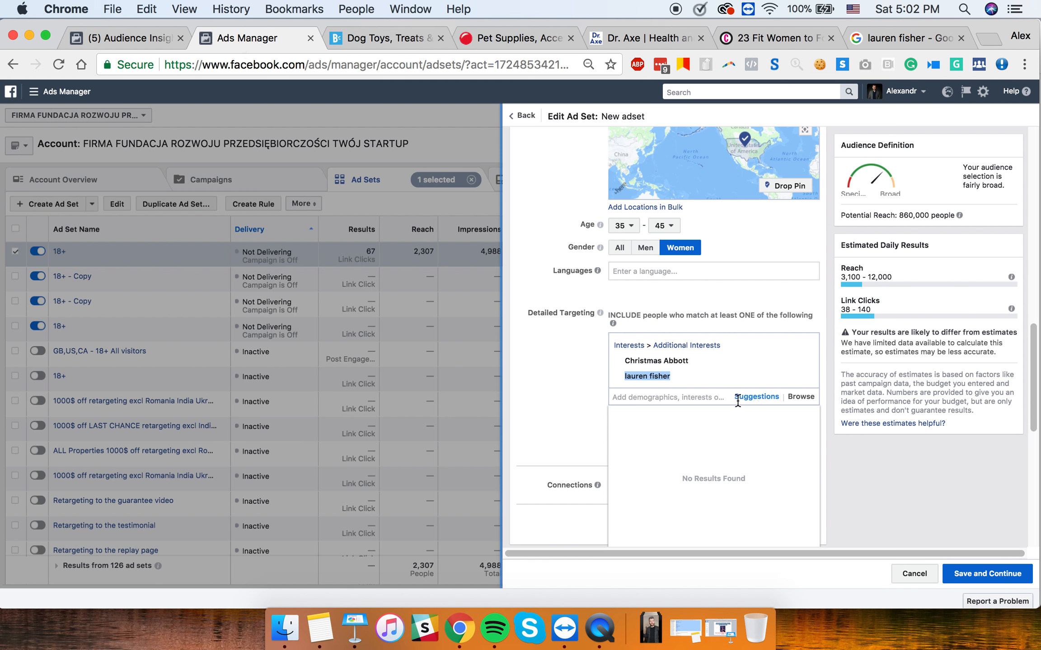
- Add suggested trainer Kelly Starrett as an interest, reaching 870,000 people, and copy his name
{"action": "left_click", "coordinate": [753, 398]}
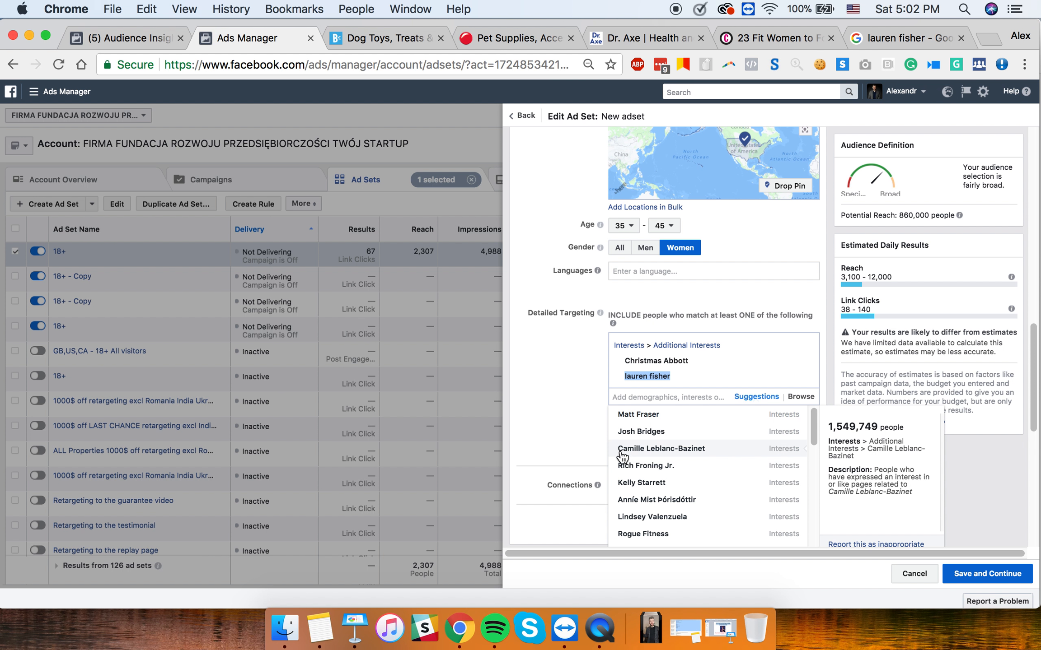
{"action": "left_click", "coordinate": [621, 483]}
{"action": "left_click_drag", "start_coordinate": [624, 376], "coordinate": [655, 375]}
{"action": "key", "text": "super+c"}
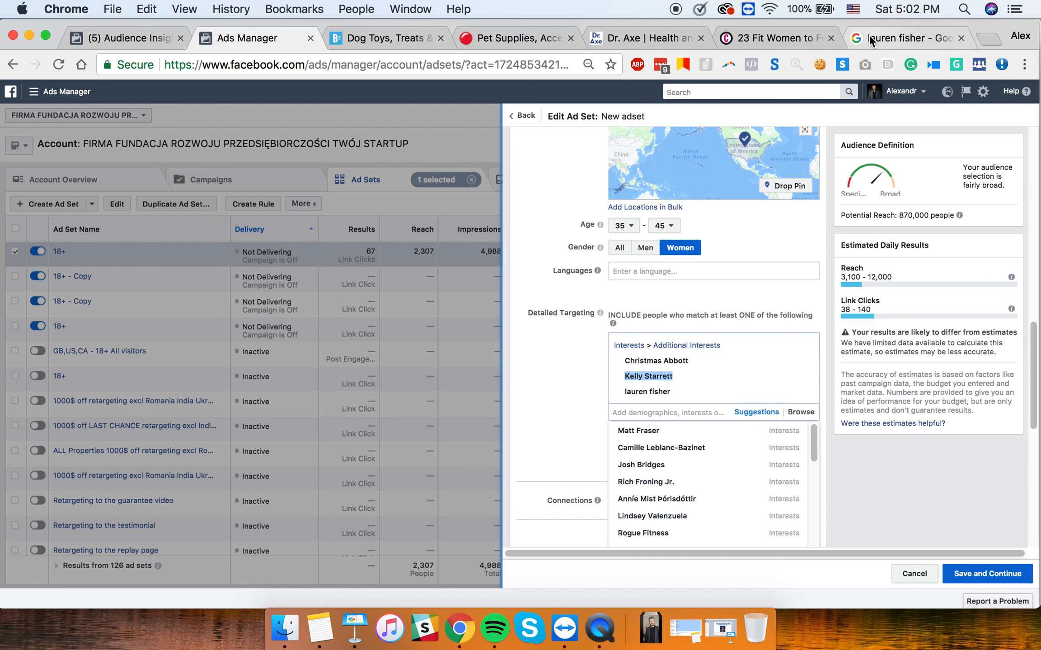
- Select the web address in the Google image results tab
{"action": "left_click", "coordinate": [868, 36]}
{"action": "left_click", "coordinate": [580, 68]}
{"action": "key", "text": "super+a"}
- Run a Google web search for Kelly Starrett, then return to the ad set editor
{"action": "key", "text": "super+v"}
{"action": "key", "text": "Return"}
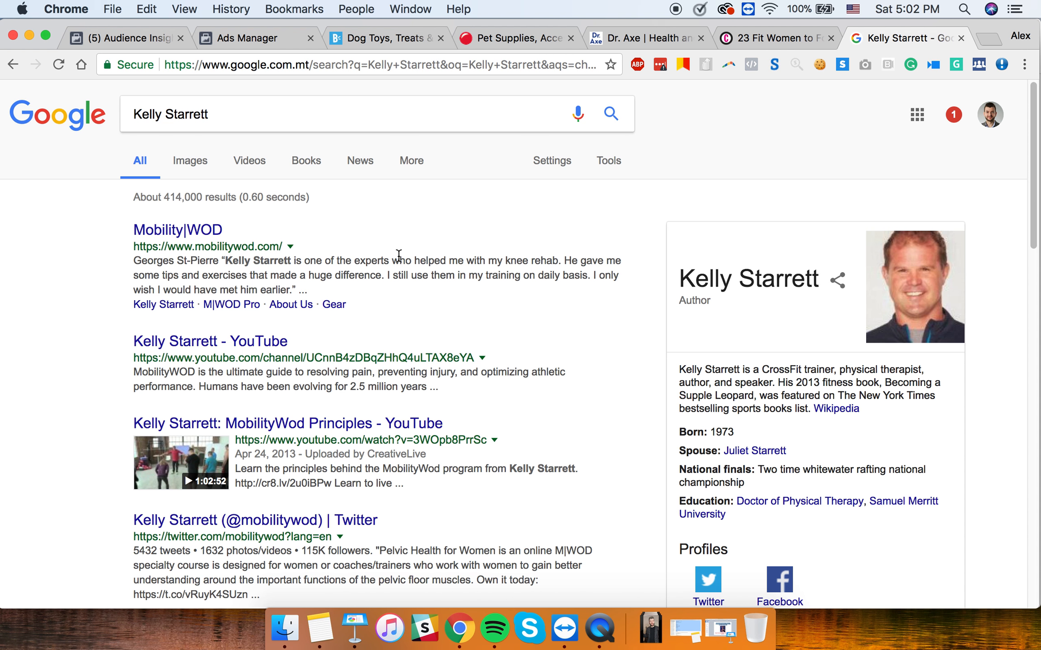
{"action": "left_click", "coordinate": [244, 36]}
{"action": "mouse_move", "coordinate": [657, 521]}
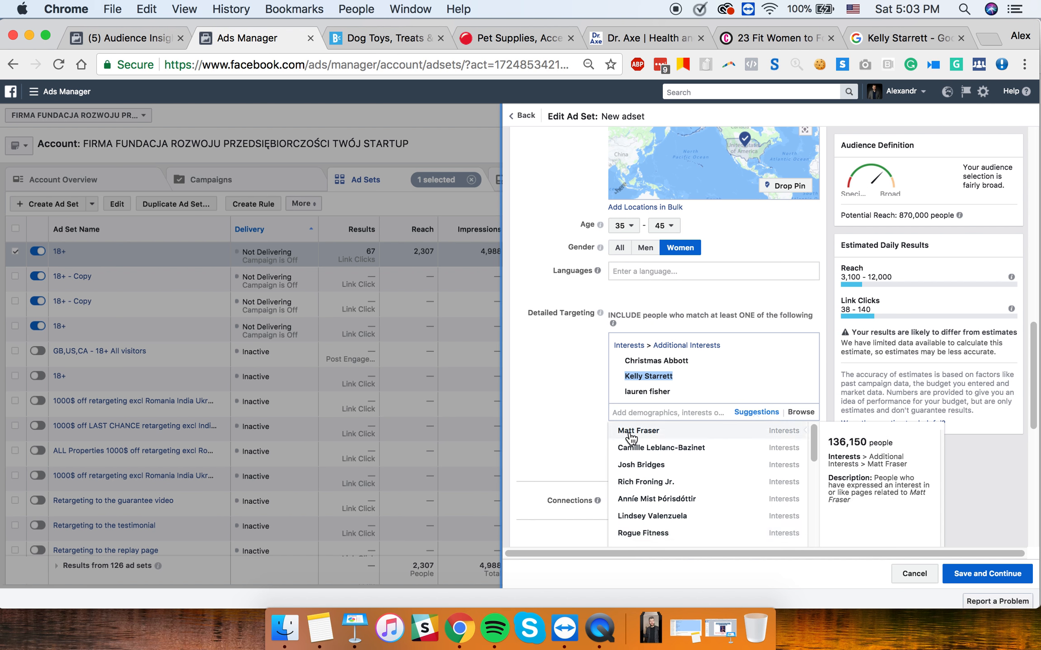
- Add Jillian Michaels (personal trainer) from Suggestions, raising reach to 1,300,000, and copy her name
{"action": "scroll", "coordinate": [640, 476], "scroll_direction": "down", "scroll_amount": 3}
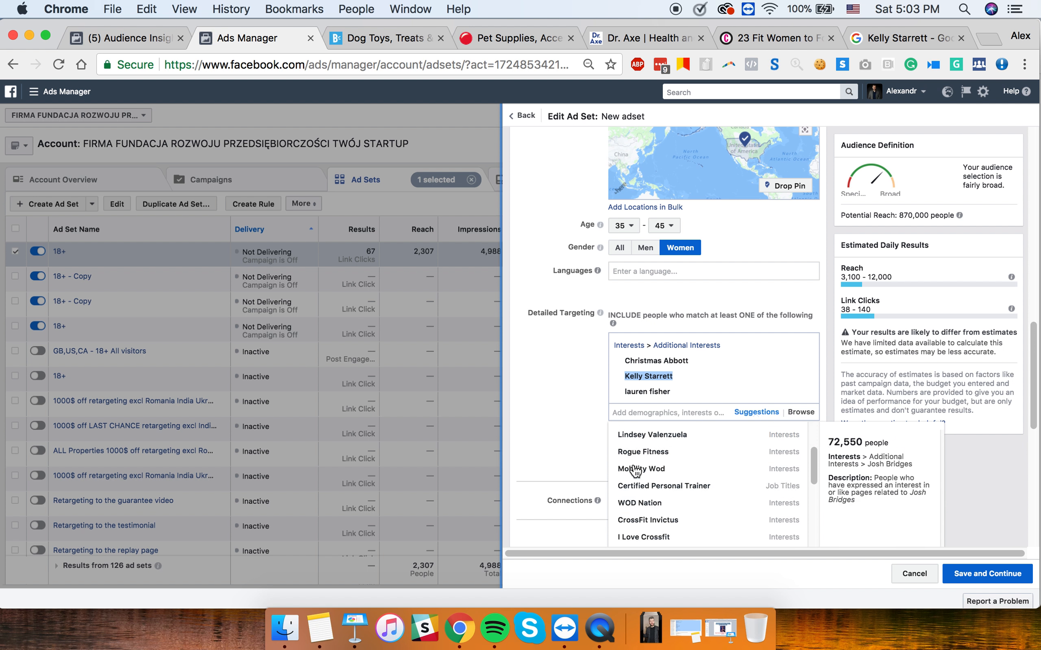
{"action": "scroll", "coordinate": [648, 488], "scroll_direction": "down", "scroll_amount": 2}
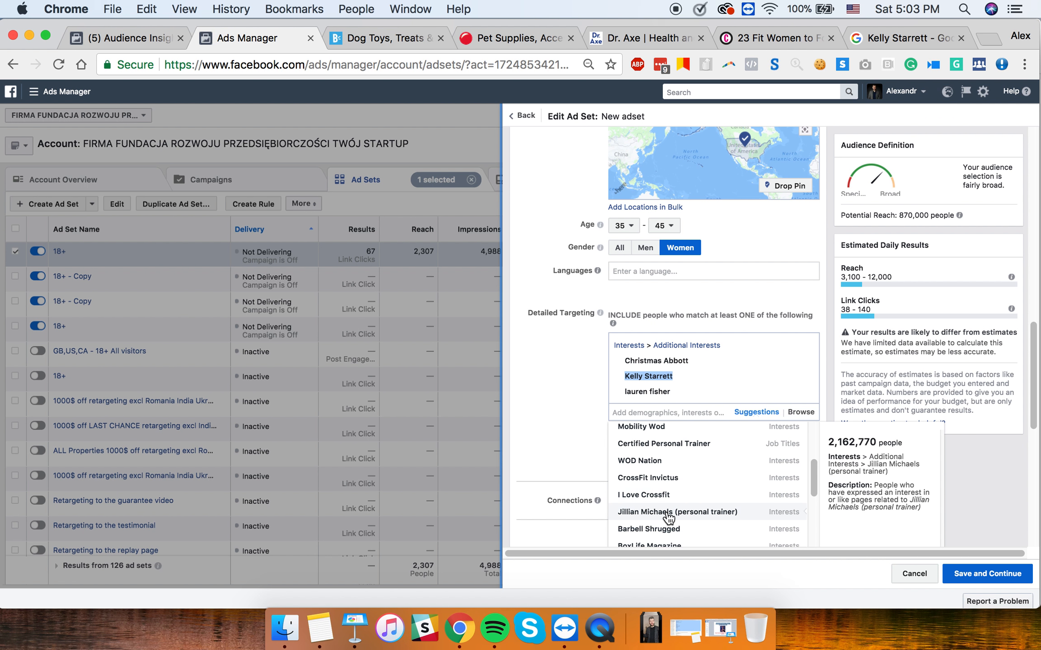
{"action": "left_click", "coordinate": [699, 515]}
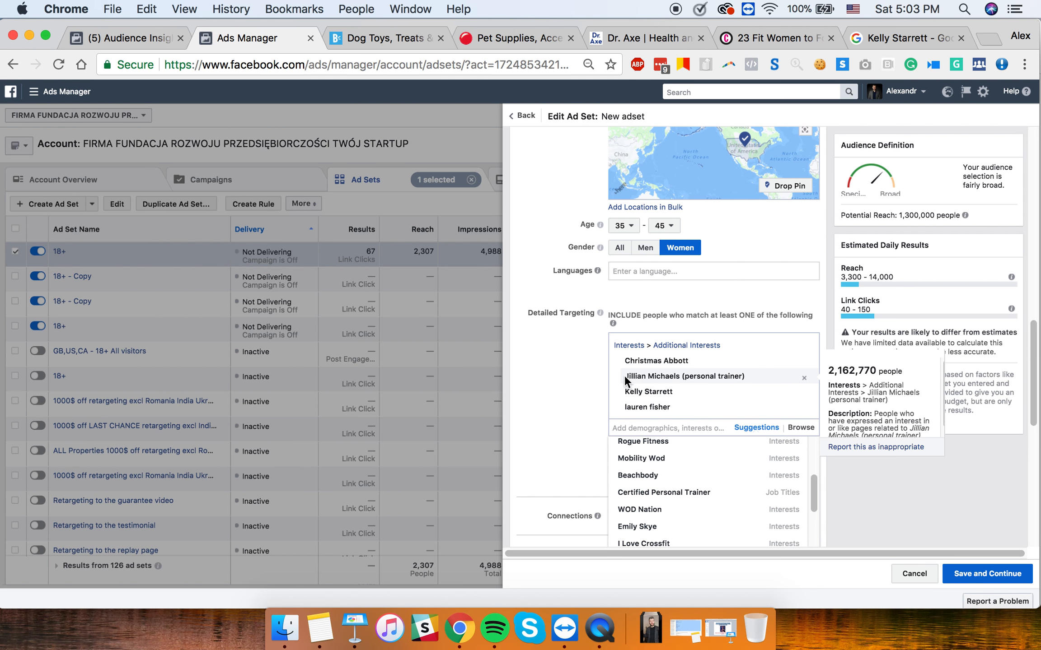
{"action": "left_click_drag", "start_coordinate": [624, 376], "coordinate": [747, 376]}
{"action": "key", "text": "super+c"}
- Search Google for Jillian Michaels from the search results tab
{"action": "left_click", "coordinate": [884, 40]}
{"action": "key", "text": "super+l"}
{"action": "key", "text": "super+v"}
{"action": "key", "text": "Return"}
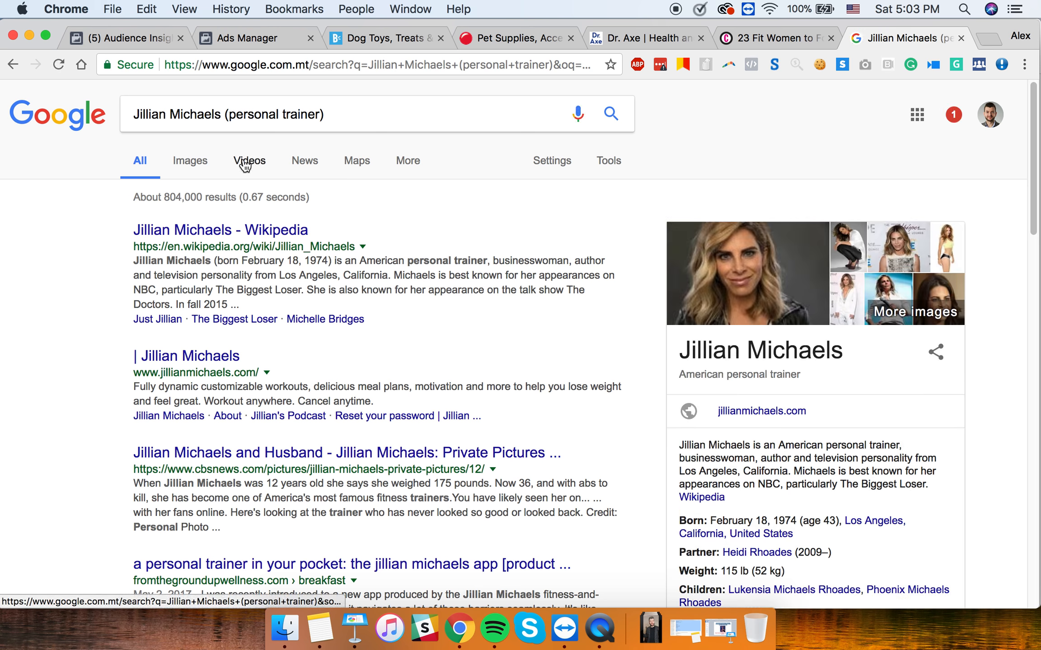
- Show Google image results for Jillian Michaels, then go back to the ad set editor
{"action": "left_click", "coordinate": [194, 163]}
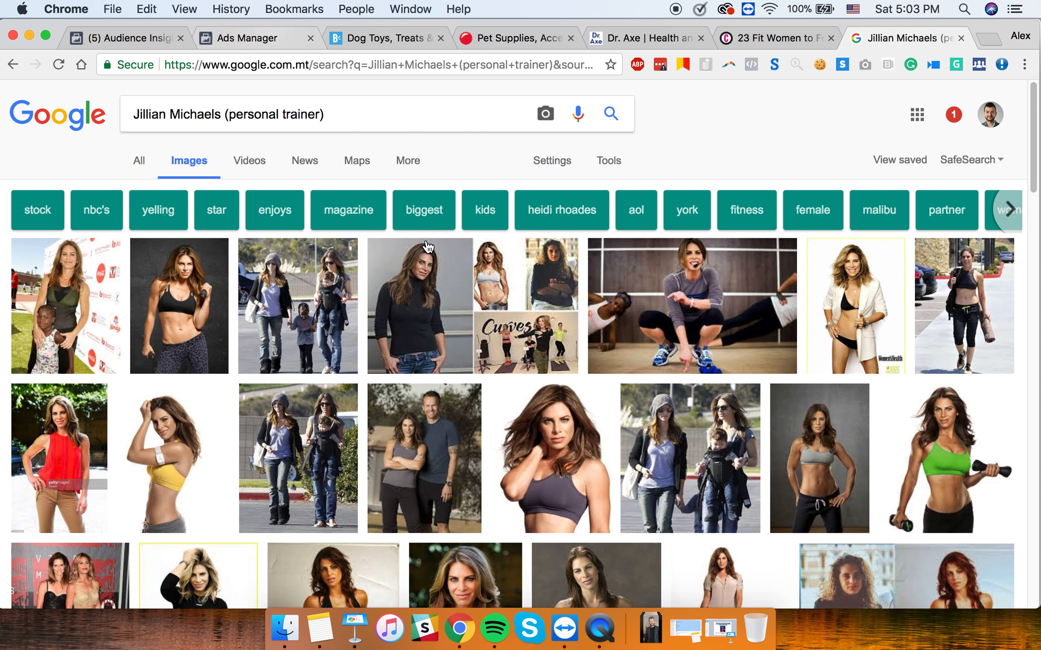
{"action": "left_click", "coordinate": [240, 38]}
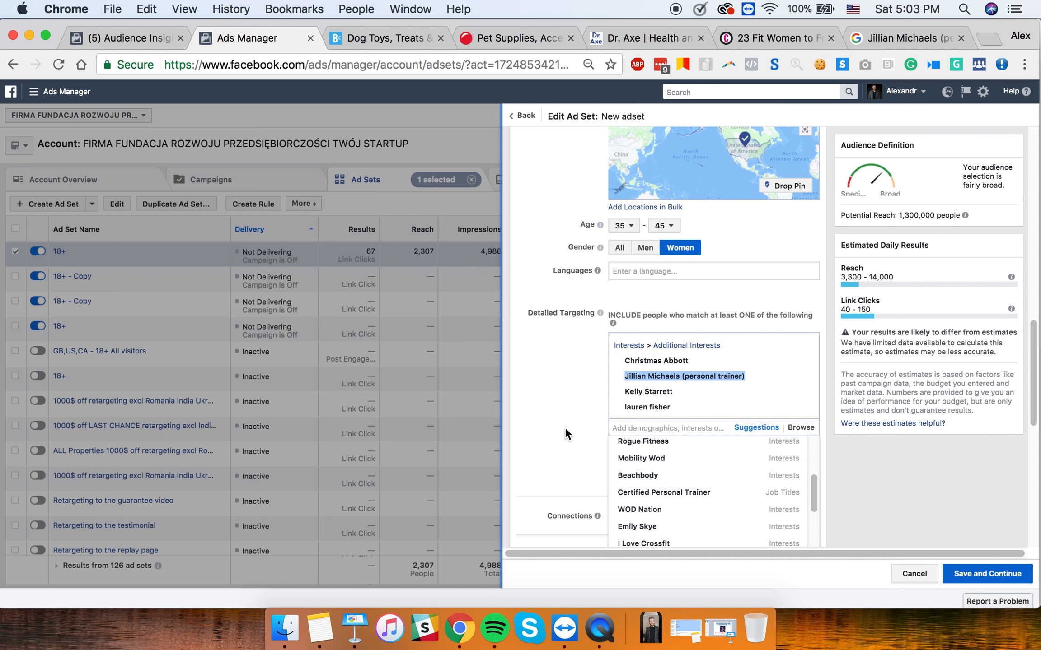
- Add Emily Skye as an interest, lifting reach to 2,300,000, and copy her name
{"action": "left_click", "coordinate": [653, 527]}
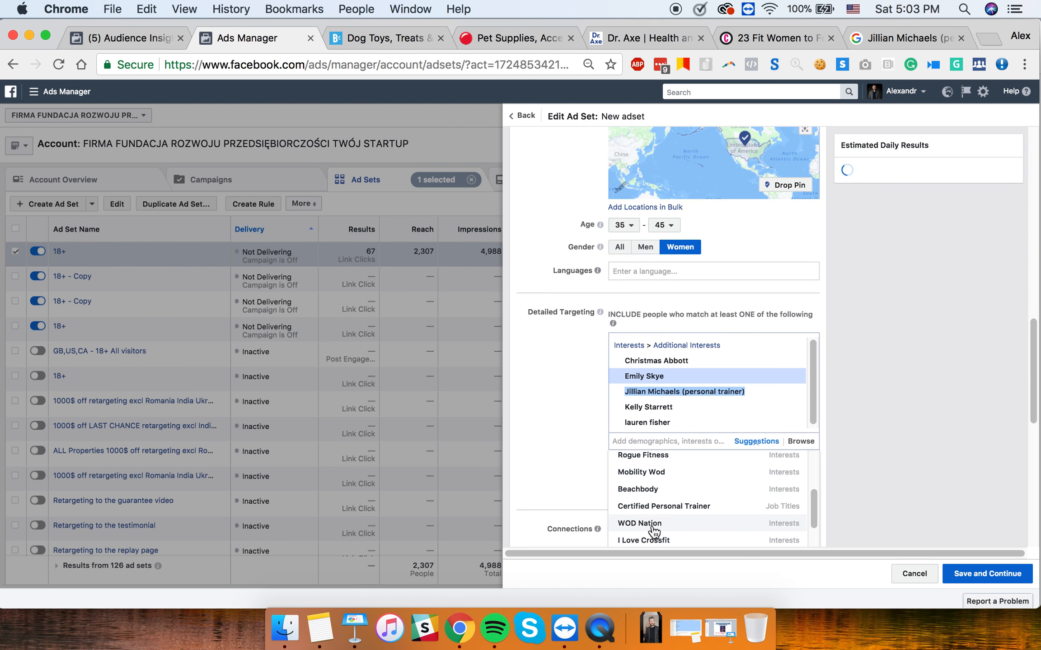
{"action": "left_click", "coordinate": [563, 380]}
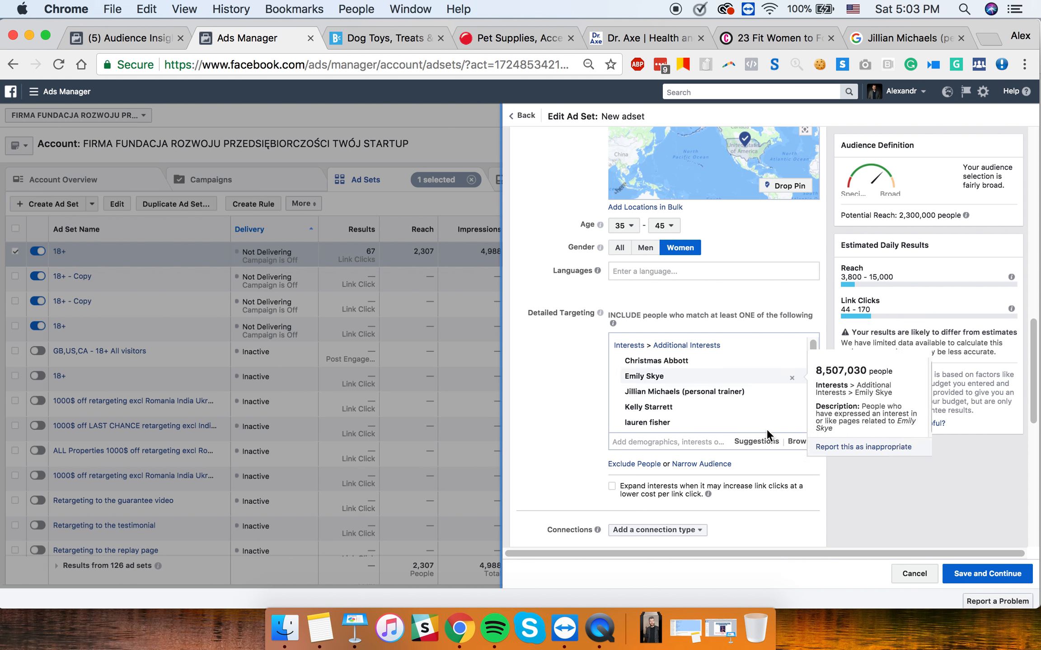
{"action": "left_click_drag", "start_coordinate": [624, 376], "coordinate": [673, 377]}
{"action": "key", "text": "super+c"}
- Search Google for Emily Skye in the Google tab
{"action": "left_click", "coordinate": [899, 38]}
{"action": "left_click", "coordinate": [575, 65]}
{"action": "key", "text": "super+v"}
{"action": "key", "text": "Return"}
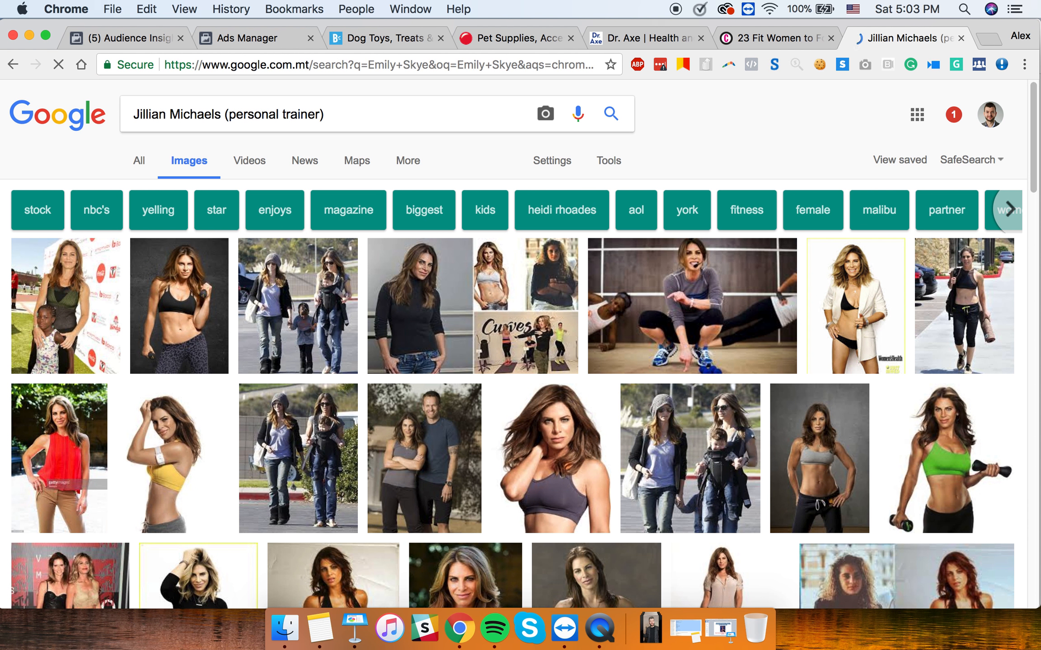
- View Emily Skye image results, then remove all fitness interests, restoring reach to 25,000,000
{"action": "left_click", "coordinate": [200, 163]}
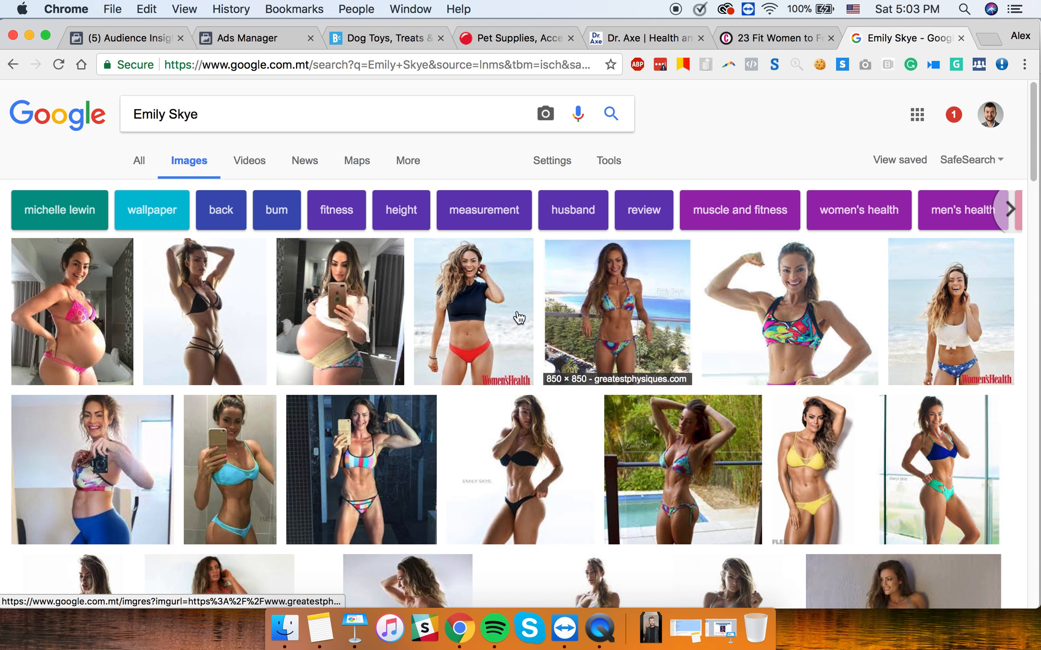
{"action": "left_click", "coordinate": [251, 39]}
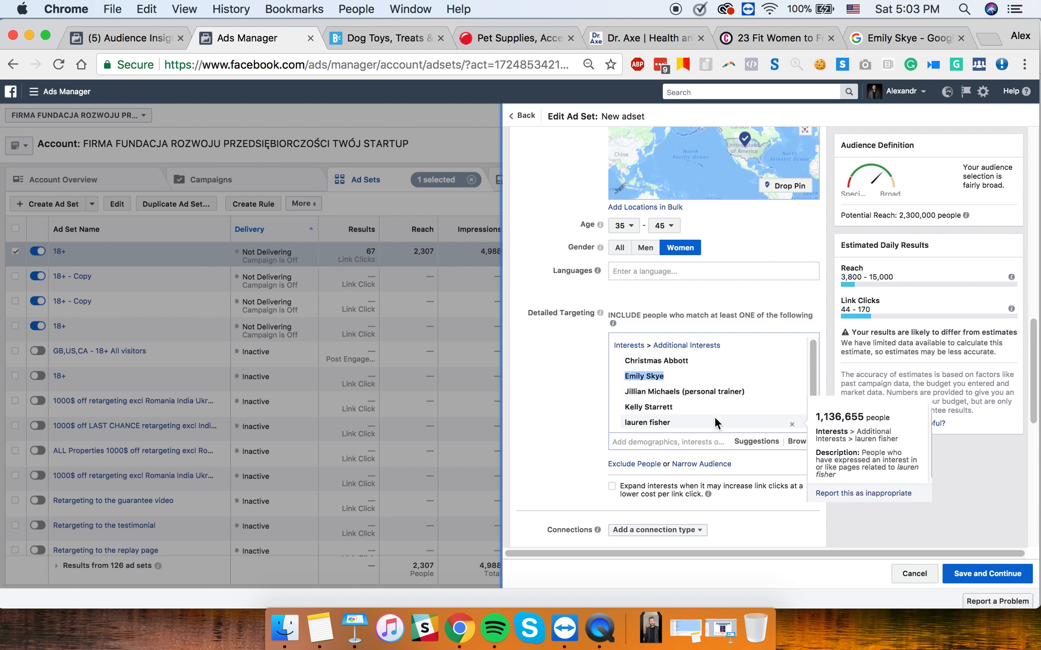
{"action": "mouse_move", "coordinate": [639, 380]}
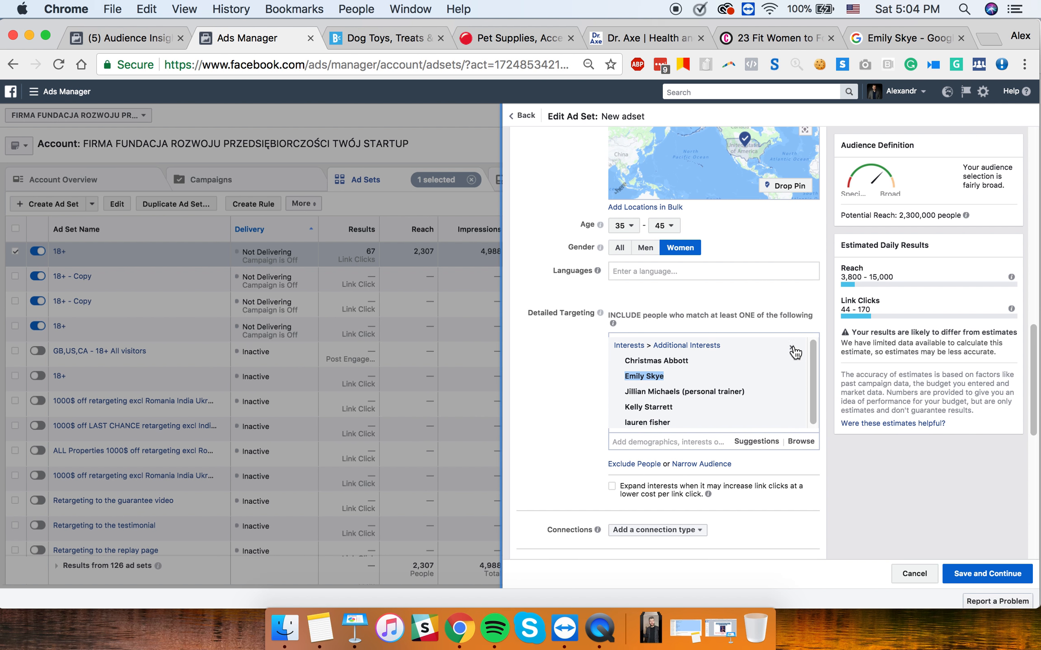
{"action": "left_click", "coordinate": [793, 349]}
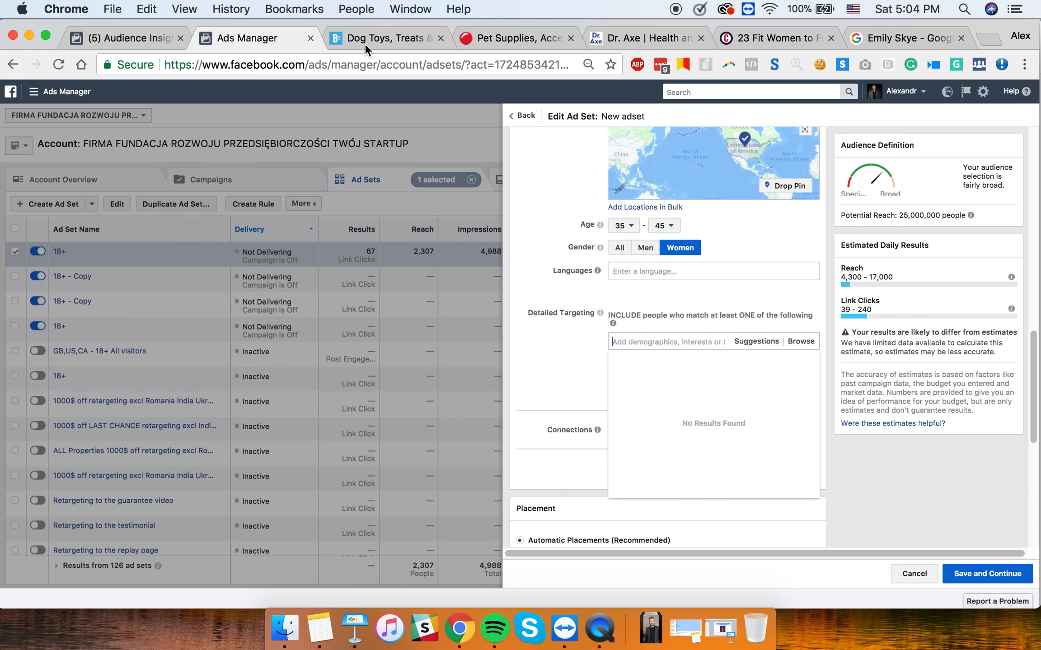
{"action": "left_click", "coordinate": [355, 628]}
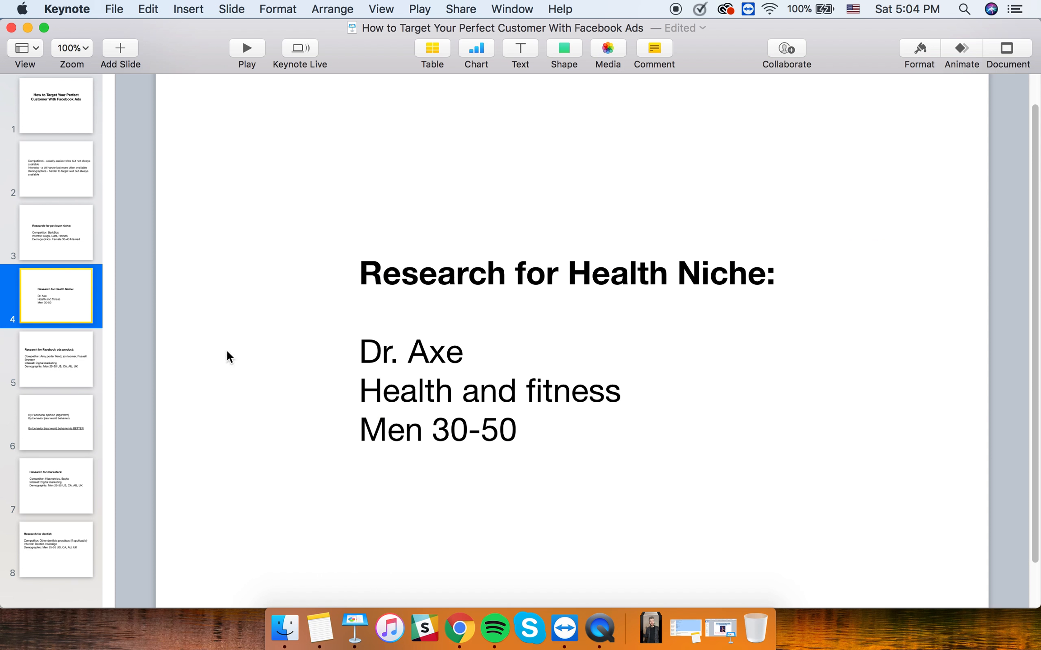
{"action": "left_click", "coordinate": [29, 29]}
- Search 'health and fitne' and add Fitness and wellness as the interest, reaching 17,000,000
{"action": "left_click", "coordinate": [705, 348]}
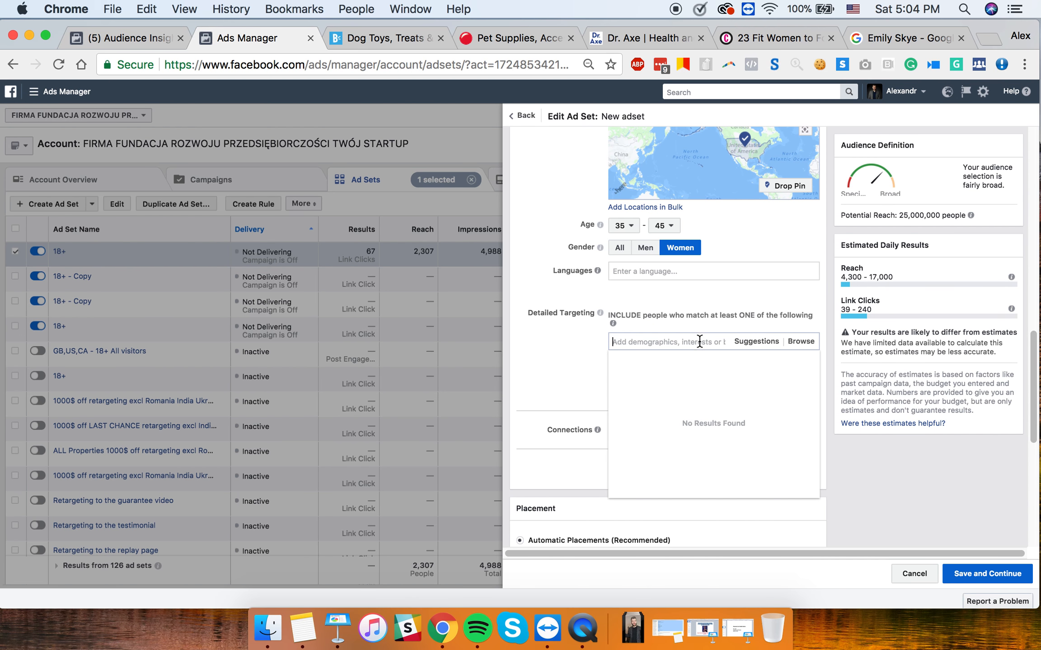
{"action": "type", "text": "health and fitn"}
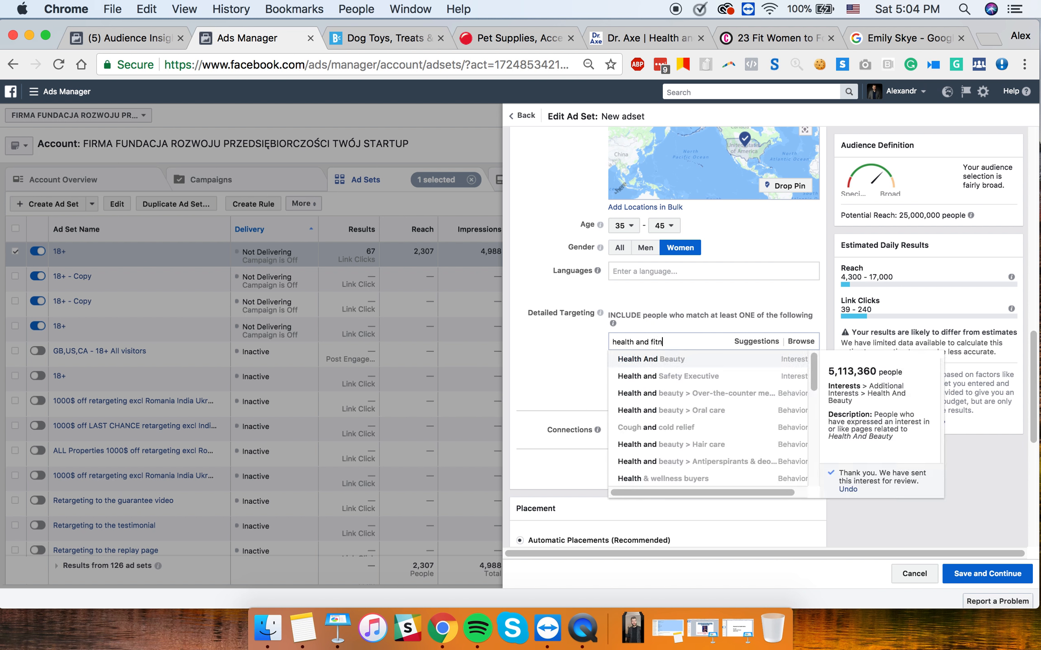
{"action": "type", "text": "e"}
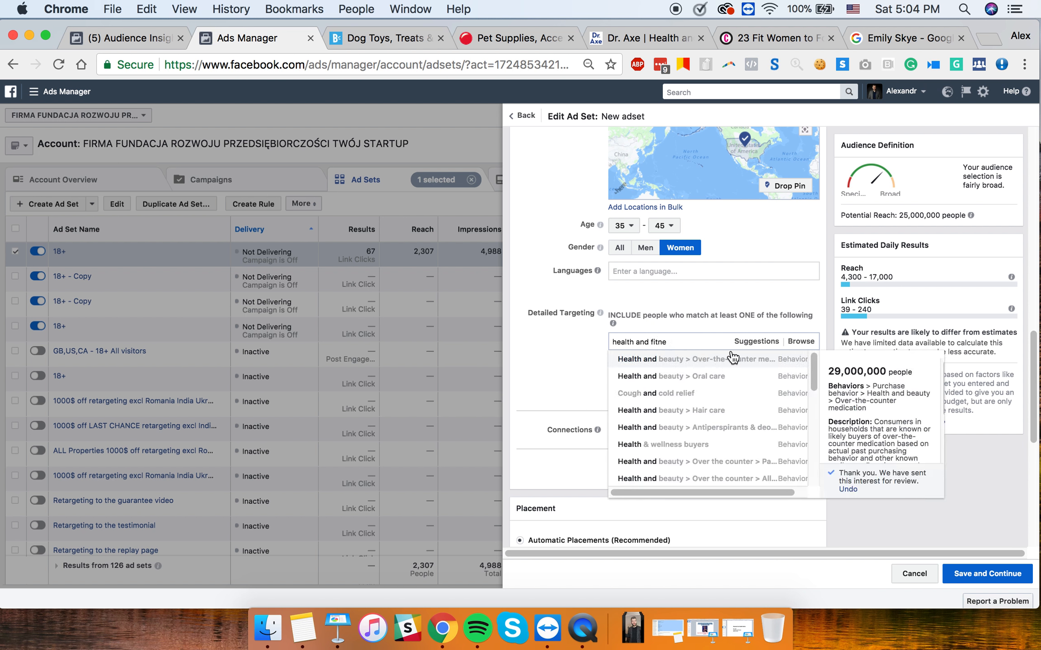
{"action": "scroll", "coordinate": [723, 362], "scroll_direction": "down", "scroll_amount": 2}
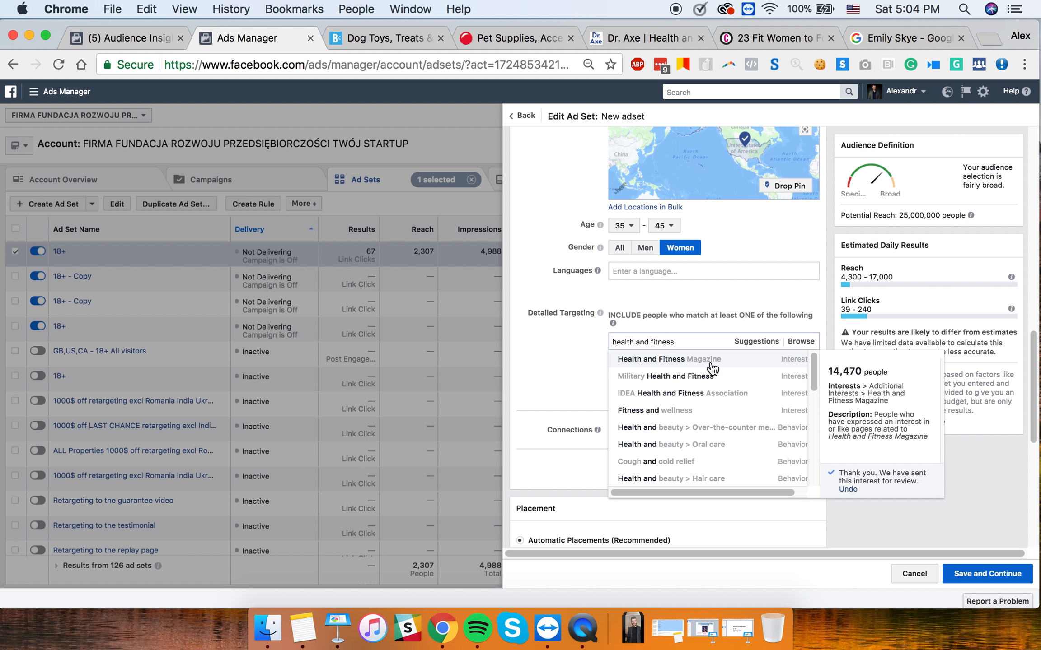
{"action": "left_click", "coordinate": [714, 412]}
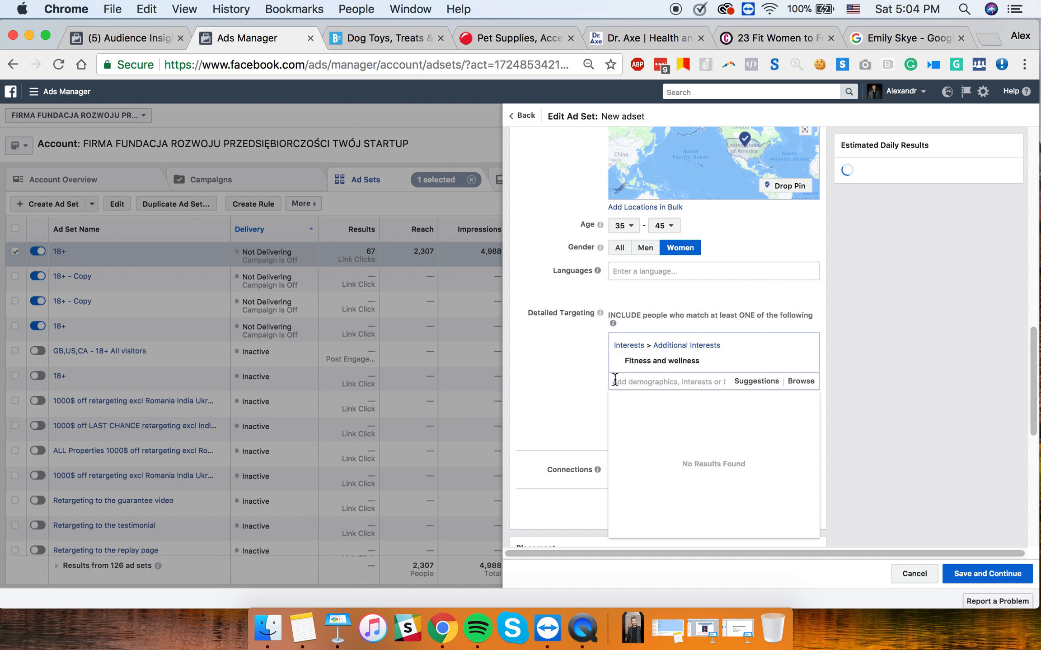
{"action": "left_click", "coordinate": [583, 380]}
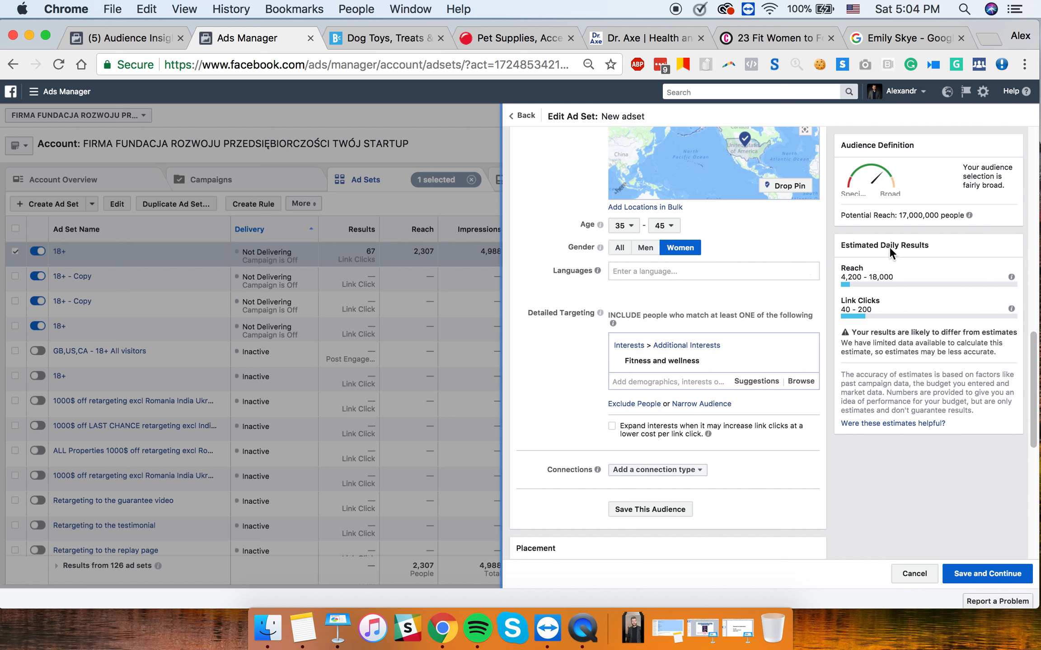
- Browse interests suggested from Fitness and wellness, then close the suggestions list
{"action": "left_click", "coordinate": [708, 382]}
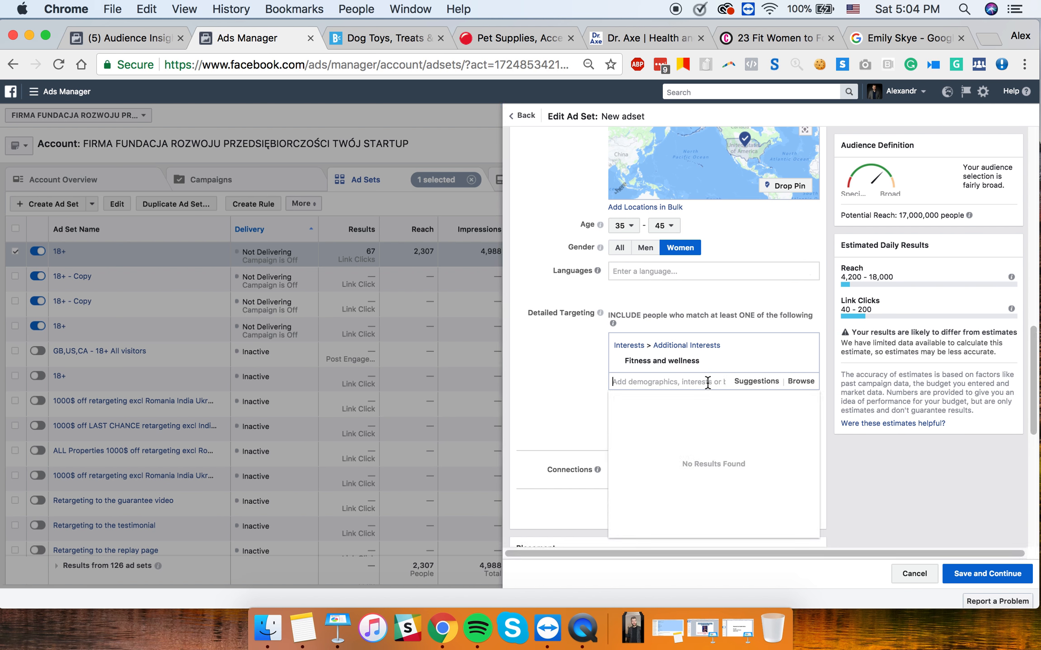
{"action": "left_click", "coordinate": [768, 381]}
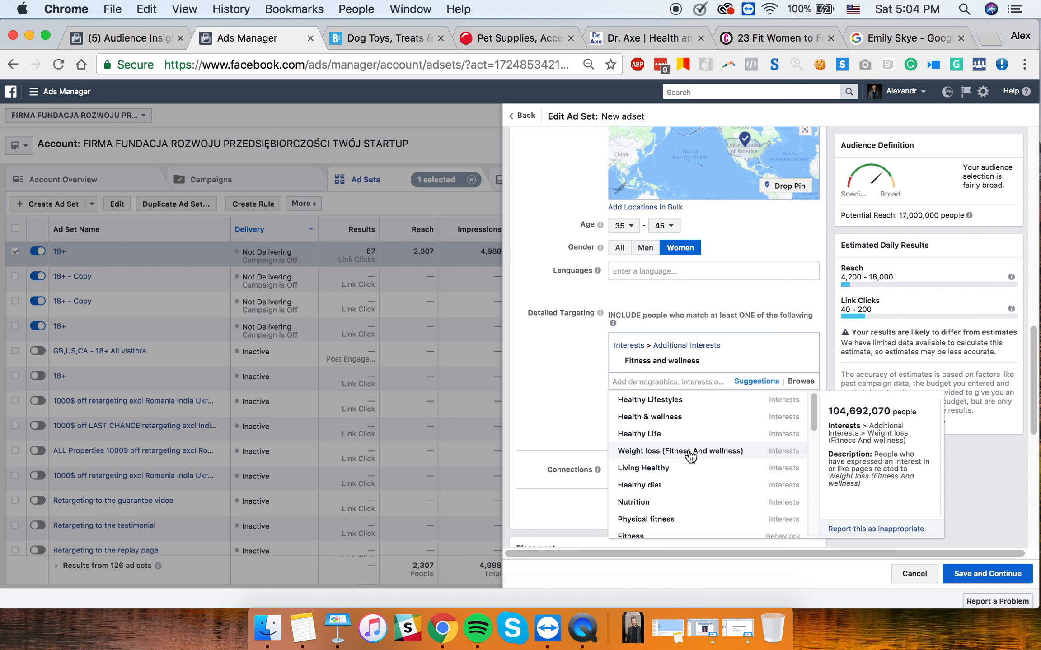
{"action": "scroll", "coordinate": [689, 453], "scroll_direction": "down", "scroll_amount": 1}
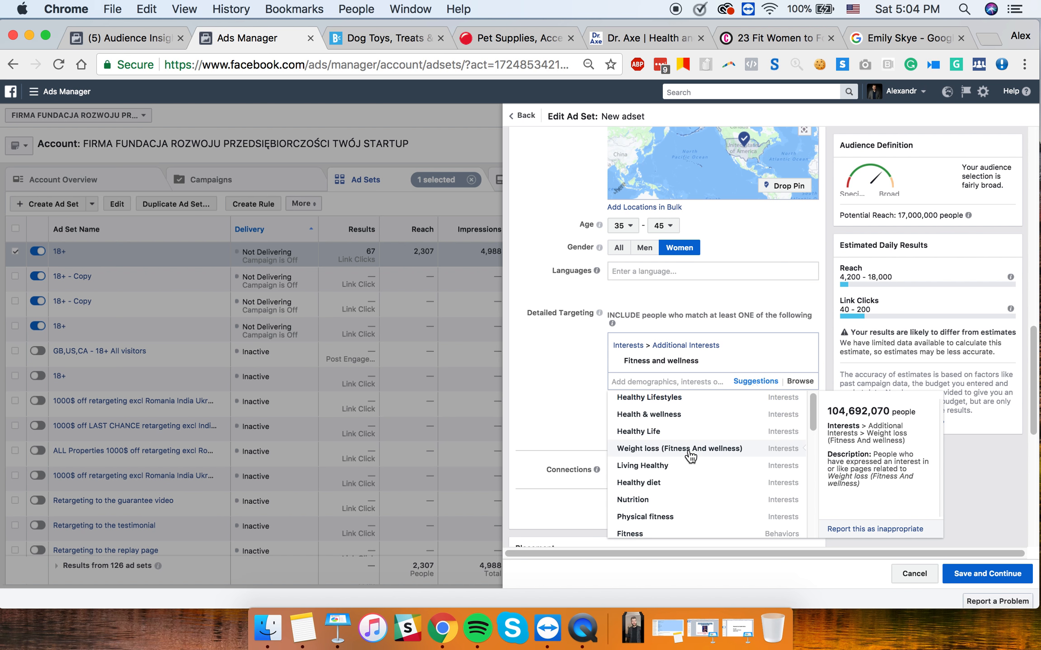
{"action": "scroll", "coordinate": [690, 456], "scroll_direction": "down", "scroll_amount": 1}
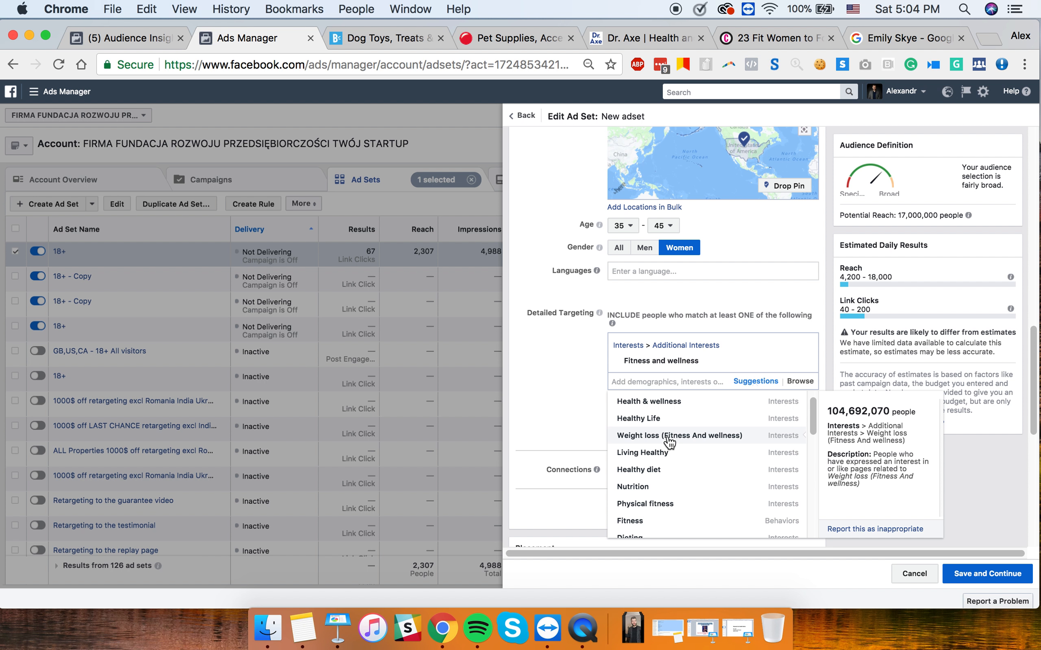
{"action": "left_click", "coordinate": [579, 397]}
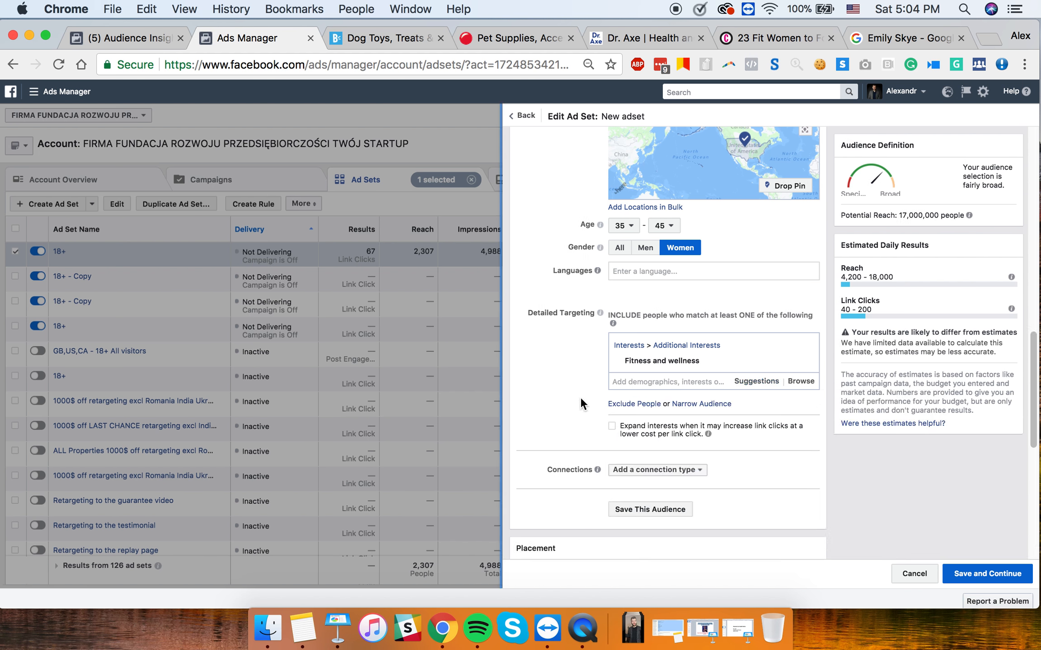
- Remove Fitness and wellness so detailed targeting is empty and reach returns to 25,000,000
{"action": "left_click", "coordinate": [804, 360]}
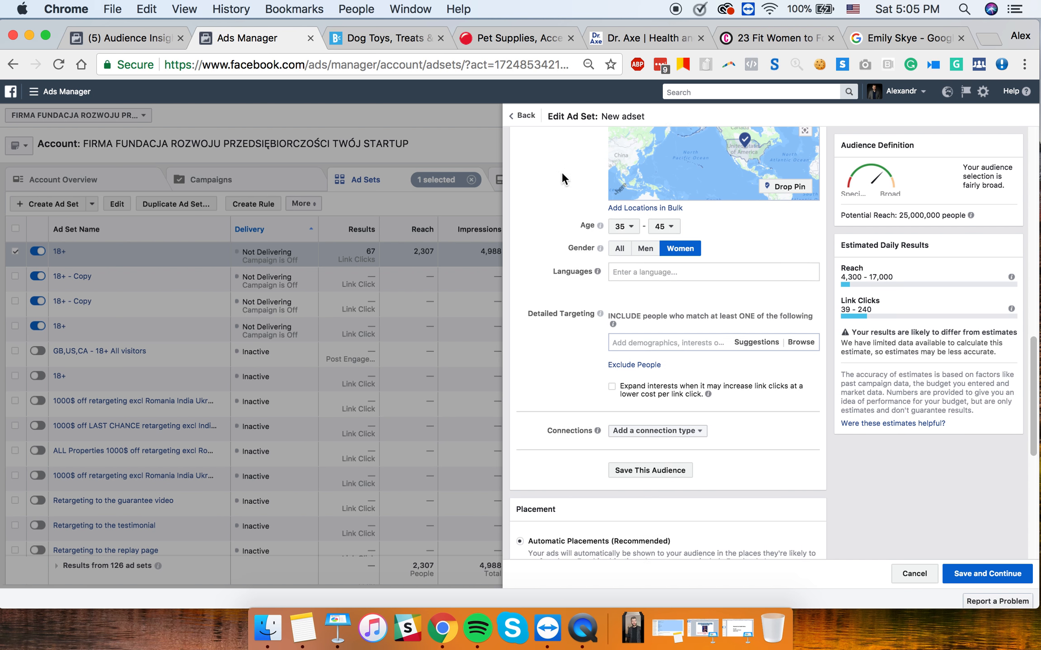
{"action": "scroll", "coordinate": [562, 172], "scroll_direction": "up", "scroll_amount": 8}
{"action": "scroll", "coordinate": [595, 282], "scroll_direction": "down", "scroll_amount": 5}
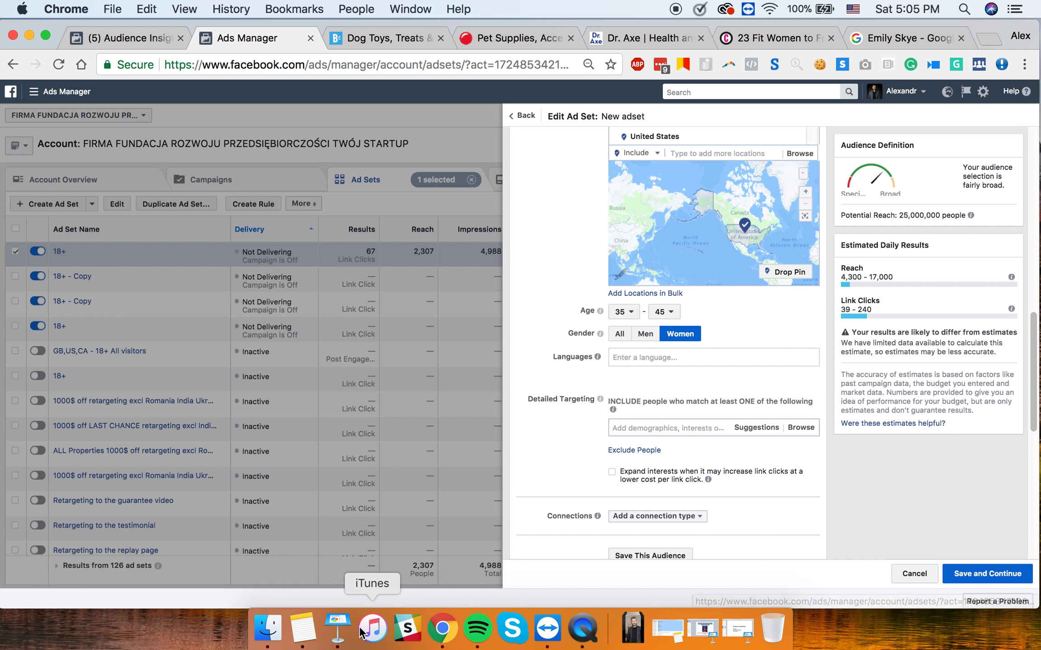
{"action": "left_click", "coordinate": [691, 427]}
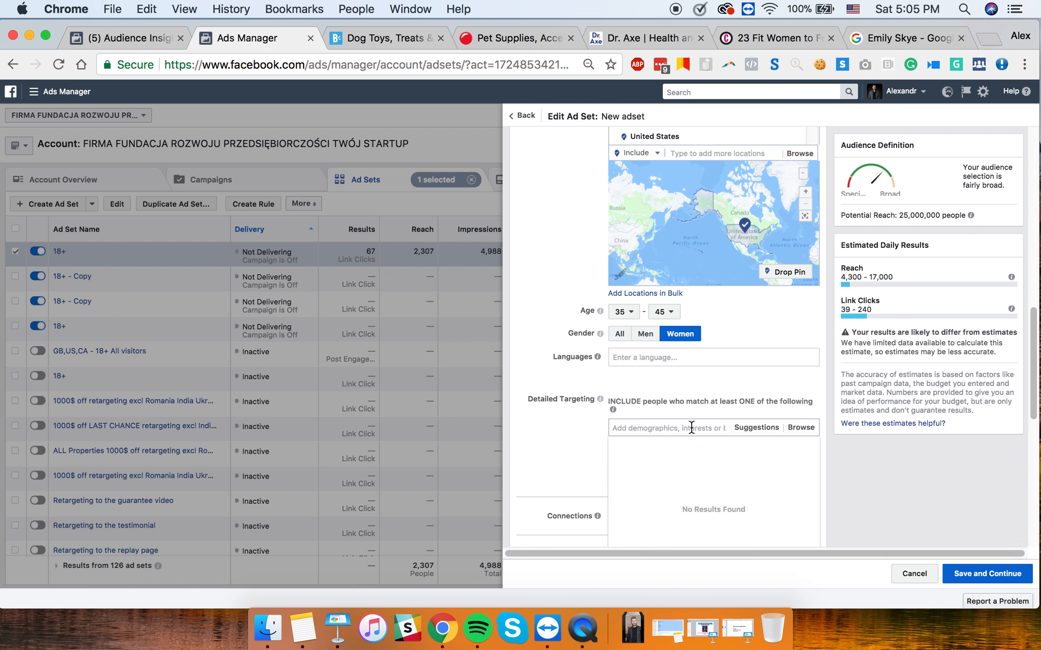
{"action": "left_click", "coordinate": [556, 420]}
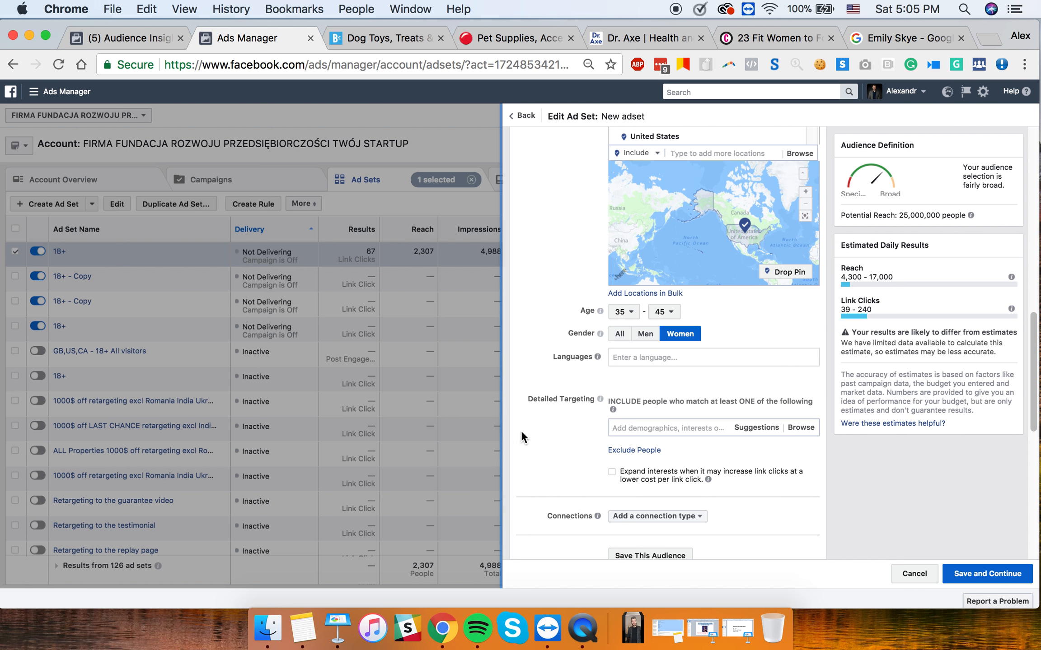
- Close the Facebook ads and Funnels Training deck, reopen the research deck, then return to Chrome
{"action": "left_click", "coordinate": [337, 632]}
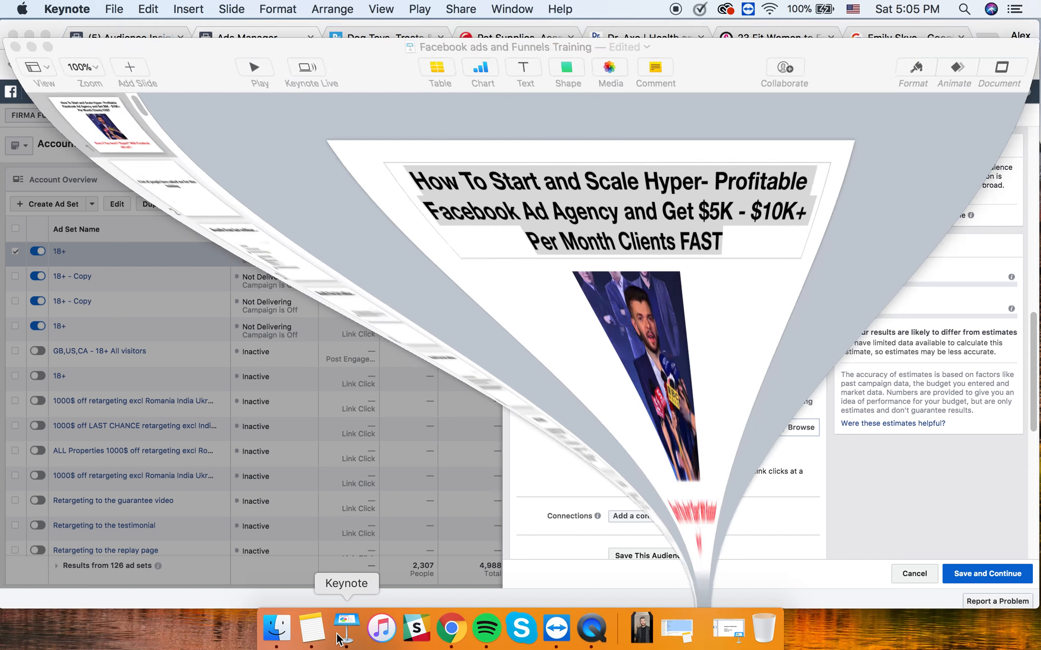
{"action": "left_click", "coordinate": [10, 28]}
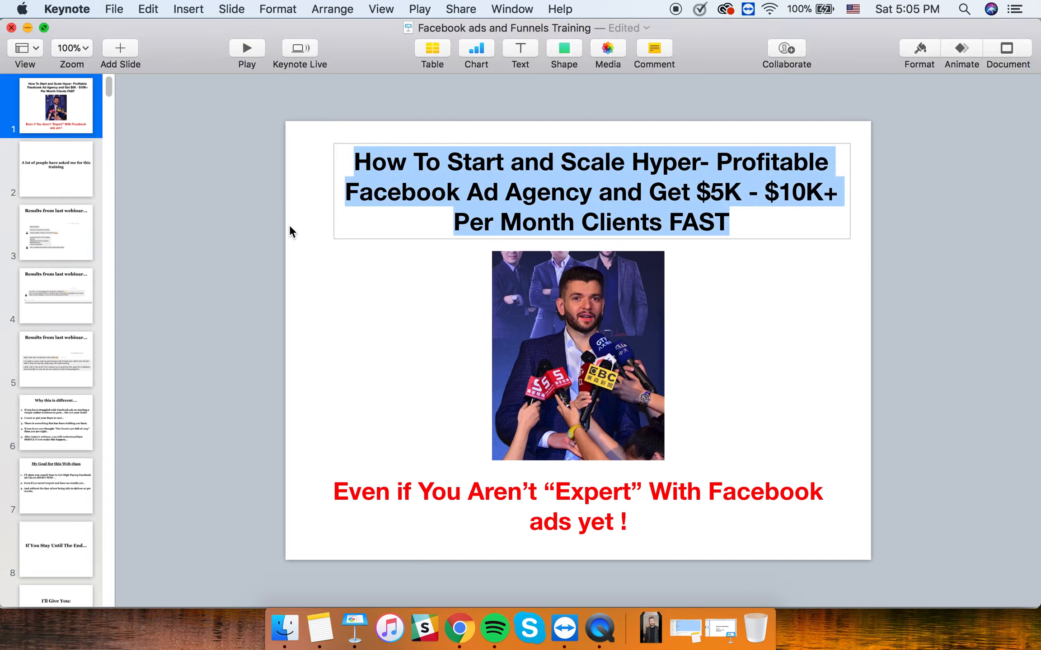
{"action": "left_click", "coordinate": [367, 643]}
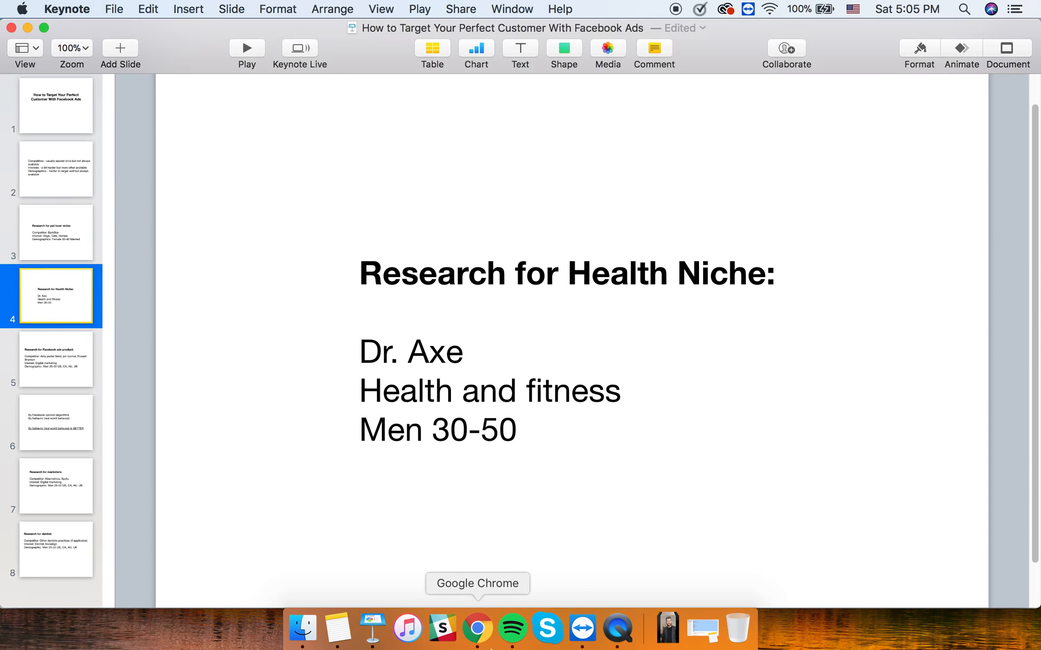
{"action": "left_click", "coordinate": [483, 641]}
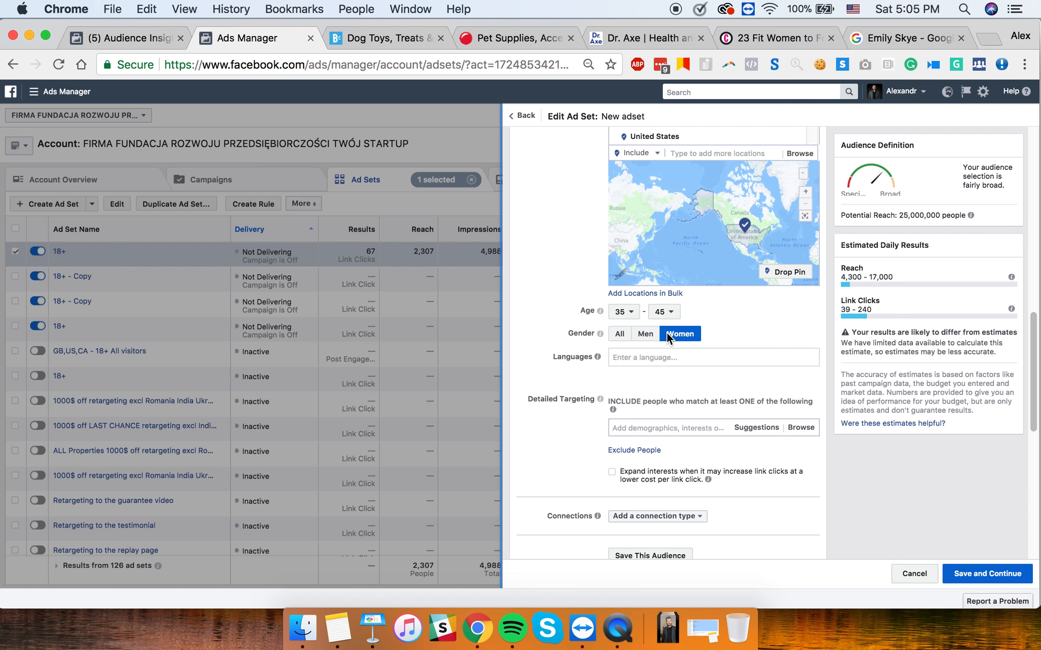
- Set the ad set's minimum age to 30
{"action": "left_click", "coordinate": [630, 316]}
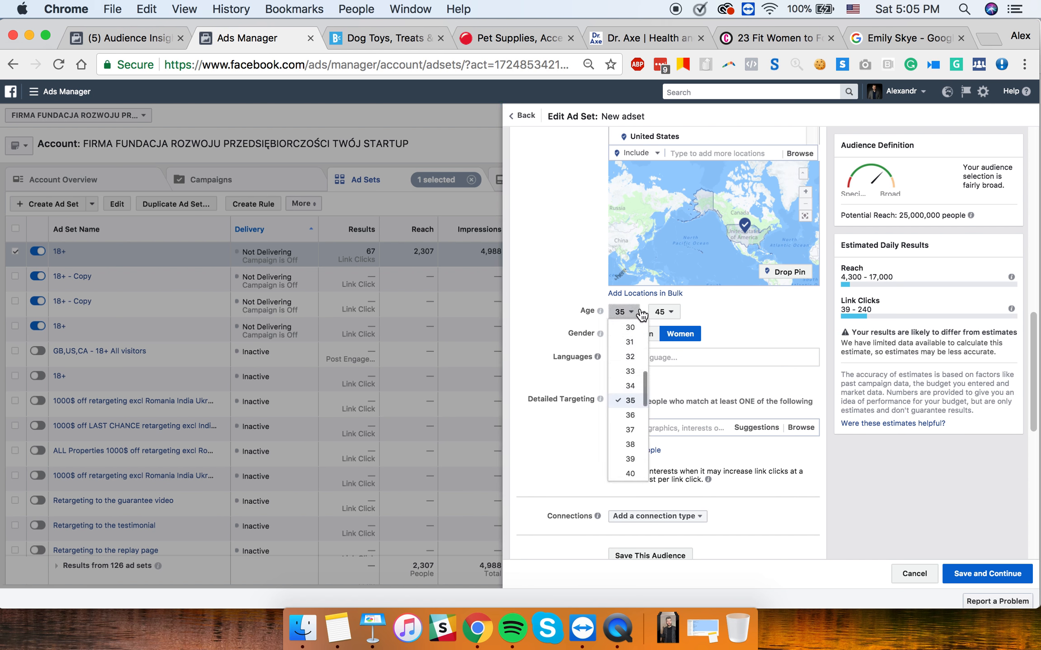
{"action": "left_click", "coordinate": [631, 329]}
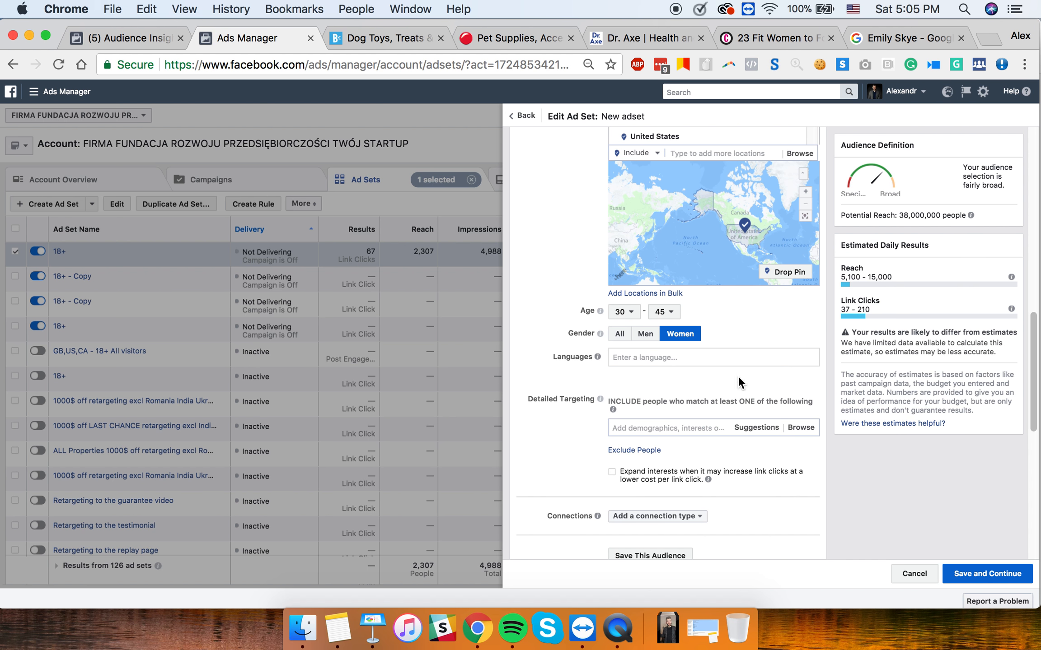
{"action": "scroll", "coordinate": [646, 424], "scroll_direction": "down", "scroll_amount": 7}
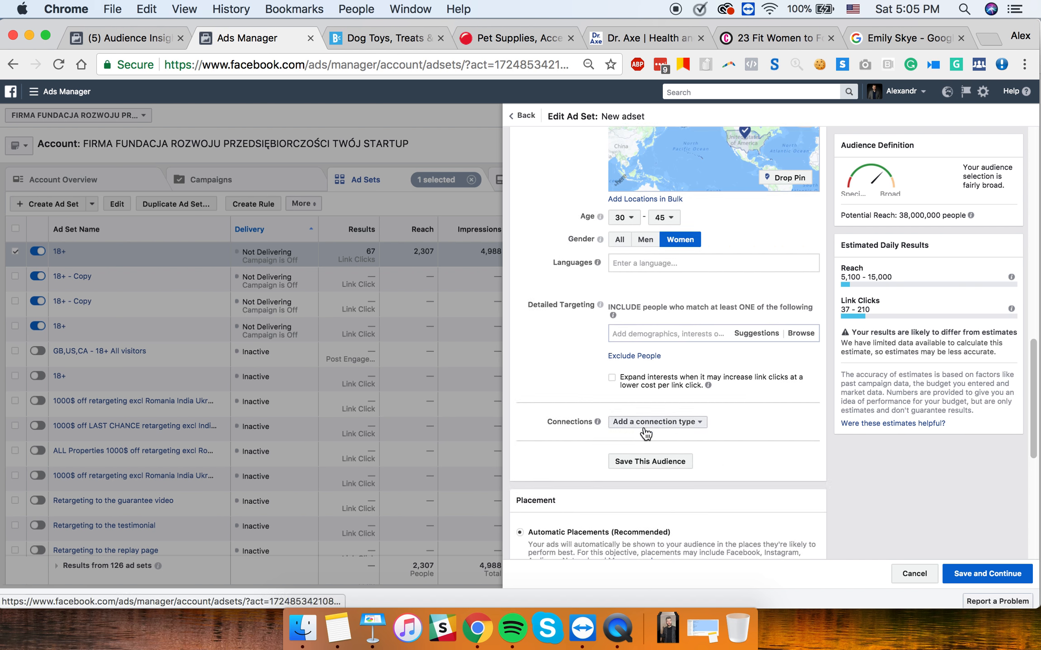
{"action": "scroll", "coordinate": [644, 424], "scroll_direction": "up", "scroll_amount": 5}
- Add New relationship from Demographics > Life Events to the detailed targeting
{"action": "left_click", "coordinate": [657, 300]}
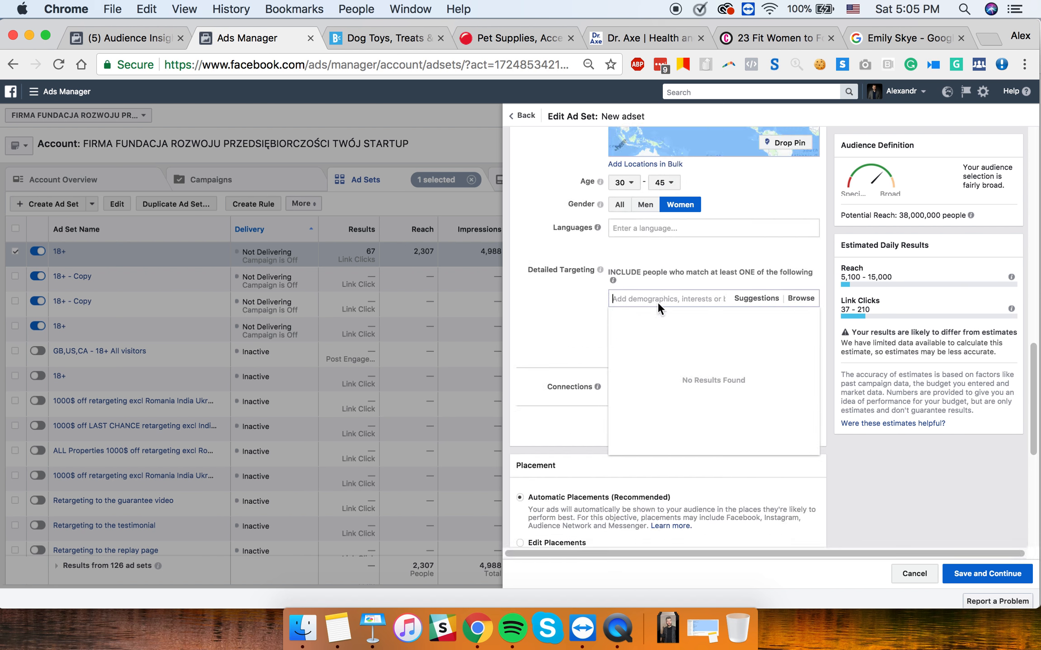
{"action": "left_click", "coordinate": [797, 299]}
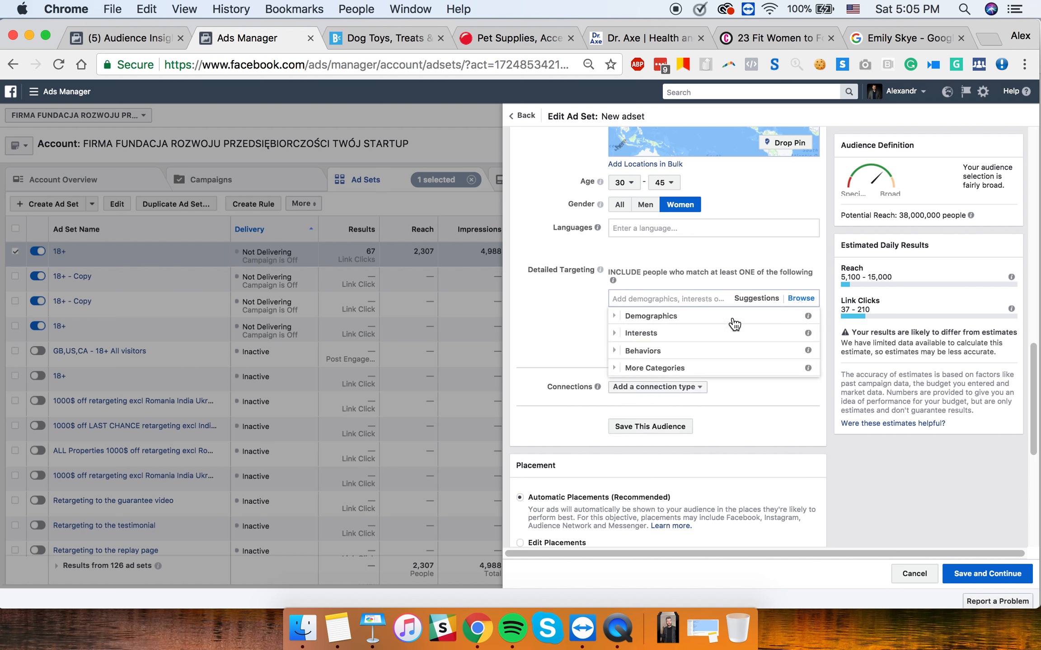
{"action": "left_click", "coordinate": [653, 321]}
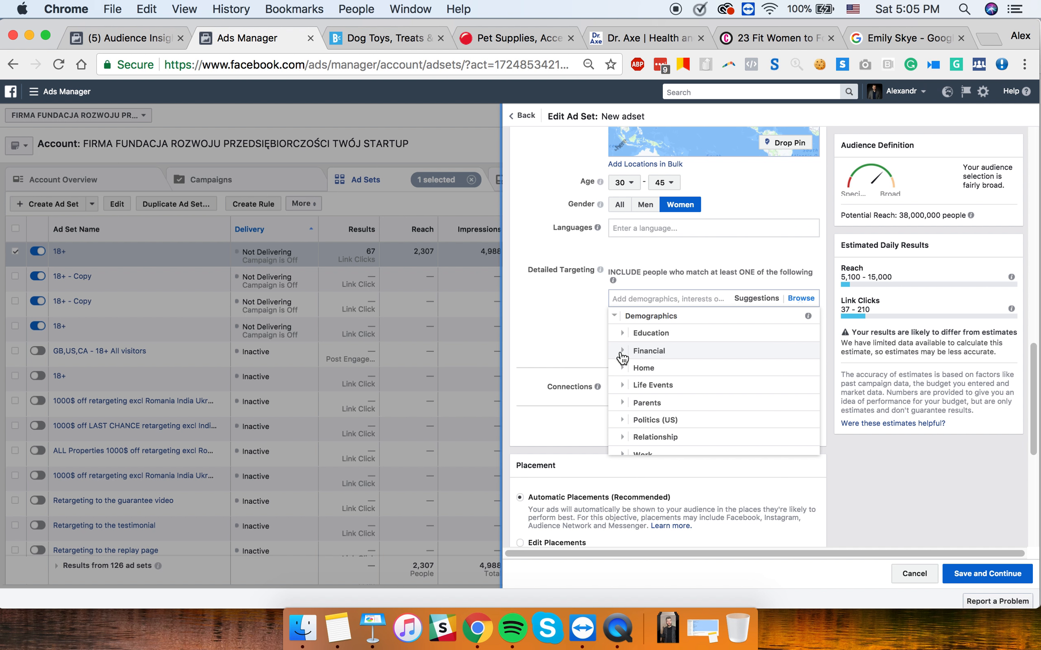
{"action": "left_click", "coordinate": [622, 373]}
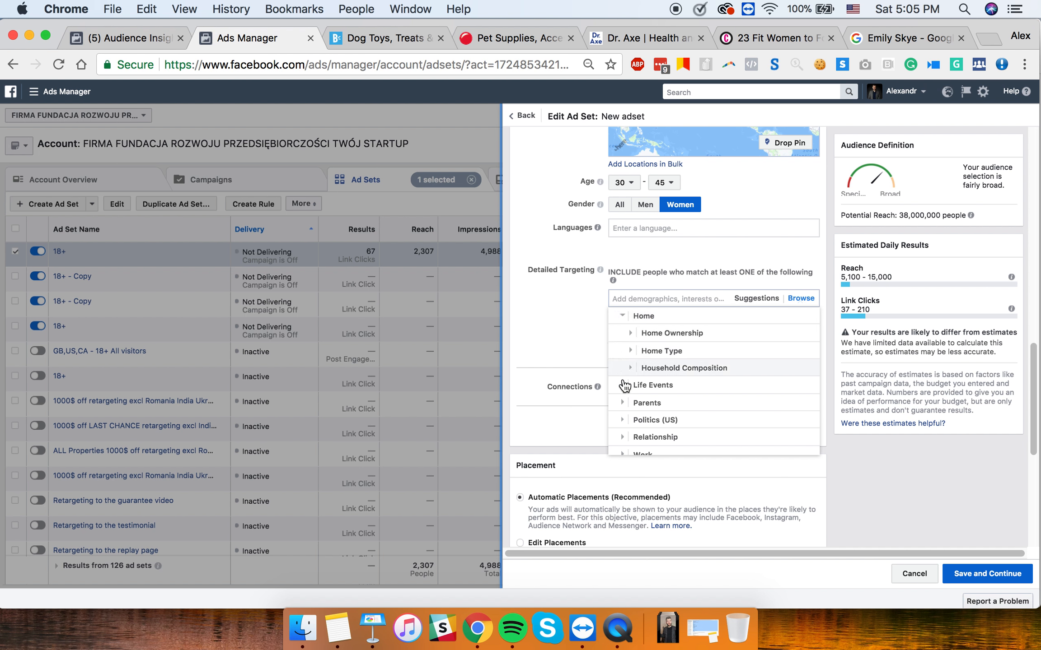
{"action": "left_click", "coordinate": [623, 386]}
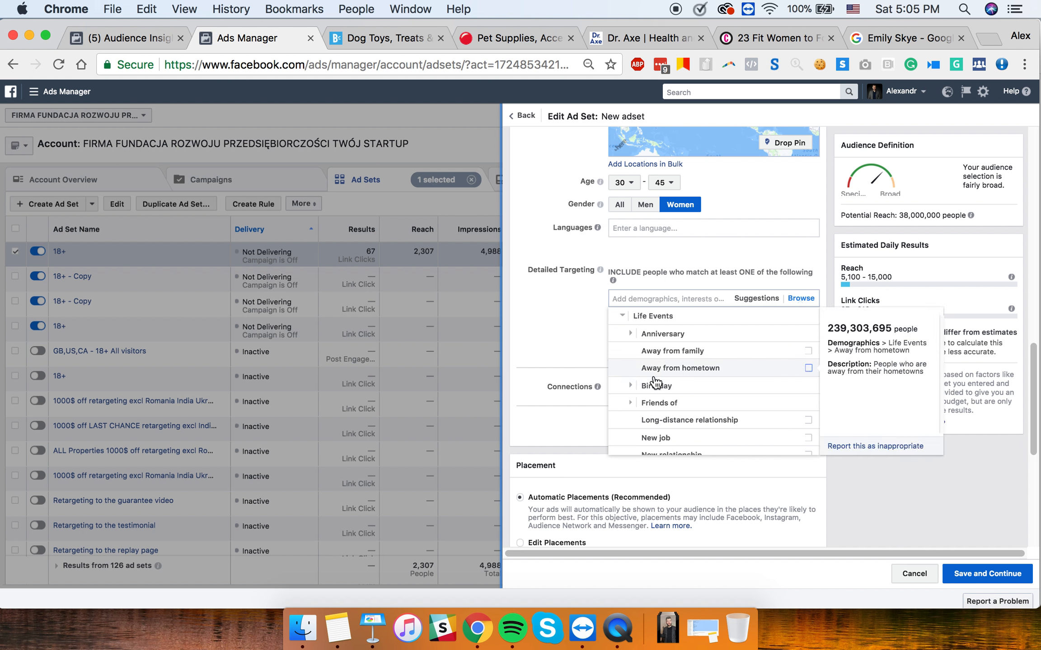
{"action": "scroll", "coordinate": [684, 413], "scroll_direction": "down", "scroll_amount": 3}
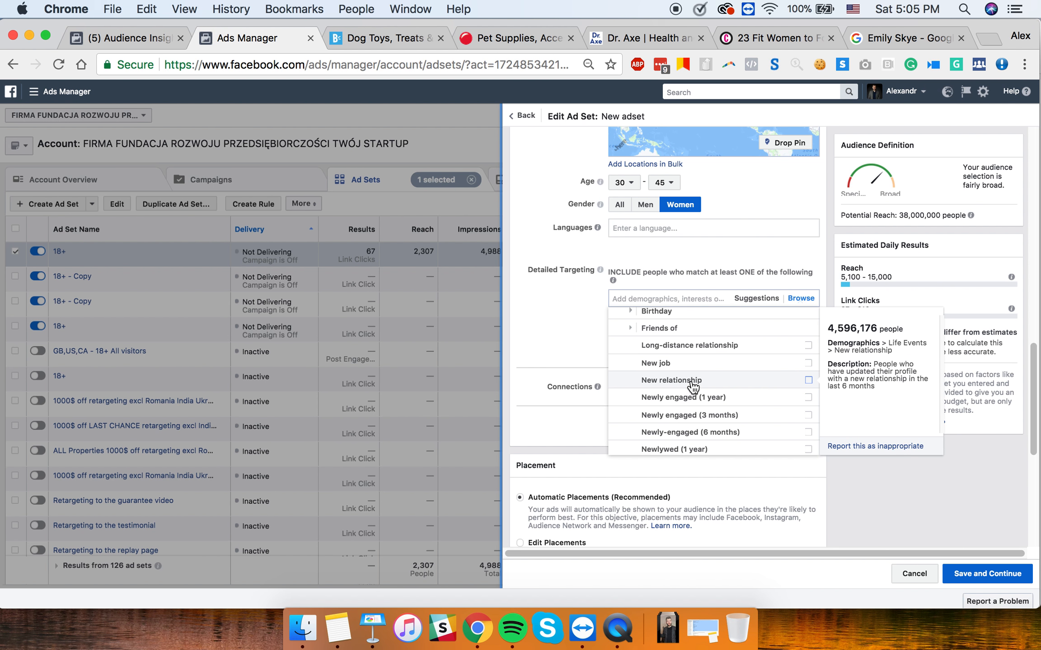
{"action": "left_click", "coordinate": [685, 382]}
{"action": "left_click", "coordinate": [569, 359]}
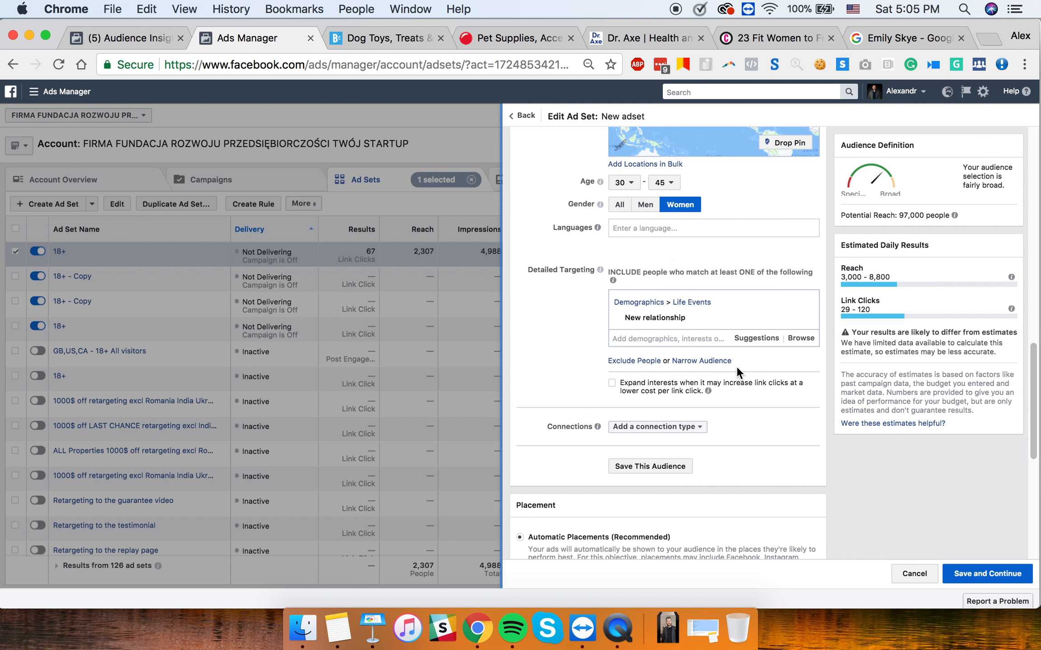
- Add In a relationship from the suggestions and remove New relationship from the targeting
{"action": "left_click", "coordinate": [766, 340]}
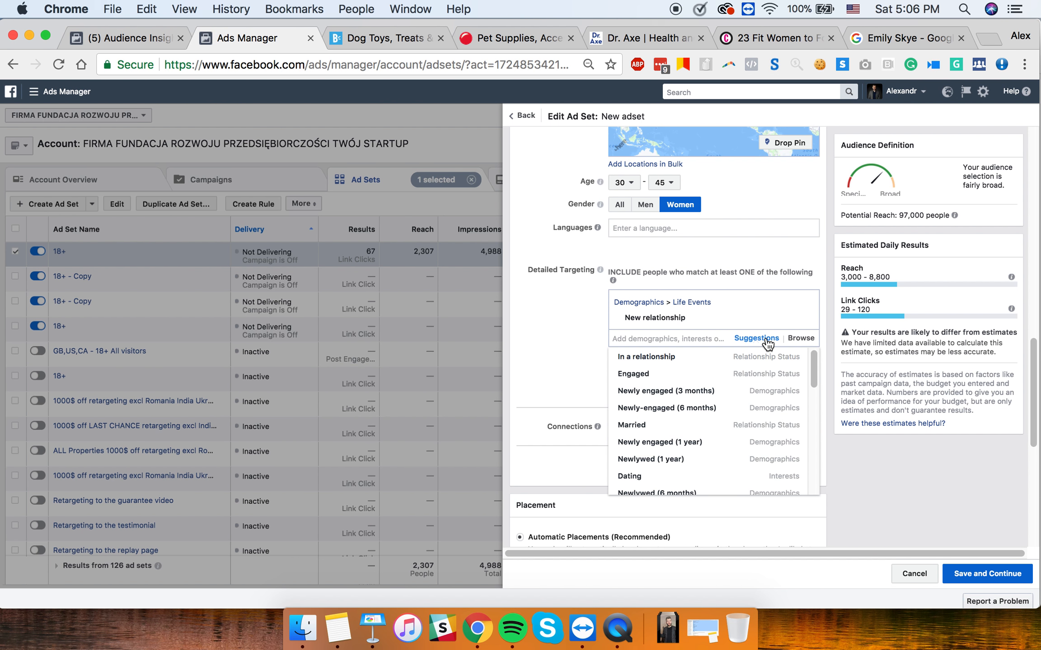
{"action": "mouse_move", "coordinate": [698, 365]}
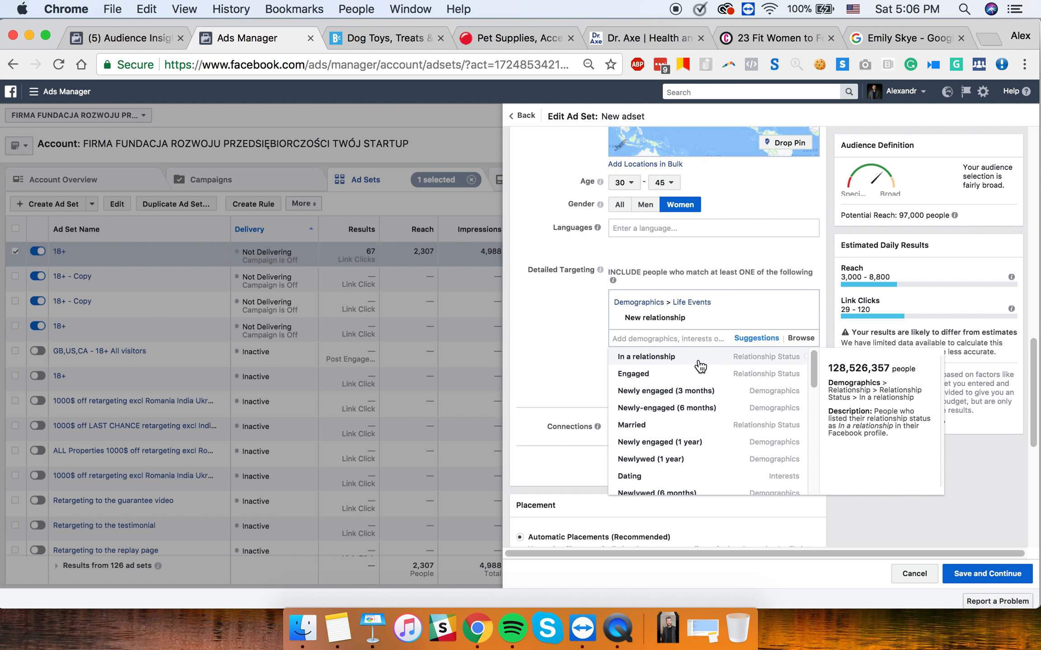
{"action": "left_click", "coordinate": [700, 365]}
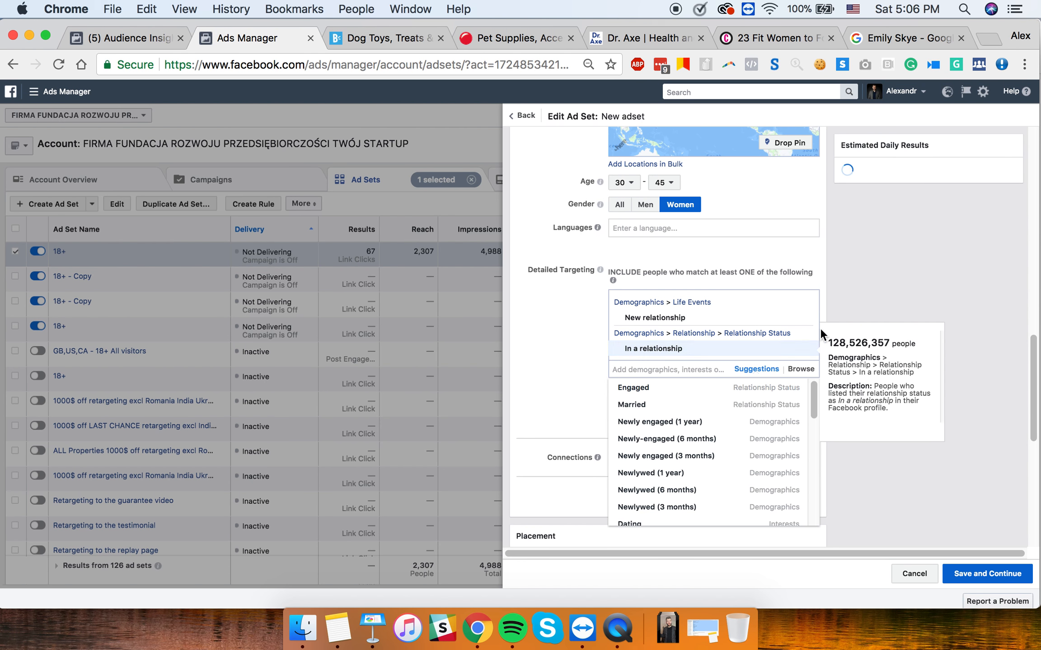
{"action": "left_click", "coordinate": [806, 322]}
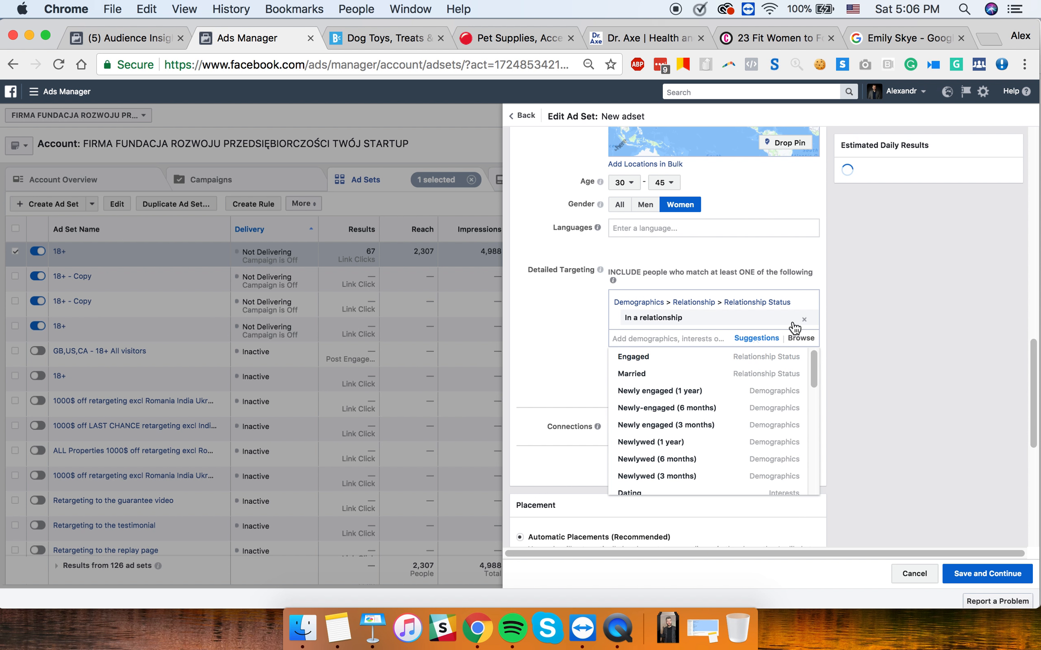
{"action": "left_click", "coordinate": [599, 343]}
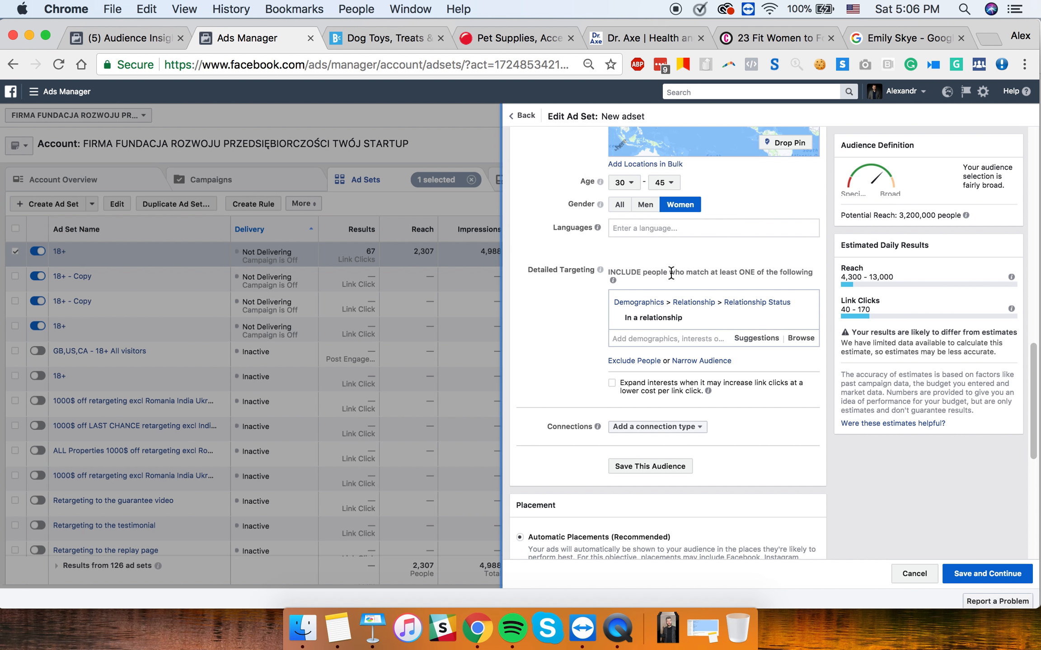
- Add Newly engaged (1 year) and Engaged, then remove the empty must-also-match box
{"action": "left_click", "coordinate": [647, 343]}
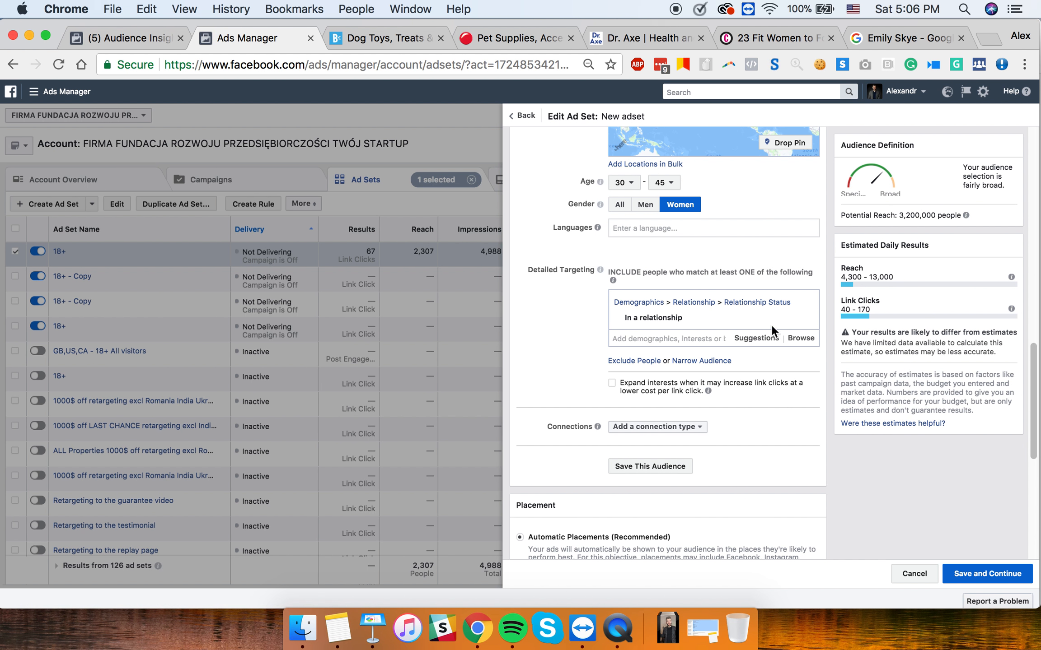
{"action": "left_click", "coordinate": [758, 338]}
{"action": "left_click", "coordinate": [662, 390]}
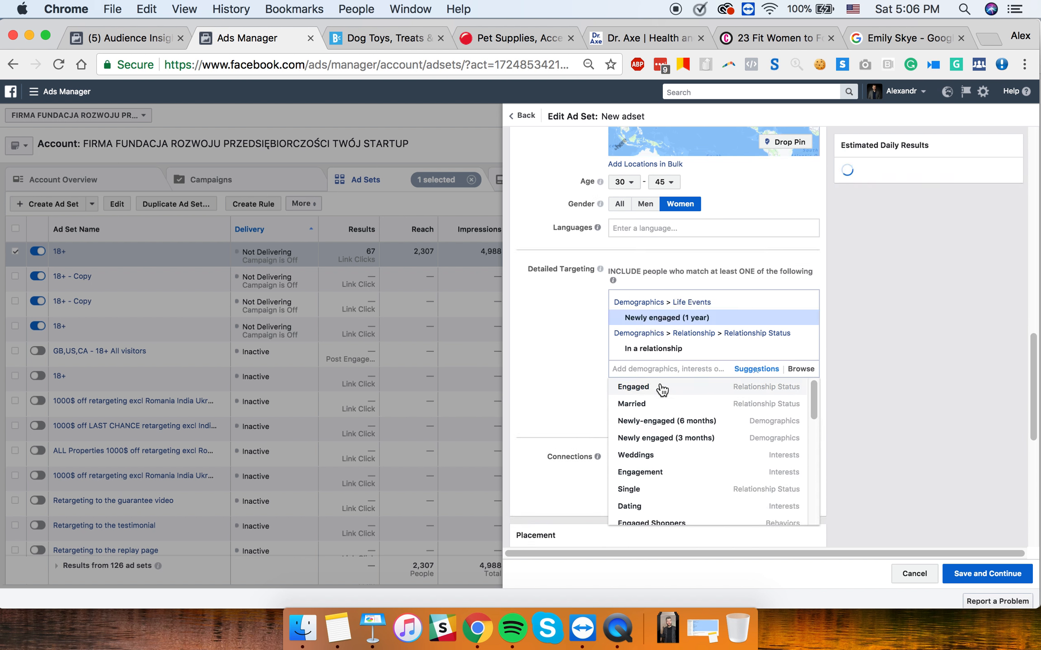
{"action": "left_click", "coordinate": [662, 390]}
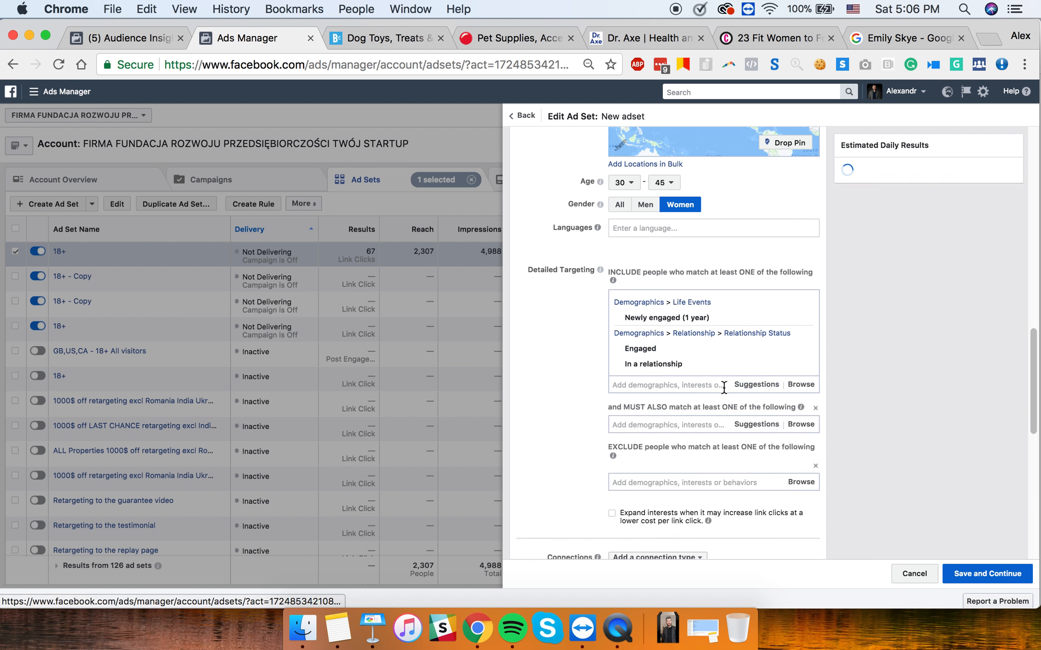
{"action": "left_click", "coordinate": [815, 408]}
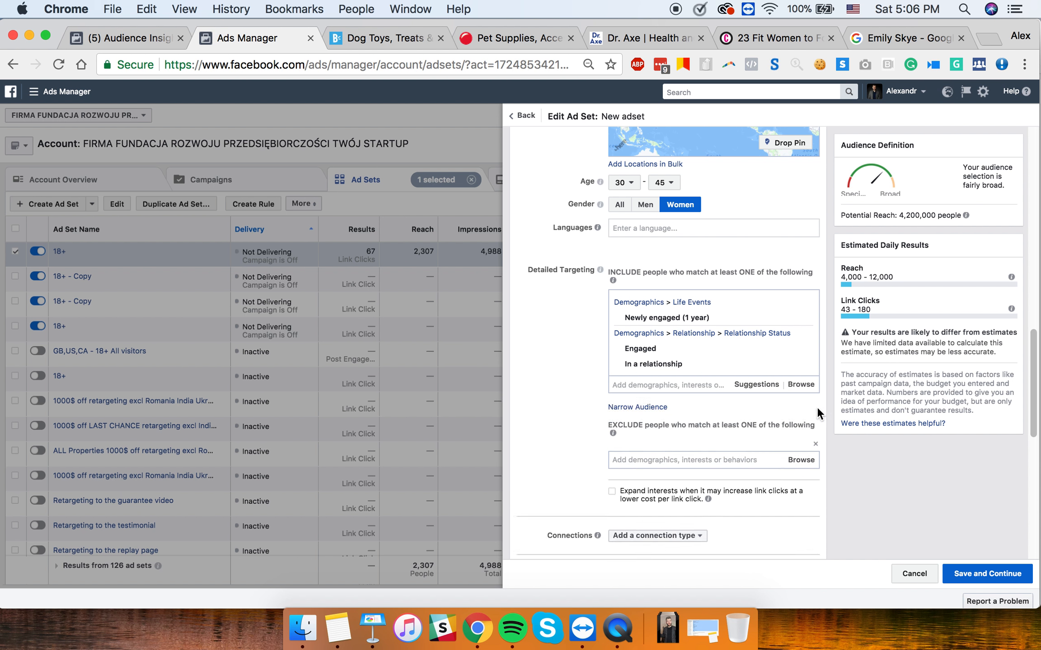
- Remove the empty EXCLUDE box and review the 4,000–12,000 daily reach estimate
{"action": "left_click", "coordinate": [816, 445]}
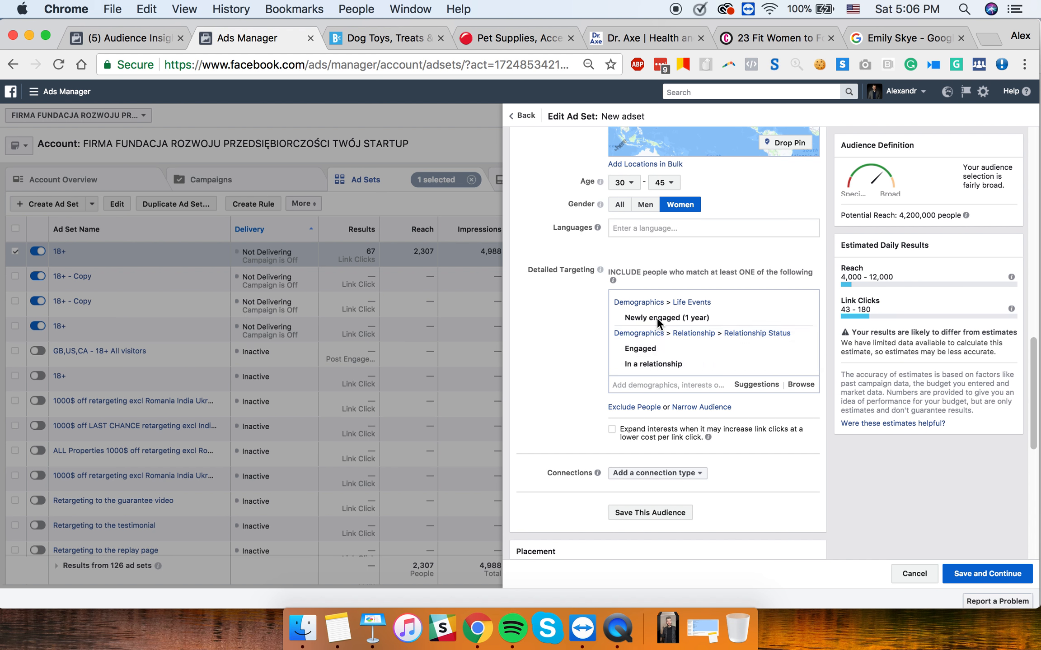
{"action": "mouse_move", "coordinate": [708, 438]}
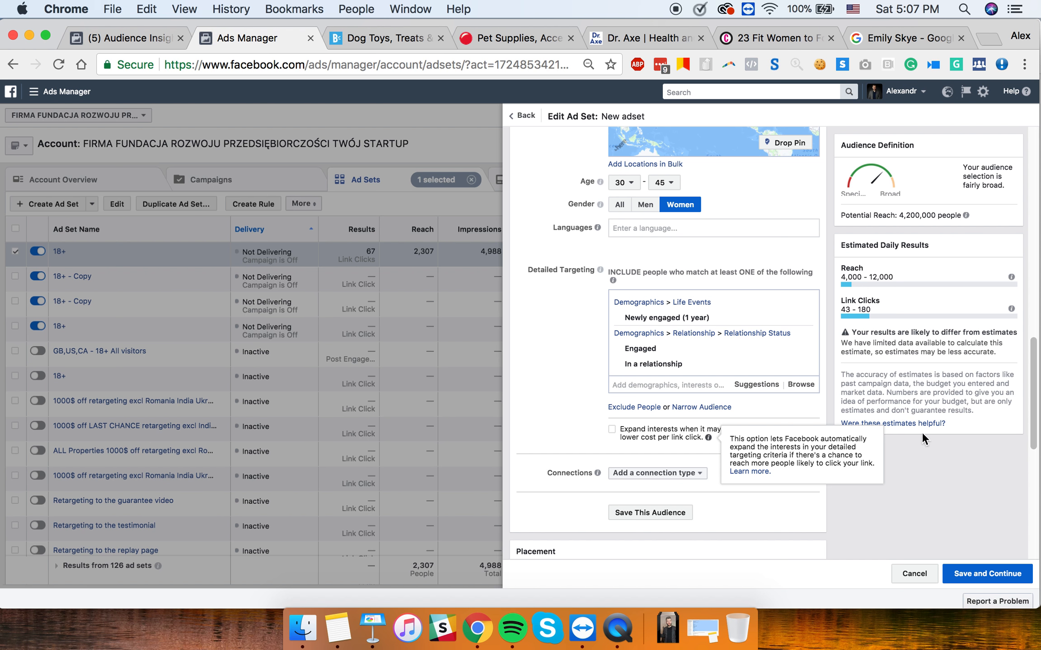
{"action": "scroll", "coordinate": [751, 190], "scroll_direction": "up", "scroll_amount": 2}
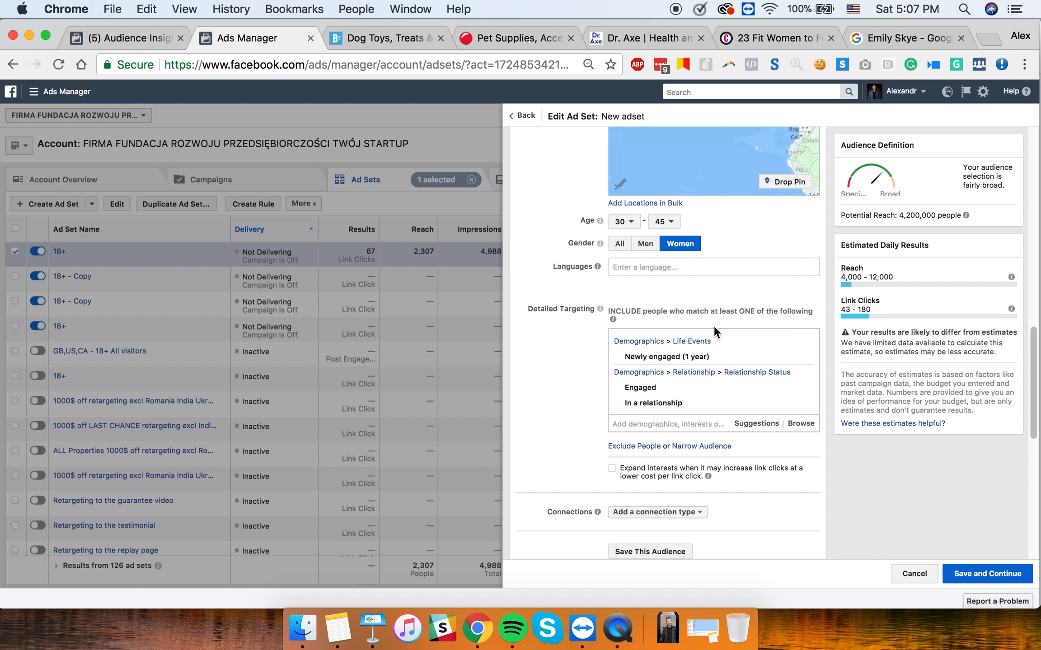
{"action": "scroll", "coordinate": [714, 328], "scroll_direction": "down", "scroll_amount": 12}
{"action": "scroll", "coordinate": [716, 323], "scroll_direction": "up", "scroll_amount": 8}
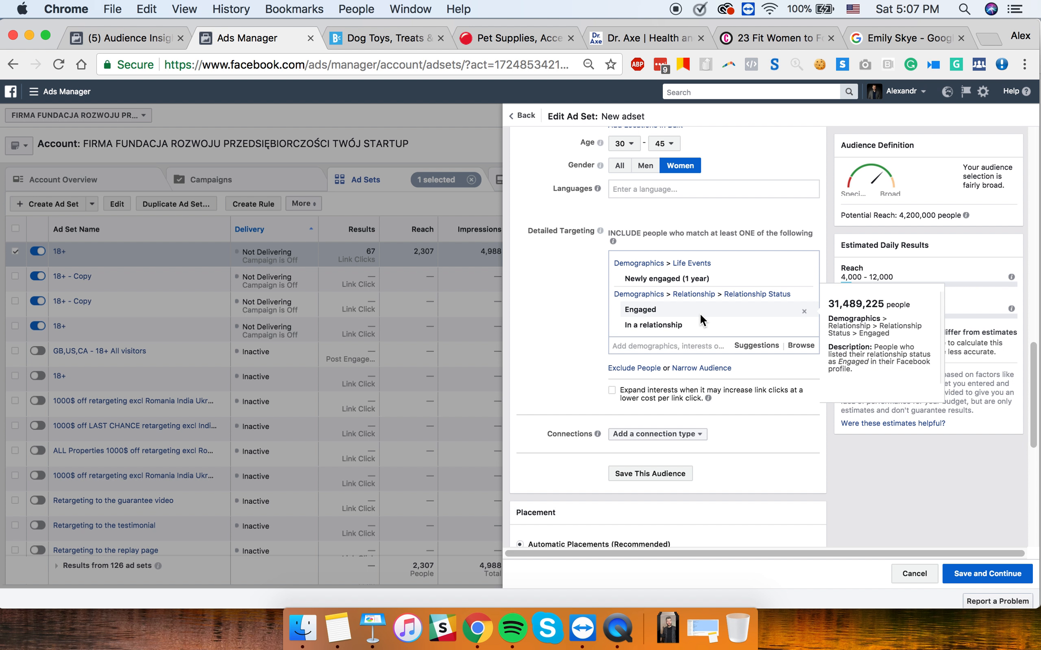
- On Keynote slide 5, fix the misspelled letters in the first competitor's surname
{"action": "left_click", "coordinate": [370, 640]}
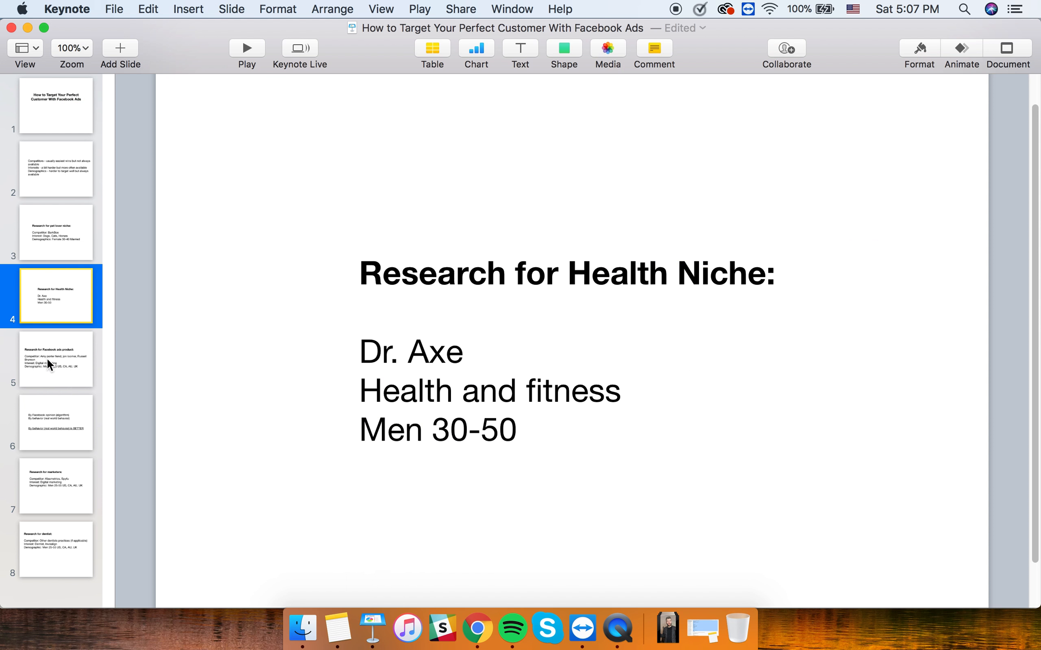
{"action": "left_click", "coordinate": [63, 359]}
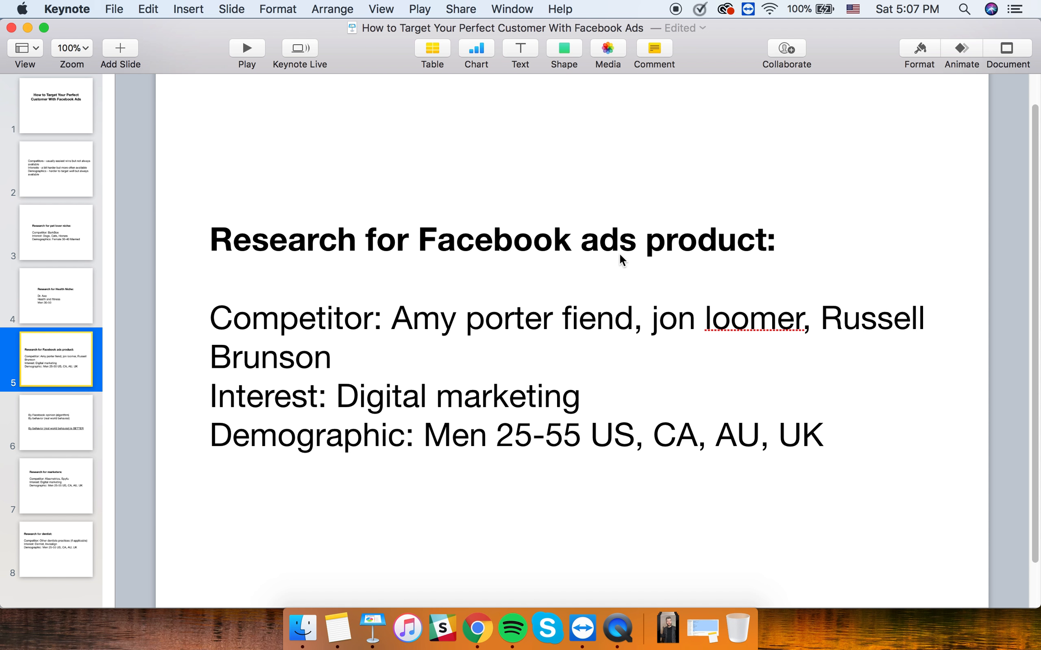
{"action": "left_click", "coordinate": [558, 319]}
{"action": "key", "text": "shift+Right"}
{"action": "key", "text": "shift+Right"}
{"action": "key", "text": "shift+Right"}
{"action": "left_click_drag", "start_coordinate": [559, 322], "coordinate": [550, 322]}
{"action": "type", "text": "fi"}
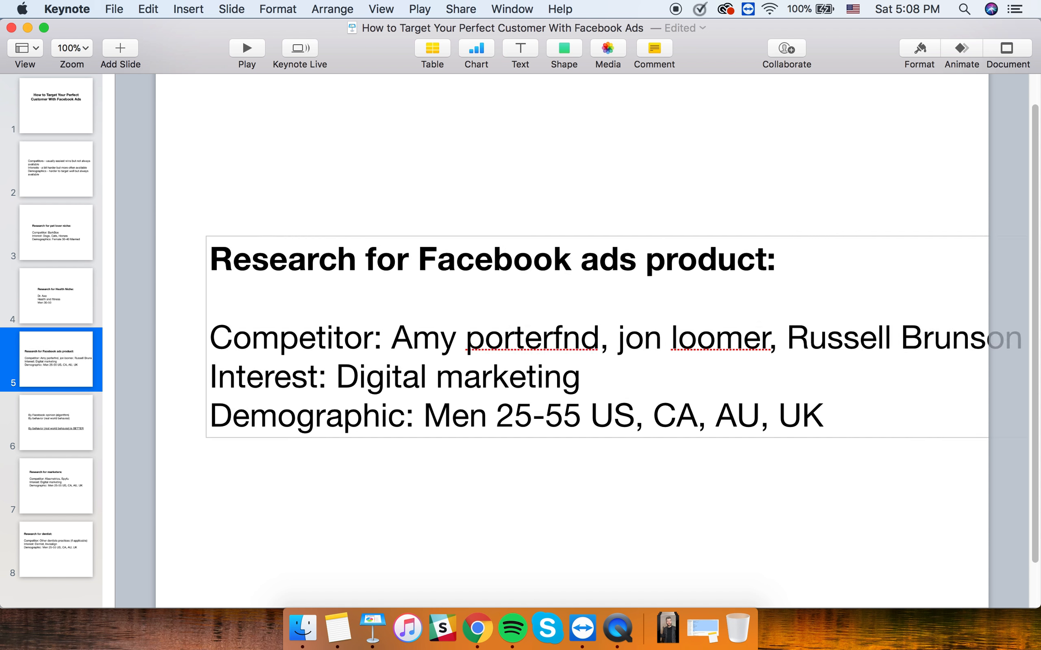
{"action": "key", "text": "Delete"}
{"action": "type", "text": "el"}
- Capitalise the first letter of the competitor's surname and finish editing the text box
{"action": "left_click", "coordinate": [582, 359]}
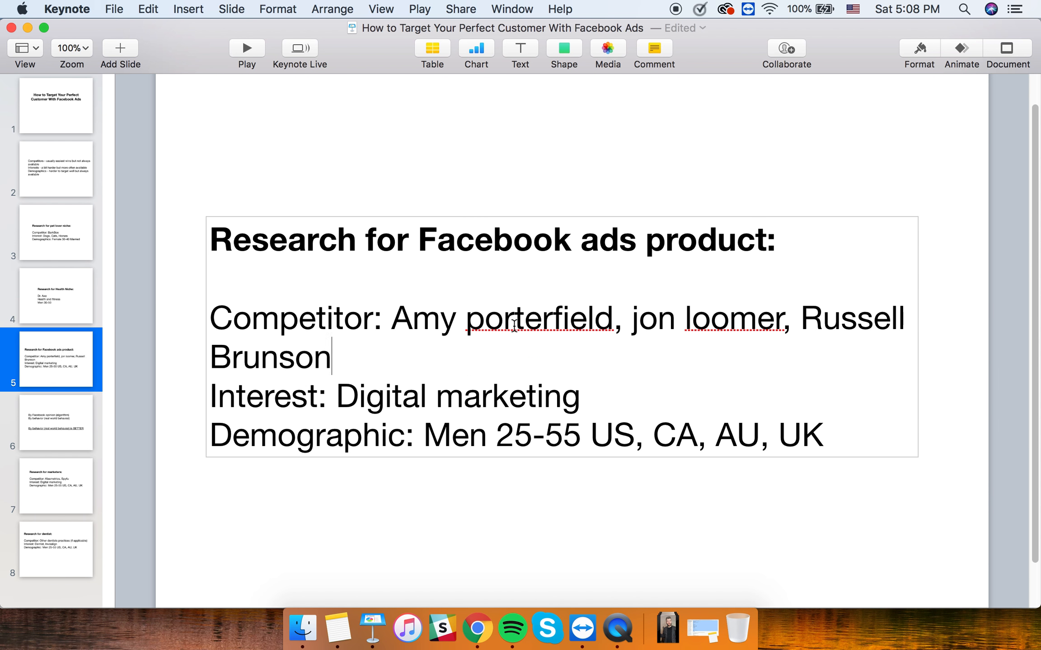
{"action": "left_click", "coordinate": [480, 318]}
{"action": "key", "text": "BackSpace"}
{"action": "type", "text": "P"}
{"action": "left_click", "coordinate": [564, 117]}
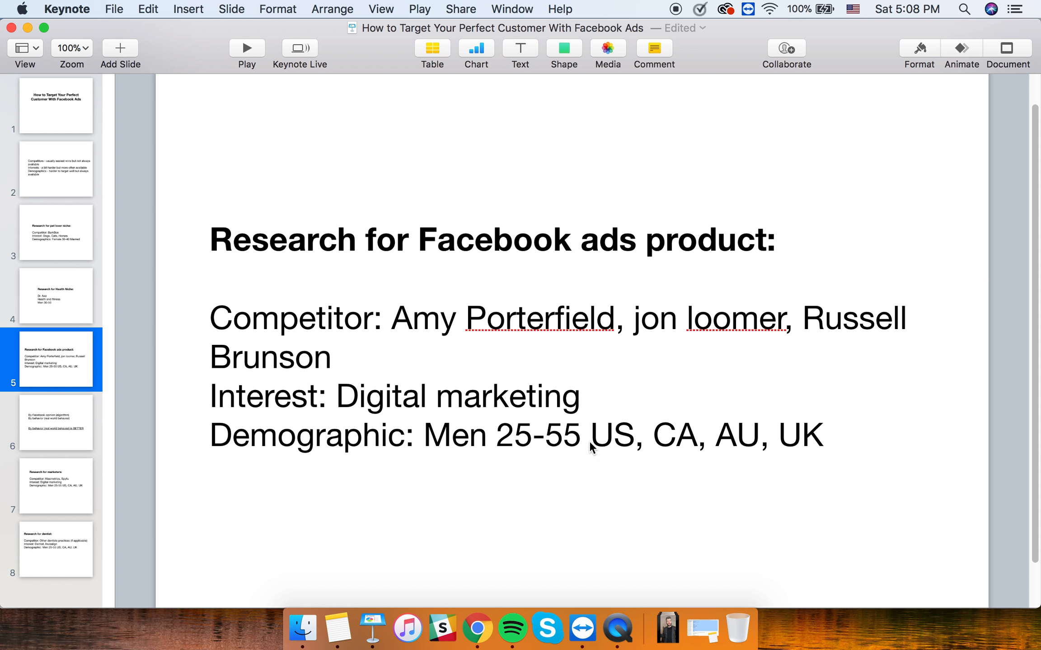
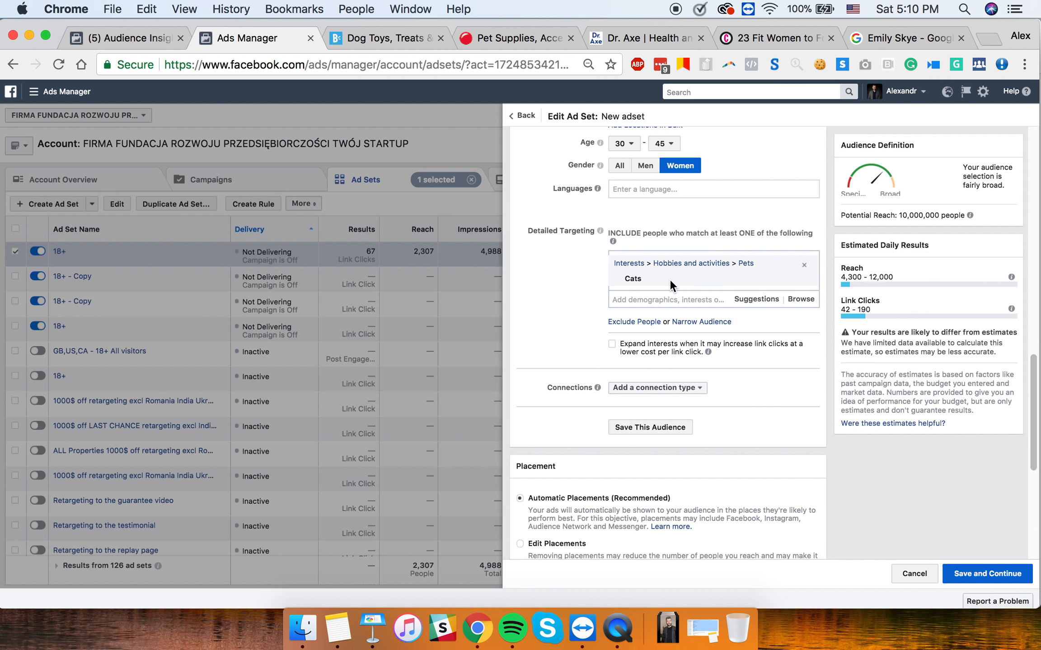
- Review the audience of women aged 30–45 interested in Cats, with 10,000,000 potential reach
{"action": "mouse_move", "coordinate": [625, 284]}
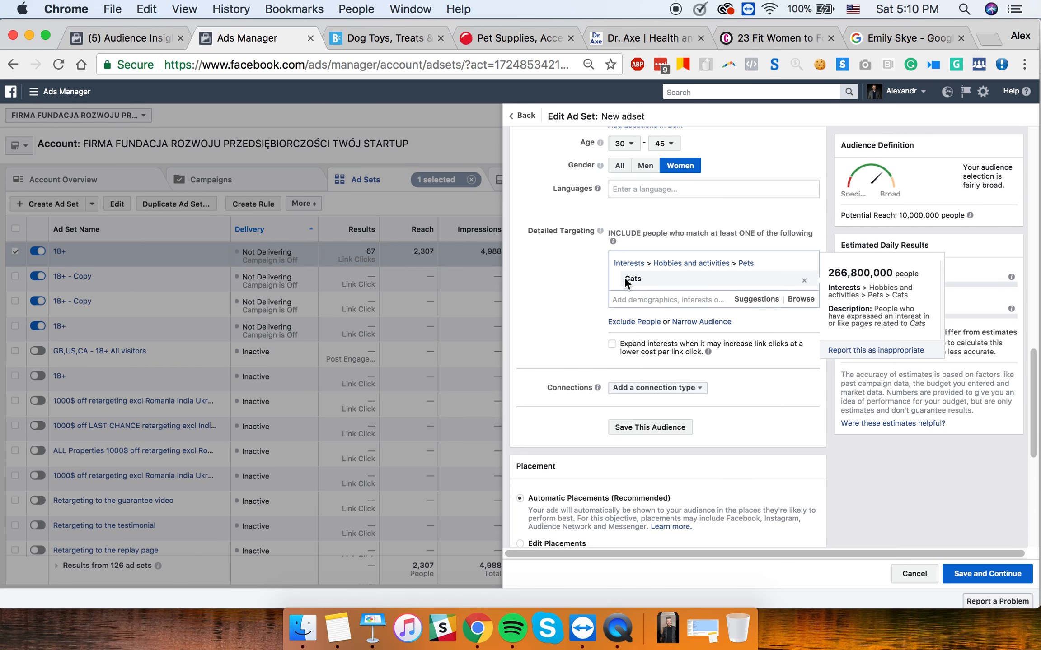
- Search 'russell' and add Russell Brunson as a detailed-targeting interest
{"action": "left_click", "coordinate": [655, 299]}
{"action": "type", "text": "russell"}
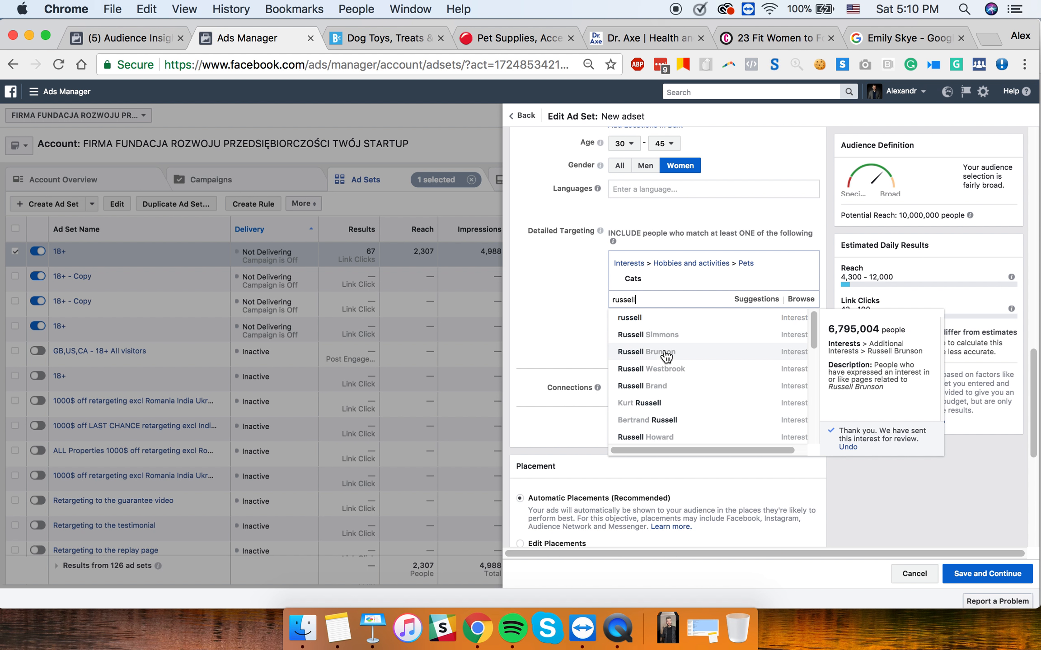
{"action": "left_click", "coordinate": [665, 353]}
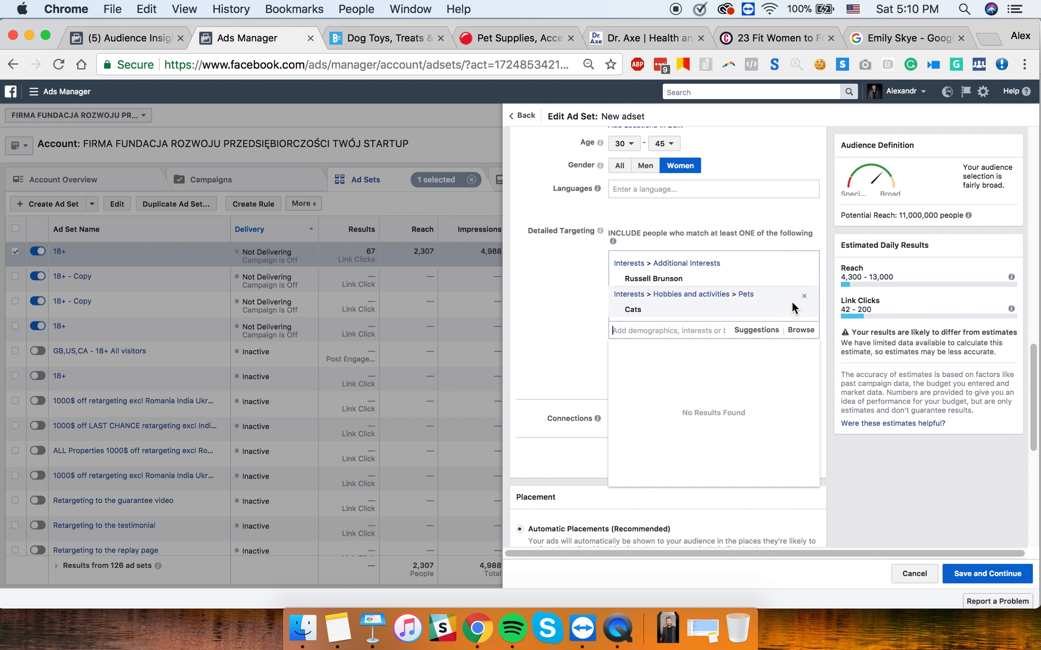
- Remove the Cats interest, leaving a potential reach under 1,000 people
{"action": "left_click", "coordinate": [804, 297]}
{"action": "left_click", "coordinate": [569, 303]}
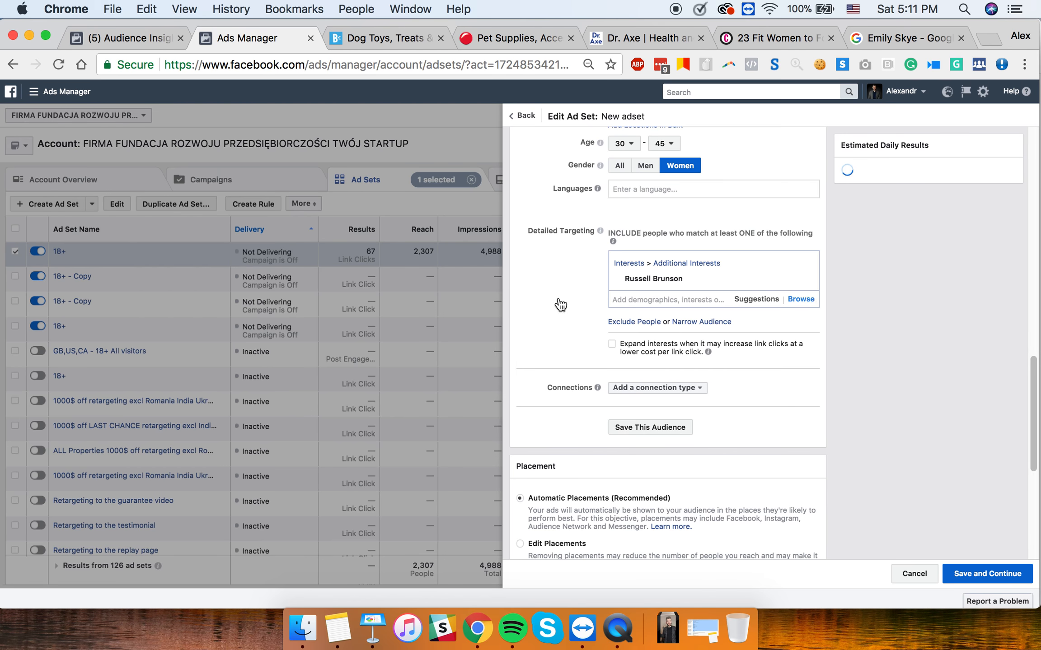
{"action": "scroll", "coordinate": [599, 279], "scroll_direction": "up", "scroll_amount": 5}
{"action": "scroll", "coordinate": [600, 282], "scroll_direction": "up", "scroll_amount": 6}
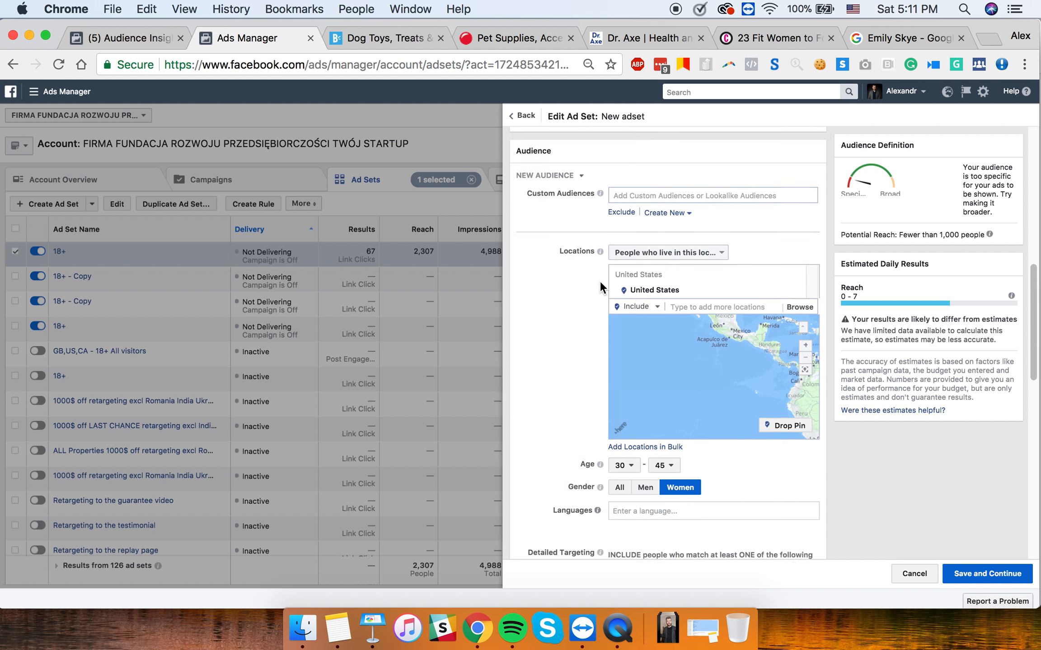
{"action": "scroll", "coordinate": [600, 281], "scroll_direction": "down", "scroll_amount": 10}
{"action": "scroll", "coordinate": [600, 281], "scroll_direction": "down", "scroll_amount": 7}
{"action": "scroll", "coordinate": [599, 279], "scroll_direction": "up", "scroll_amount": 9}
{"action": "scroll", "coordinate": [599, 279], "scroll_direction": "down", "scroll_amount": 3}
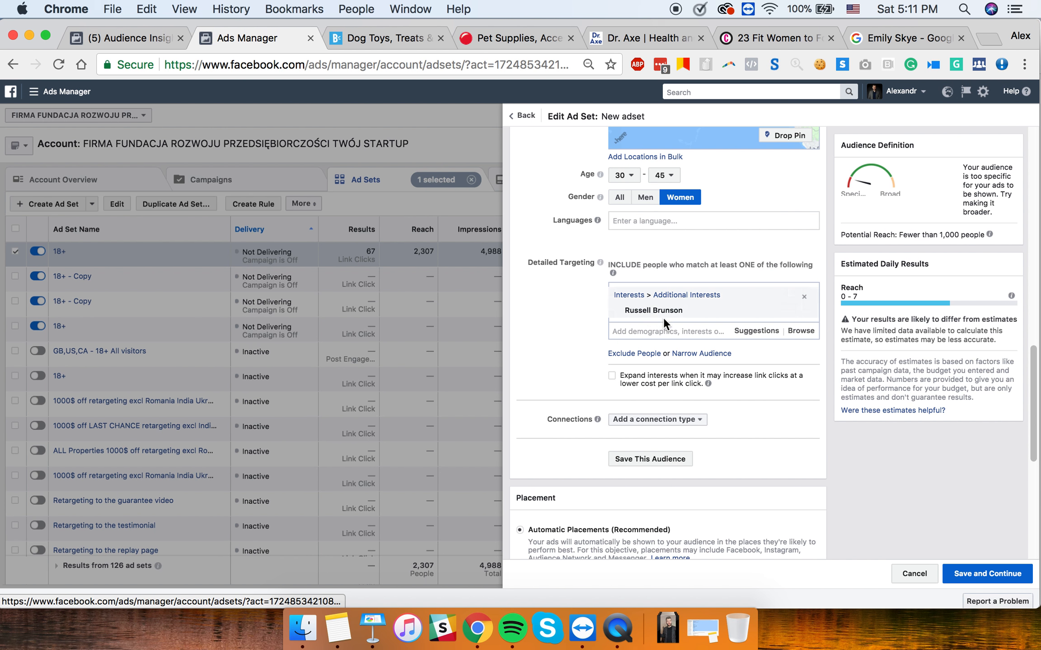
{"action": "mouse_move", "coordinate": [677, 309]}
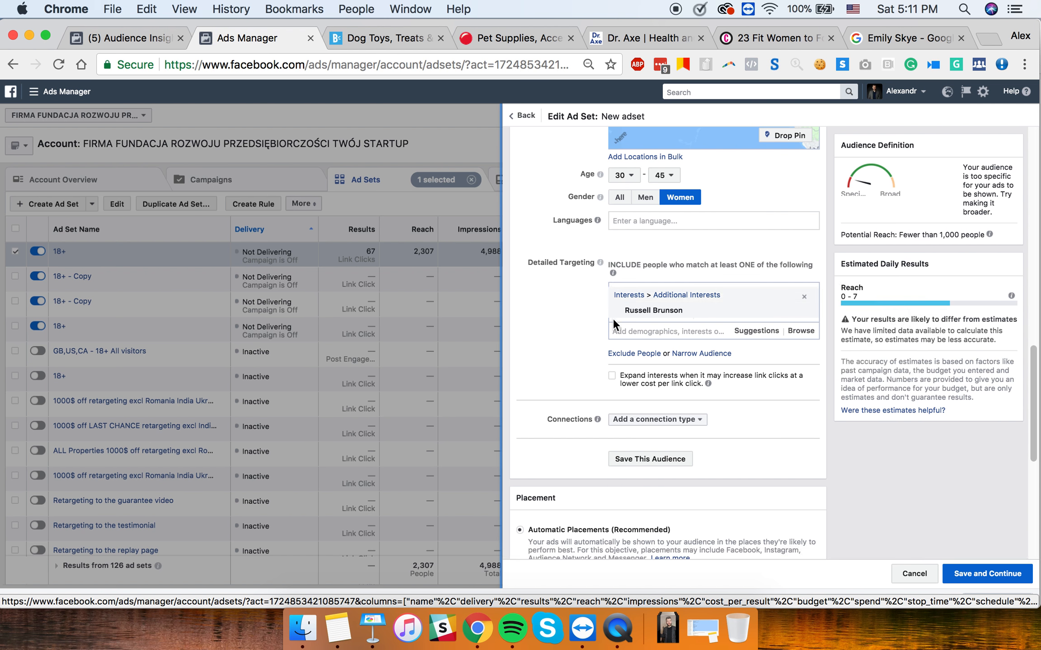
{"action": "left_click", "coordinate": [657, 334]}
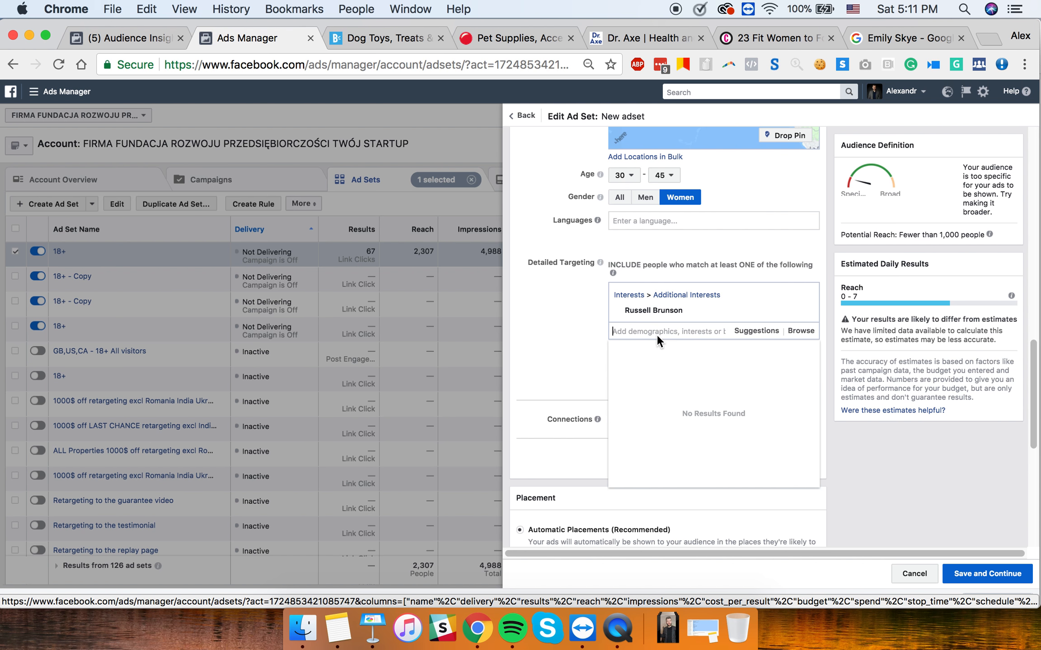
{"action": "type", "text": "i love cats"}
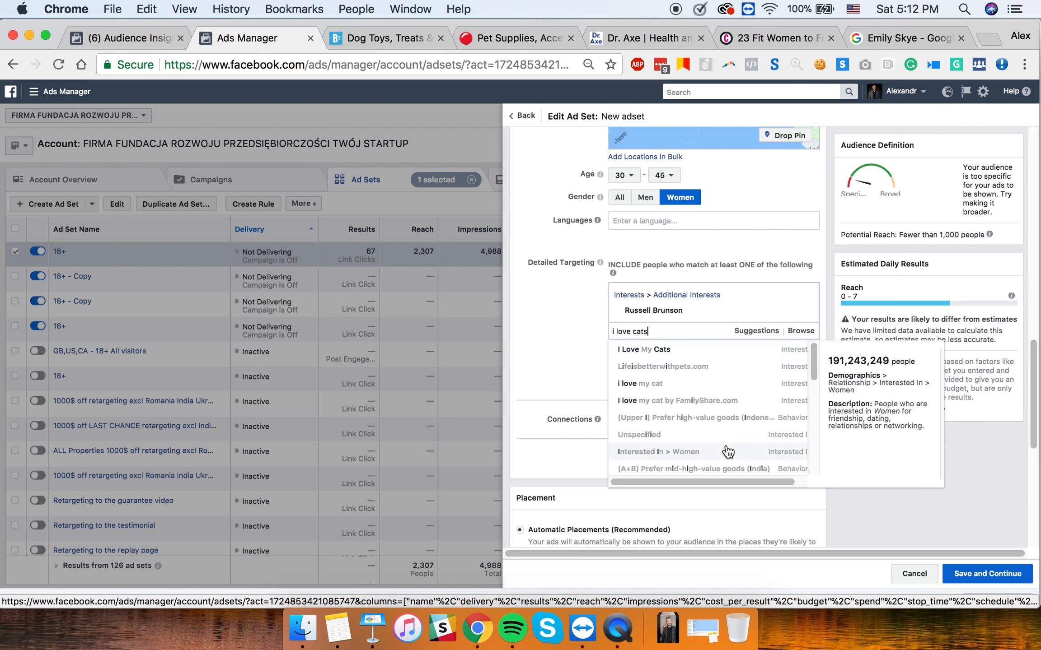
{"action": "left_click_drag", "start_coordinate": [694, 332], "coordinate": [575, 327]}
{"action": "key", "text": "BackSpace"}
{"action": "left_click", "coordinate": [585, 327]}
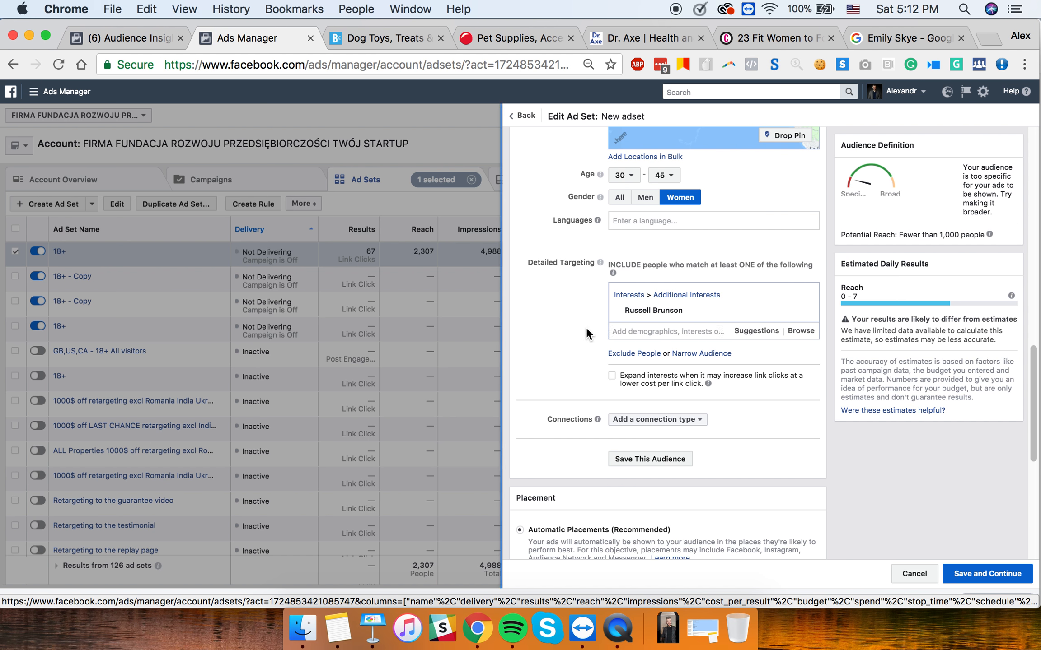
{"action": "left_click", "coordinate": [628, 333]}
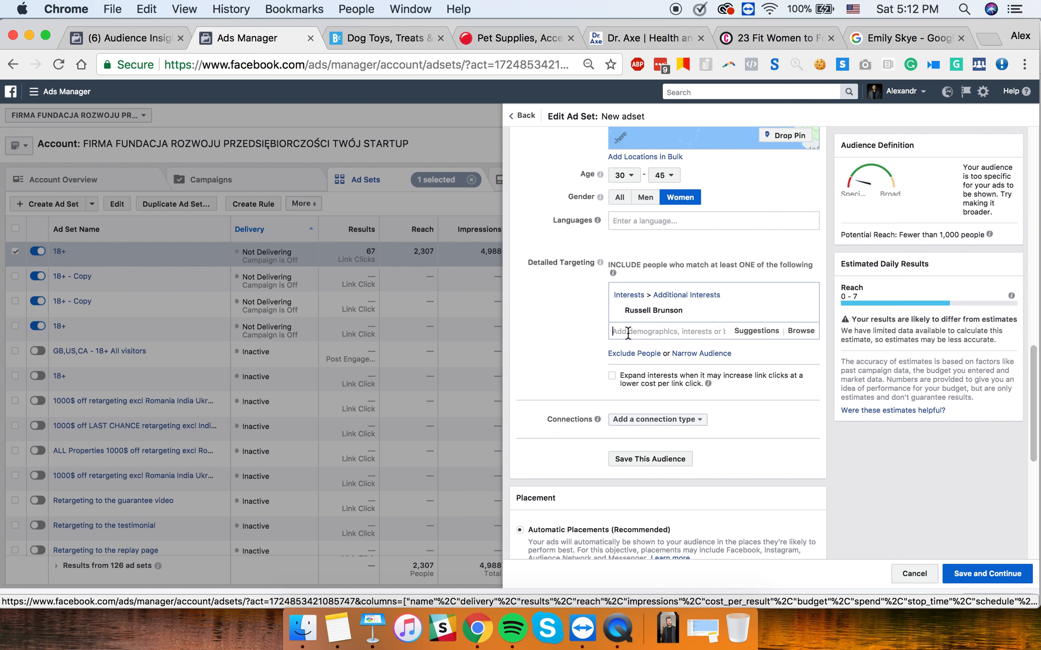
{"action": "type", "text": "cats"}
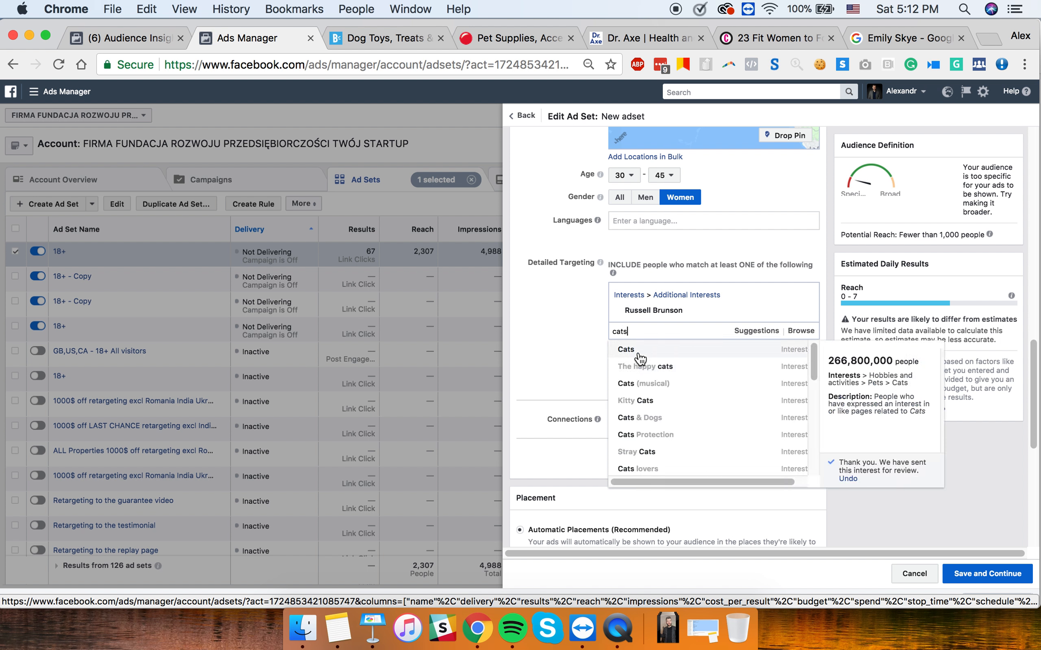
{"action": "left_click", "coordinate": [584, 348]}
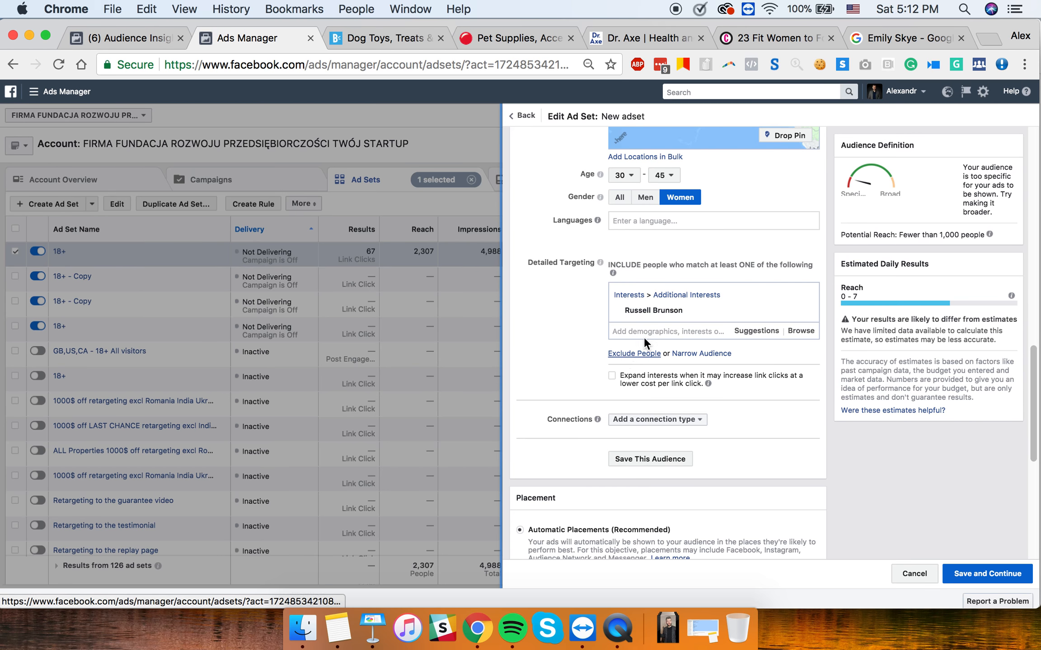
{"action": "left_click", "coordinate": [372, 628]}
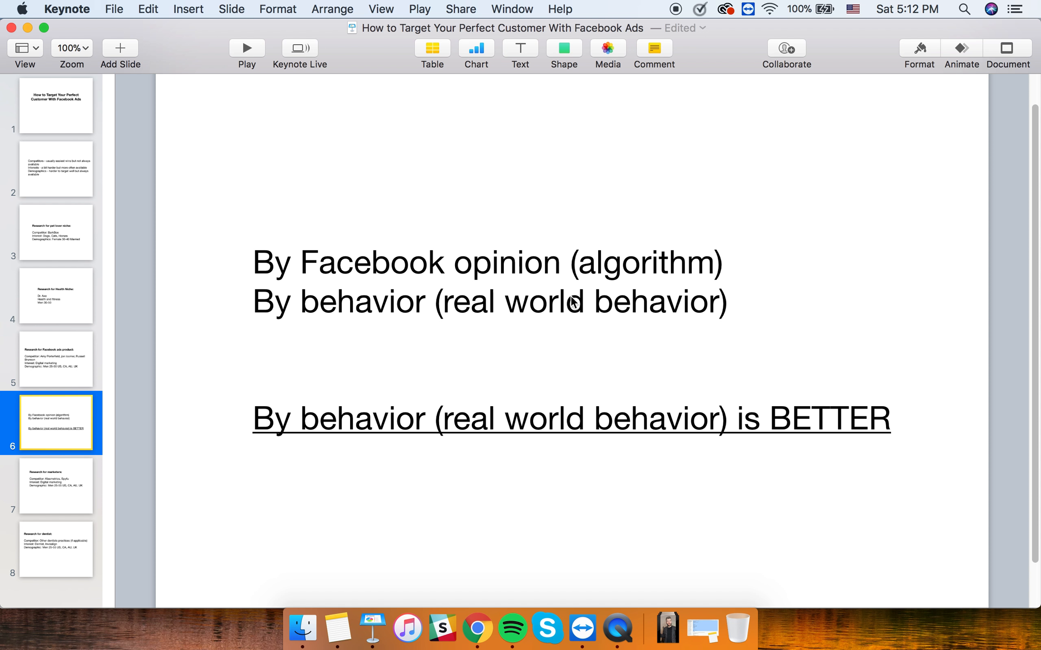
{"action": "left_click", "coordinate": [476, 628]}
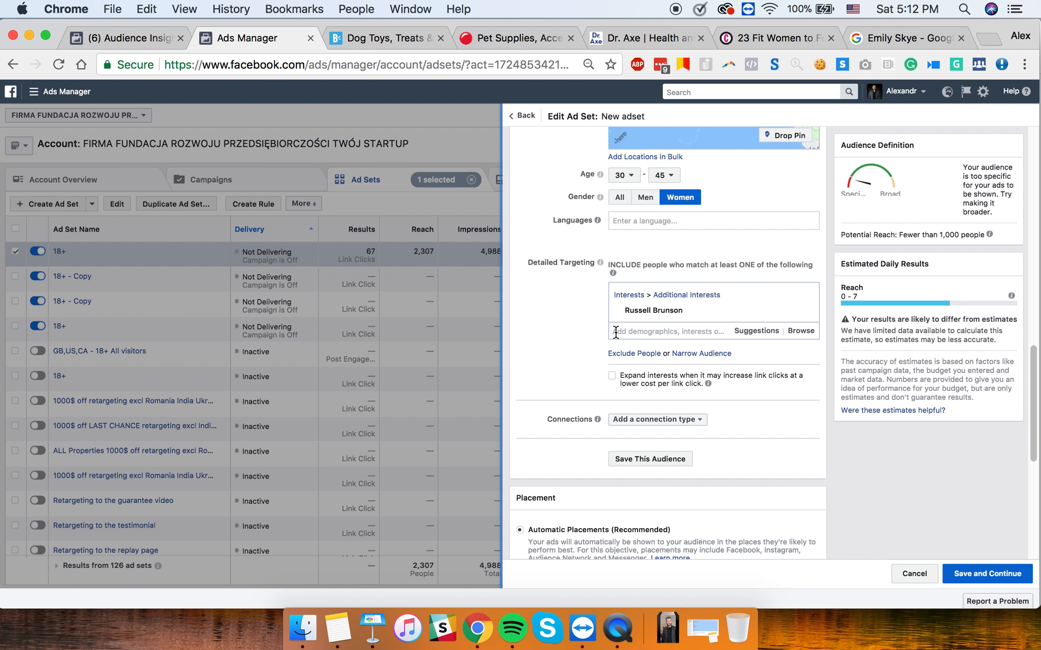
- Search 'digital marketing' and add the Digital marketing interest
{"action": "mouse_move", "coordinate": [625, 311]}
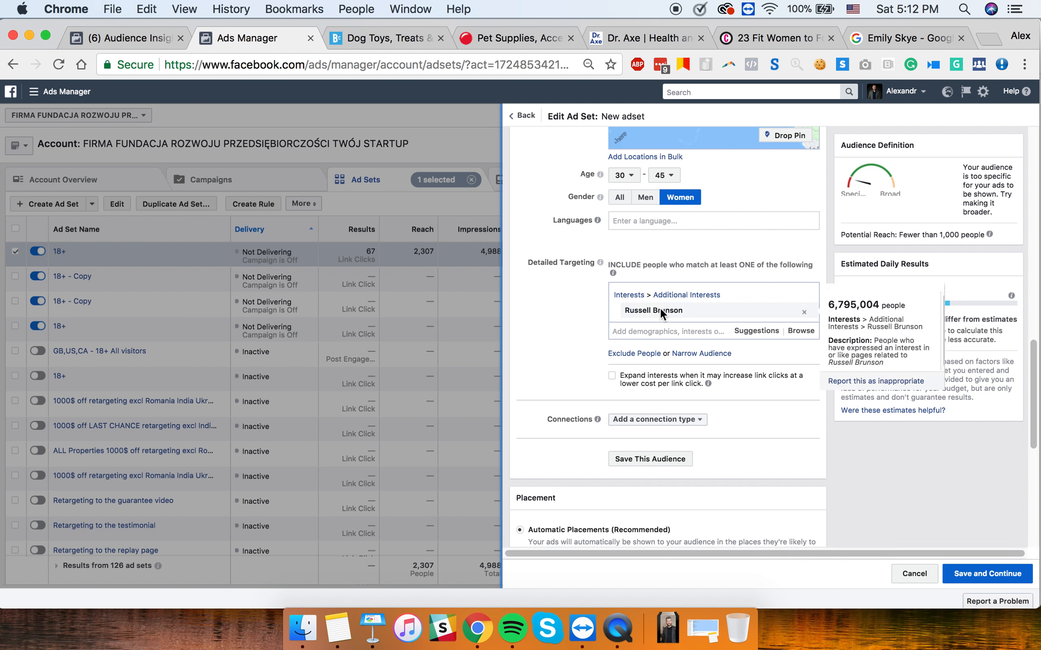
{"action": "left_click_drag", "start_coordinate": [632, 312], "coordinate": [635, 334]}
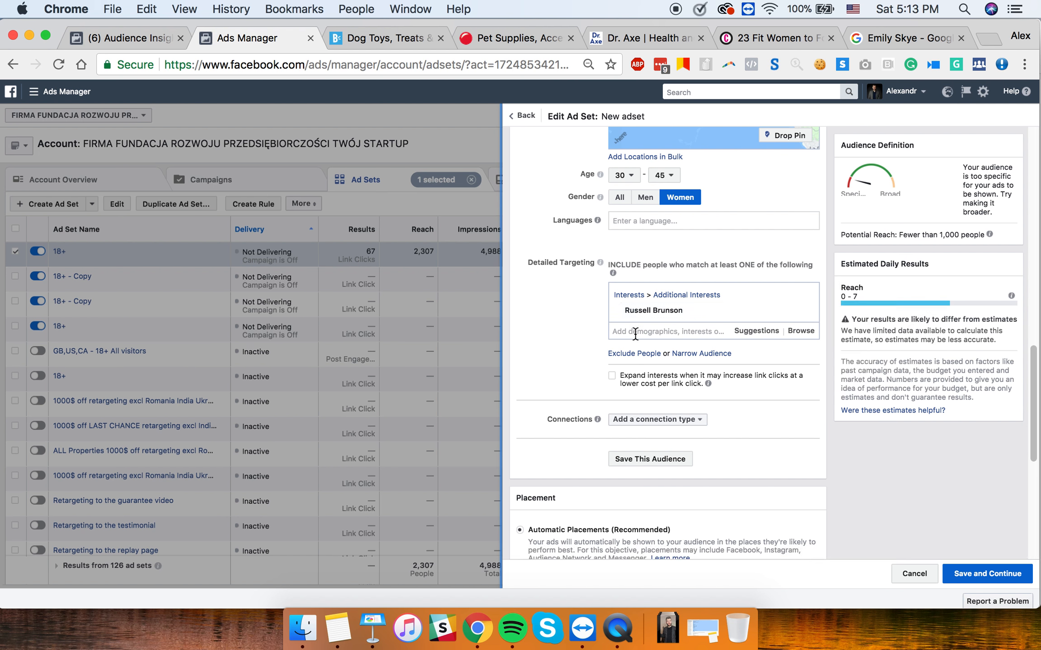
{"action": "left_click", "coordinate": [635, 334]}
{"action": "type", "text": "on"}
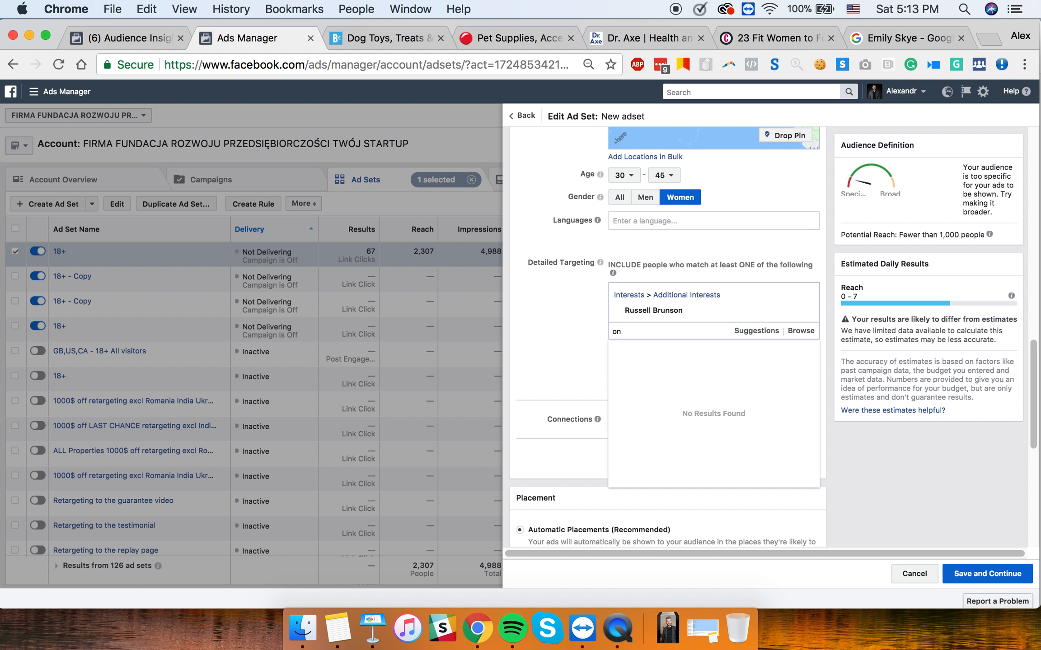
{"action": "type", "text": "line mar"}
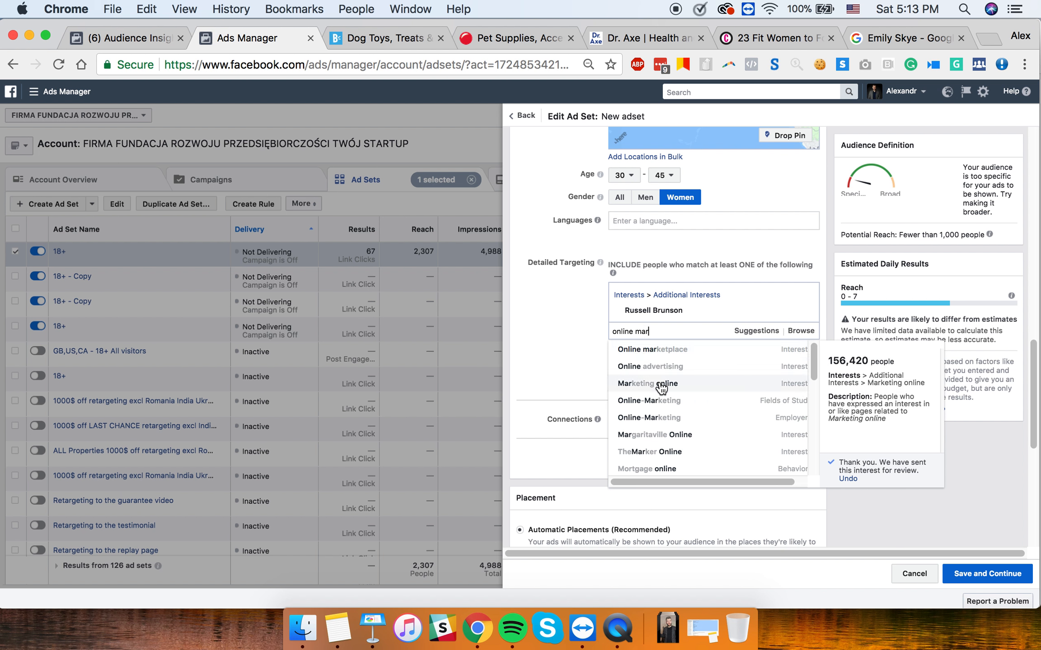
{"action": "triple_click", "coordinate": [670, 330]}
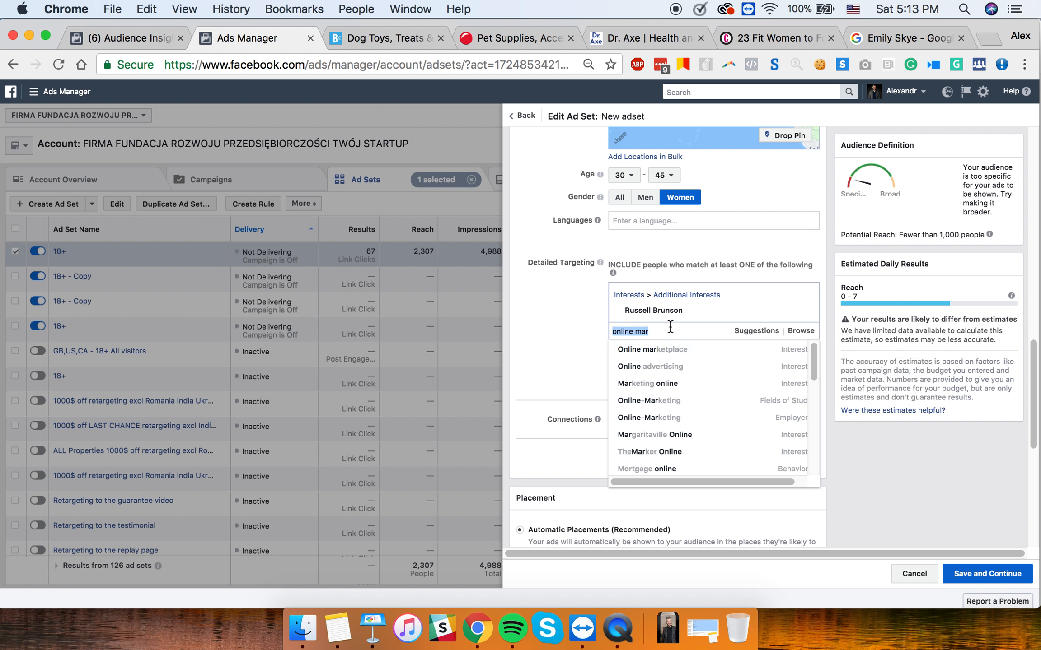
{"action": "type", "text": "digital marketing"}
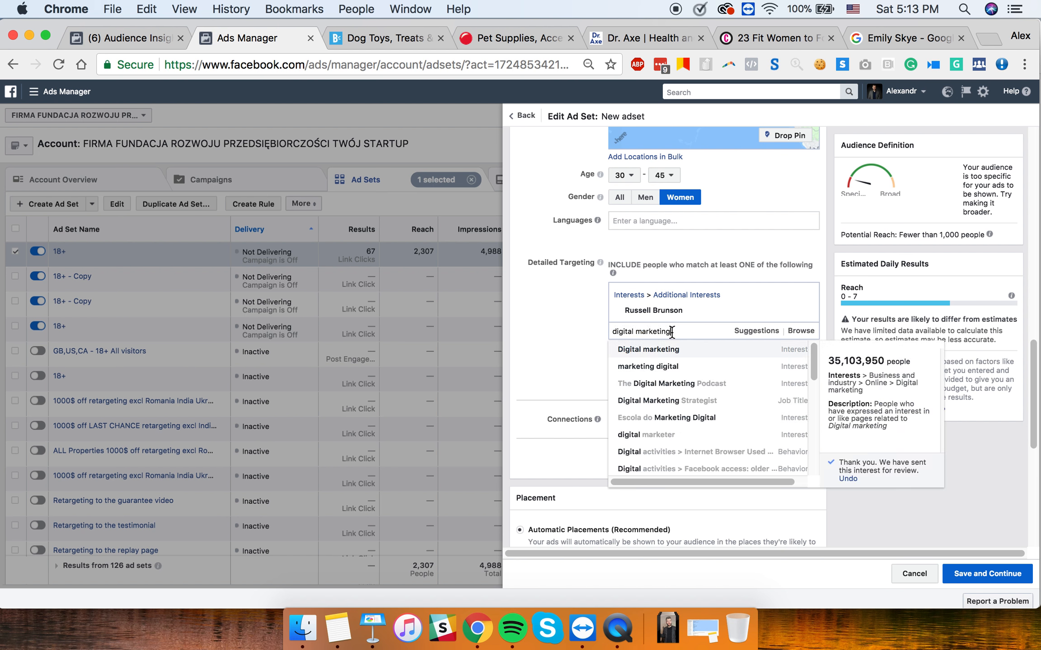
{"action": "left_click", "coordinate": [676, 350]}
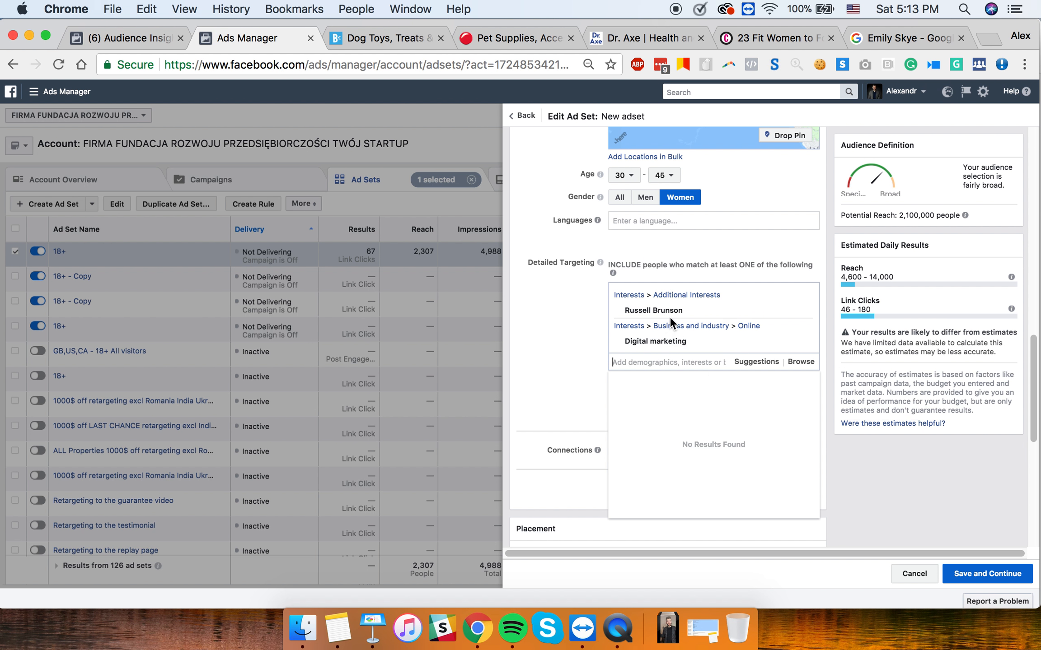
- Remove Digital marketing again and bring up Keynote slide 6 on behavior targeting
{"action": "mouse_move", "coordinate": [669, 339]}
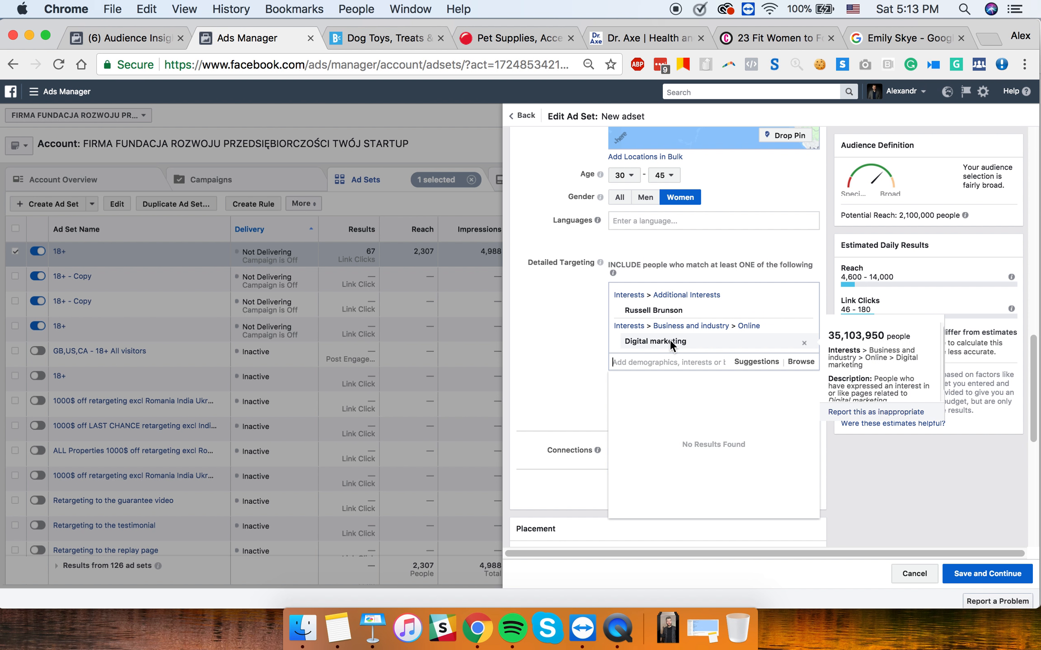
{"action": "mouse_move", "coordinate": [656, 311]}
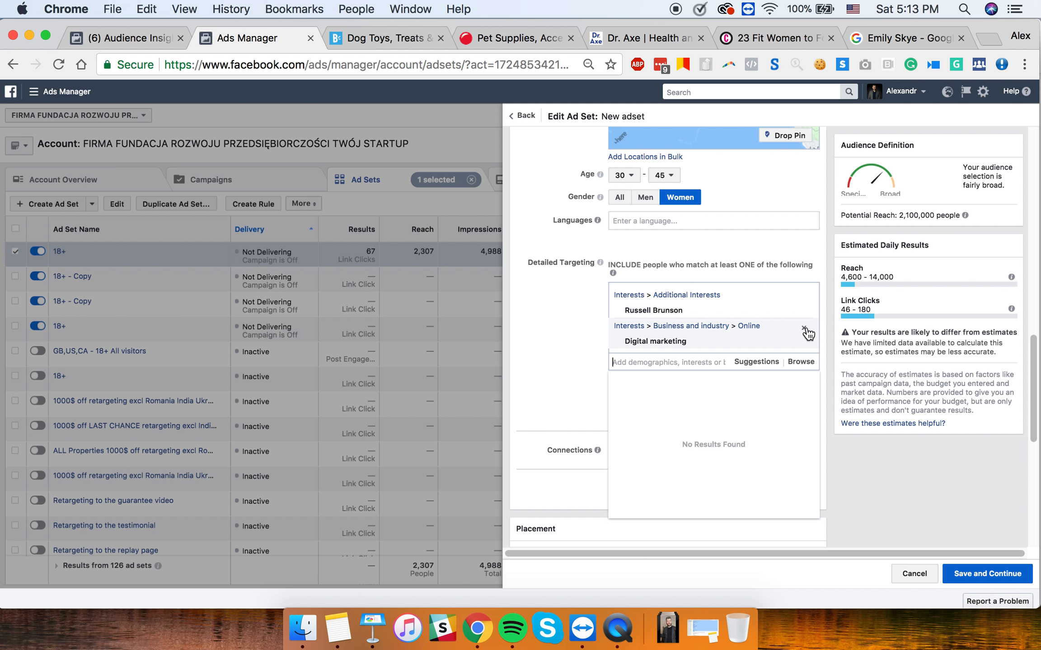
{"action": "left_click", "coordinate": [804, 329]}
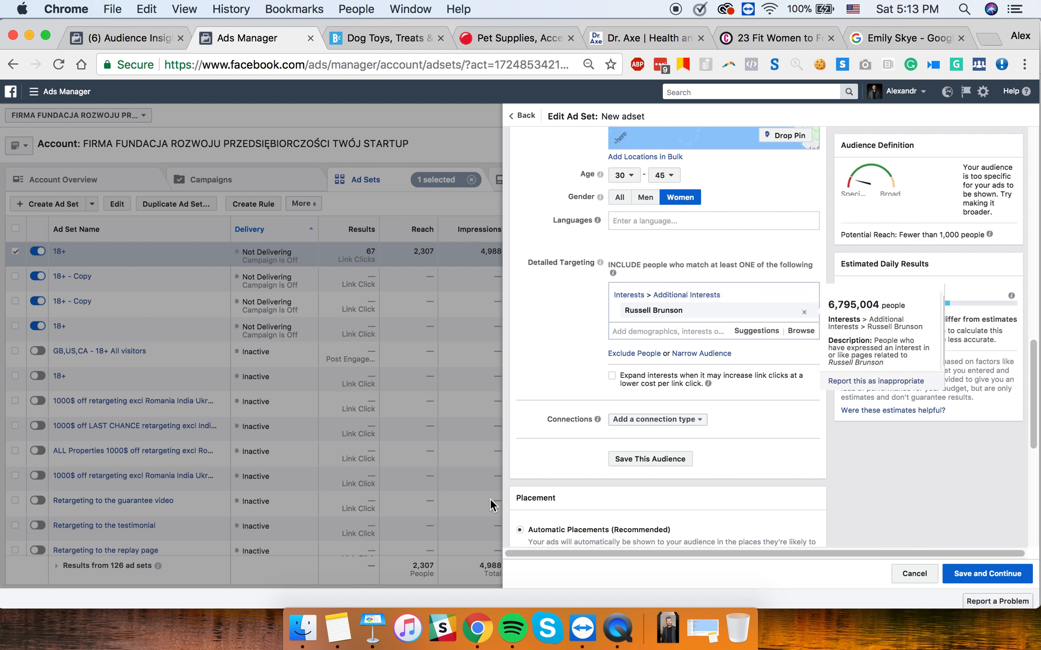
{"action": "left_click", "coordinate": [373, 628]}
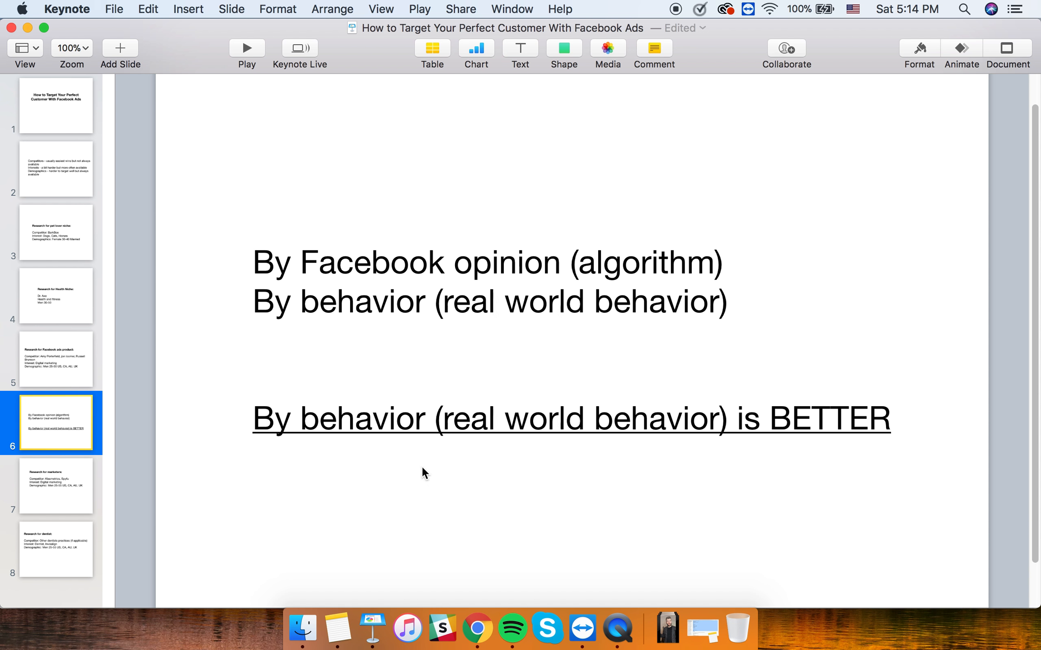
- View Keynote slide 7, Research for marketers, then return to Ads Manager in Chrome
{"action": "left_click", "coordinate": [54, 477]}
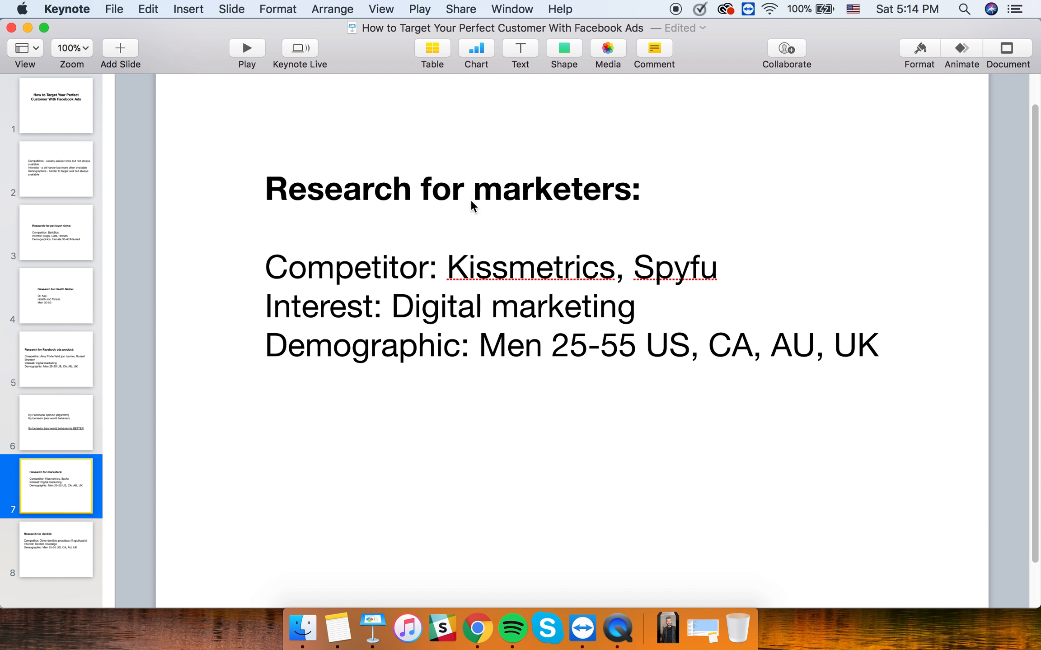
{"action": "left_click", "coordinate": [477, 628]}
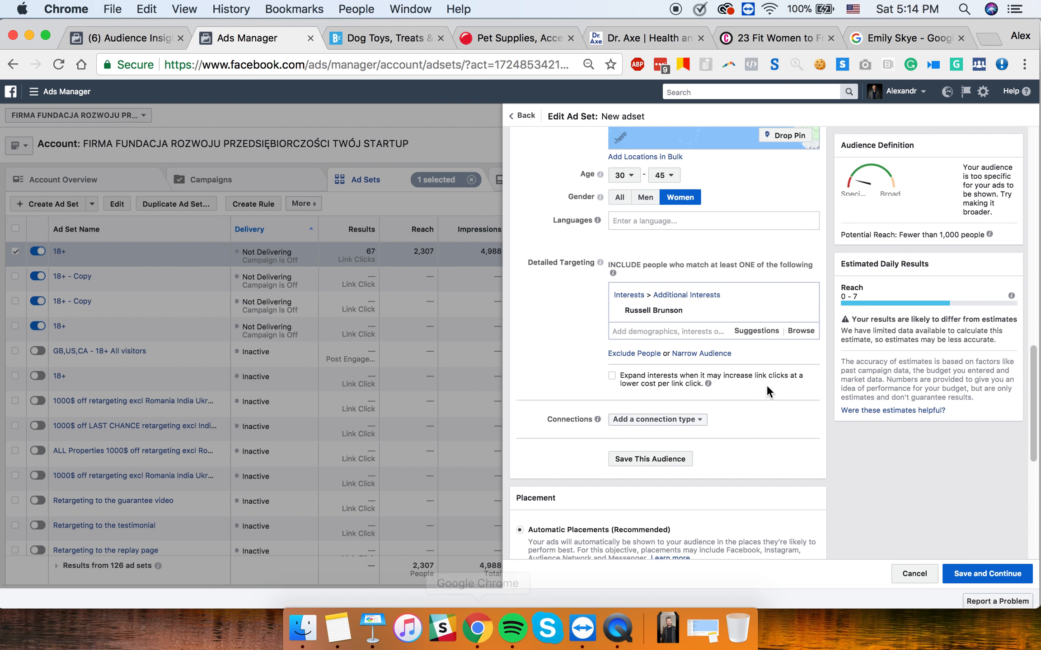
- Replace the Russell Brunson interest with KISSmetrics
{"action": "left_click", "coordinate": [809, 310]}
{"action": "left_click", "coordinate": [670, 296]}
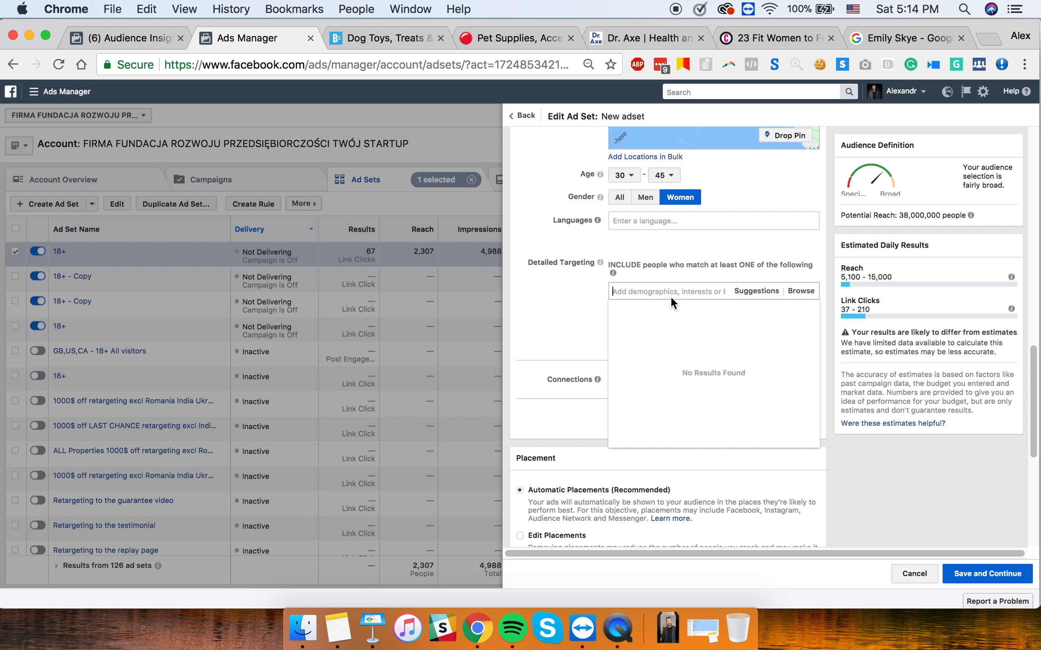
{"action": "type", "text": "kissmetrics"}
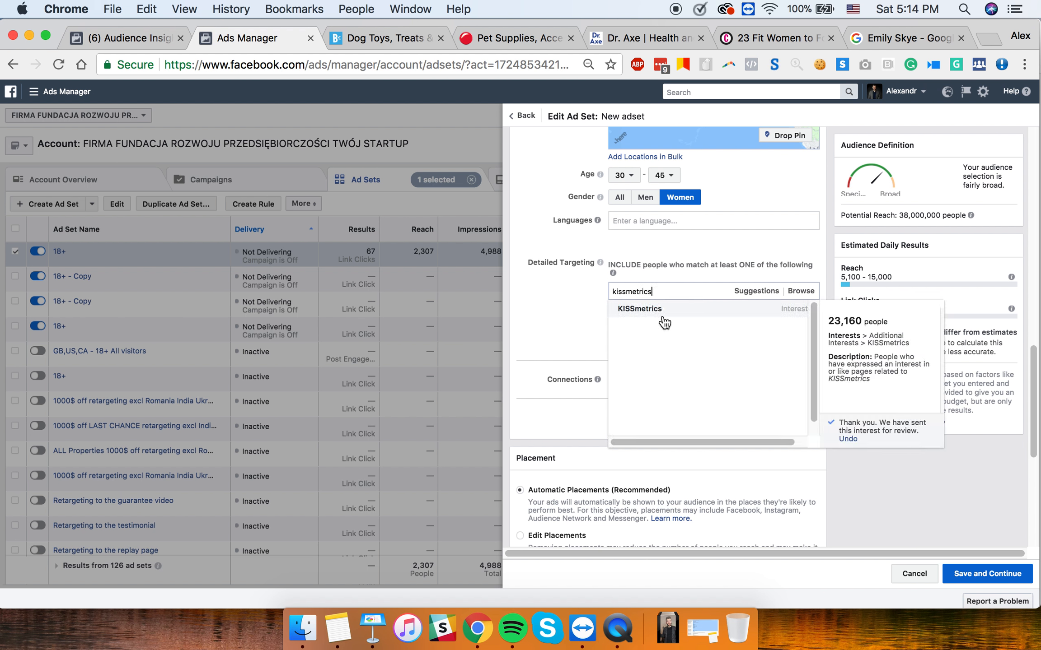
{"action": "left_click", "coordinate": [659, 311]}
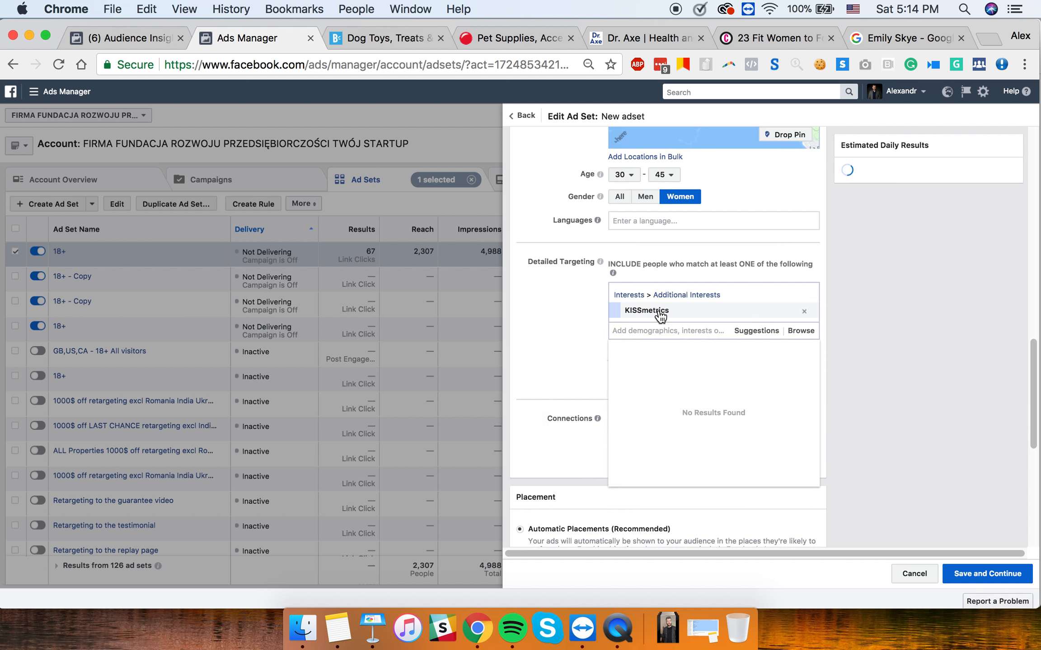
{"action": "left_click", "coordinate": [554, 313]}
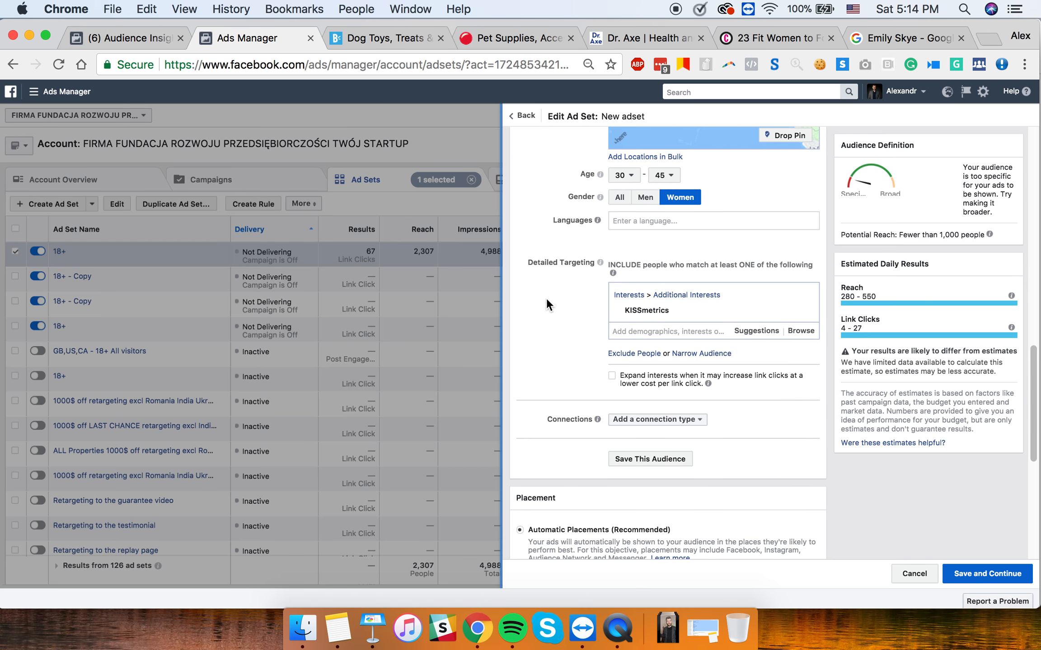
- Set Gender to All and the age range to 20–65+
{"action": "scroll", "coordinate": [574, 285], "scroll_direction": "up", "scroll_amount": 2}
{"action": "mouse_move", "coordinate": [598, 269]}
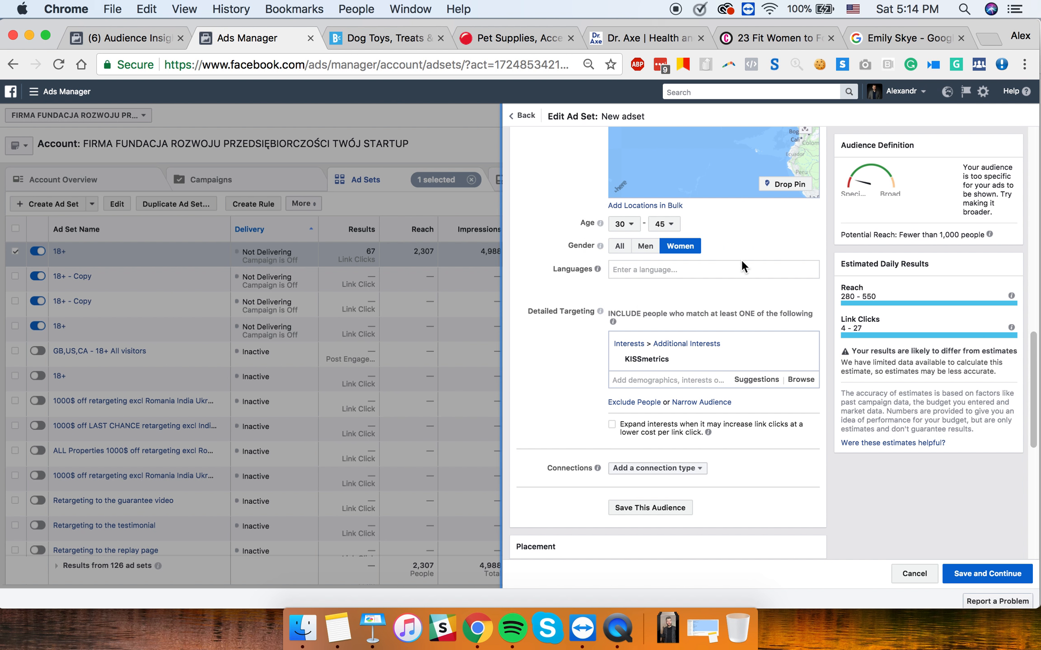
{"action": "left_click", "coordinate": [618, 246]}
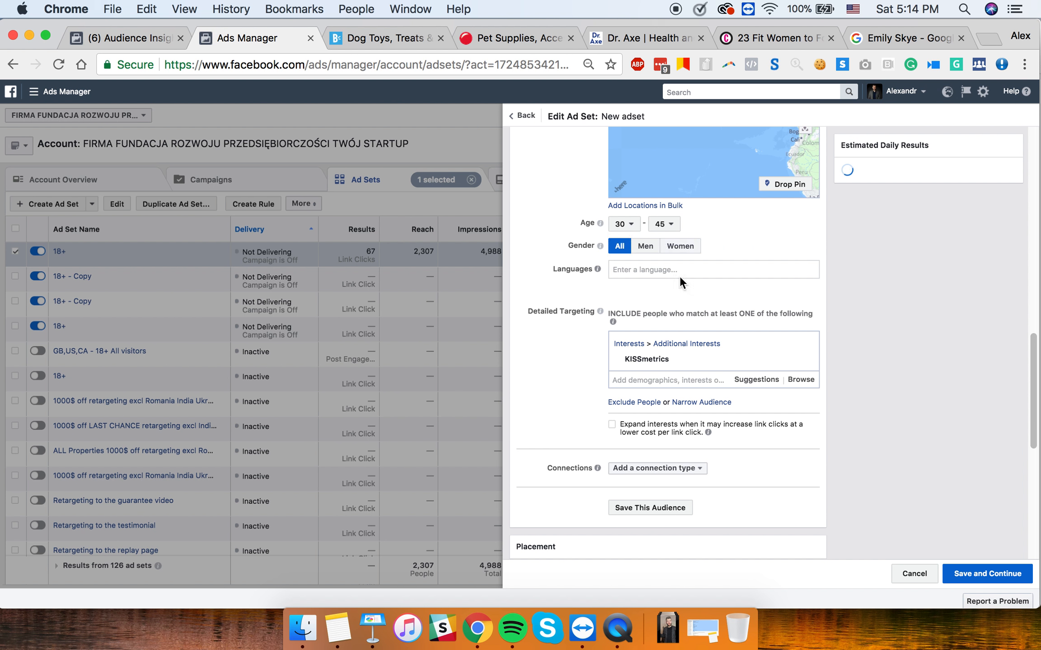
{"action": "scroll", "coordinate": [677, 406], "scroll_direction": "up", "scroll_amount": 5}
{"action": "left_click", "coordinate": [663, 380]}
{"action": "scroll", "coordinate": [673, 416], "scroll_direction": "down", "scroll_amount": 5}
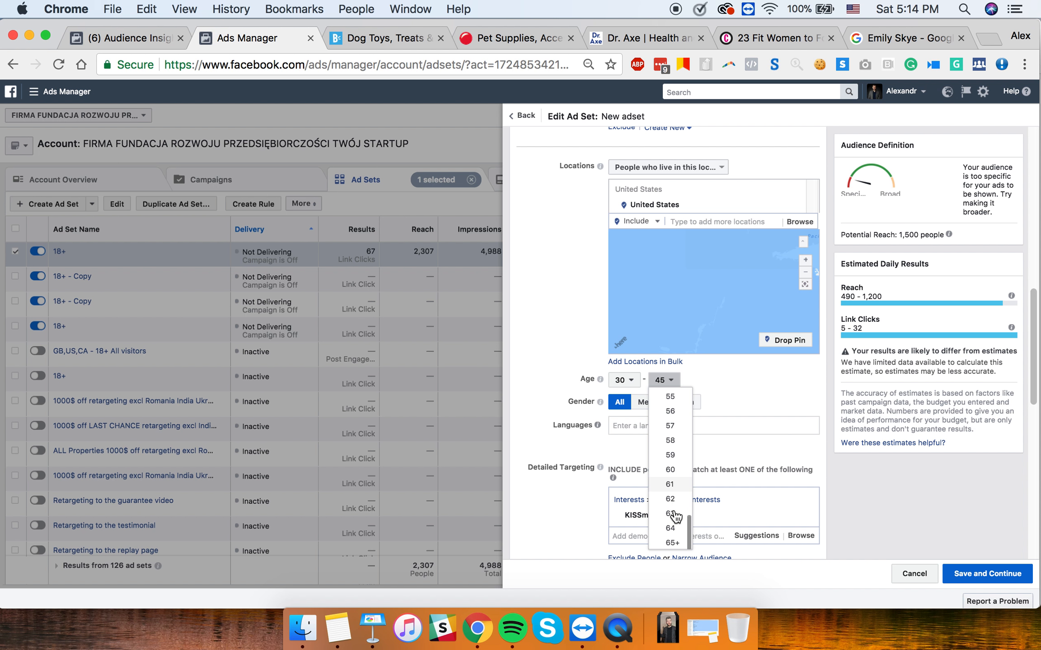
{"action": "left_click", "coordinate": [672, 542]}
{"action": "left_click", "coordinate": [624, 380]}
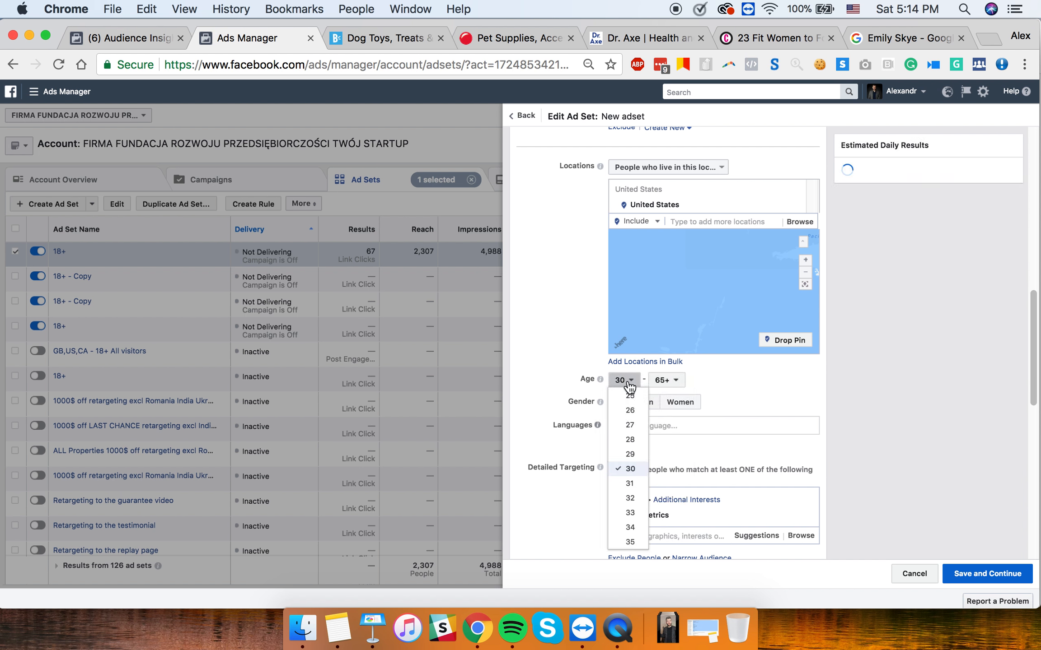
{"action": "scroll", "coordinate": [626, 424], "scroll_direction": "up", "scroll_amount": 2}
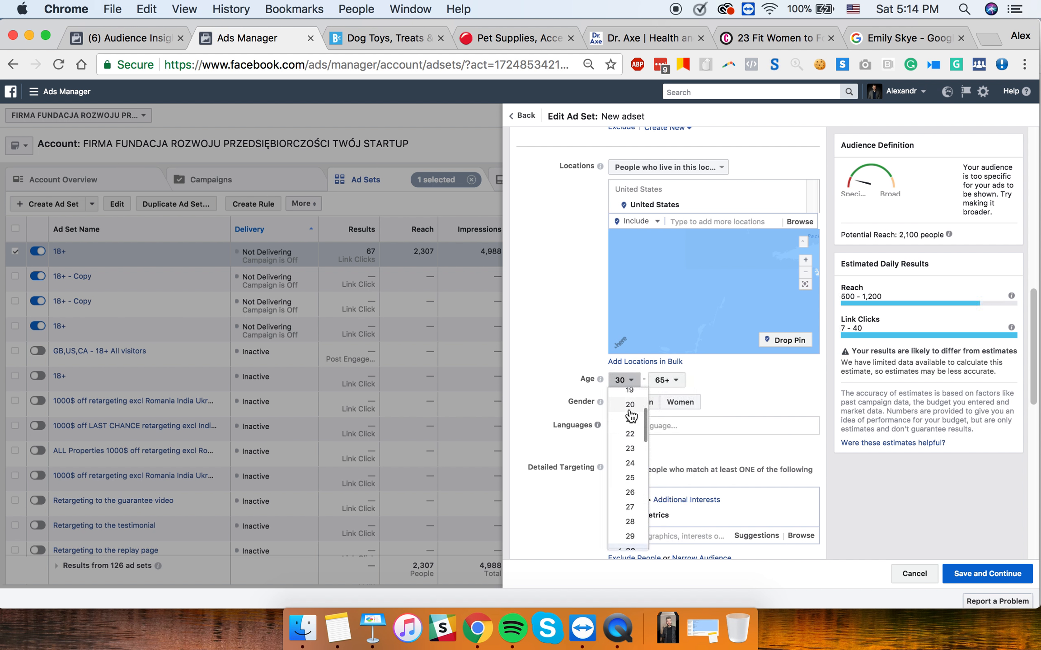
{"action": "left_click", "coordinate": [629, 416]}
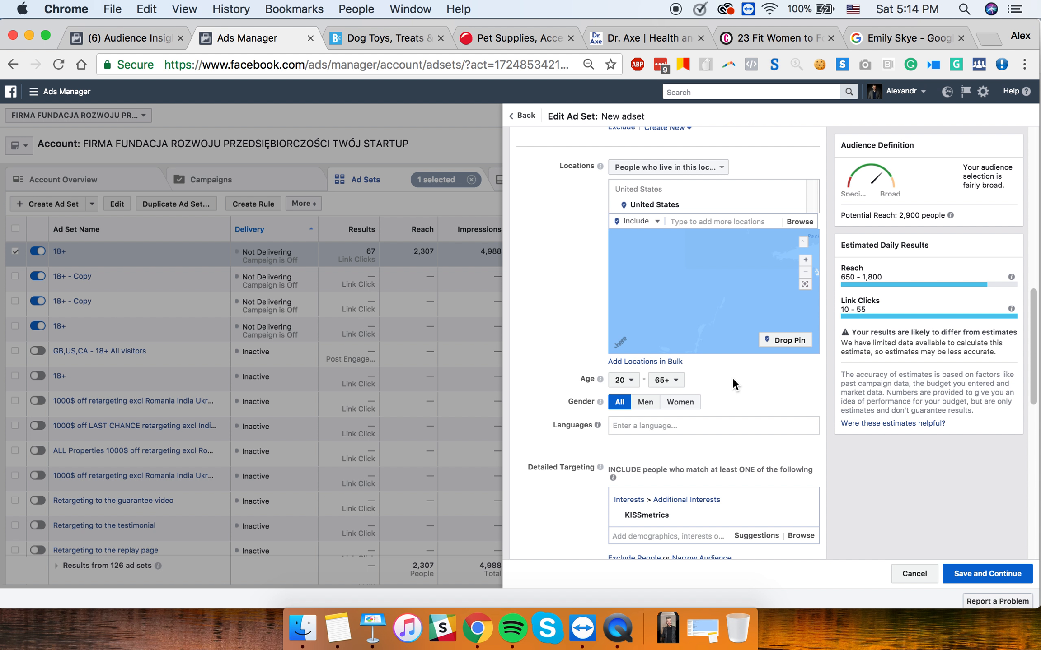
- Highlight the roughly 2,900 potential reach figure
{"action": "scroll", "coordinate": [733, 377], "scroll_direction": "up", "scroll_amount": 3}
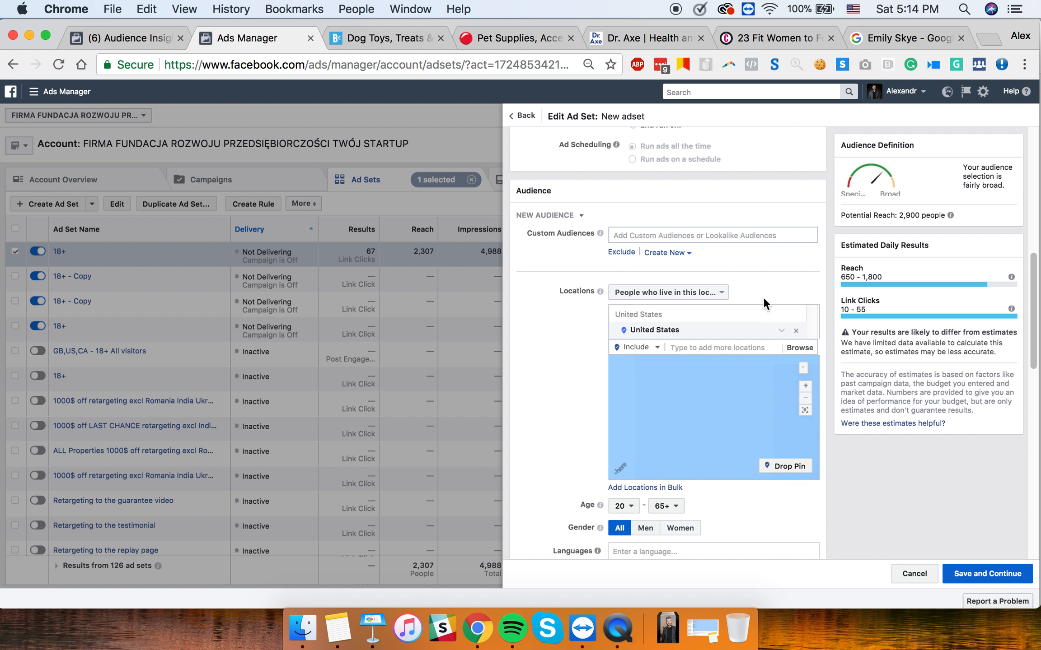
{"action": "scroll", "coordinate": [730, 251], "scroll_direction": "up", "scroll_amount": 4}
{"action": "scroll", "coordinate": [730, 251], "scroll_direction": "up", "scroll_amount": 2}
{"action": "scroll", "coordinate": [729, 251], "scroll_direction": "down", "scroll_amount": 7}
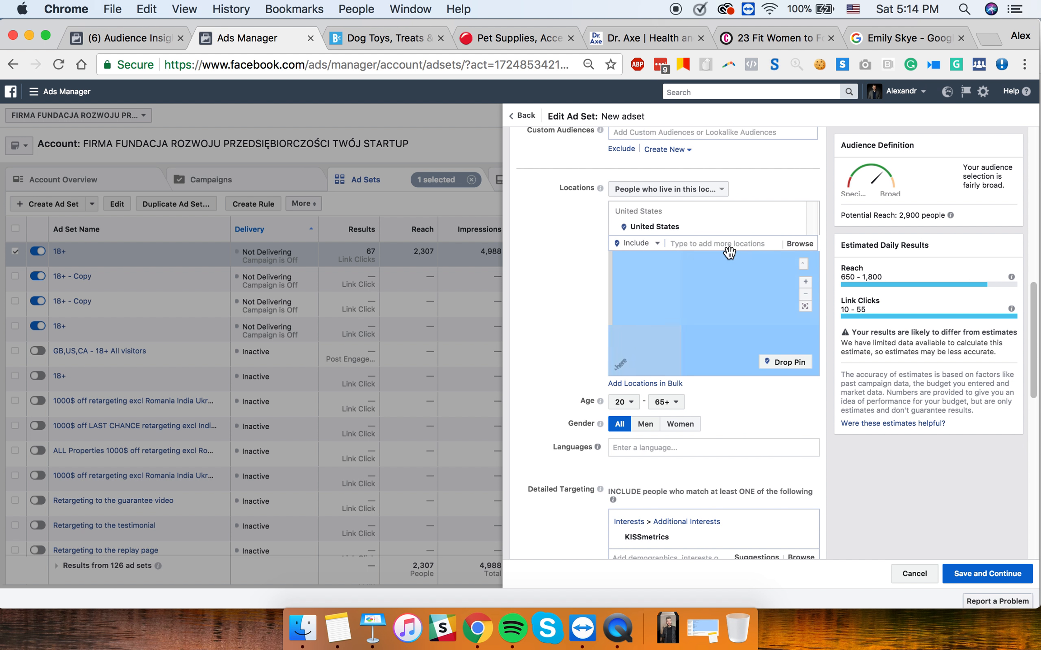
{"action": "scroll", "coordinate": [567, 380], "scroll_direction": "down", "scroll_amount": 7}
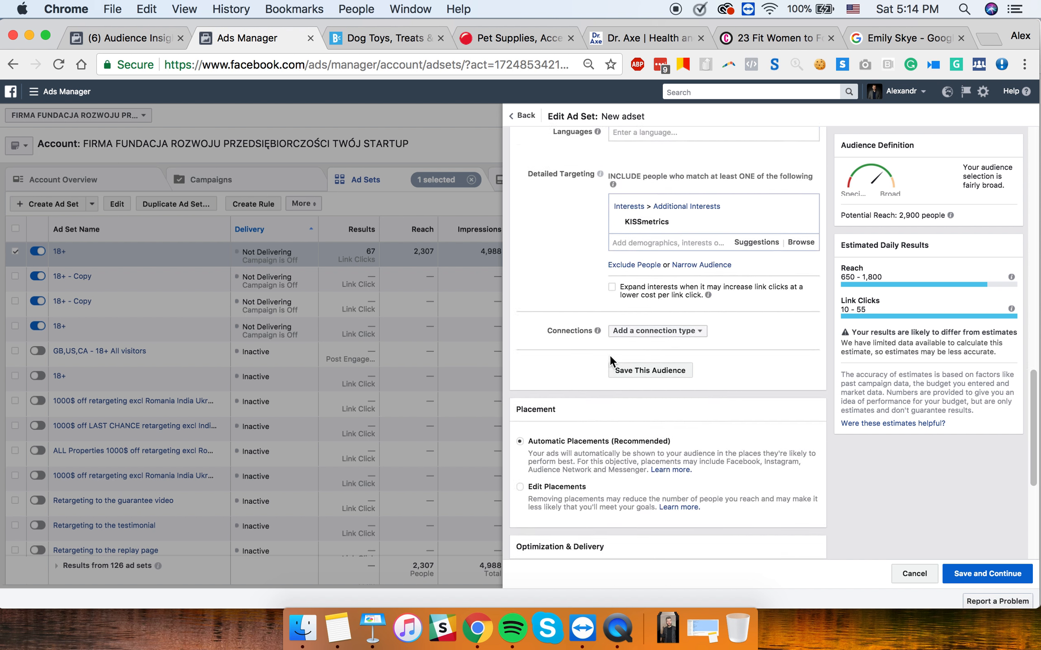
{"action": "scroll", "coordinate": [551, 261], "scroll_direction": "up", "scroll_amount": 5}
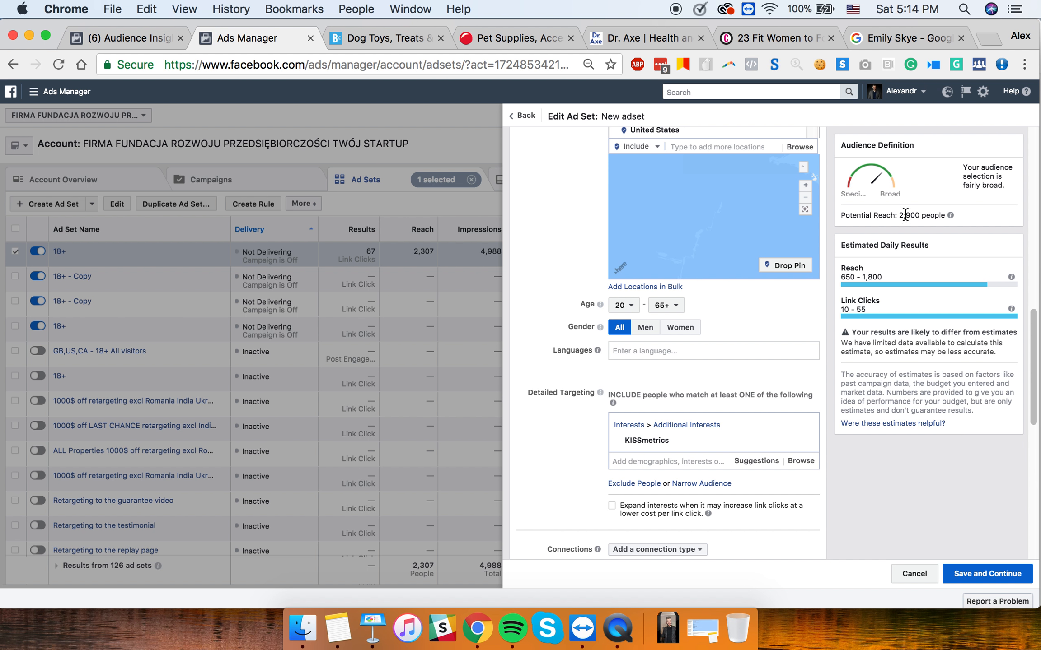
{"action": "left_click_drag", "start_coordinate": [923, 215], "coordinate": [899, 215]}
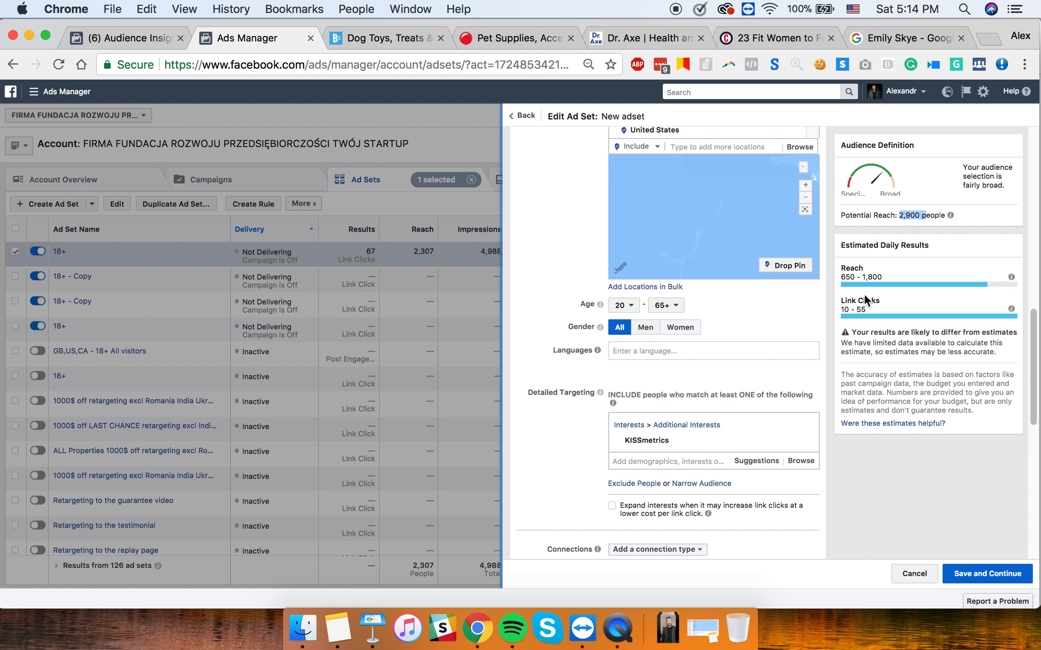
- Add HubSpot from the suggested interests, raising potential reach to 4,300,000
{"action": "left_click", "coordinate": [756, 462]}
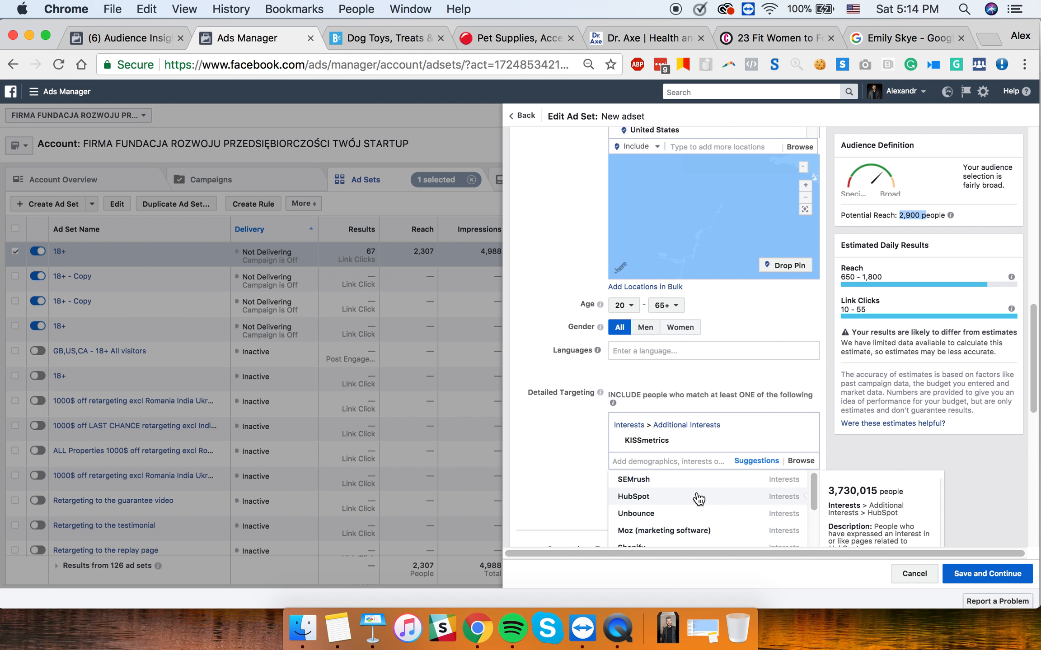
{"action": "scroll", "coordinate": [571, 464], "scroll_direction": "down", "scroll_amount": 3}
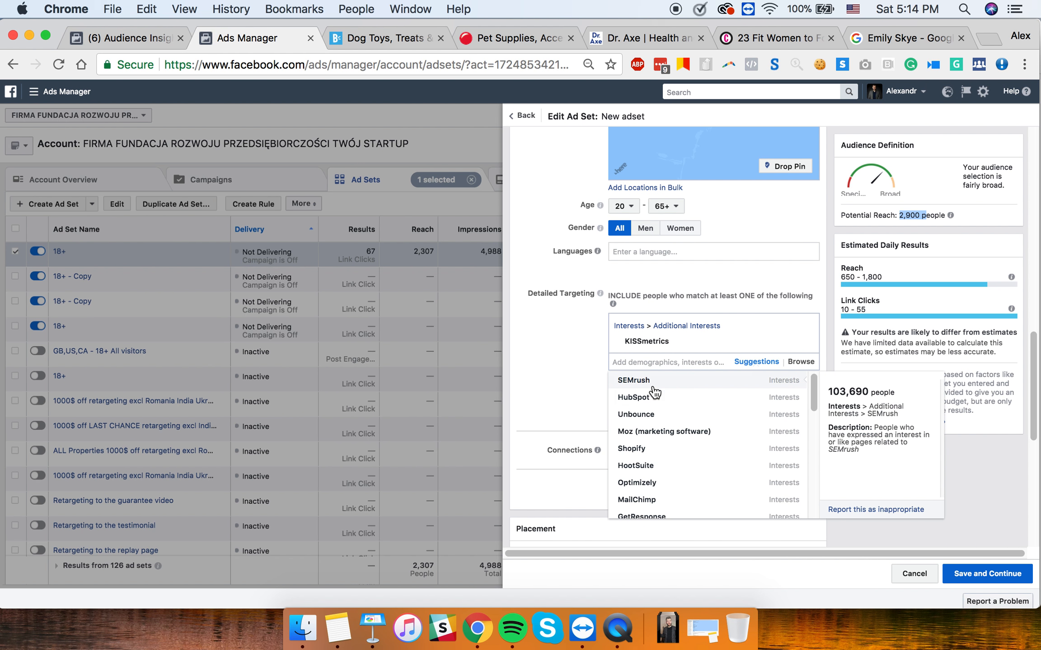
{"action": "left_click", "coordinate": [770, 364]}
{"action": "left_click", "coordinate": [769, 366]}
{"action": "mouse_move", "coordinate": [694, 378]}
{"action": "left_click", "coordinate": [692, 402]}
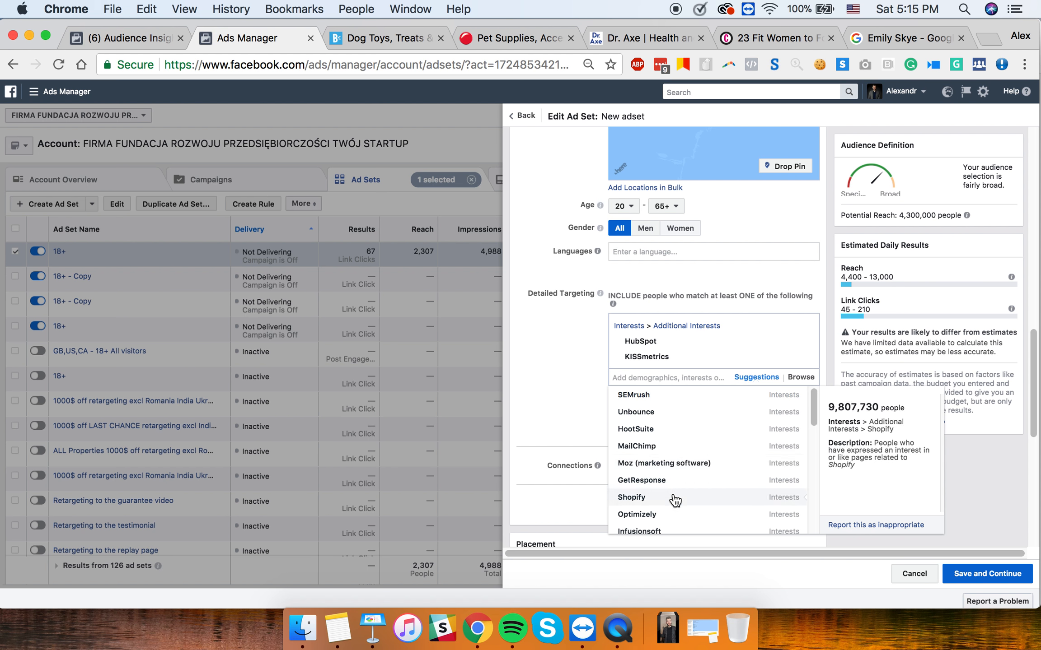
{"action": "scroll", "coordinate": [668, 503], "scroll_direction": "down", "scroll_amount": 1}
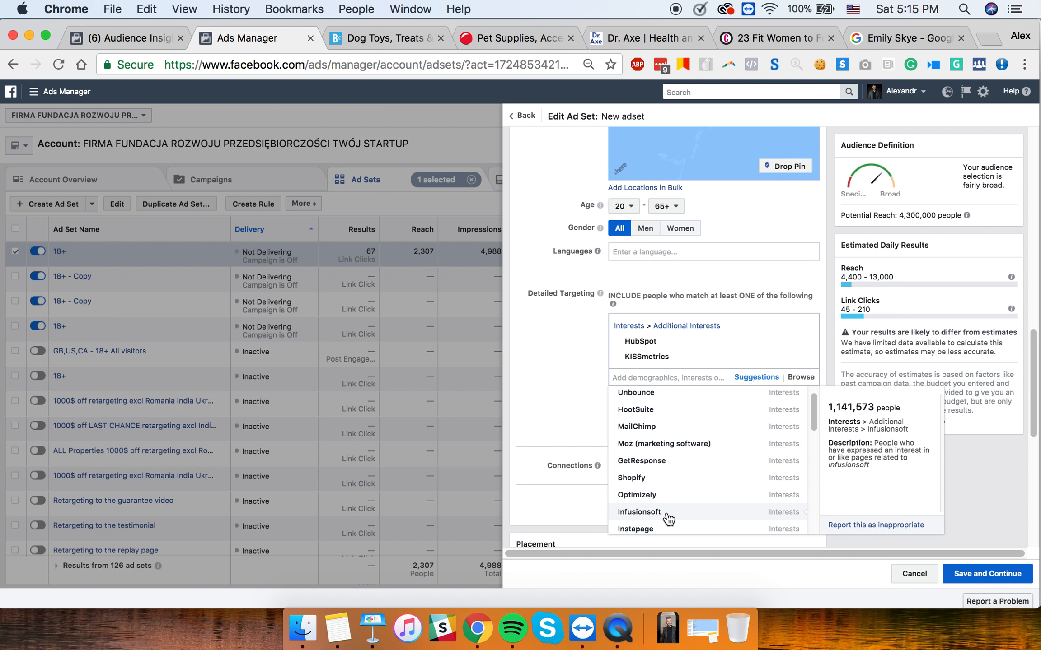
{"action": "scroll", "coordinate": [668, 514], "scroll_direction": "down", "scroll_amount": 3}
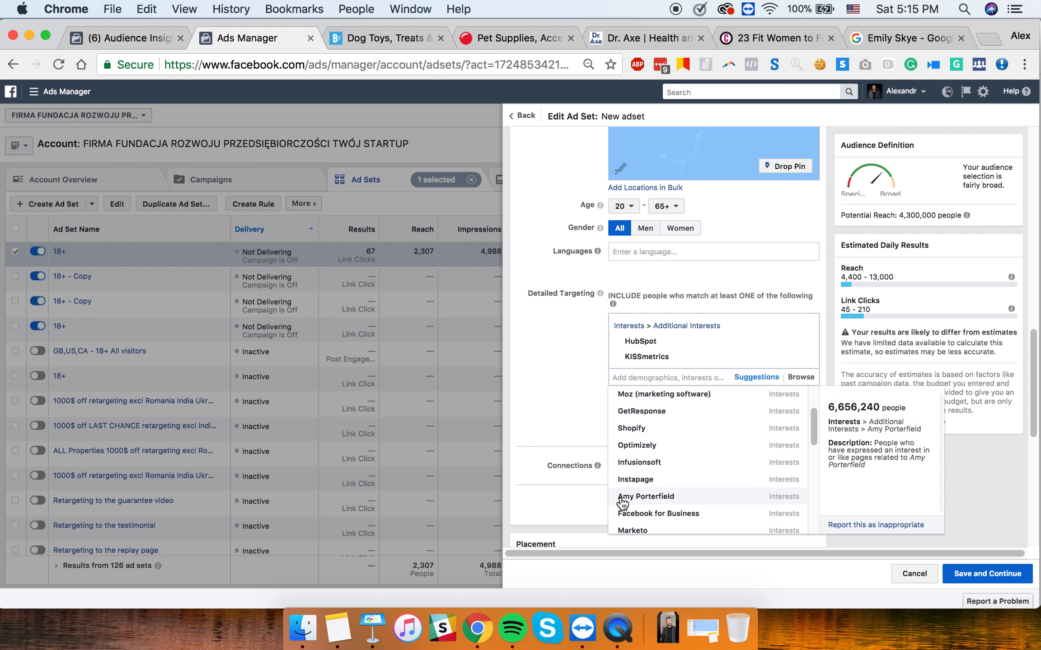
{"action": "scroll", "coordinate": [679, 487], "scroll_direction": "up", "scroll_amount": 5}
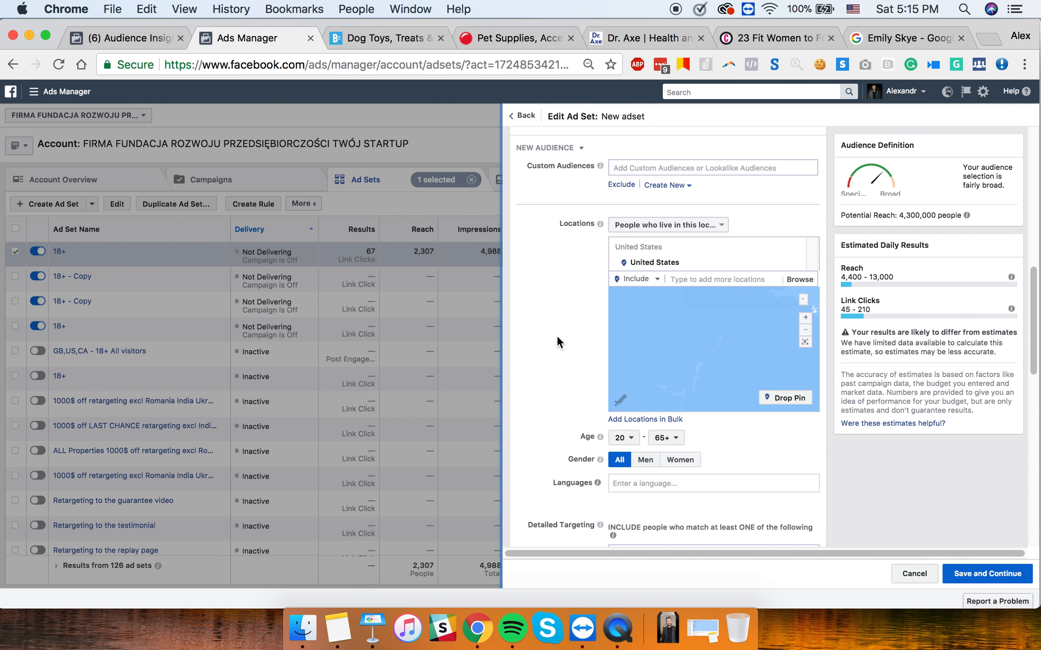
- Zoom the location map out three levels to a world view
{"action": "scroll", "coordinate": [556, 336], "scroll_direction": "down", "scroll_amount": 3}
{"action": "scroll", "coordinate": [556, 335], "scroll_direction": "down", "scroll_amount": 2}
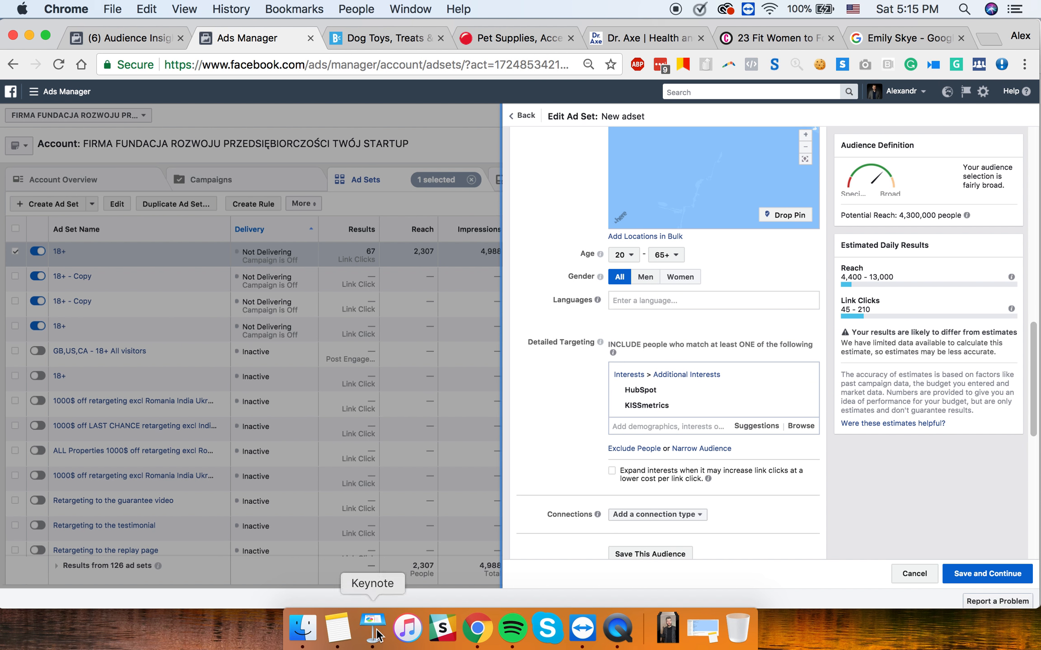
{"action": "scroll", "coordinate": [734, 321], "scroll_direction": "up", "scroll_amount": 3}
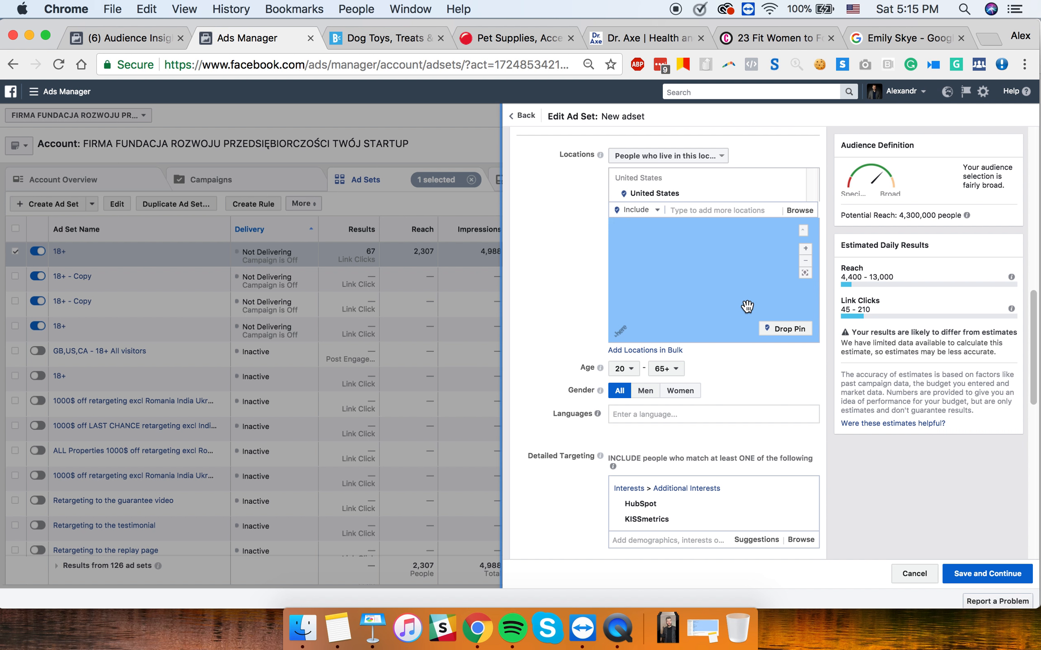
{"action": "left_click", "coordinate": [809, 261]}
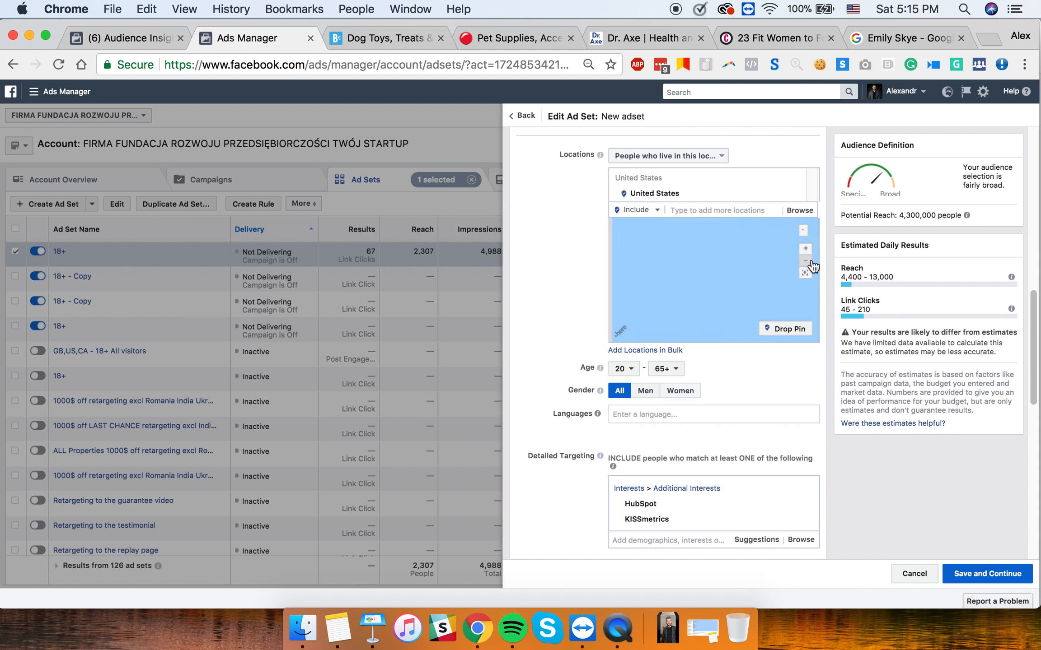
{"action": "left_click", "coordinate": [809, 261]}
{"action": "left_click", "coordinate": [810, 261]}
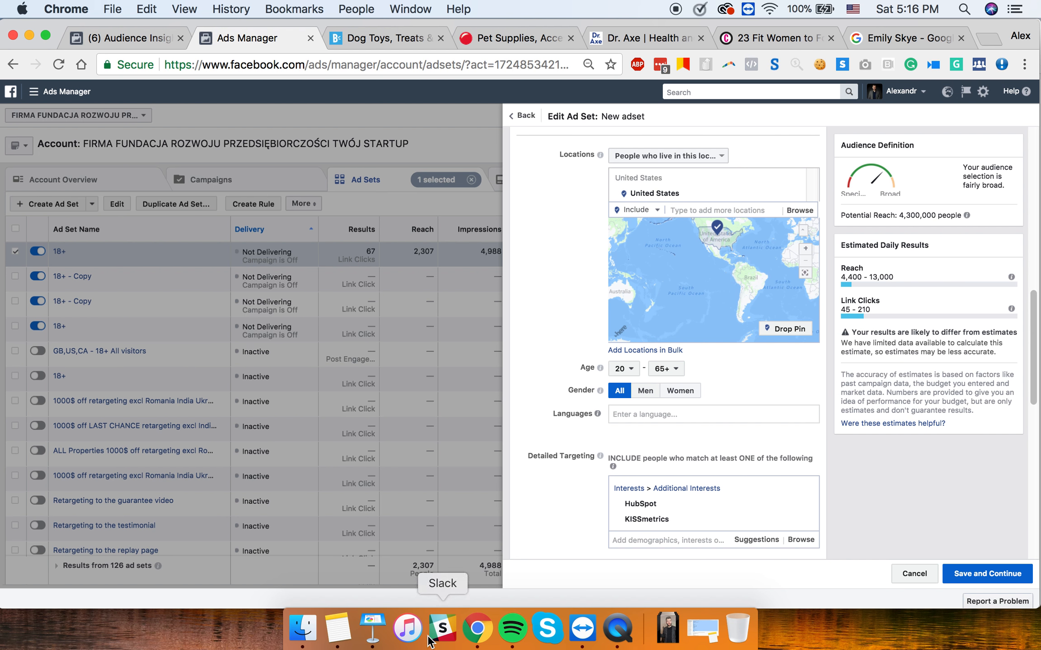
- Highlight the HubSpot interest name in Detailed Targeting
{"action": "mouse_move", "coordinate": [669, 497]}
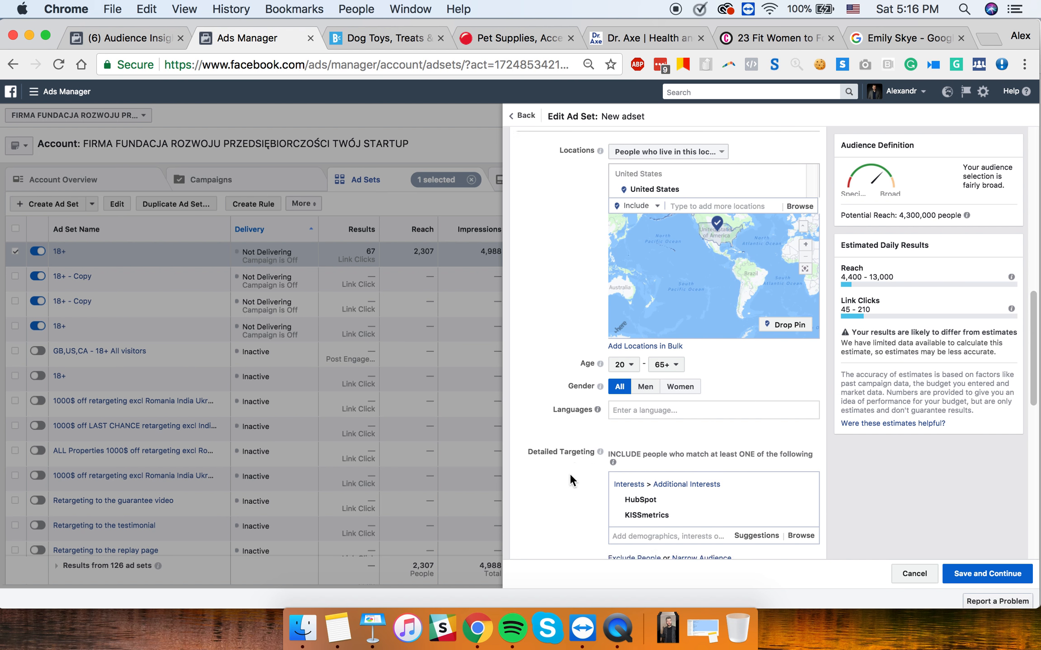
{"action": "scroll", "coordinate": [570, 473], "scroll_direction": "down", "scroll_amount": 3}
{"action": "mouse_move", "coordinate": [649, 396]}
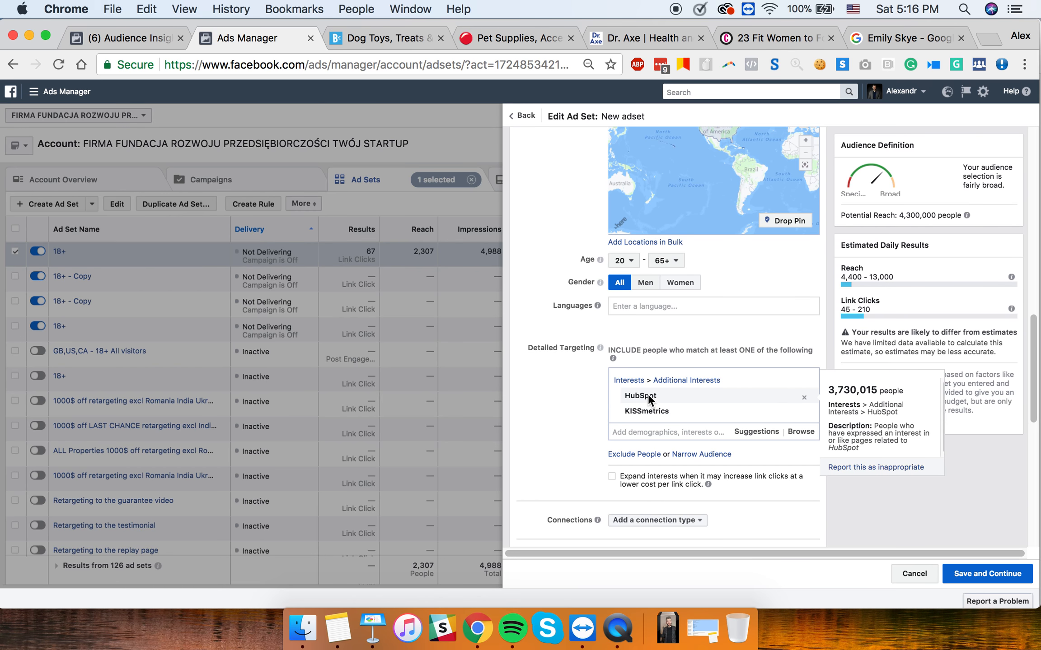
{"action": "left_click_drag", "start_coordinate": [625, 396], "coordinate": [664, 394]}
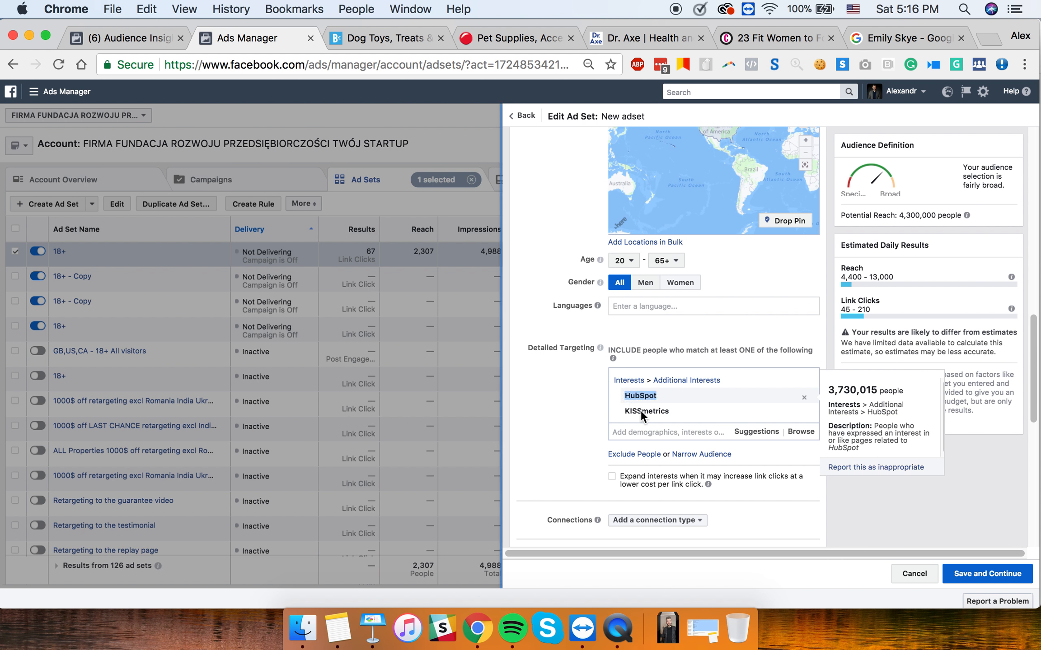
{"action": "mouse_move", "coordinate": [701, 406]}
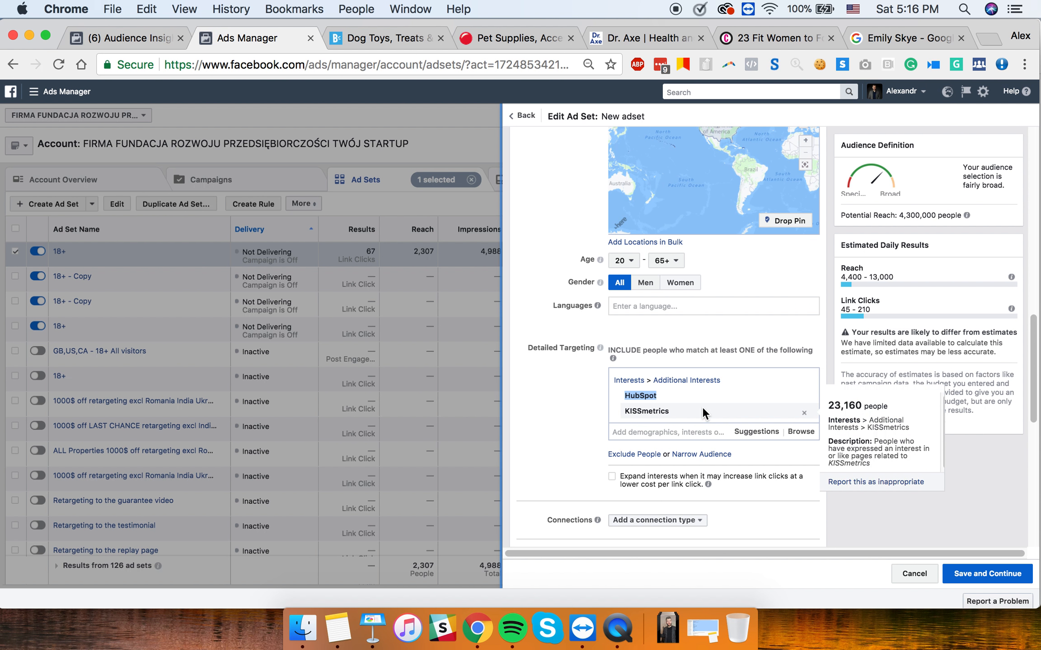
- Add Tony Robbins and remove HubSpot and KISSmetrics, for 17,000,000 potential reach
{"action": "left_click", "coordinate": [630, 431]}
{"action": "type", "text": "ton"}
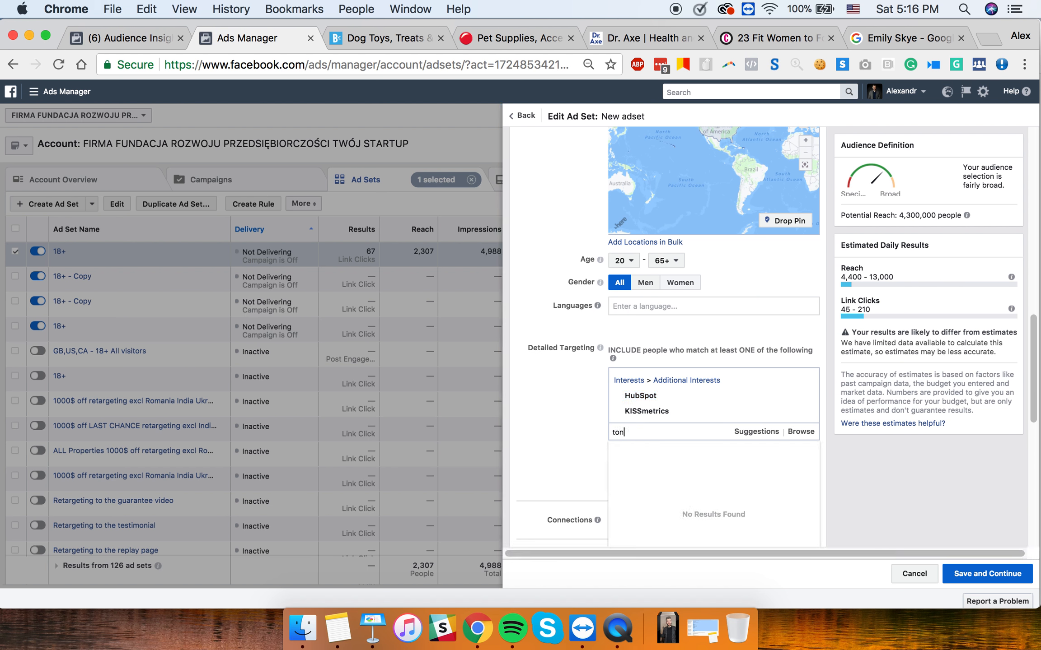
{"action": "type", "text": "y robb"}
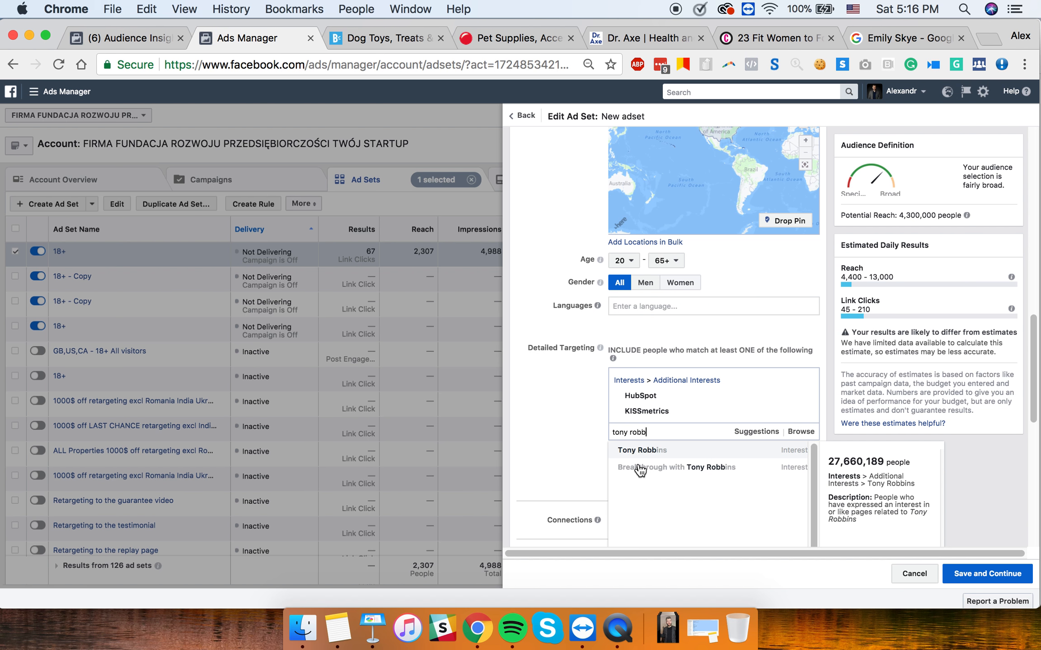
{"action": "left_click", "coordinate": [641, 451]}
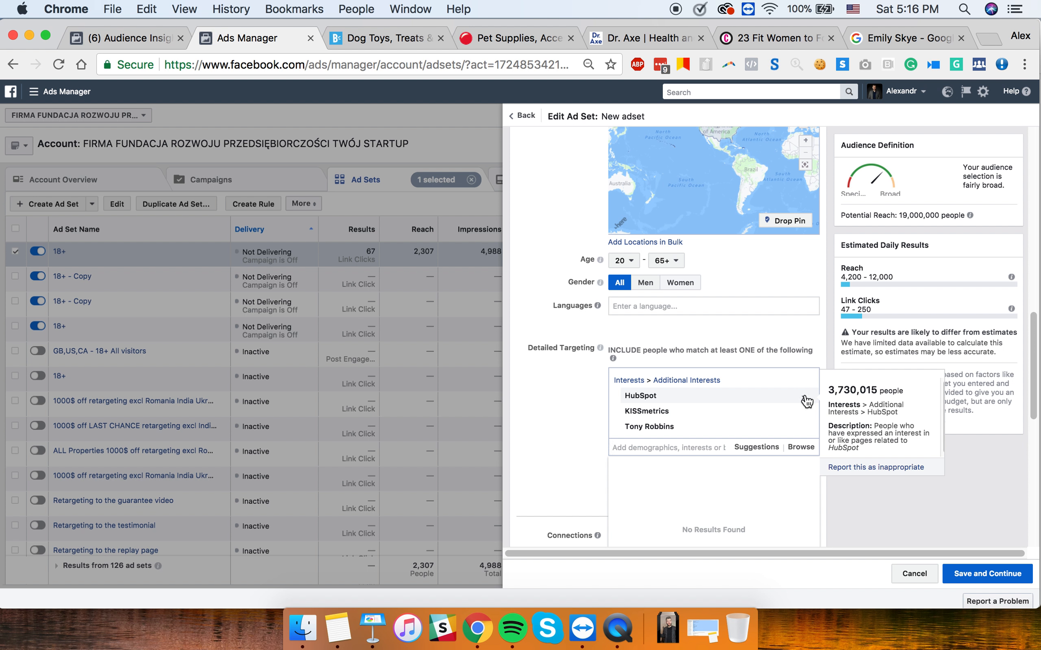
{"action": "left_click", "coordinate": [805, 396]}
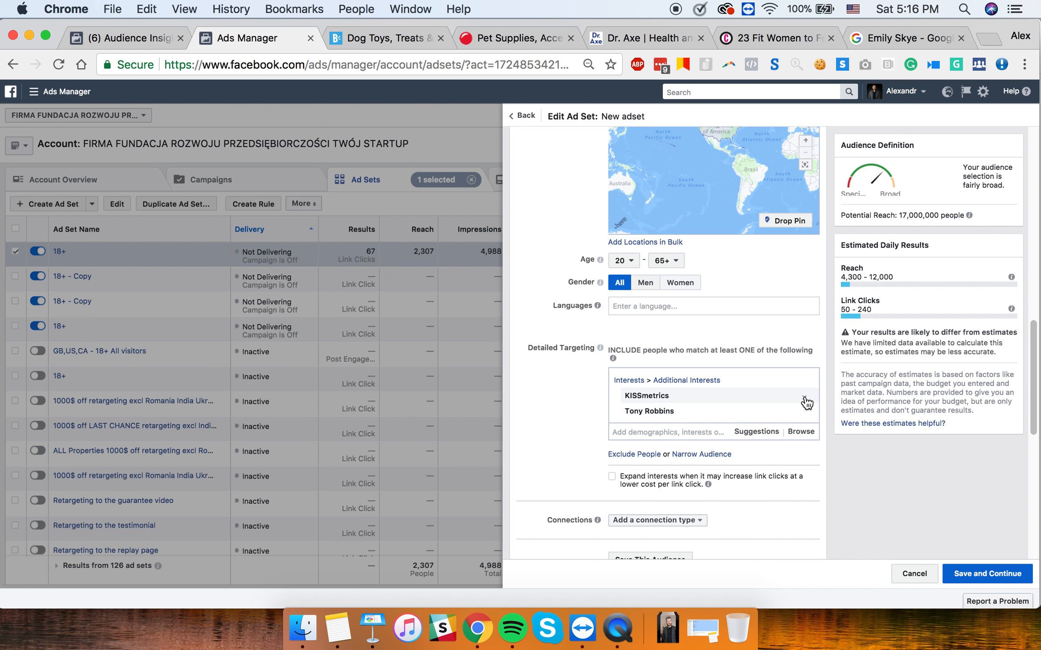
{"action": "left_click", "coordinate": [805, 398]}
{"action": "mouse_move", "coordinate": [731, 396]}
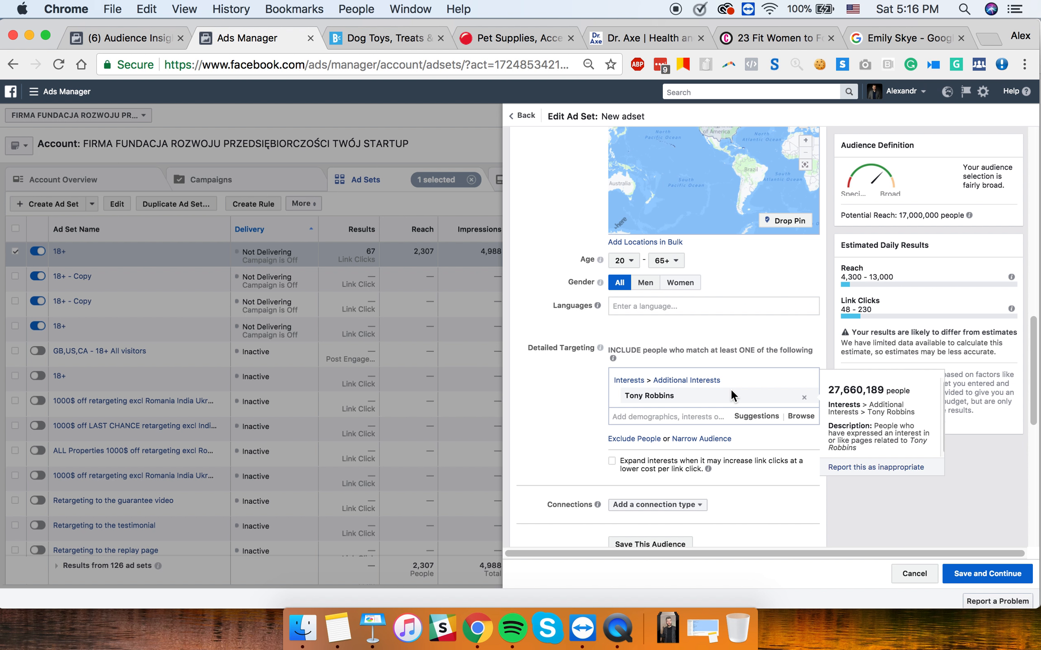
{"action": "left_click", "coordinate": [750, 417]}
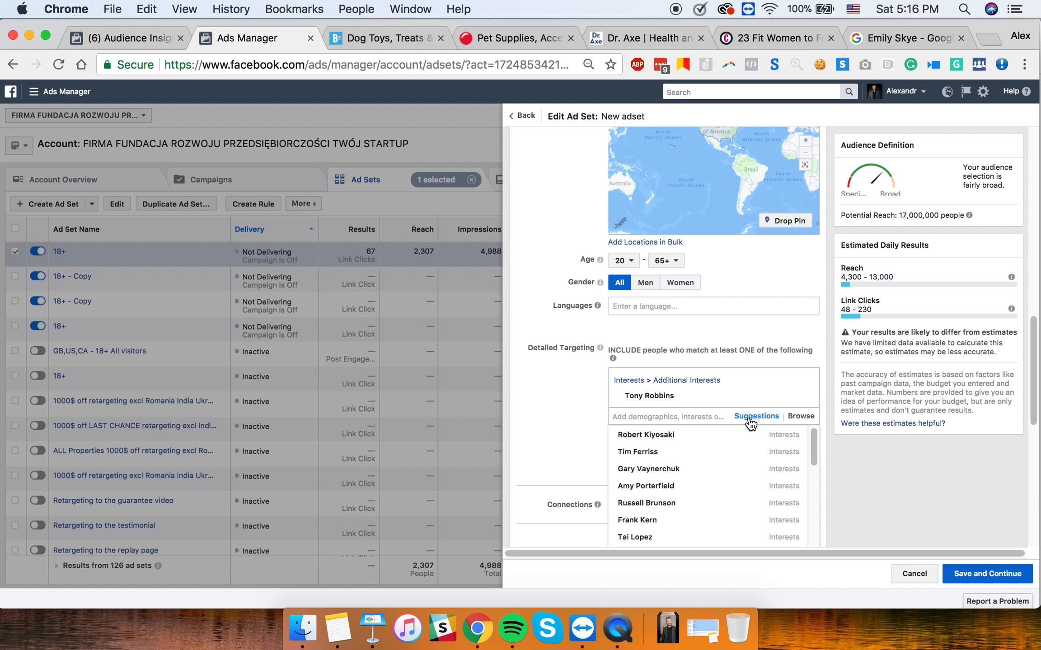
{"action": "mouse_move", "coordinate": [738, 434]}
{"action": "scroll", "coordinate": [718, 441], "scroll_direction": "down", "scroll_amount": 5}
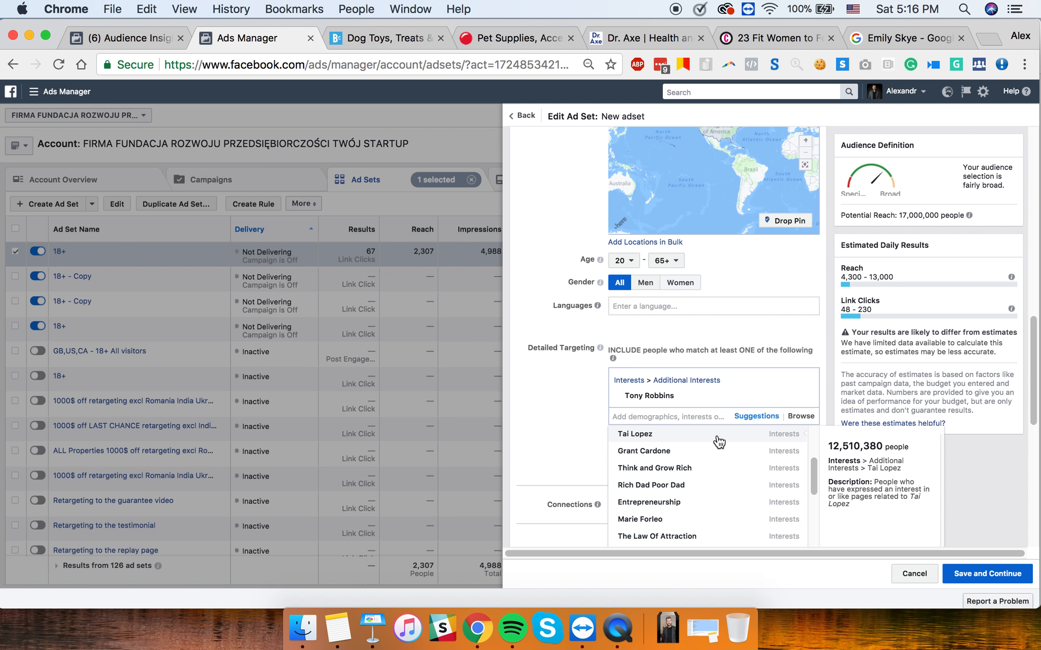
{"action": "mouse_move", "coordinate": [701, 511]}
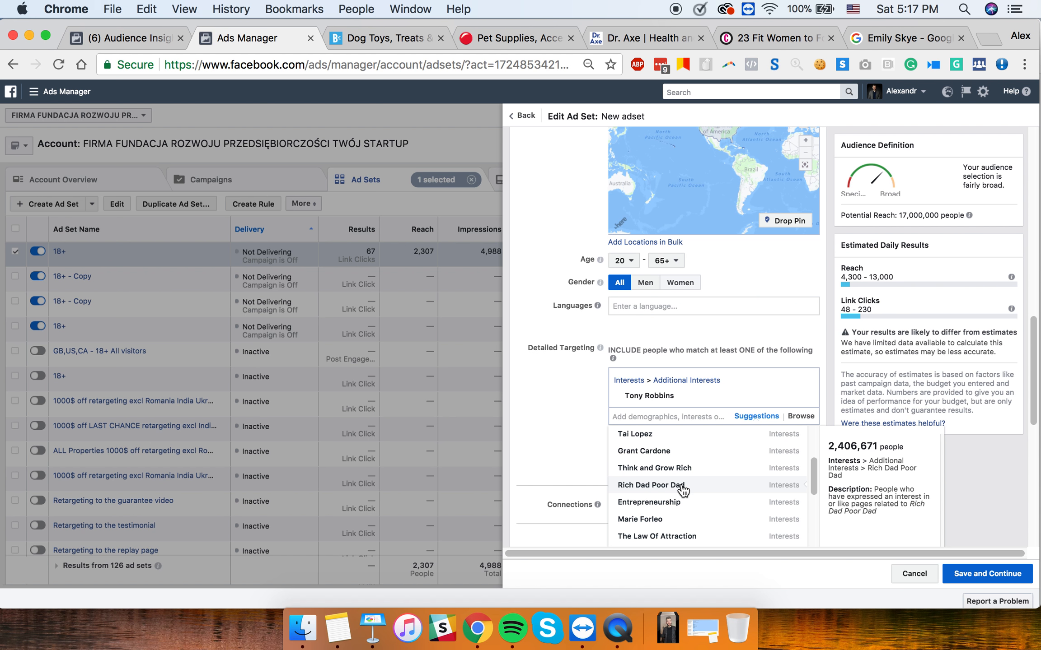
{"action": "scroll", "coordinate": [683, 490], "scroll_direction": "up", "scroll_amount": 5}
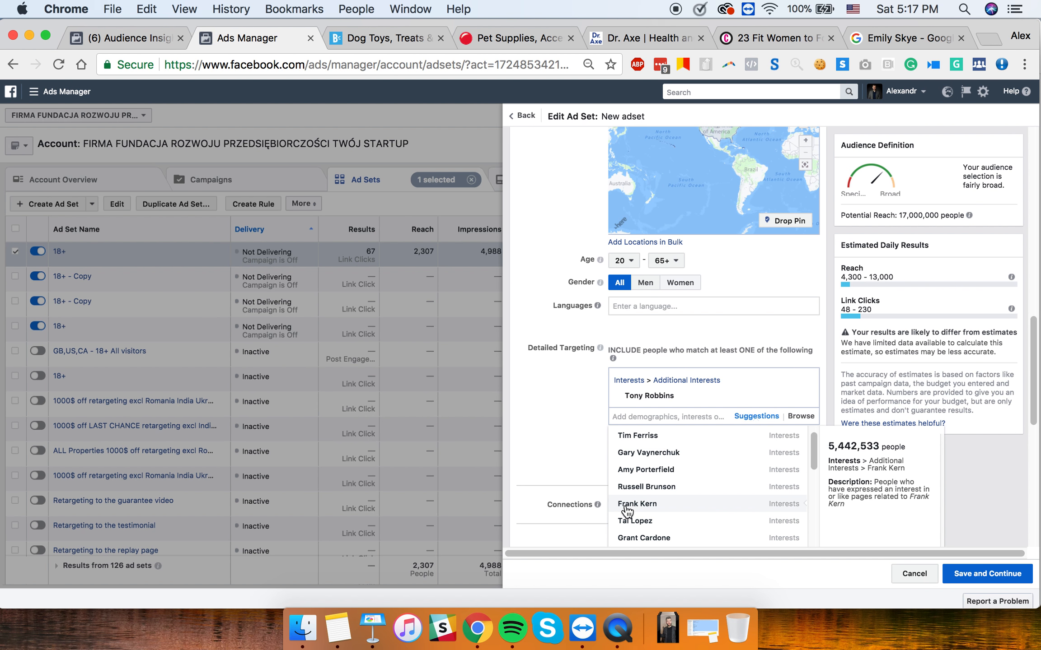
{"action": "scroll", "coordinate": [682, 493], "scroll_direction": "up", "scroll_amount": 1}
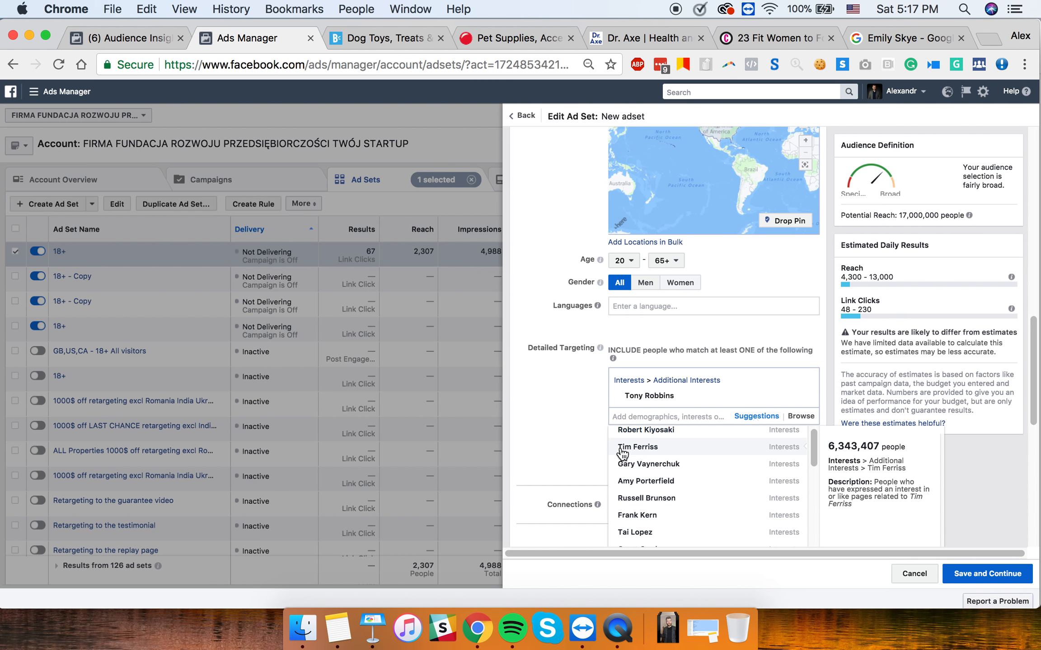
{"action": "scroll", "coordinate": [634, 459], "scroll_direction": "up", "scroll_amount": 2}
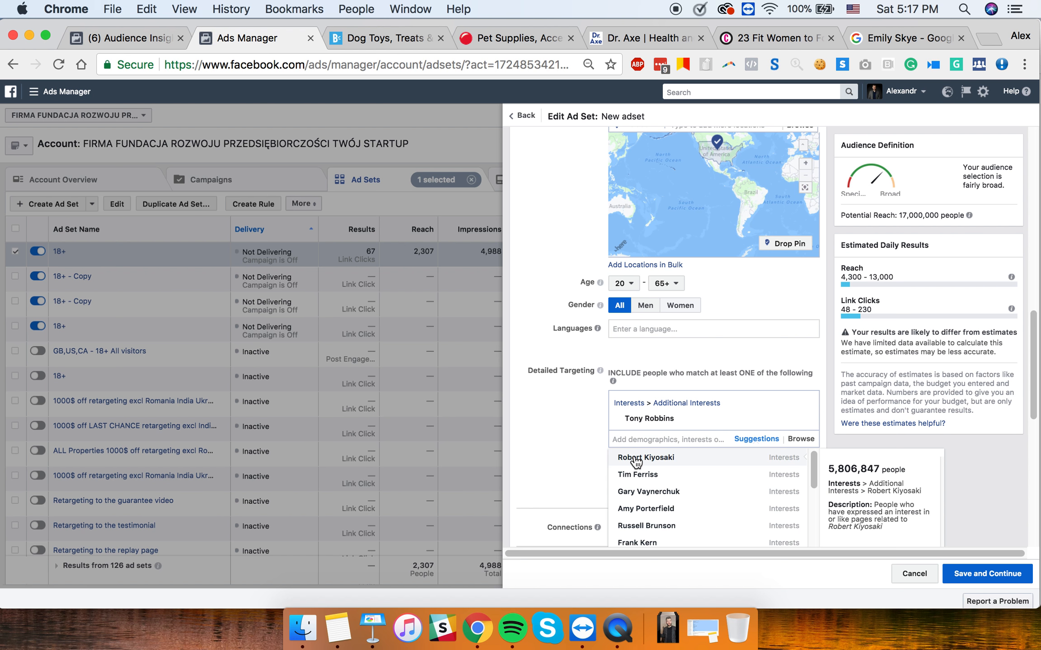
- Browse and close the interest suggestions, then return to Keynote slide 7
{"action": "scroll", "coordinate": [670, 496], "scroll_direction": "down", "scroll_amount": 5}
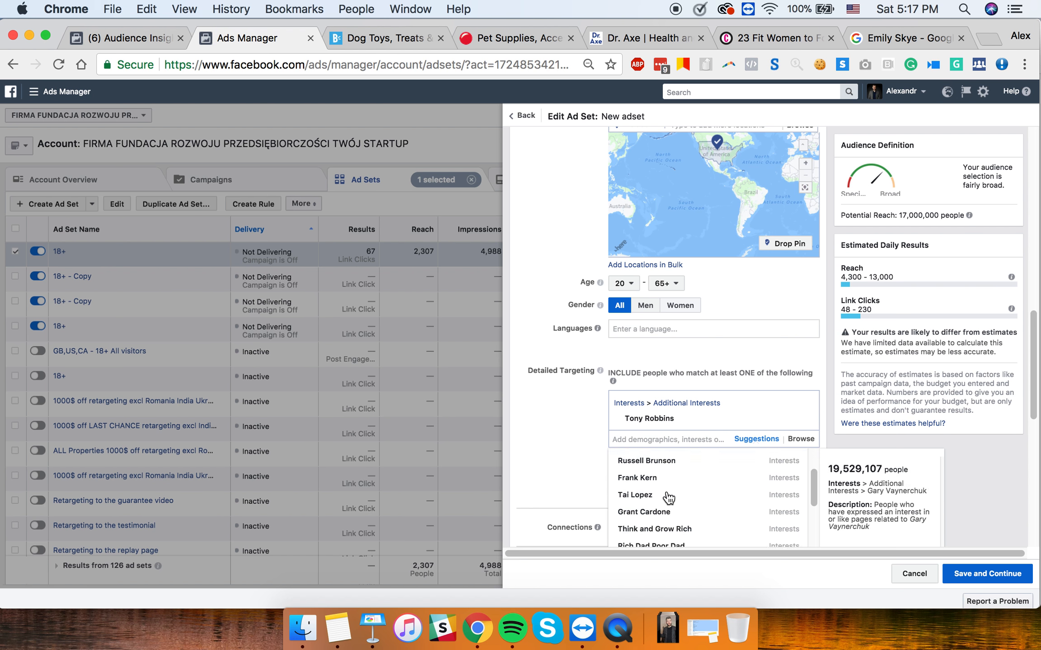
{"action": "scroll", "coordinate": [673, 496], "scroll_direction": "down", "scroll_amount": 1}
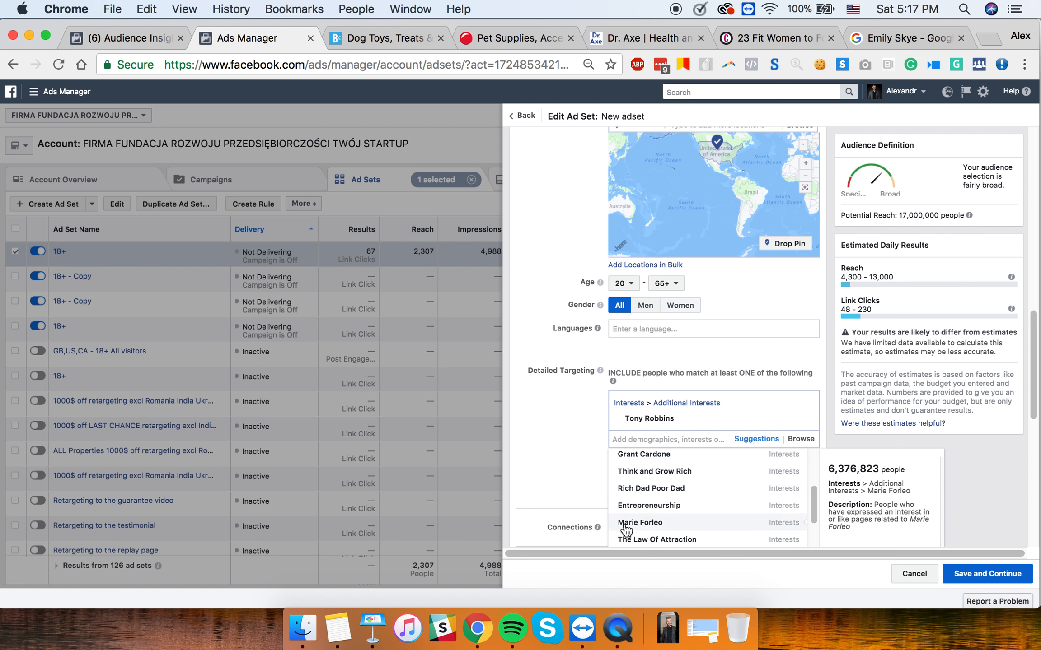
{"action": "scroll", "coordinate": [648, 519], "scroll_direction": "down", "scroll_amount": 2}
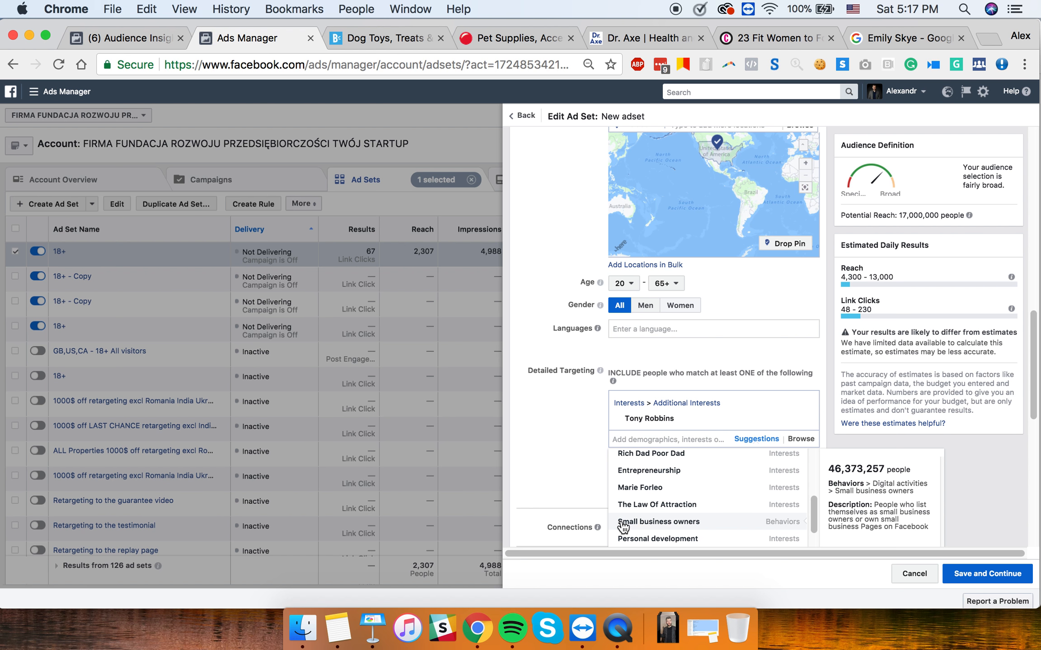
{"action": "scroll", "coordinate": [684, 526], "scroll_direction": "down", "scroll_amount": 1}
{"action": "scroll", "coordinate": [704, 524], "scroll_direction": "down", "scroll_amount": 2}
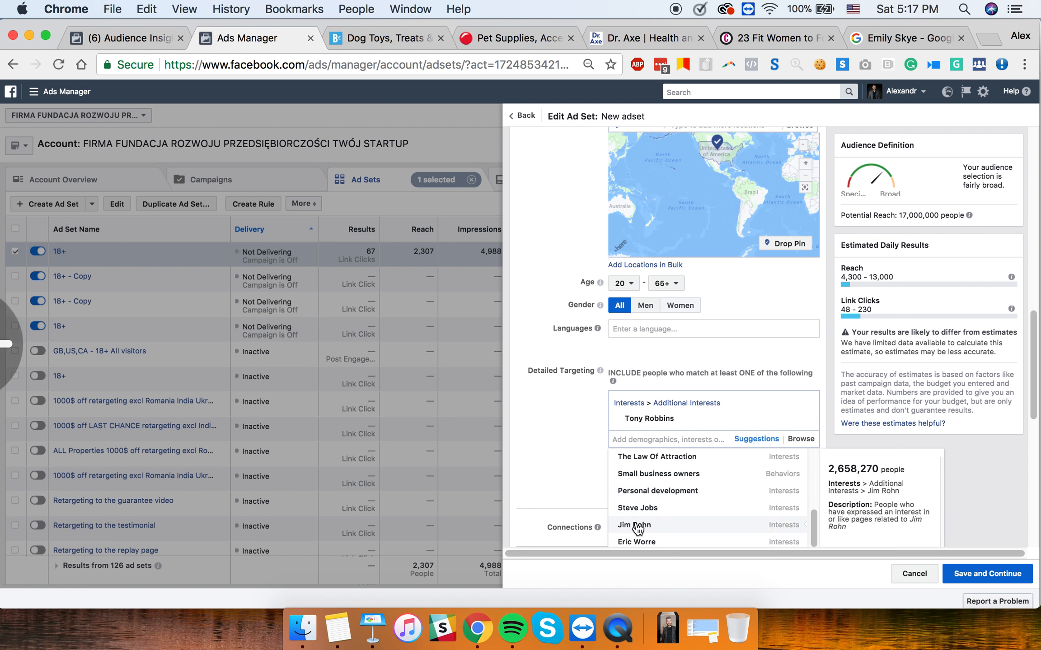
{"action": "scroll", "coordinate": [637, 526], "scroll_direction": "down", "scroll_amount": 3}
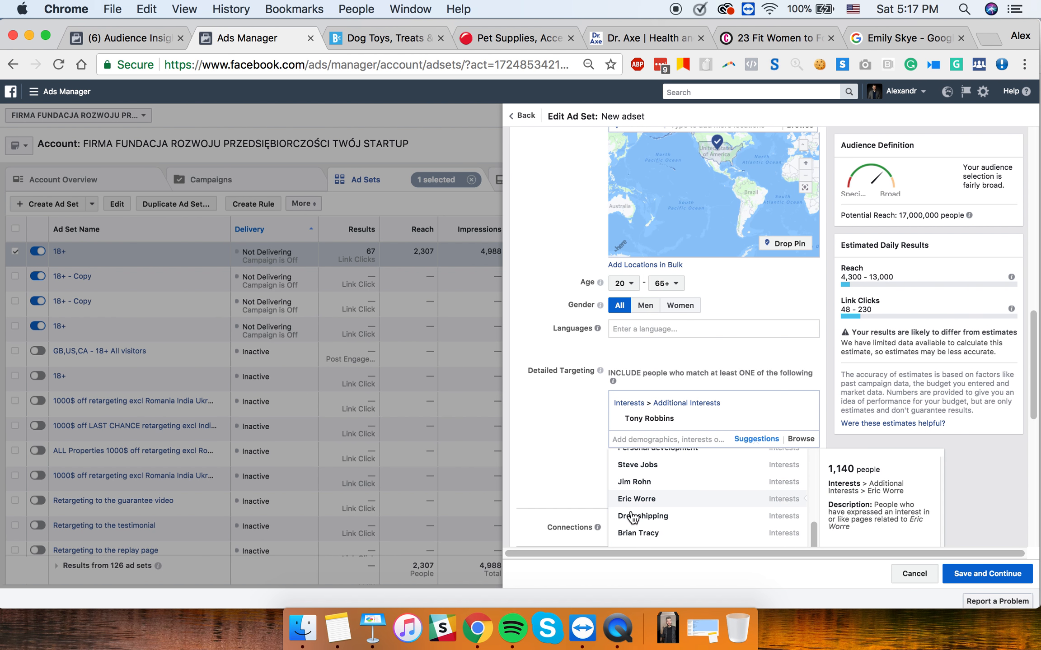
{"action": "scroll", "coordinate": [637, 510], "scroll_direction": "down", "scroll_amount": 1}
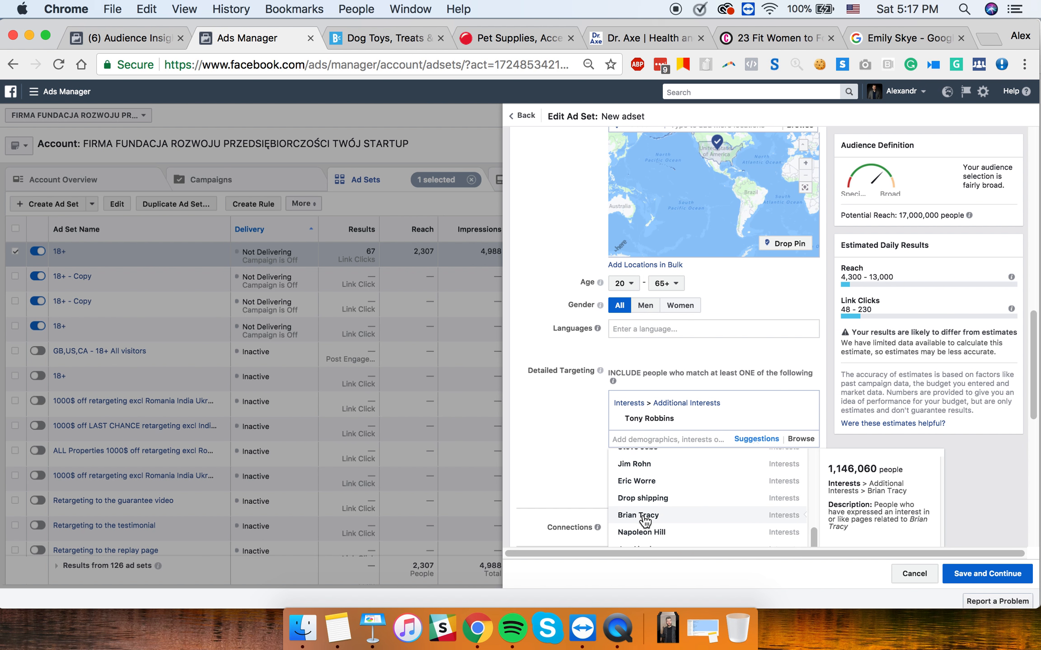
{"action": "scroll", "coordinate": [644, 528], "scroll_direction": "down", "scroll_amount": 2}
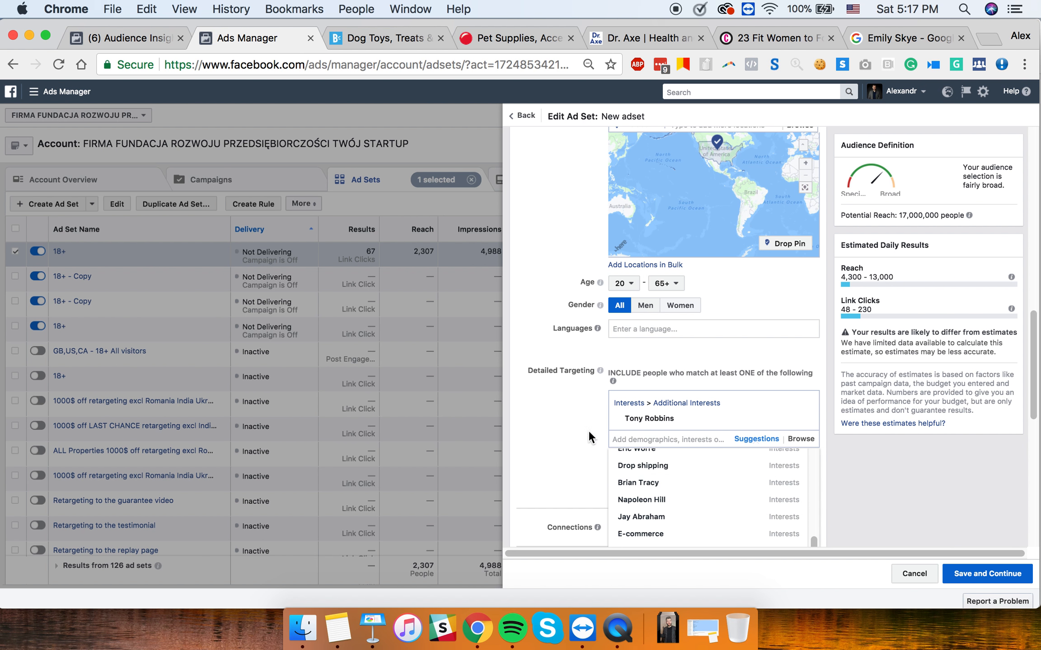
{"action": "scroll", "coordinate": [628, 478], "scroll_direction": "down", "scroll_amount": 3}
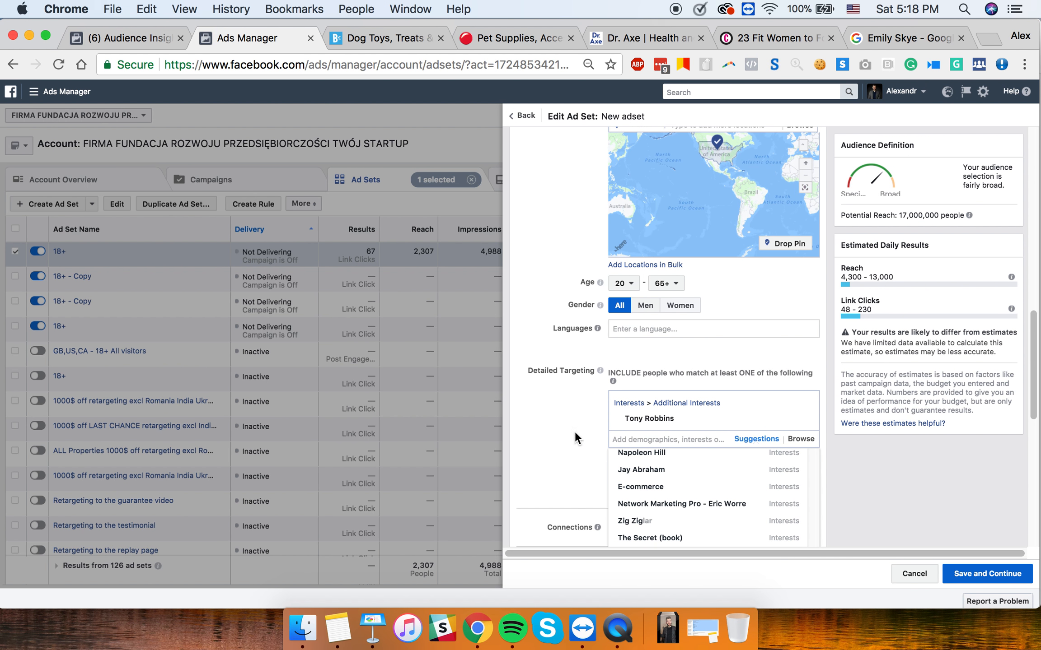
{"action": "left_click", "coordinate": [560, 423]}
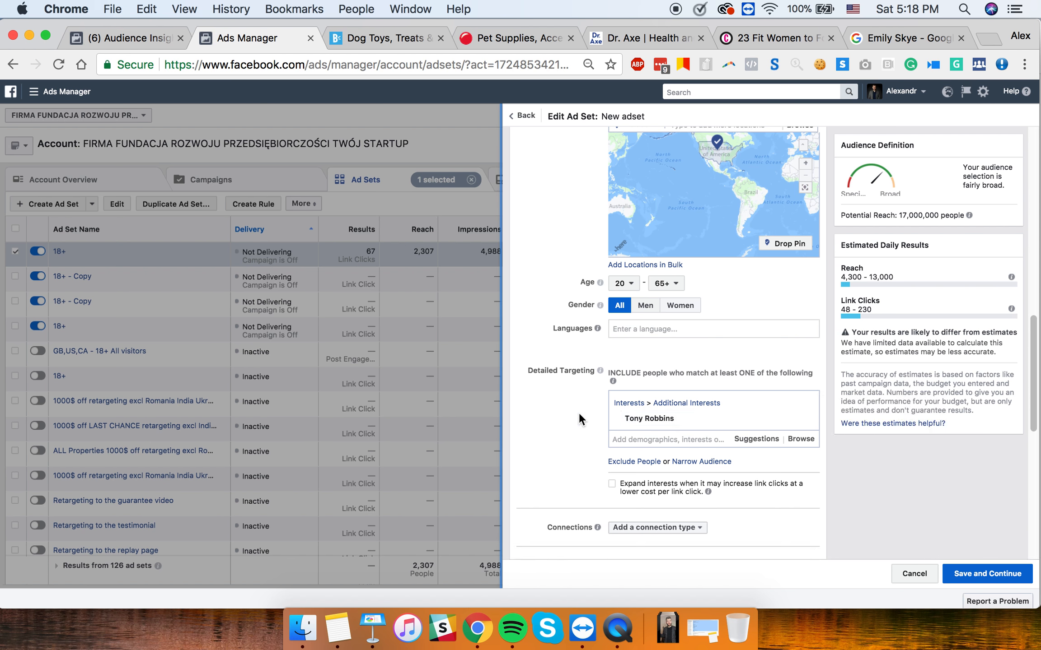
{"action": "left_click", "coordinate": [375, 630]}
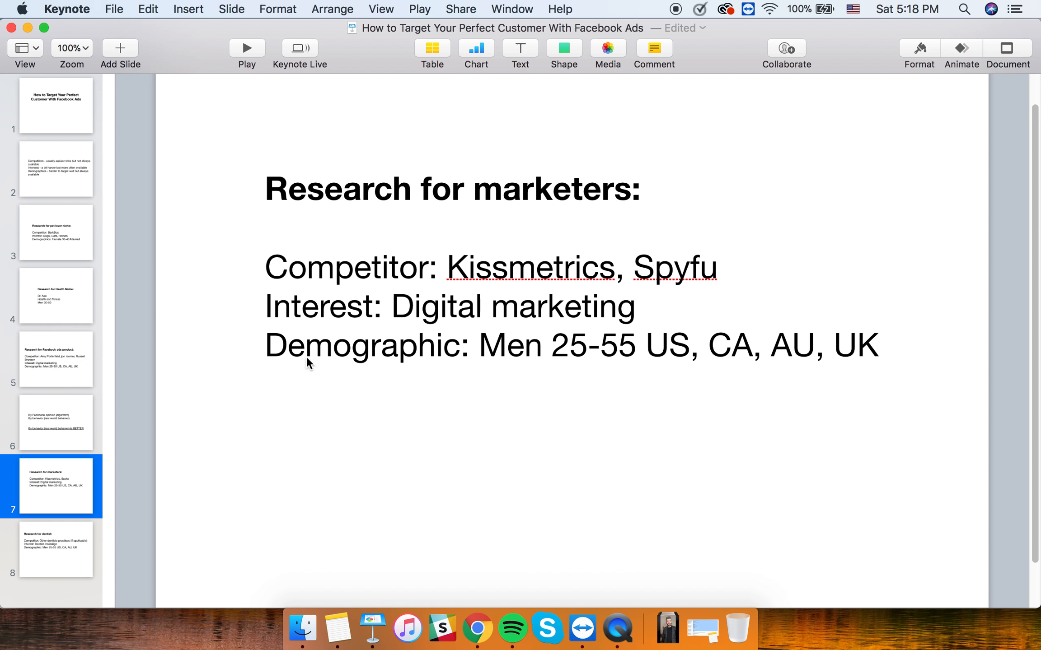
- View slide 8, Research for dentist, with Dentist and Invisalign interests, then return to Chrome
{"action": "left_click", "coordinate": [74, 556]}
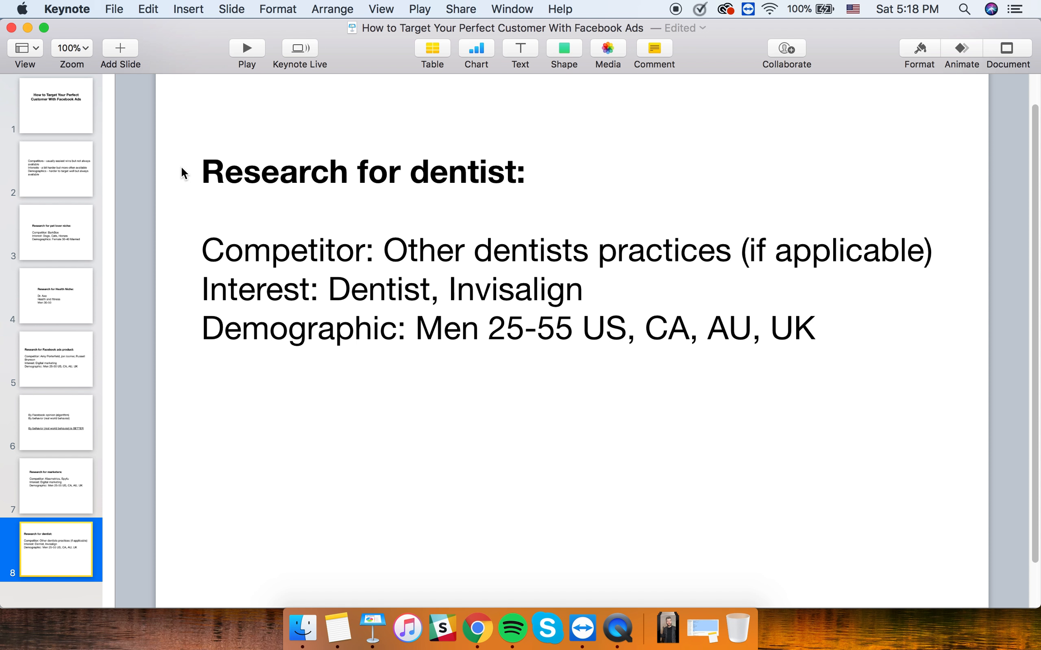
{"action": "left_click", "coordinate": [477, 628]}
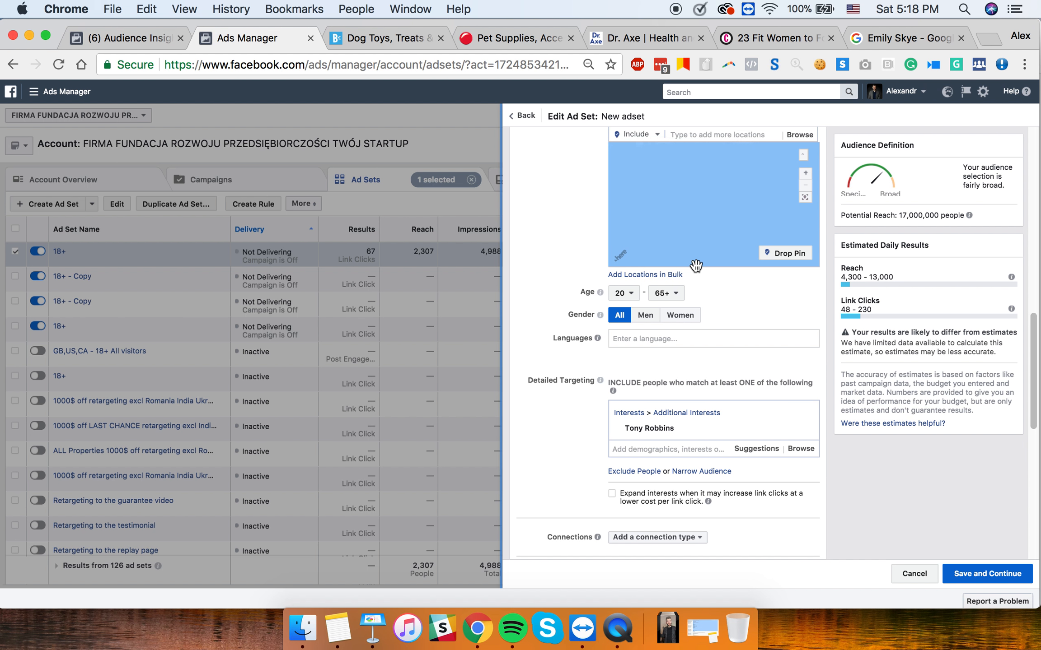
- Replace United States with New York, United States as the ad set location
{"action": "scroll", "coordinate": [803, 250], "scroll_direction": "up", "scroll_amount": 5}
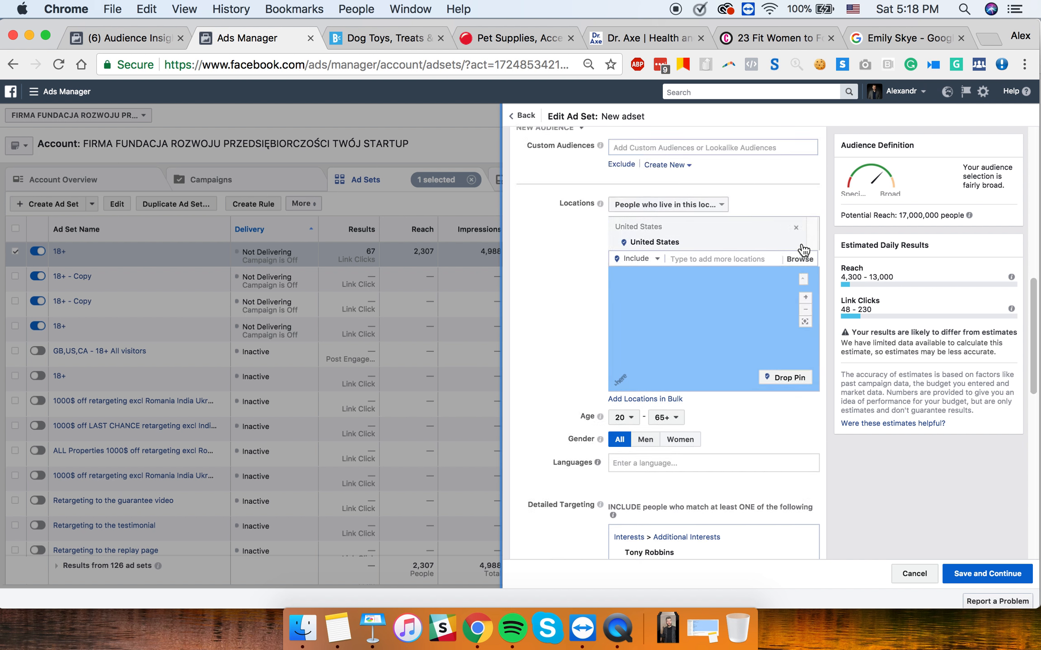
{"action": "left_click", "coordinate": [795, 227]}
{"action": "left_click", "coordinate": [742, 226]}
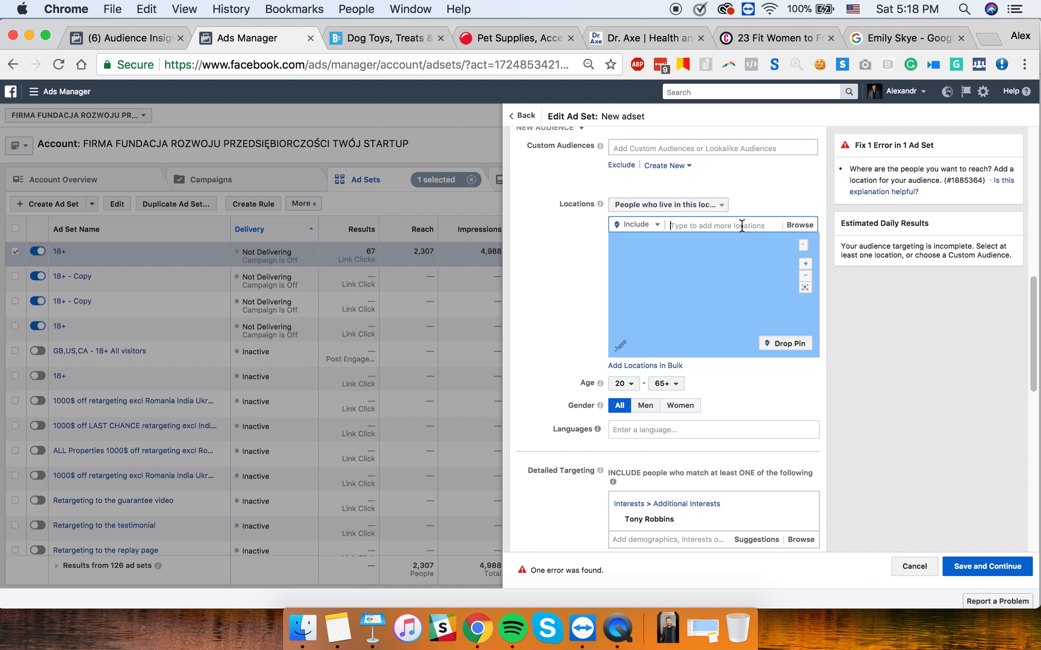
{"action": "type", "text": "new york"}
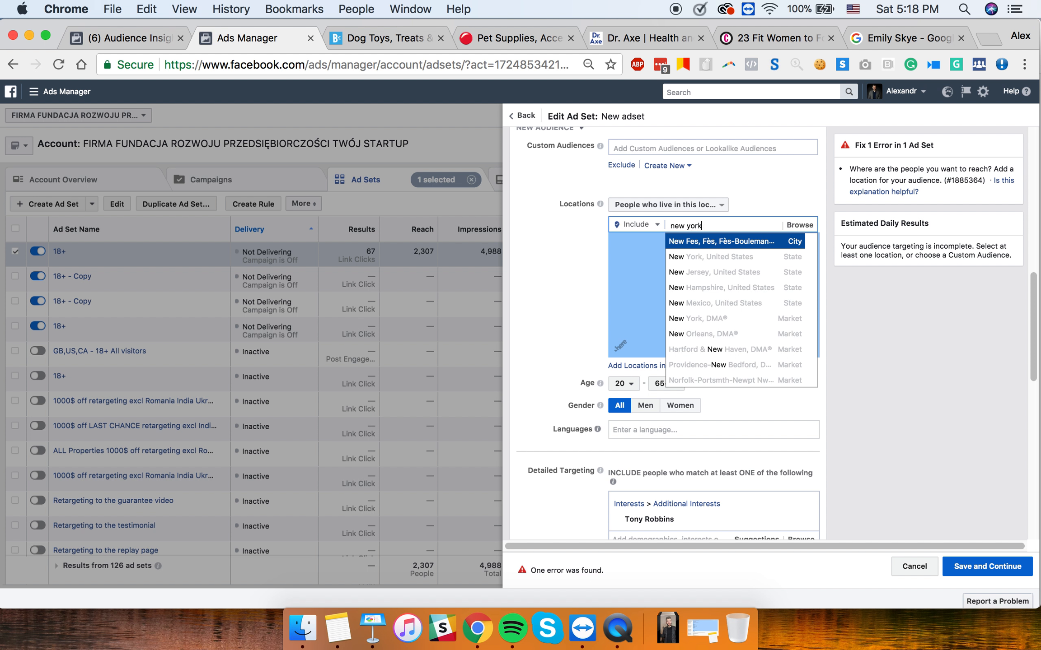
{"action": "left_click", "coordinate": [734, 248]}
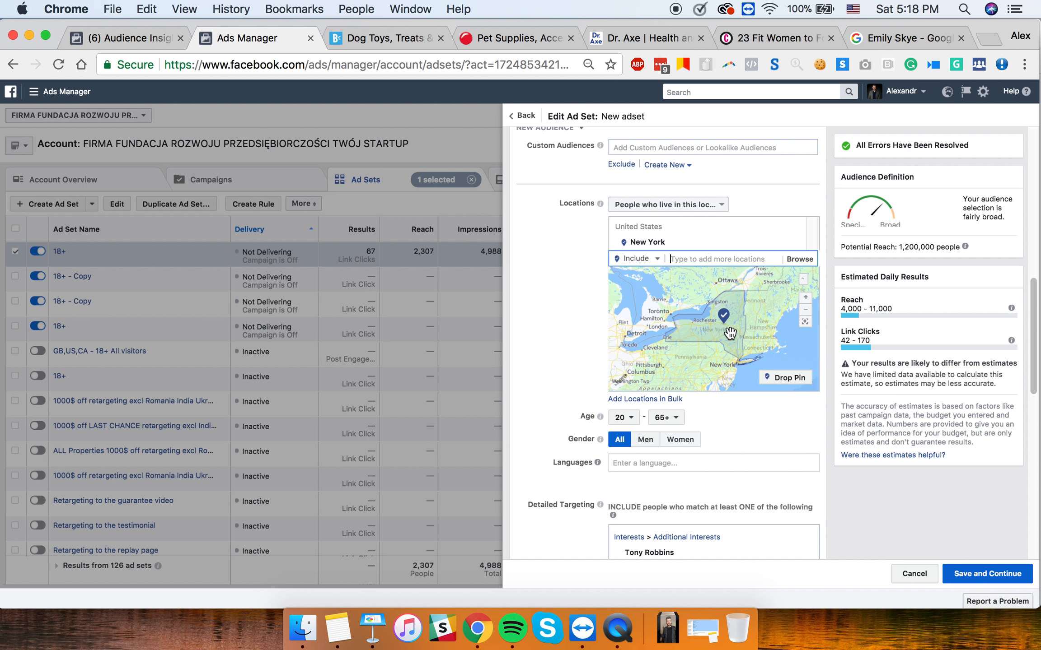
- Search the location box for 'manhatta'
{"action": "type", "text": "new"}
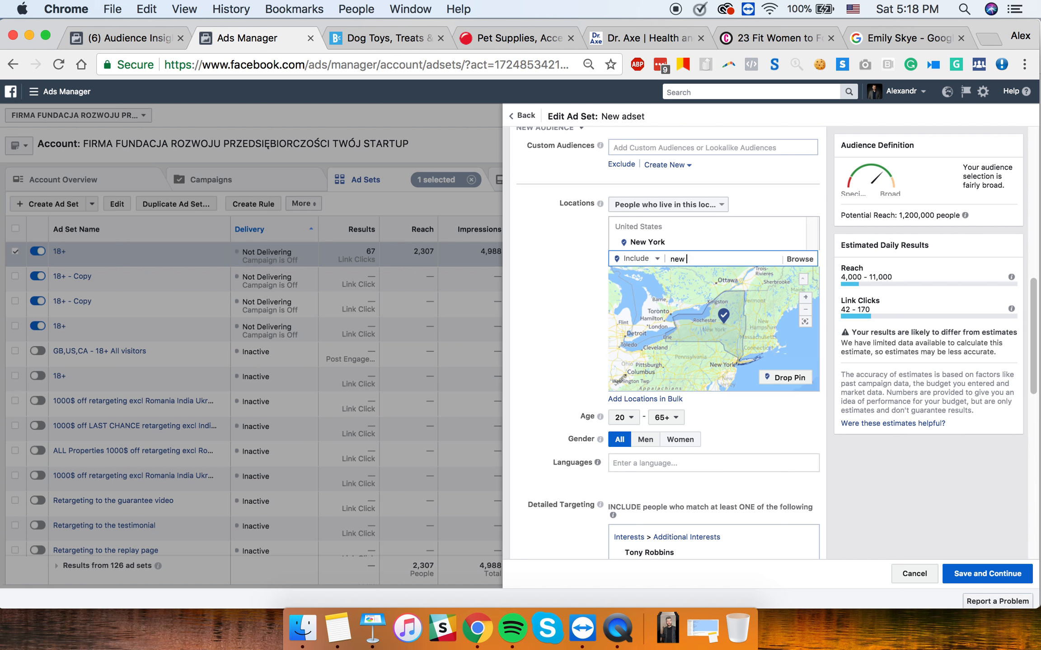
{"action": "key", "text": "BackSpace"}
{"action": "key", "text": "BackSpace"}
{"action": "key", "text": "BackSpace"}
{"action": "type", "text": "manhatta"}
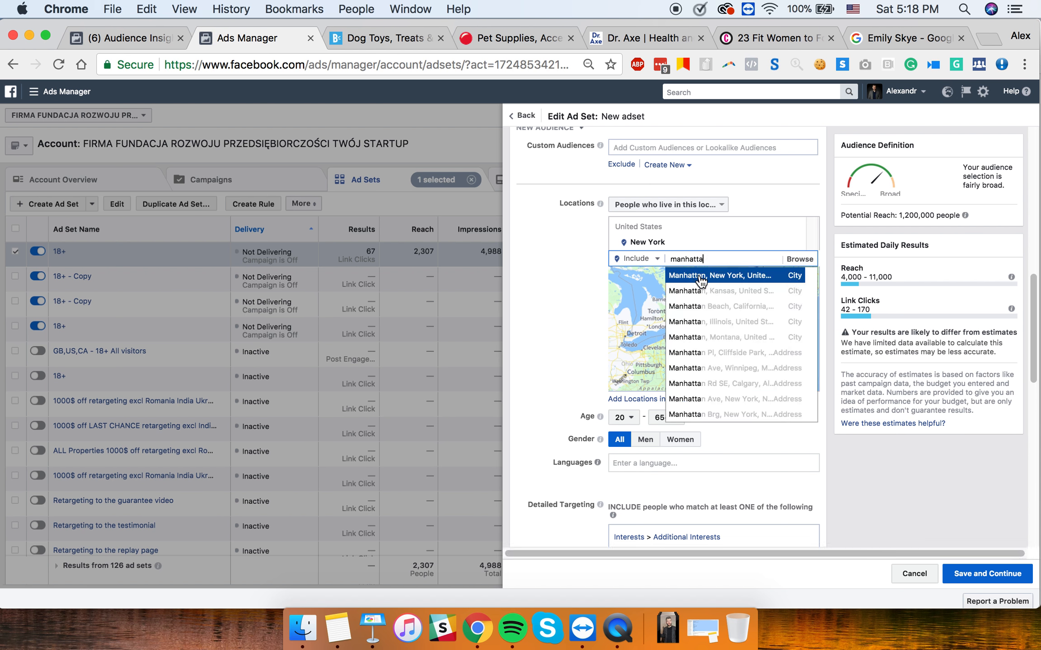
- Add Manhattan, New York, then drop a pin near E 69th St
{"action": "left_click", "coordinate": [701, 280]}
{"action": "left_click", "coordinate": [738, 242]}
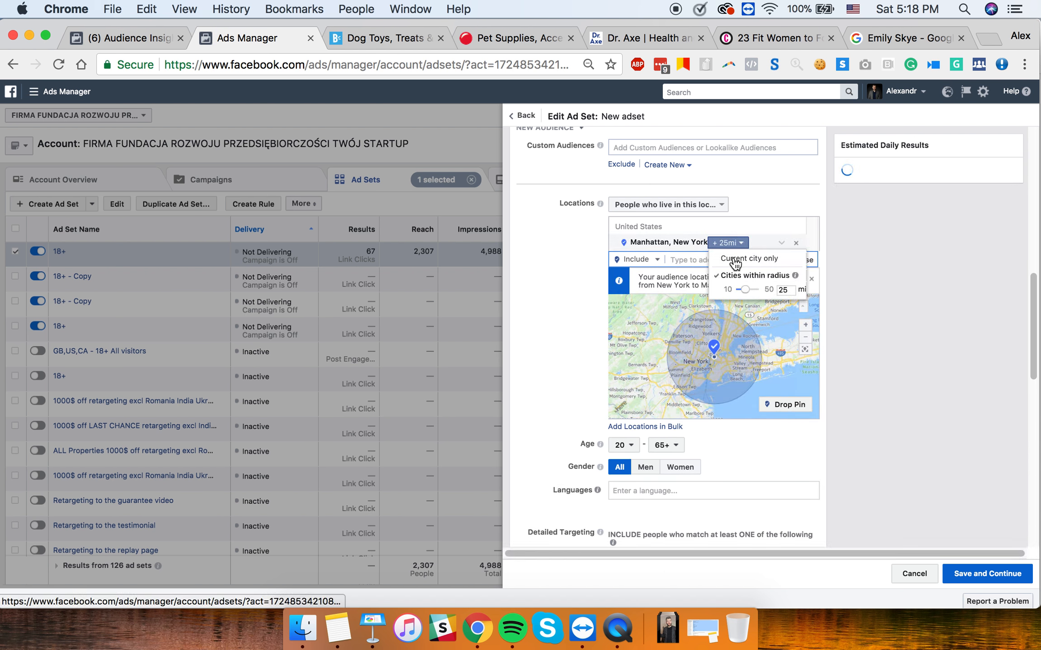
{"action": "left_click", "coordinate": [733, 260]}
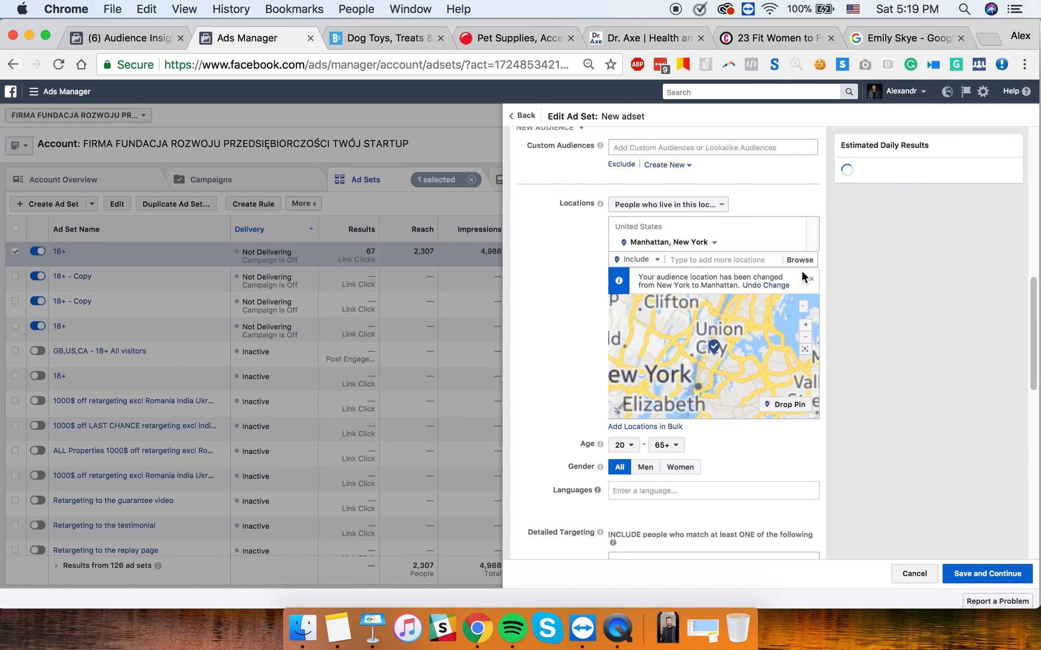
{"action": "scroll", "coordinate": [716, 358], "scroll_direction": "up", "scroll_amount": 5}
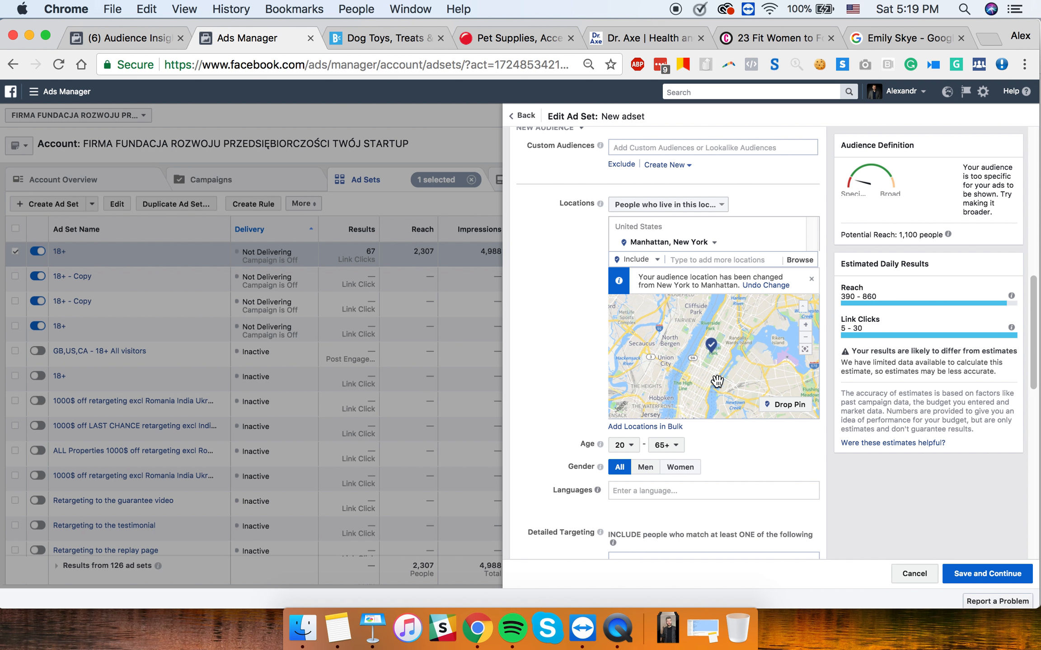
{"action": "scroll", "coordinate": [722, 349], "scroll_direction": "up", "scroll_amount": 3}
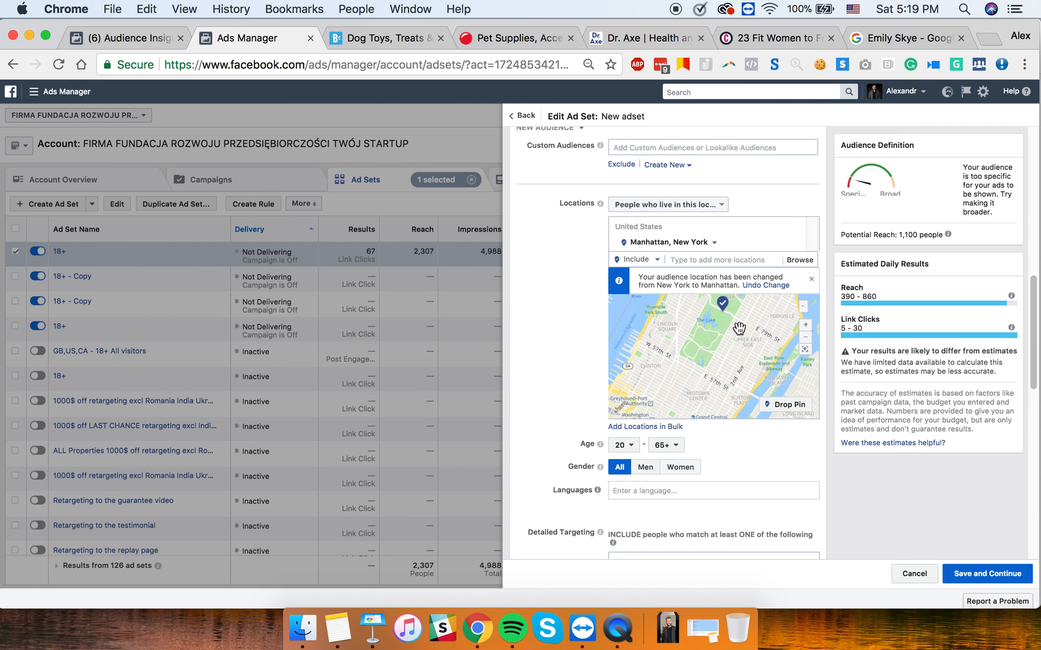
{"action": "scroll", "coordinate": [738, 328], "scroll_direction": "up", "scroll_amount": 2}
{"action": "scroll", "coordinate": [739, 332], "scroll_direction": "up", "scroll_amount": 2}
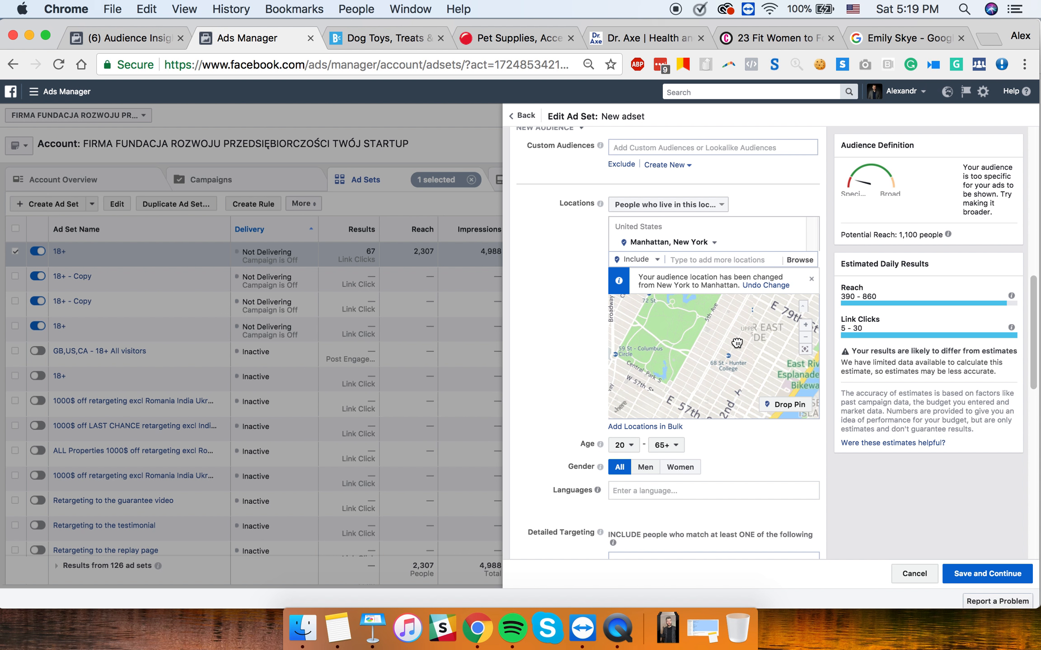
{"action": "scroll", "coordinate": [735, 342], "scroll_direction": "up", "scroll_amount": 2}
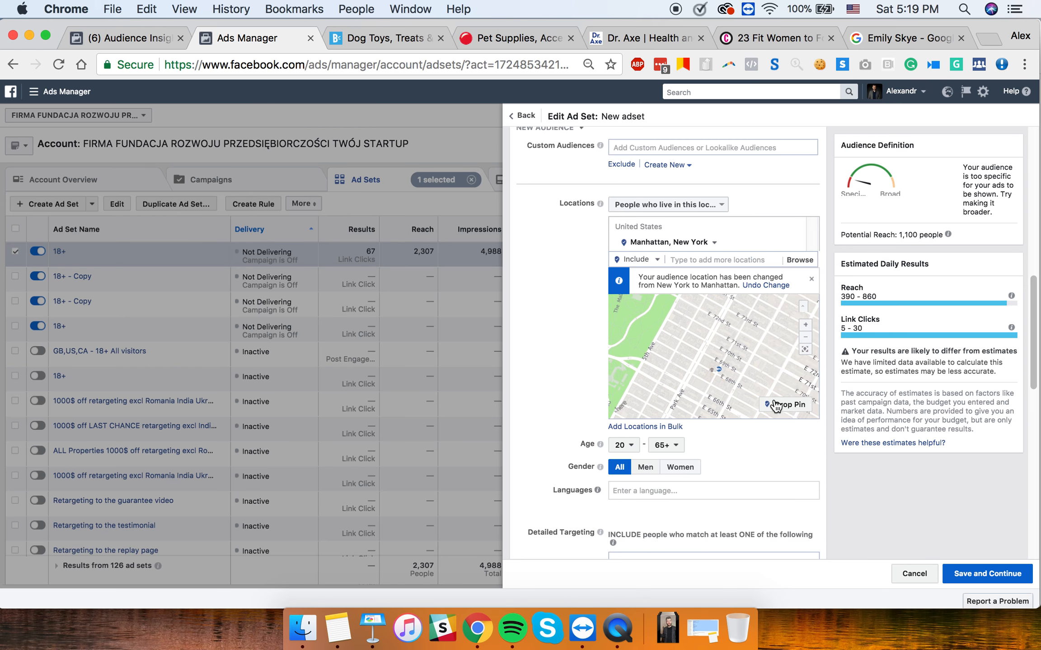
{"action": "left_click", "coordinate": [802, 413]}
{"action": "left_click", "coordinate": [722, 362]}
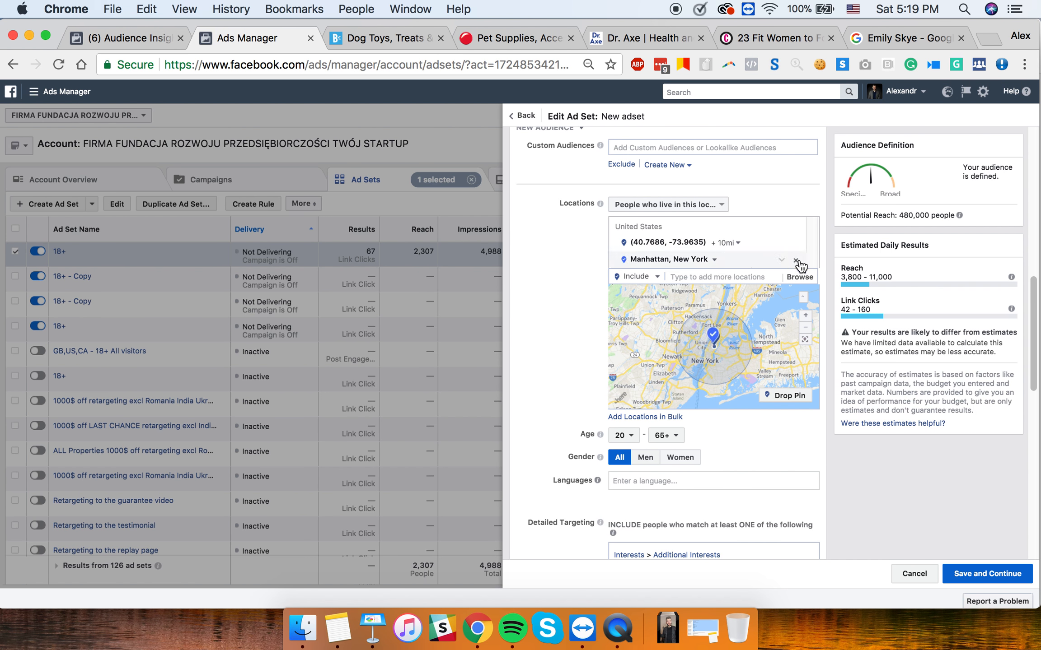
- Remove Manhattan and change the pin's radius from 10 mi to 1 mi
{"action": "left_click", "coordinate": [795, 260]}
{"action": "left_click", "coordinate": [728, 244]}
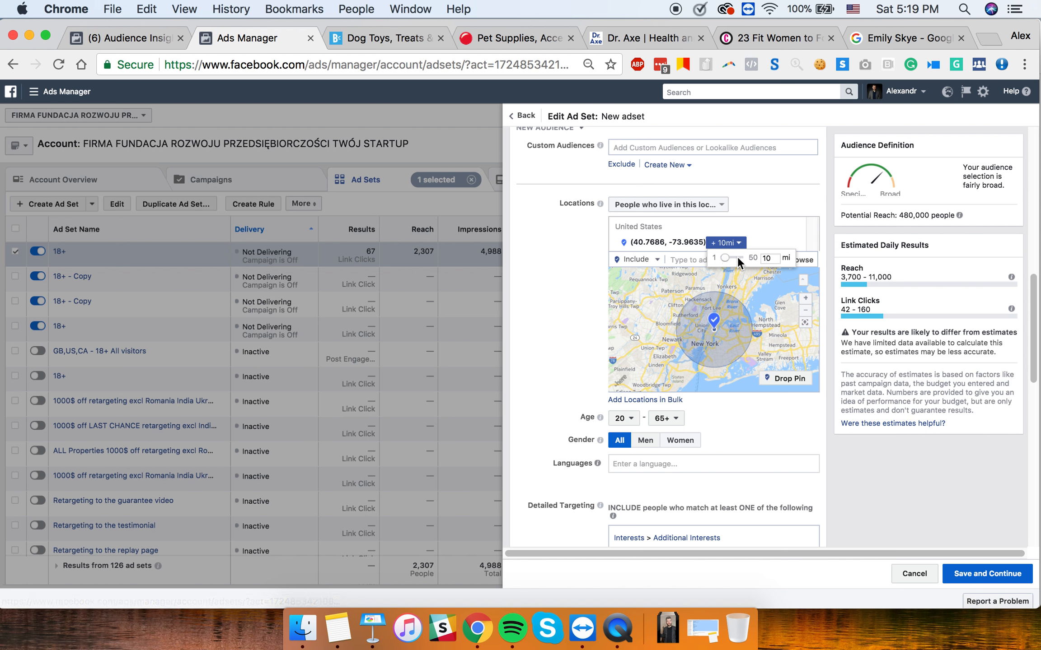
{"action": "left_click_drag", "start_coordinate": [774, 259], "coordinate": [722, 262]}
{"action": "type", "text": "1"}
{"action": "key", "text": "Return"}
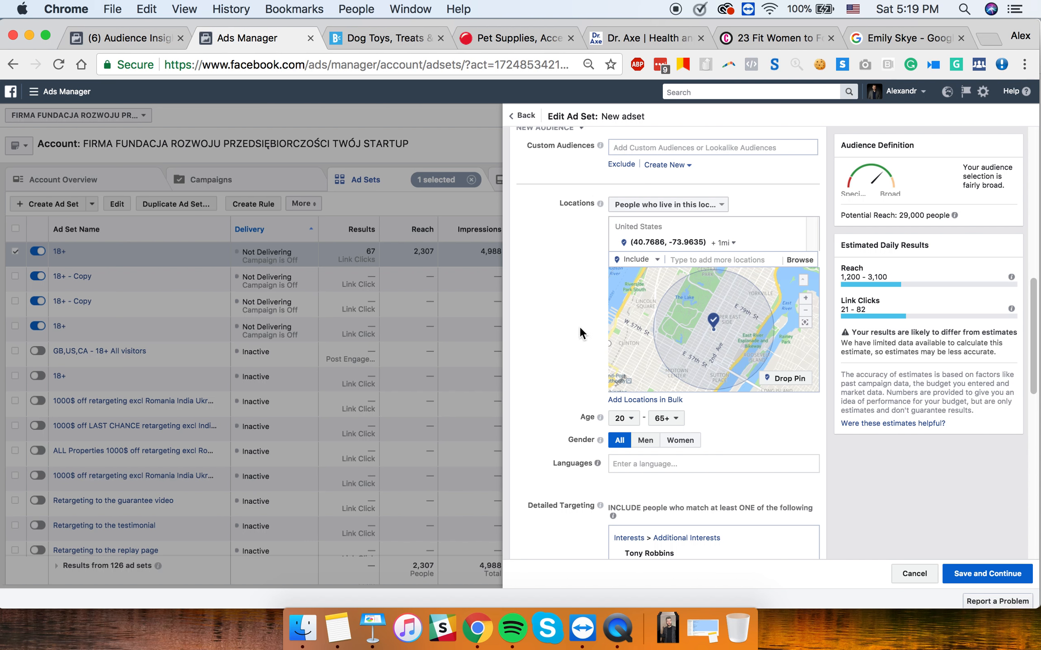
- Remove the Tony Robbins interest from detailed targeting, keeping the 1-mile pin radius
{"action": "scroll", "coordinate": [735, 497], "scroll_direction": "down", "scroll_amount": 2}
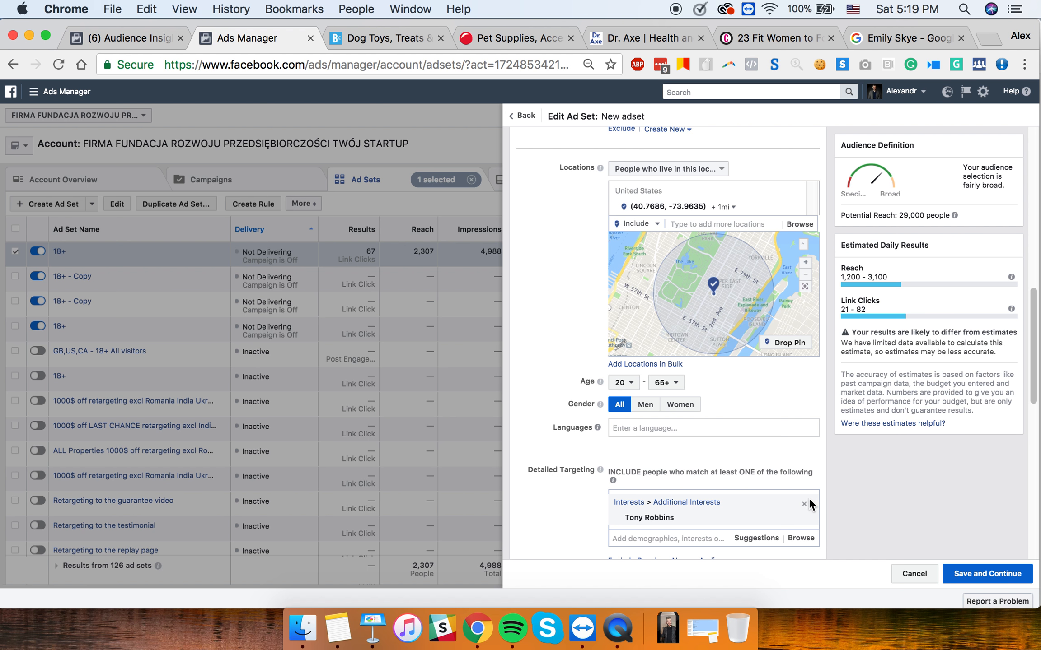
{"action": "left_click", "coordinate": [805, 509]}
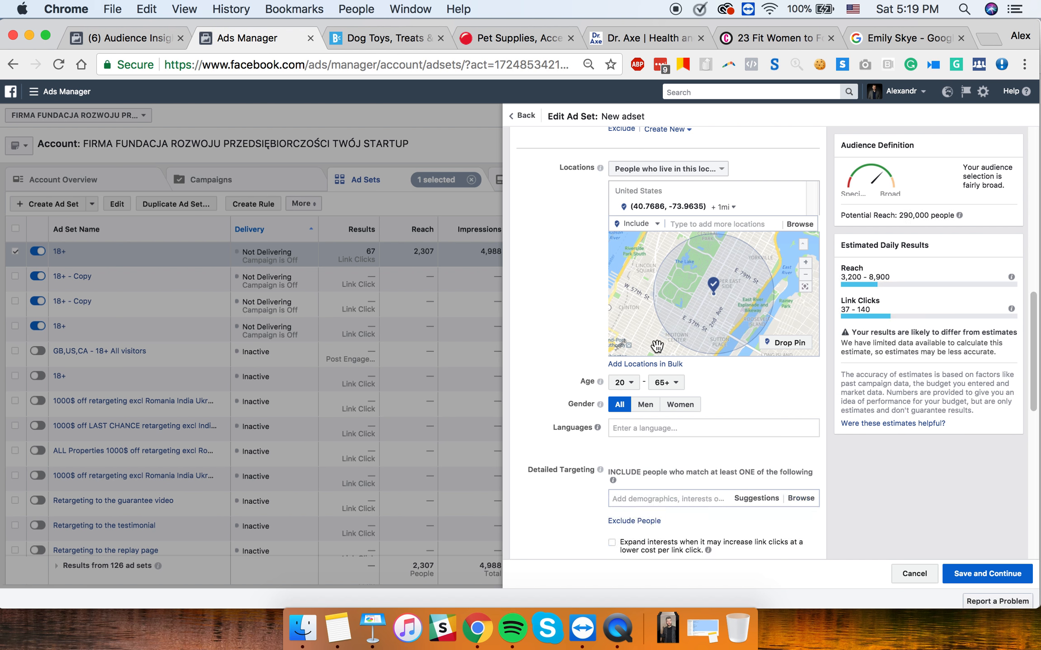
{"action": "left_click", "coordinate": [723, 208]}
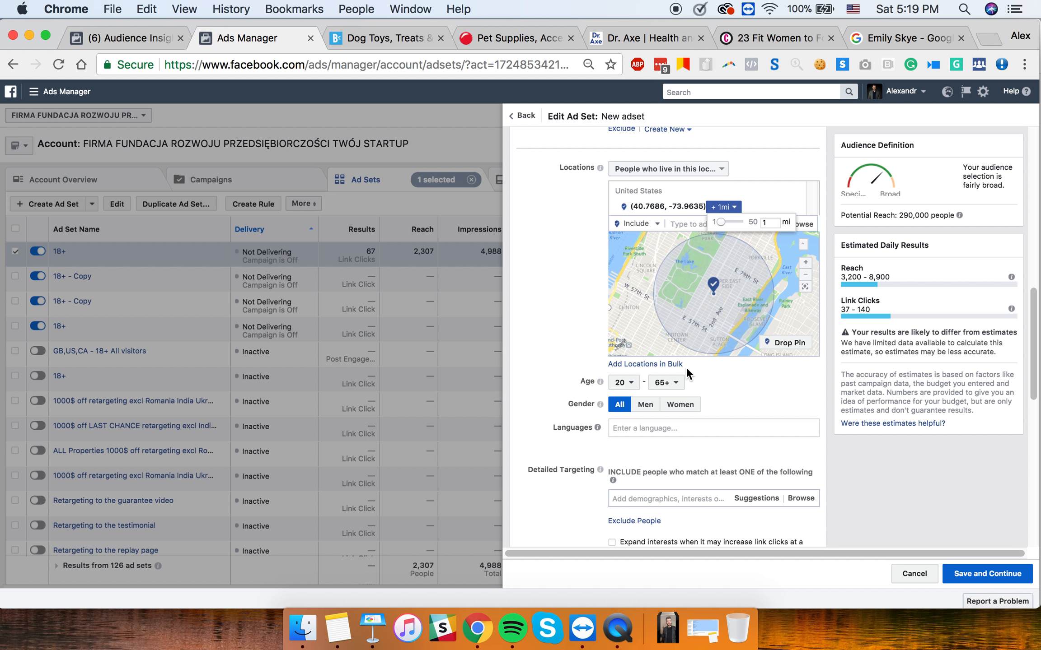
{"action": "left_click", "coordinate": [551, 321]}
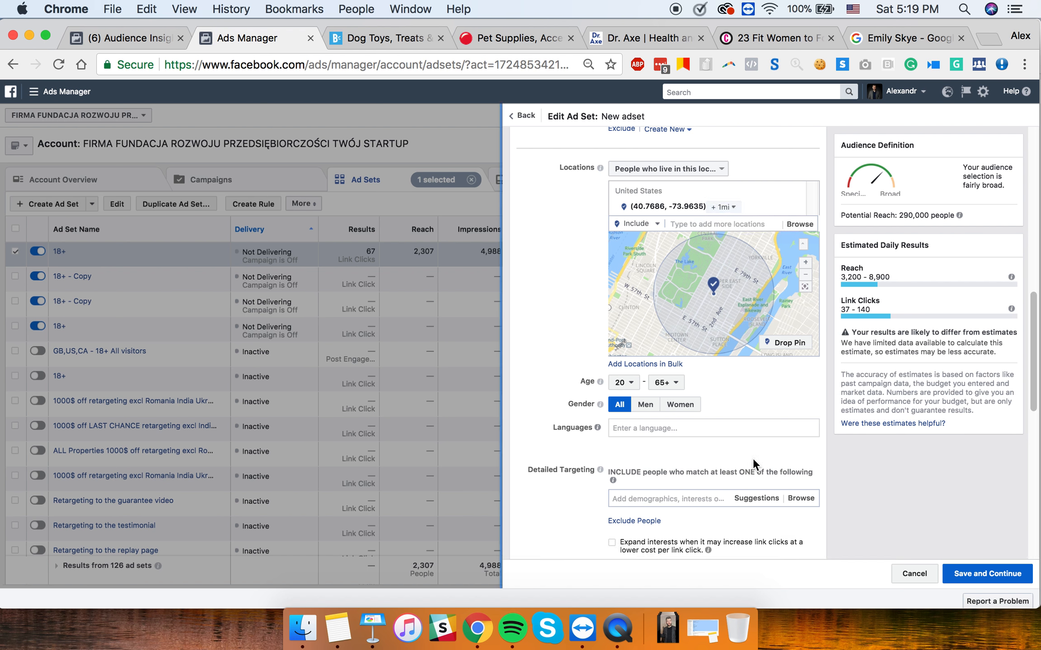
- Set the minimum age to 40 and gender to Women, targeting ages 40–65+
{"action": "left_click", "coordinate": [637, 384]}
{"action": "scroll", "coordinate": [615, 500], "scroll_direction": "down", "scroll_amount": 3}
{"action": "scroll", "coordinate": [615, 501], "scroll_direction": "down", "scroll_amount": 3}
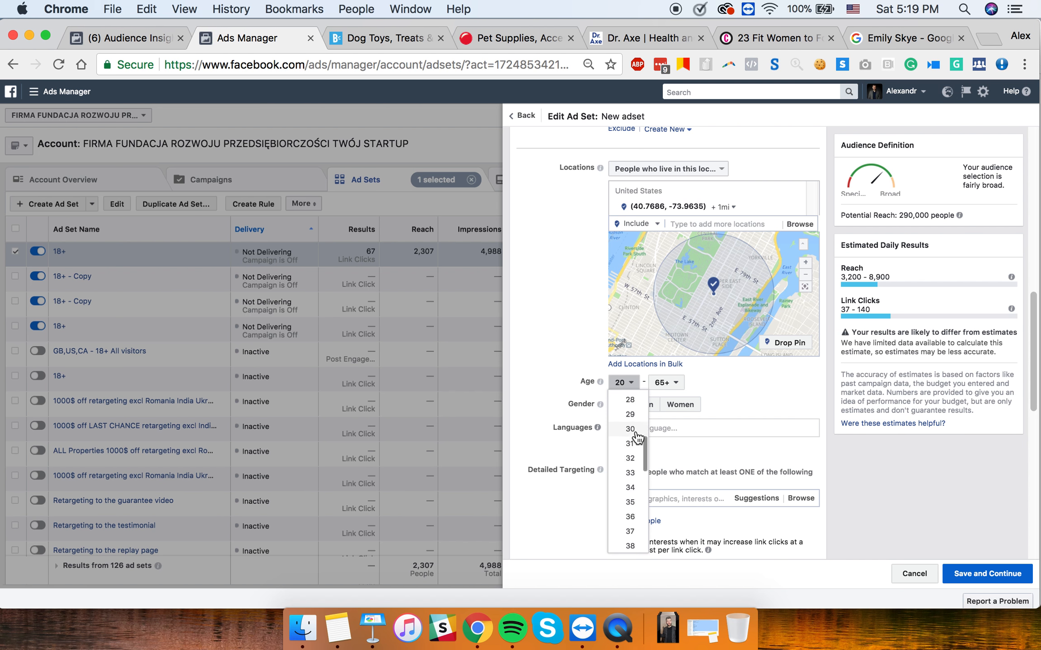
{"action": "left_click", "coordinate": [630, 503]}
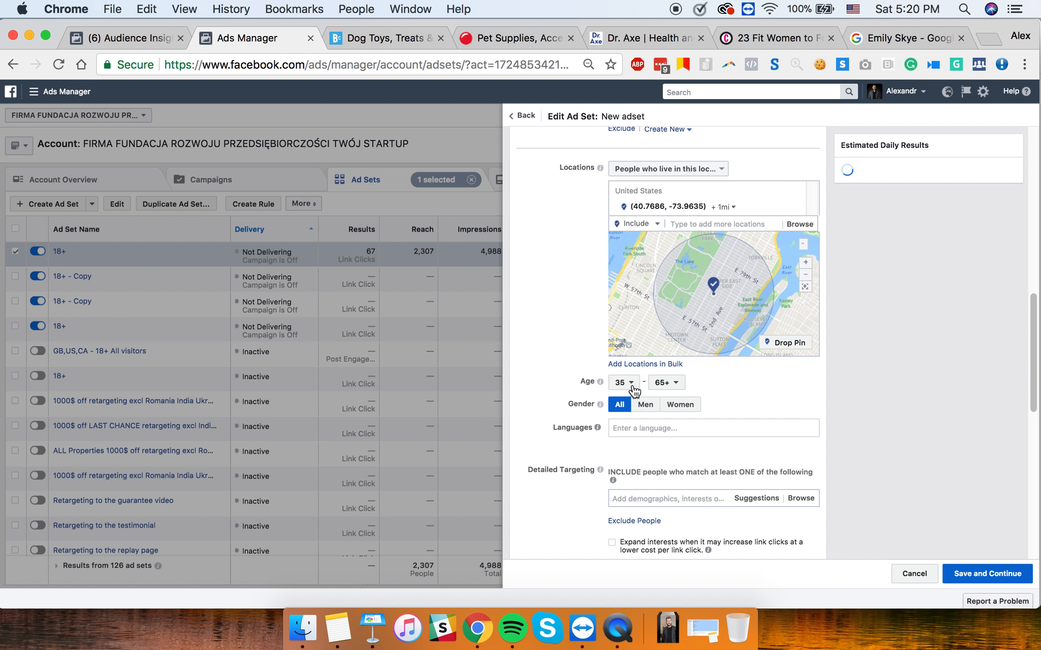
{"action": "left_click", "coordinate": [629, 385]}
{"action": "scroll", "coordinate": [633, 506], "scroll_direction": "down", "scroll_amount": 2}
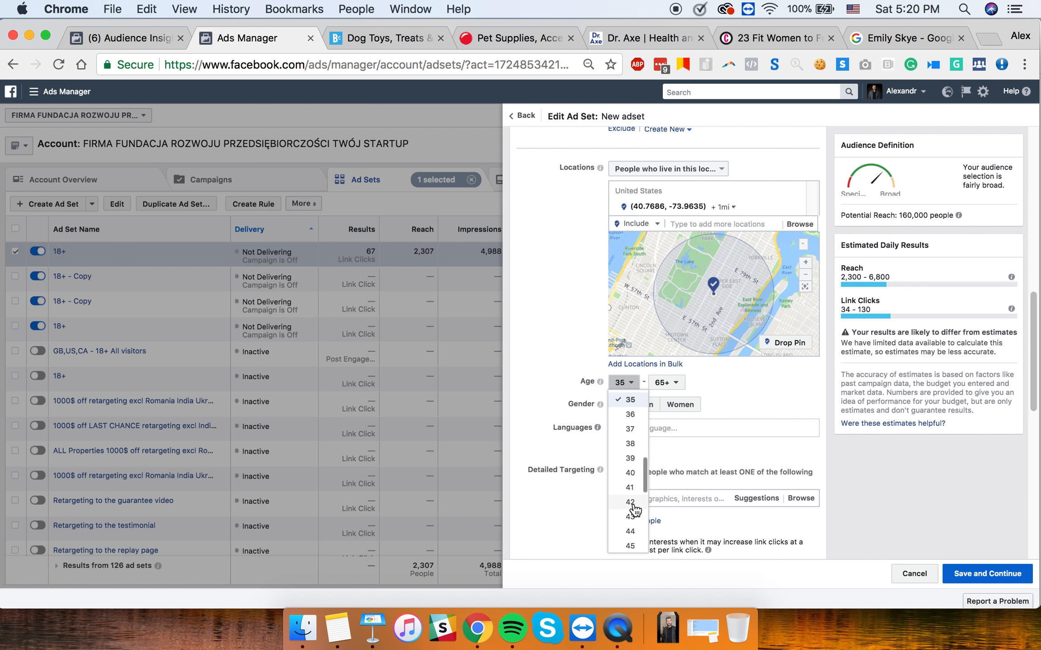
{"action": "left_click", "coordinate": [630, 472]}
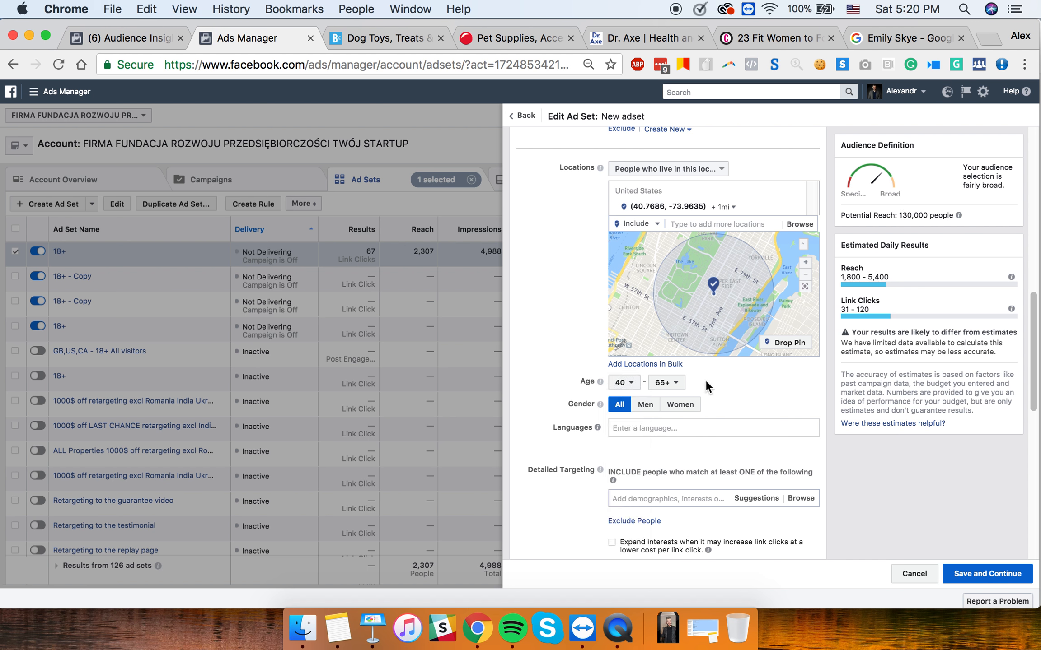
{"action": "left_click", "coordinate": [650, 405]}
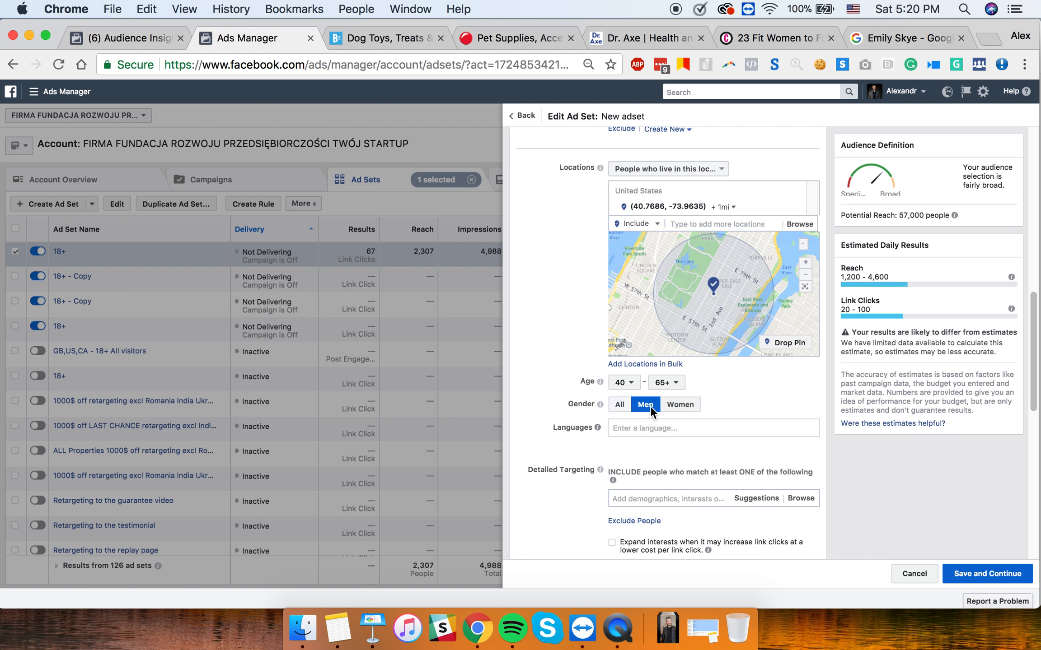
{"action": "left_click", "coordinate": [680, 406]}
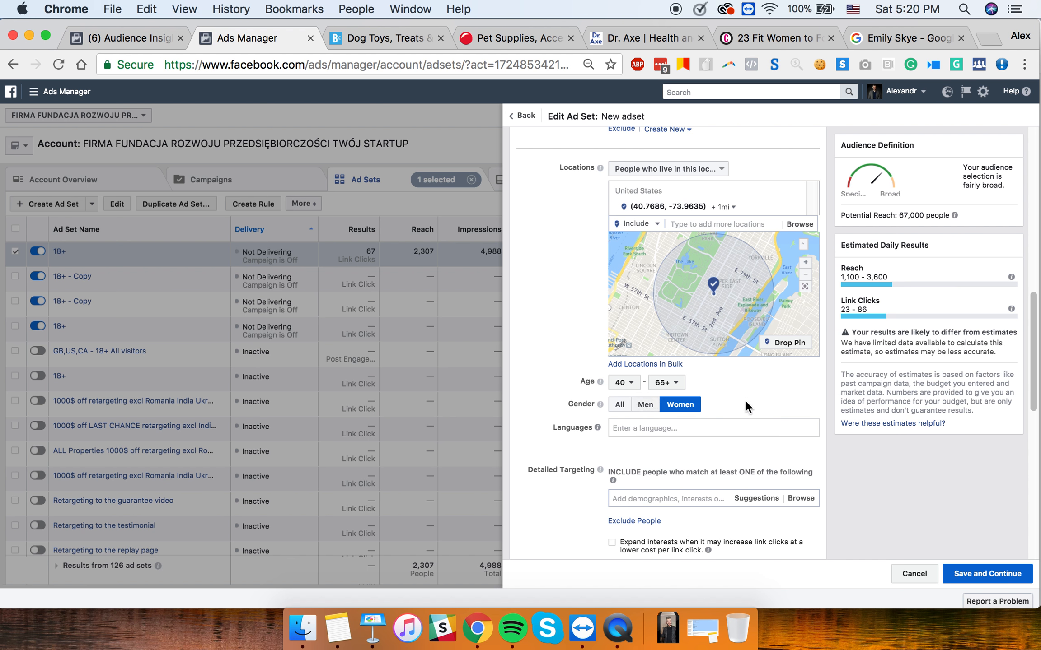
{"action": "scroll", "coordinate": [745, 401], "scroll_direction": "down", "scroll_amount": 3}
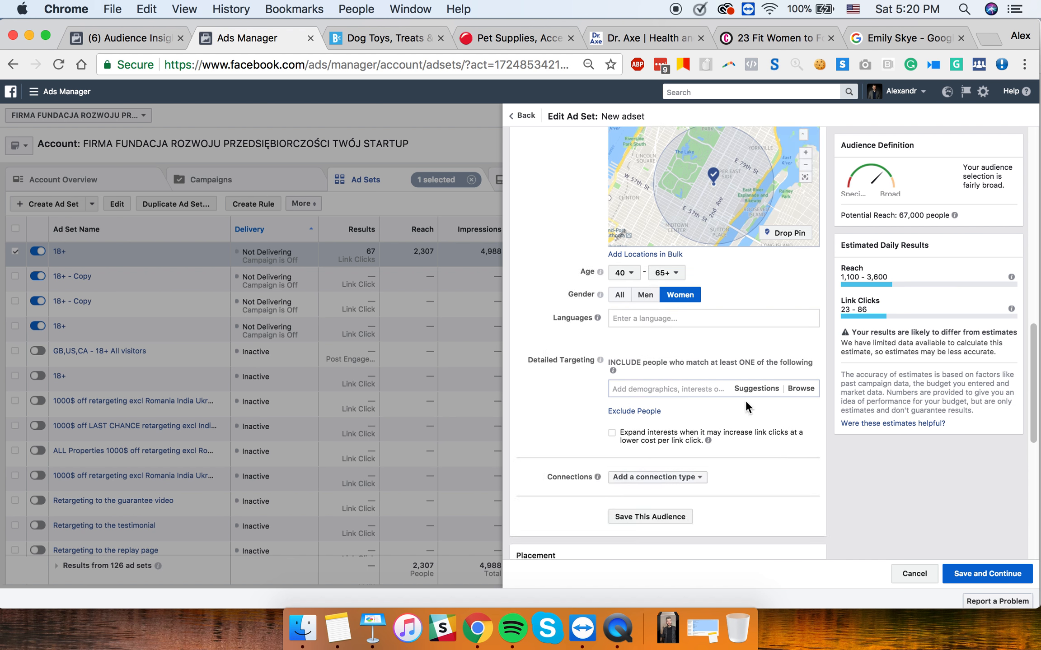
{"action": "scroll", "coordinate": [746, 401], "scroll_direction": "up", "scroll_amount": 3}
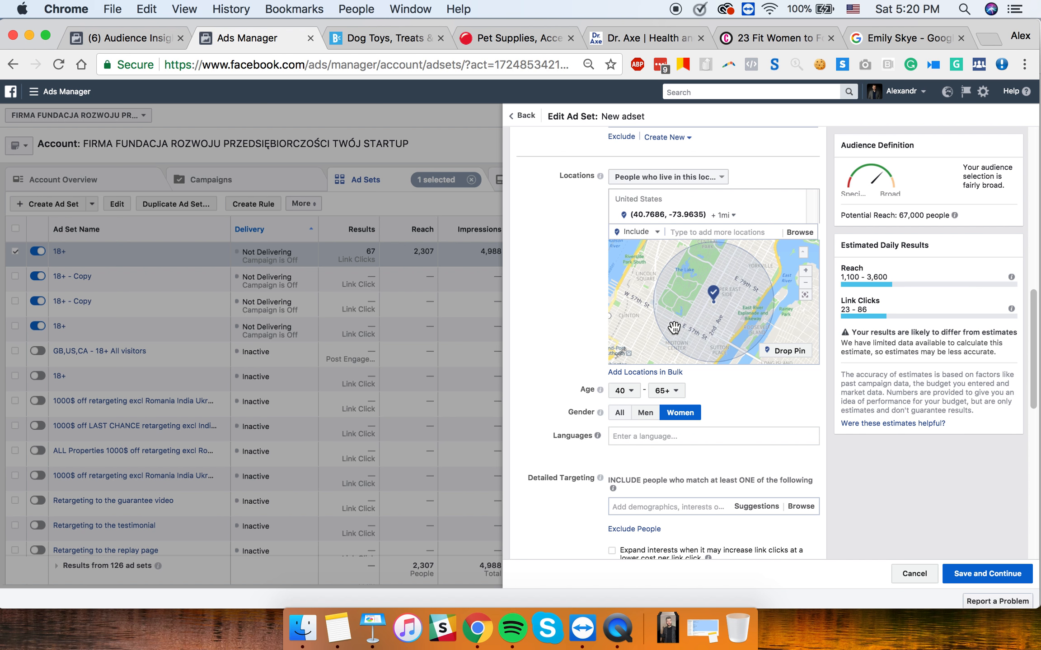
{"action": "left_click", "coordinate": [638, 180]}
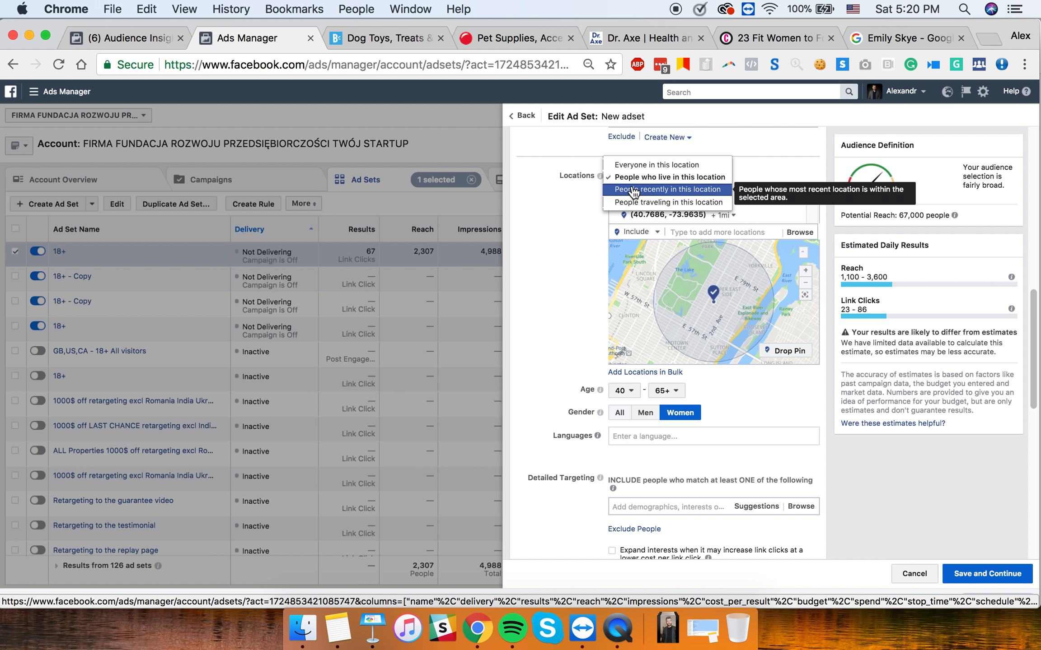
{"action": "left_click", "coordinate": [561, 212]}
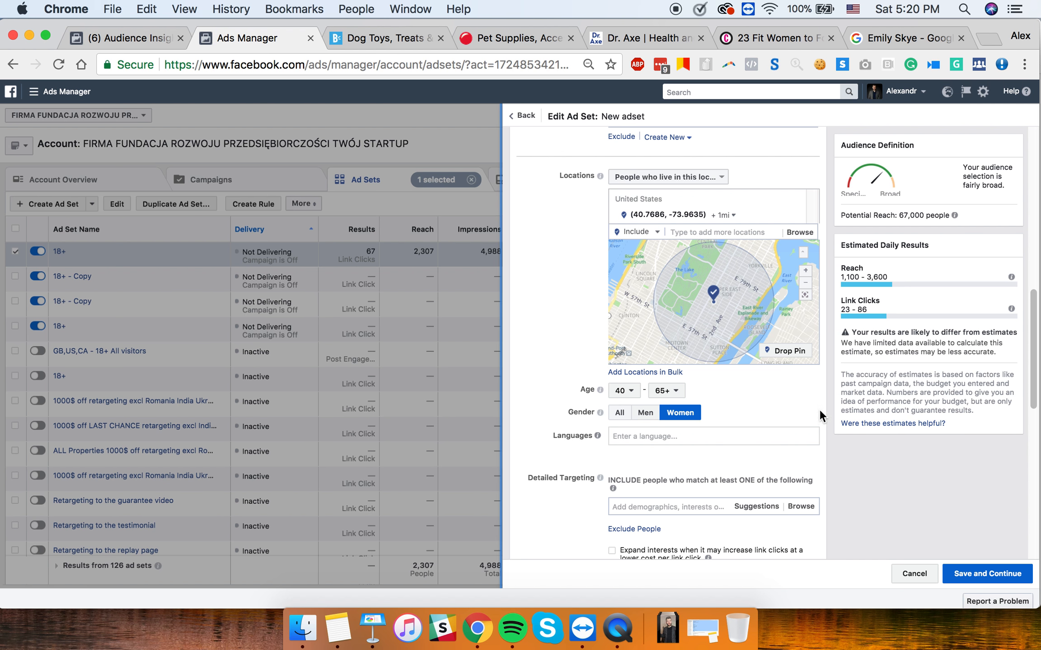
{"action": "left_click_drag", "start_coordinate": [899, 213], "coordinate": [954, 213]}
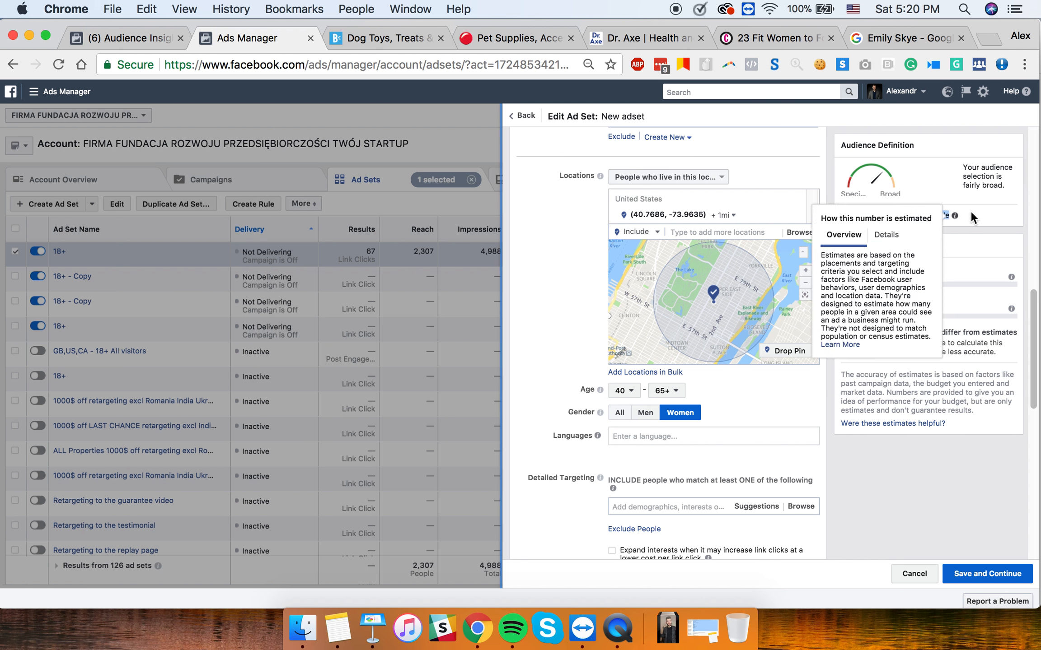
{"action": "scroll", "coordinate": [578, 382], "scroll_direction": "down", "scroll_amount": 5}
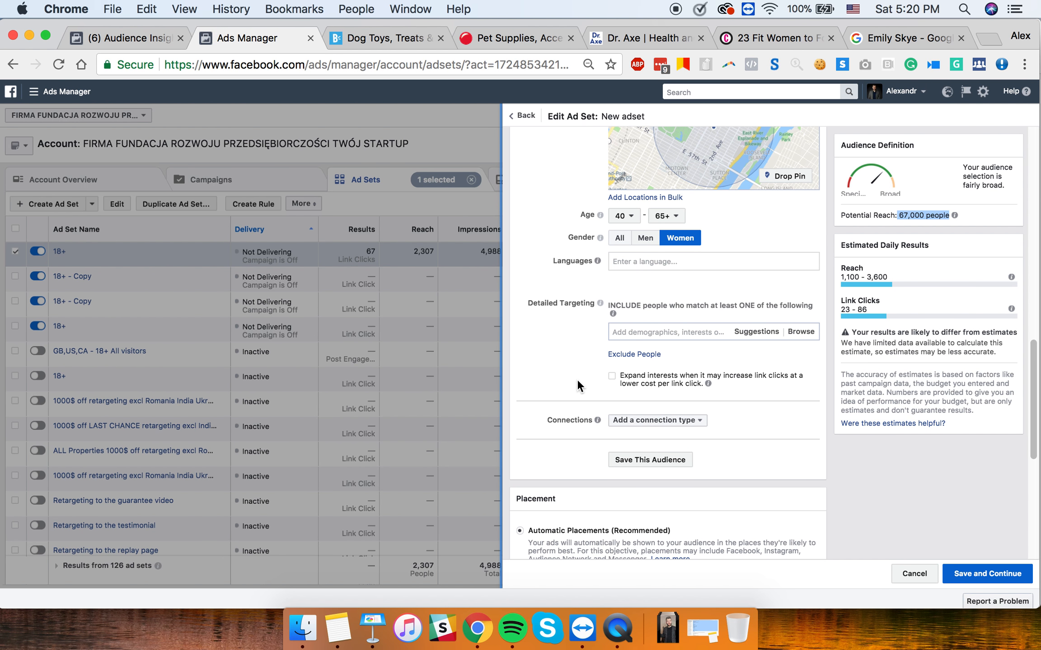
{"action": "scroll", "coordinate": [577, 382], "scroll_direction": "up", "scroll_amount": 6}
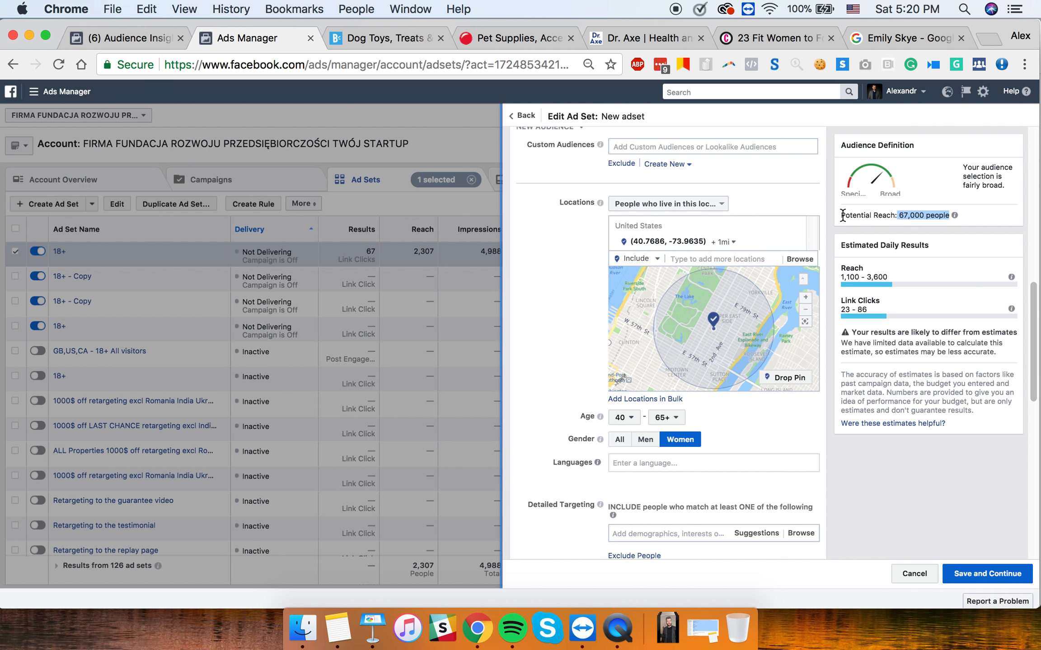
{"action": "mouse_move", "coordinate": [956, 216]}
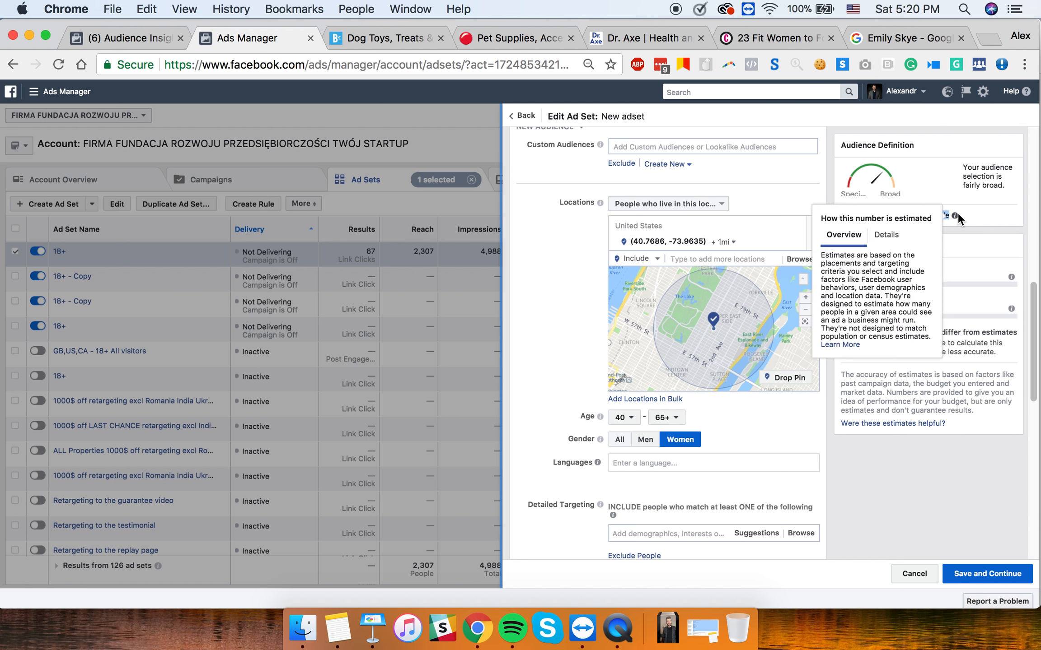
{"action": "left_click", "coordinate": [982, 214]}
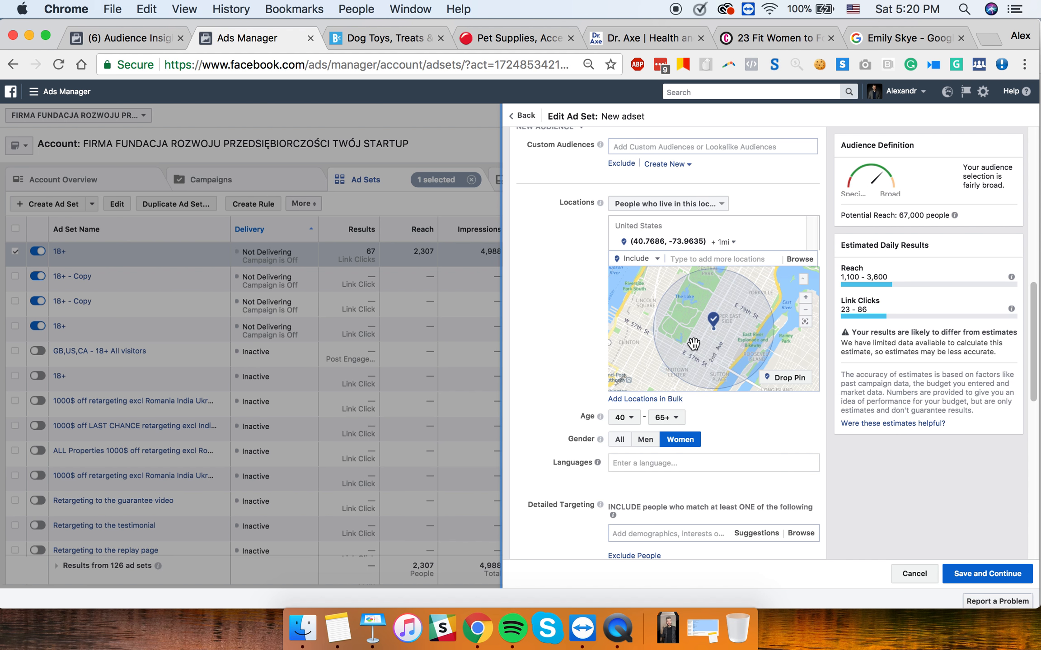
{"action": "scroll", "coordinate": [650, 501], "scroll_direction": "down", "scroll_amount": 3}
- Search detailed targeting for 'teeth w' and add Teeth Whitening & Beauty by Sarra
{"action": "left_click", "coordinate": [648, 470]}
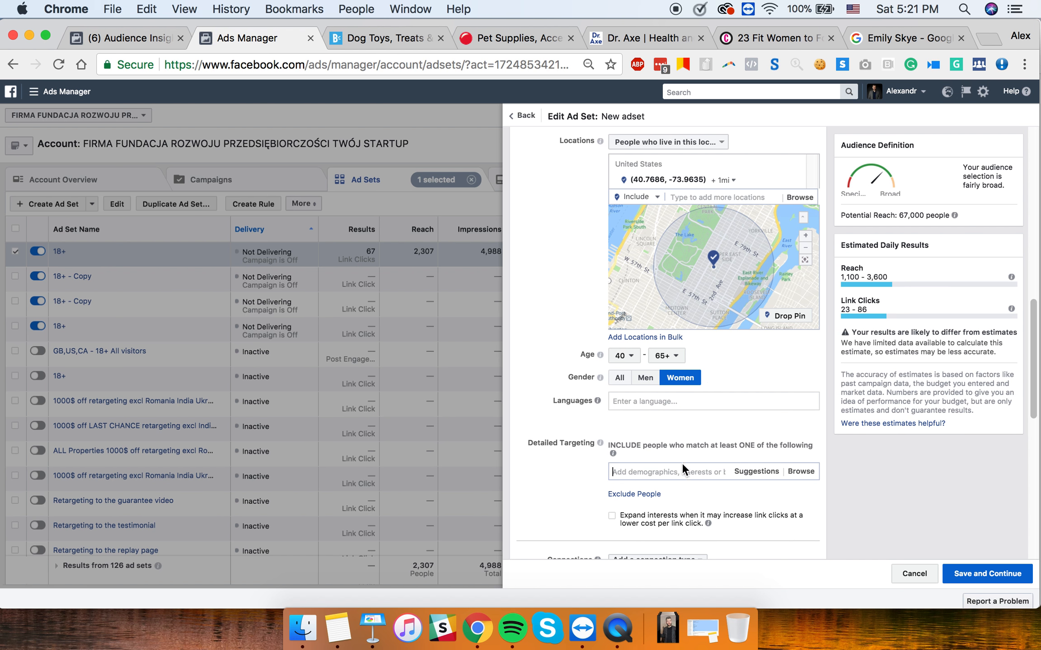
{"action": "left_click", "coordinate": [669, 472]}
{"action": "type", "text": "te"}
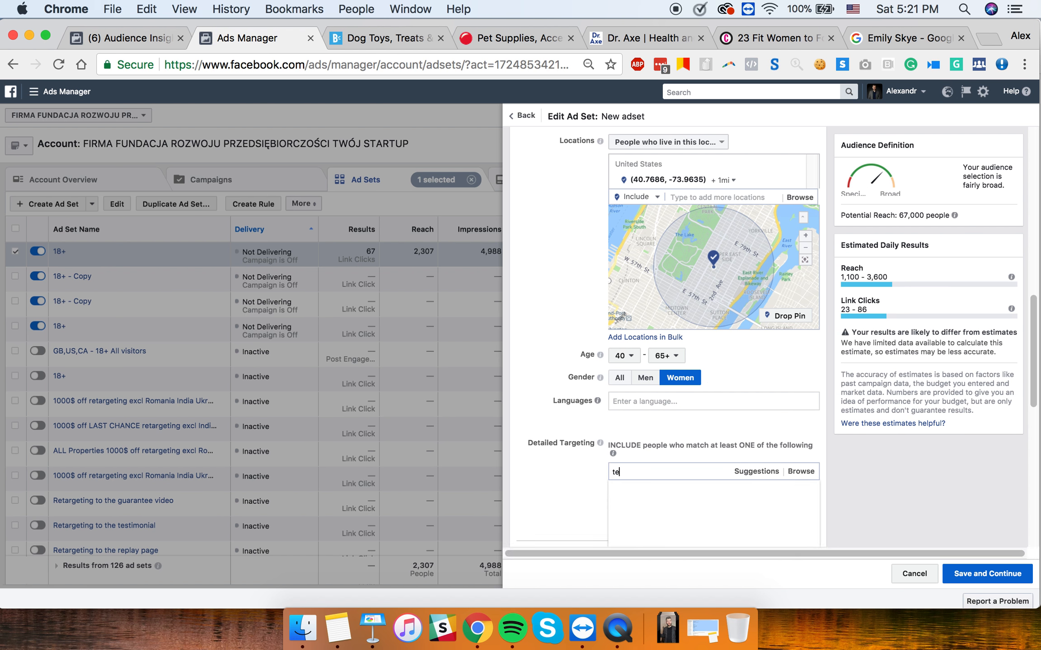
{"action": "type", "text": "eth w"}
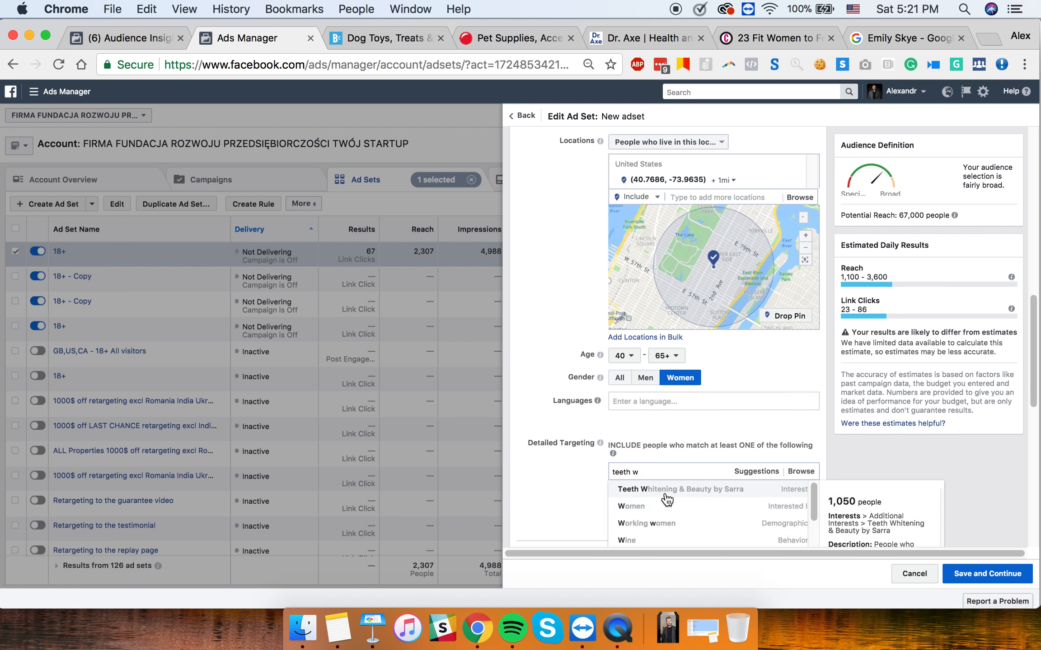
{"action": "scroll", "coordinate": [667, 500], "scroll_direction": "down", "scroll_amount": 1}
{"action": "scroll", "coordinate": [668, 501], "scroll_direction": "up", "scroll_amount": 1}
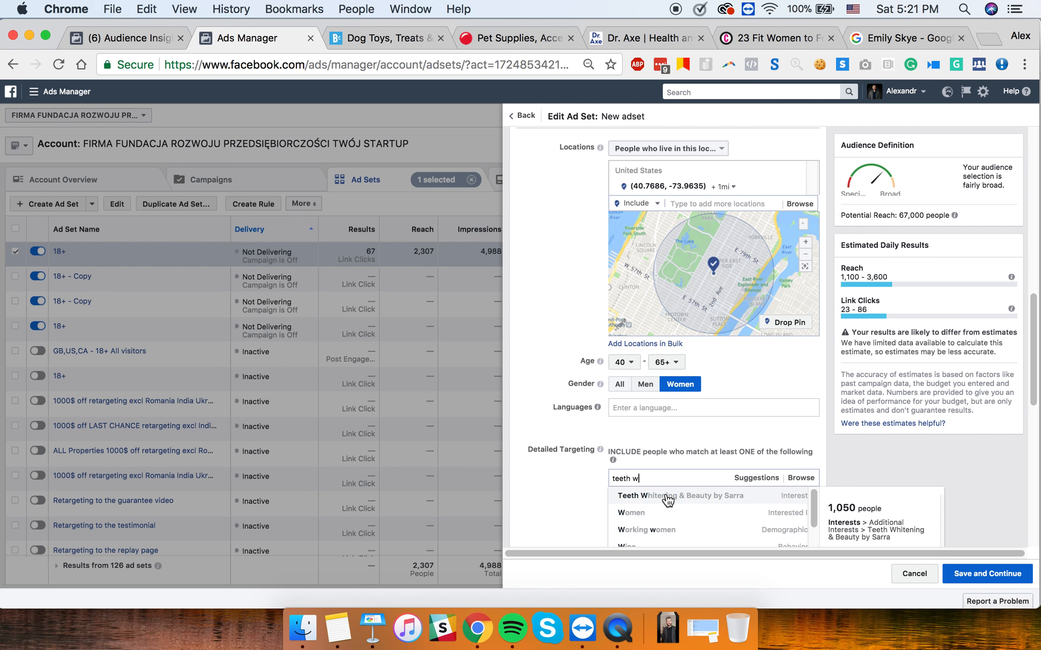
{"action": "left_click", "coordinate": [668, 500]}
- Add Teeth cleaning from the suggested interests
{"action": "scroll", "coordinate": [567, 494], "scroll_direction": "down", "scroll_amount": 2}
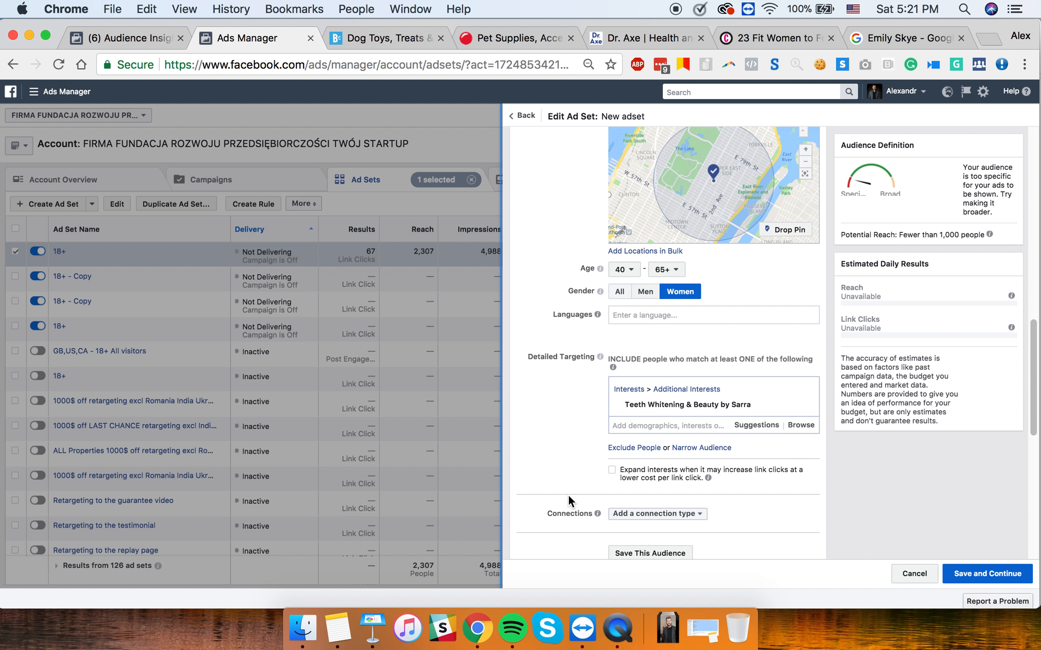
{"action": "left_click", "coordinate": [763, 425]}
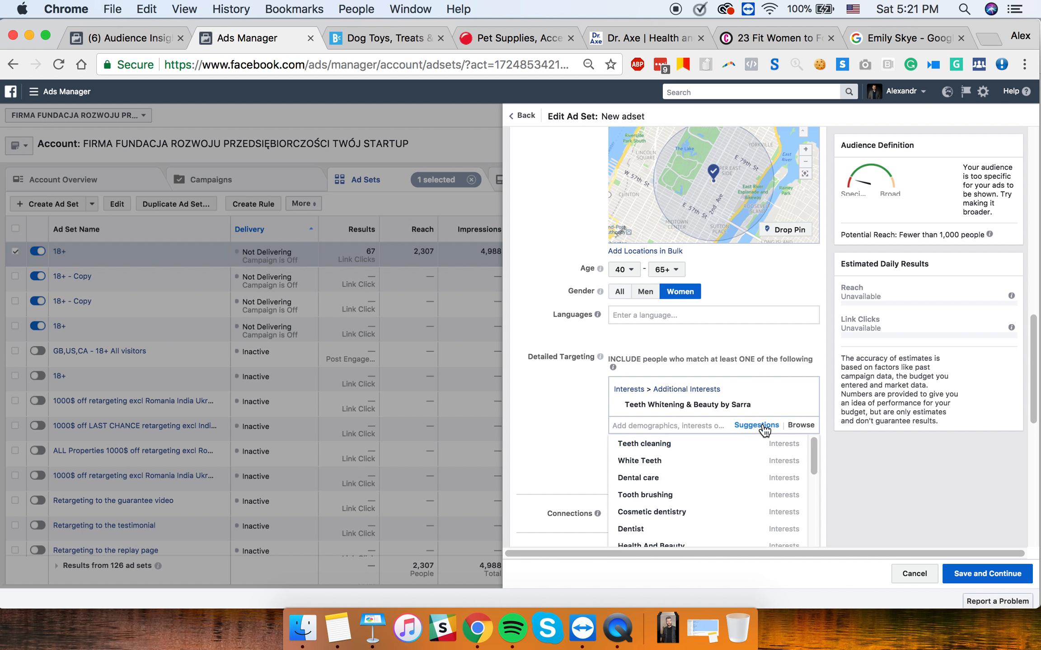
{"action": "left_click", "coordinate": [682, 446]}
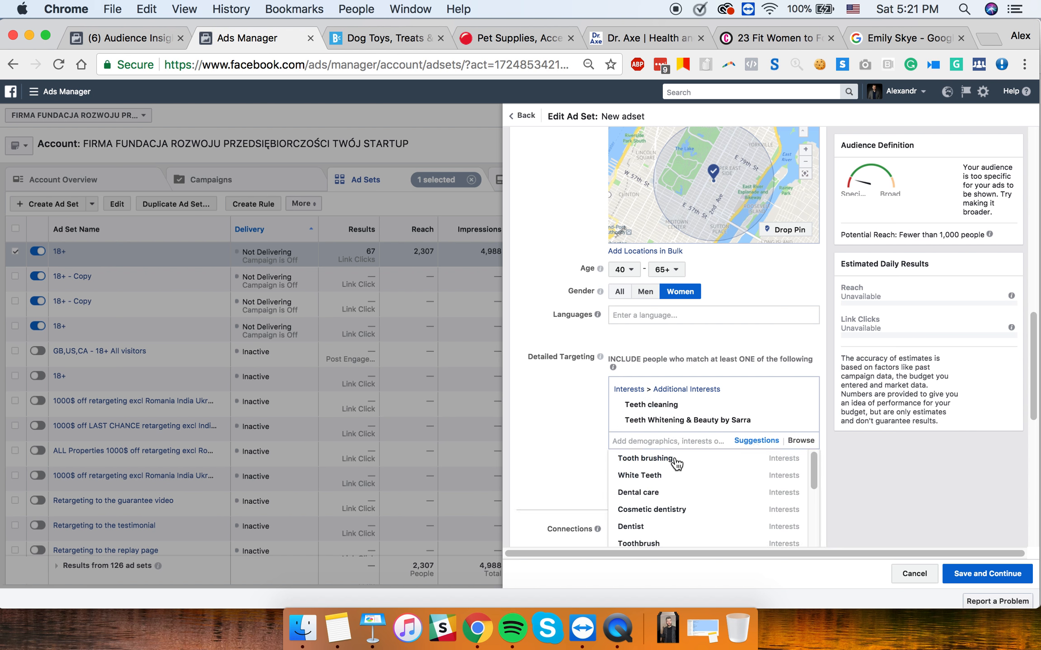
{"action": "scroll", "coordinate": [671, 513], "scroll_direction": "down", "scroll_amount": 3}
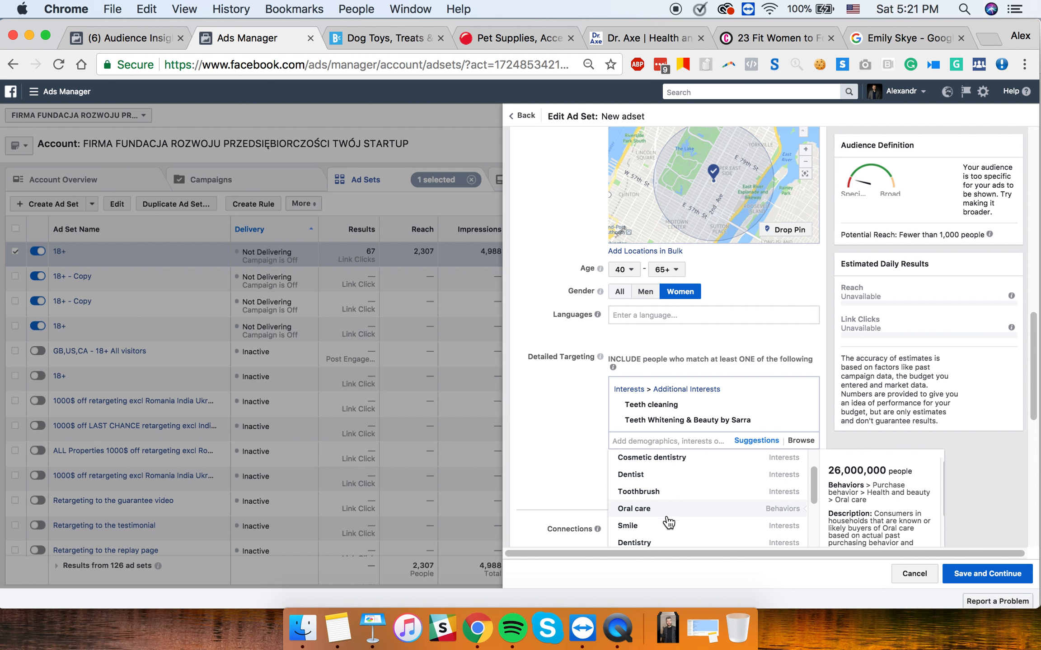
{"action": "scroll", "coordinate": [669, 523], "scroll_direction": "down", "scroll_amount": 5}
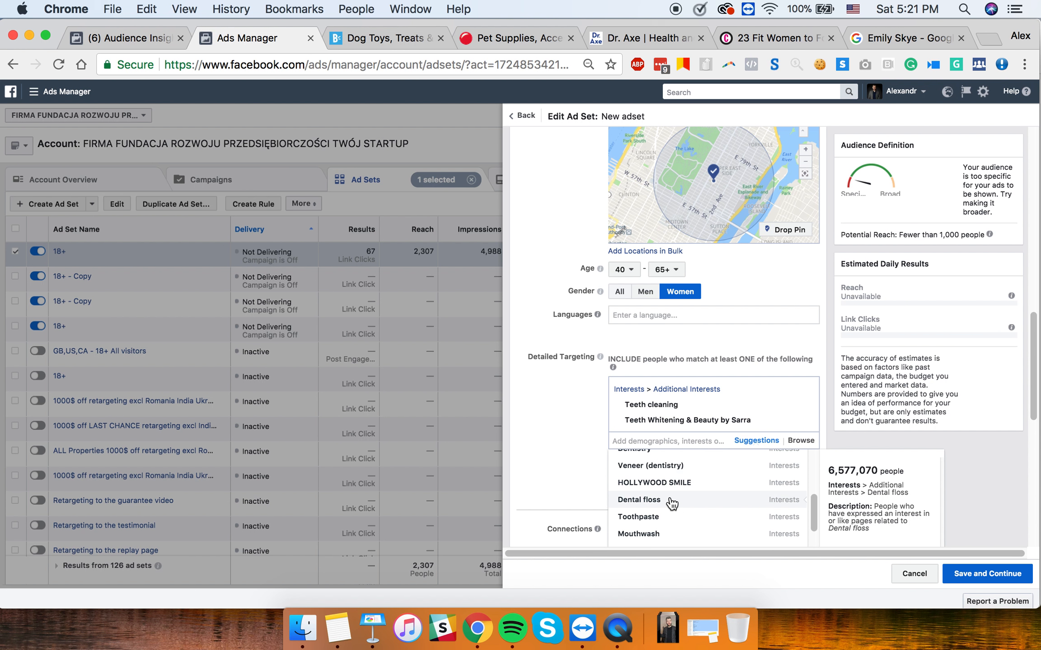
{"action": "scroll", "coordinate": [673, 494], "scroll_direction": "down", "scroll_amount": 2}
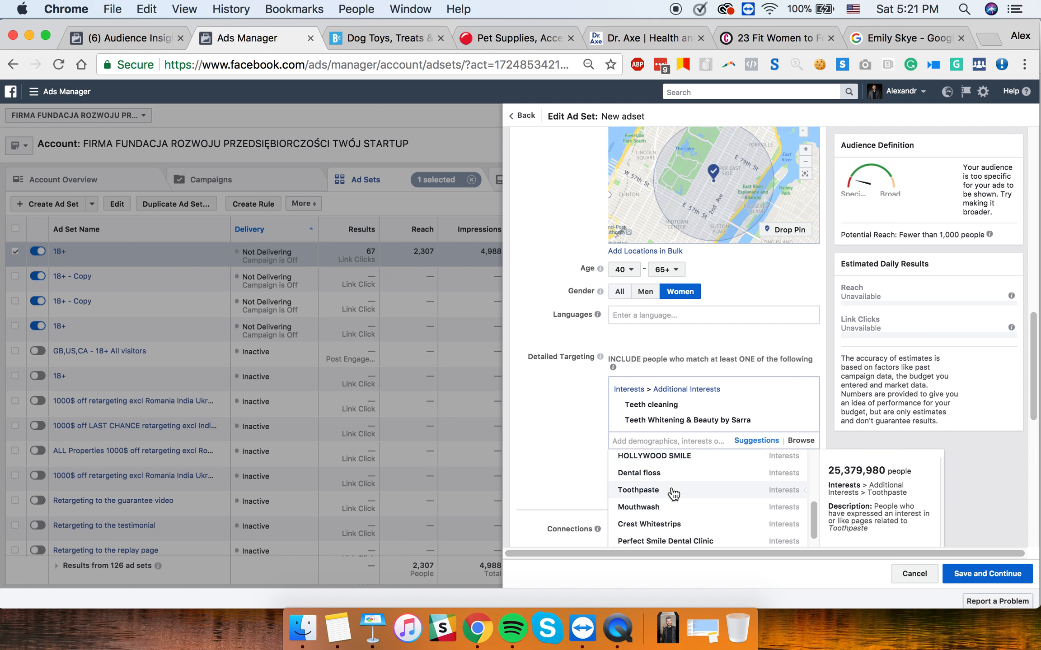
{"action": "scroll", "coordinate": [673, 493], "scroll_direction": "down", "scroll_amount": 1}
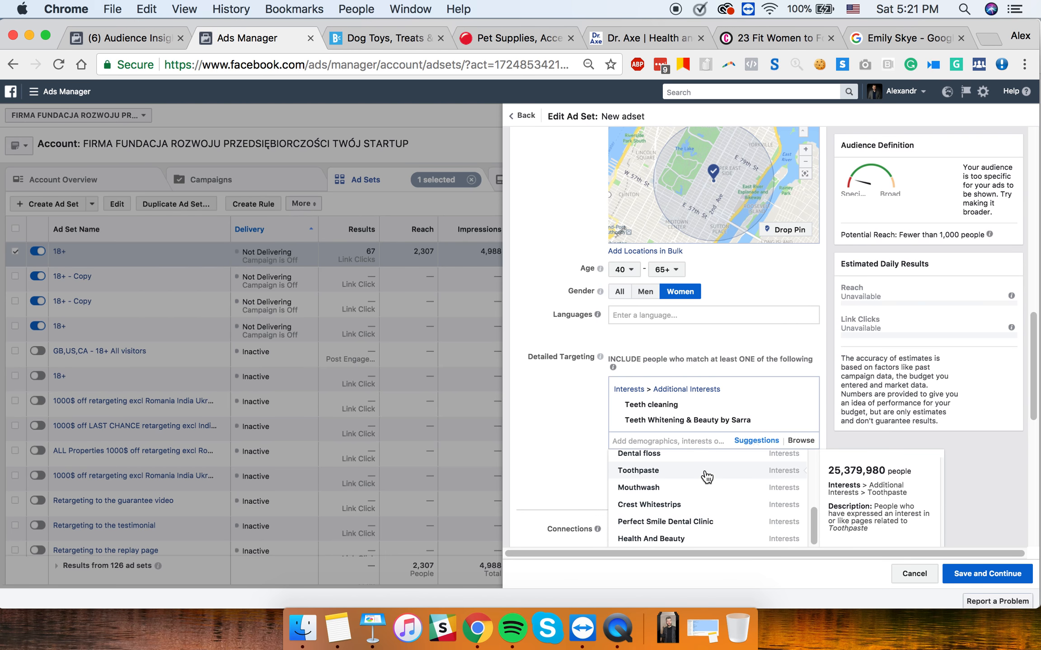
{"action": "scroll", "coordinate": [696, 522], "scroll_direction": "down", "scroll_amount": 4}
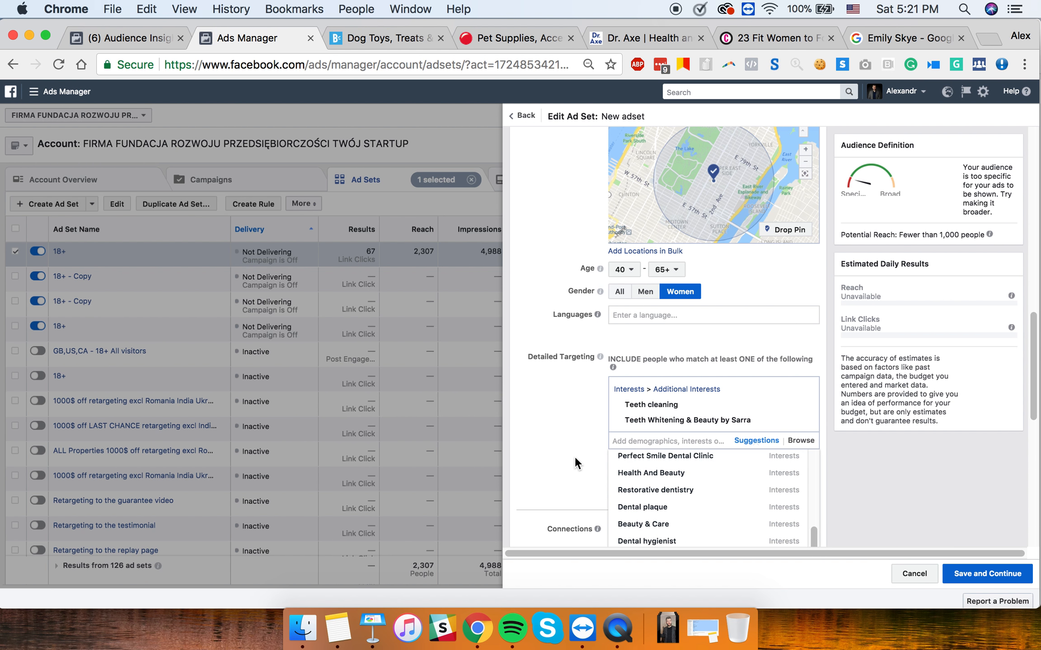
{"action": "left_click", "coordinate": [562, 421]}
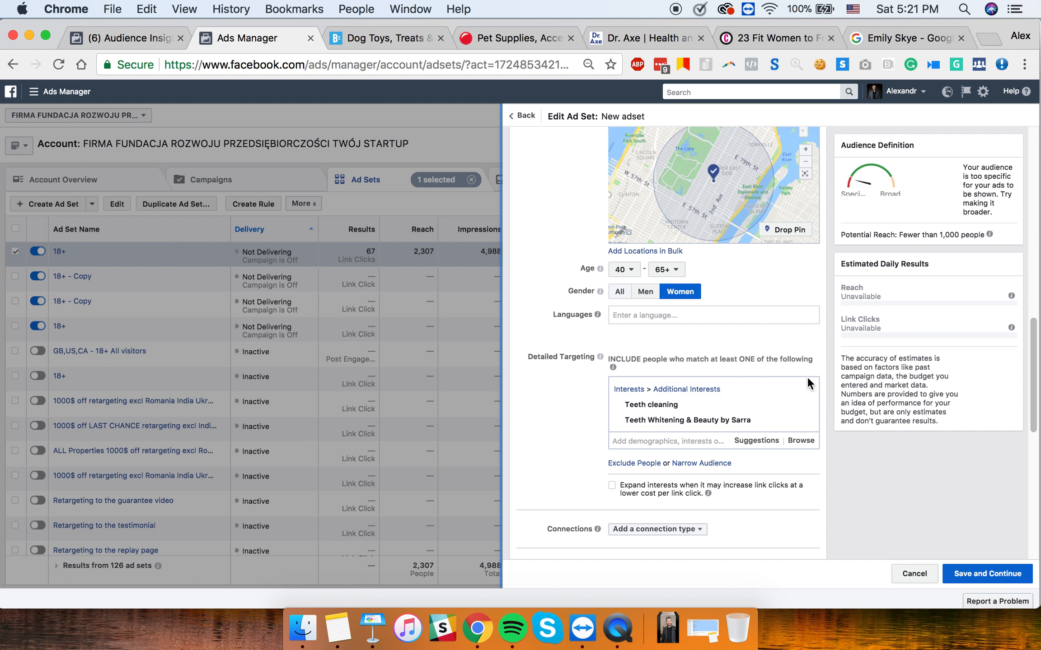
- Remove the teeth interests, then pan and zoom the location map out one level
{"action": "left_click", "coordinate": [804, 392]}
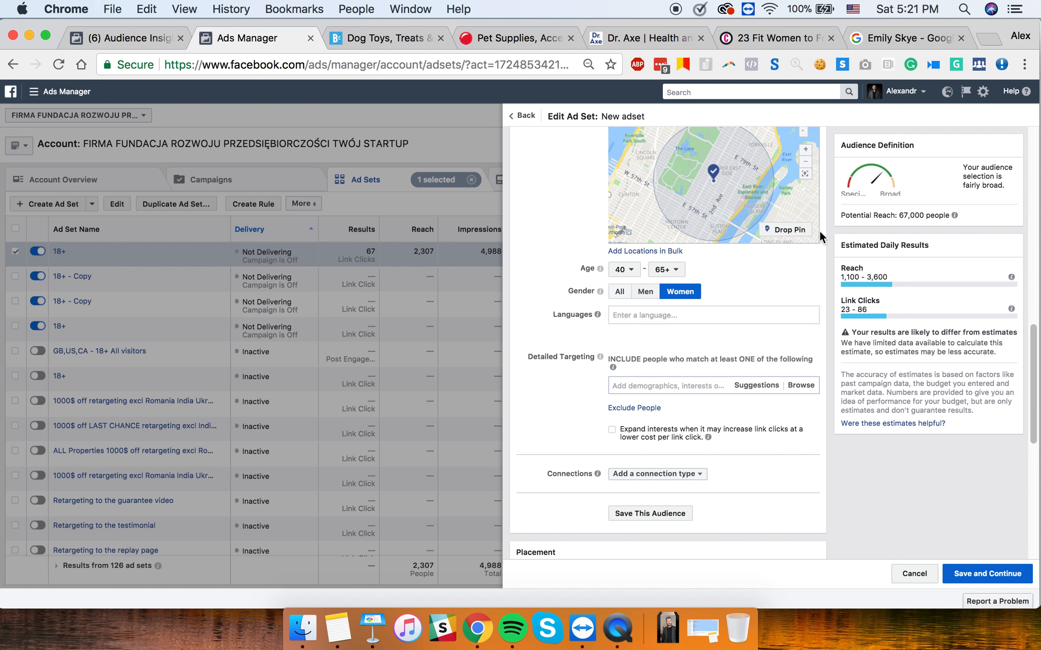
{"action": "mouse_move", "coordinate": [725, 187]}
{"action": "left_mouse_down"}
{"action": "mouse_move", "coordinate": [724, 208]}
{"action": "mouse_move", "coordinate": [718, 195]}
{"action": "left_mouse_up"}
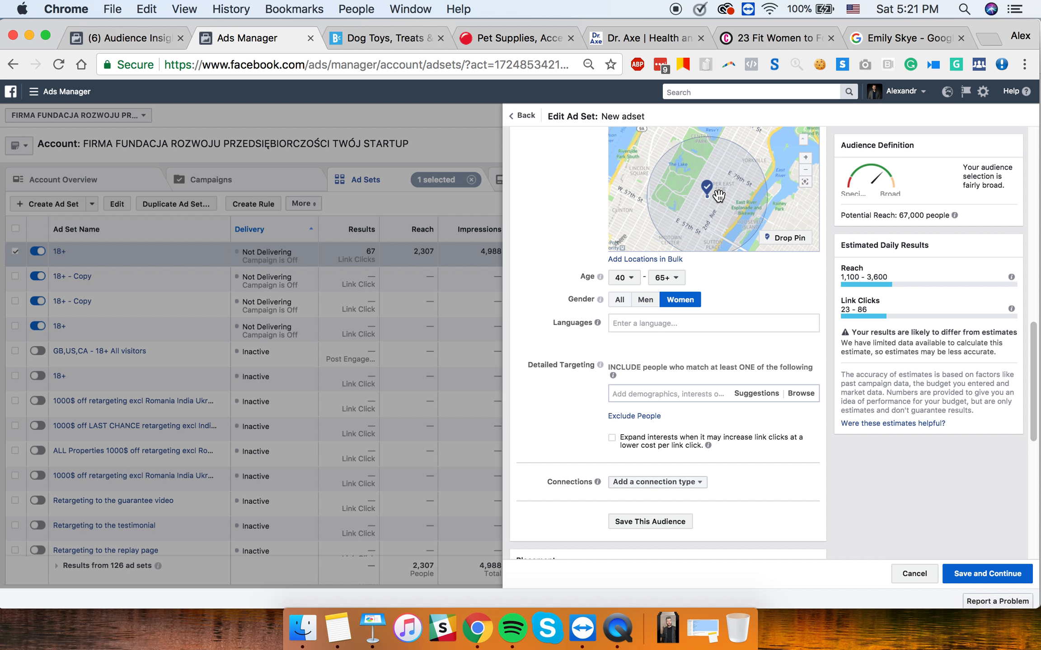
{"action": "left_click", "coordinate": [806, 171]}
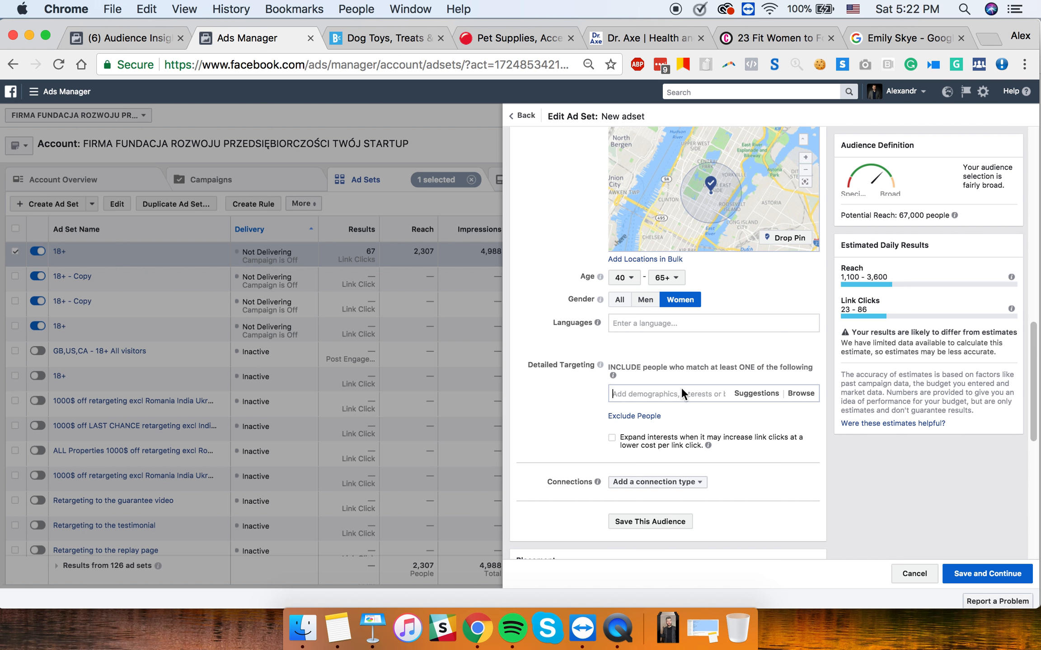
{"action": "left_click", "coordinate": [660, 394]}
{"action": "type", "text": "m"}
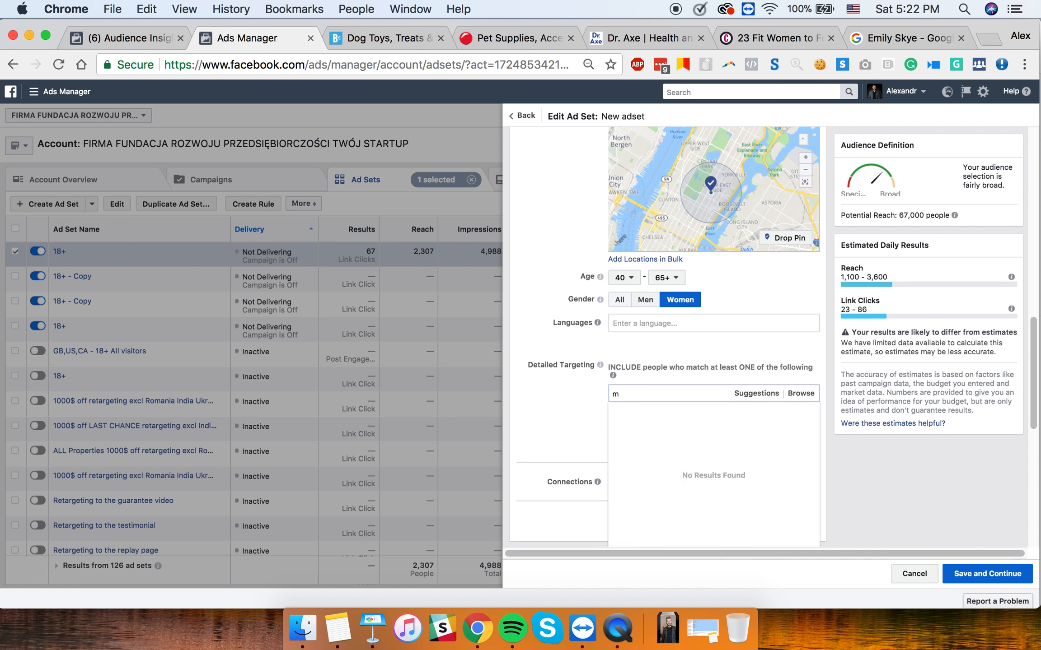
{"action": "type", "text": "arried"}
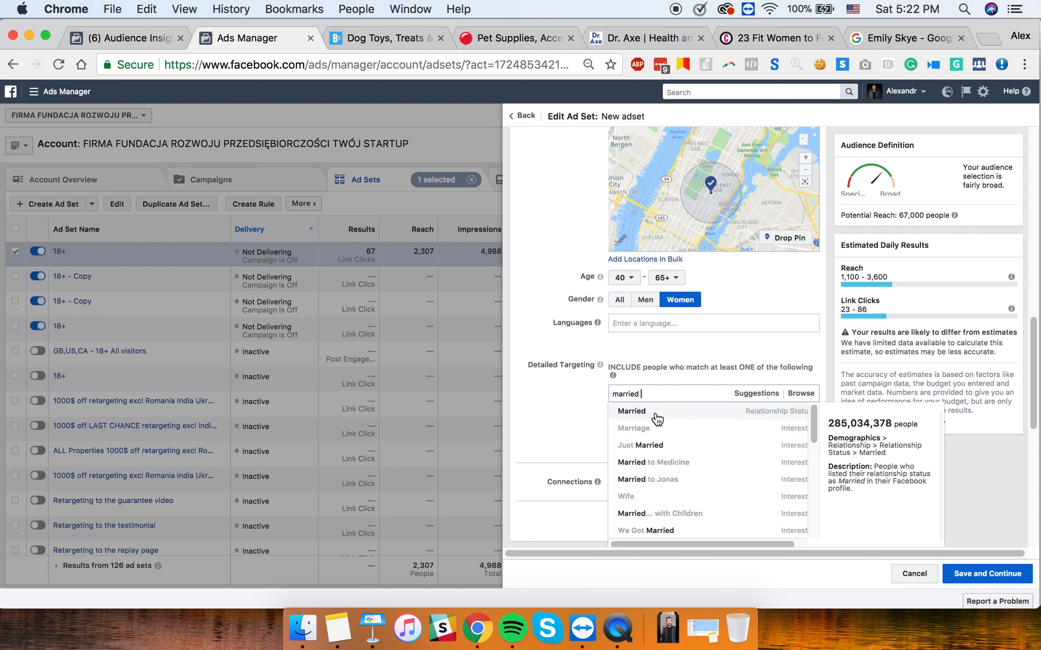
{"action": "left_click", "coordinate": [655, 412]}
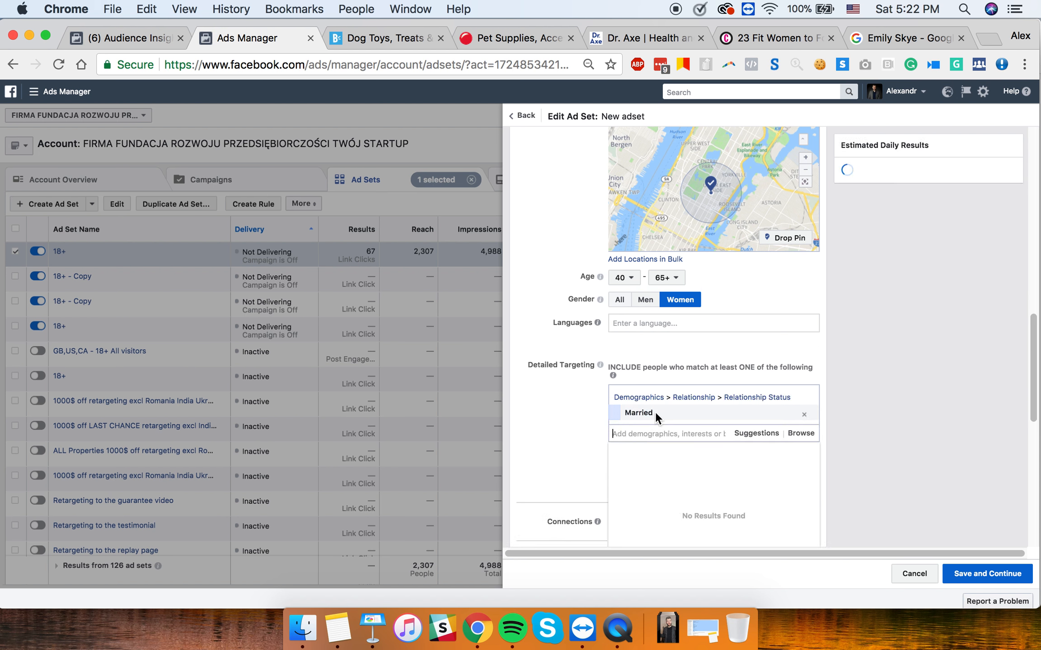
{"action": "left_click", "coordinate": [554, 405]}
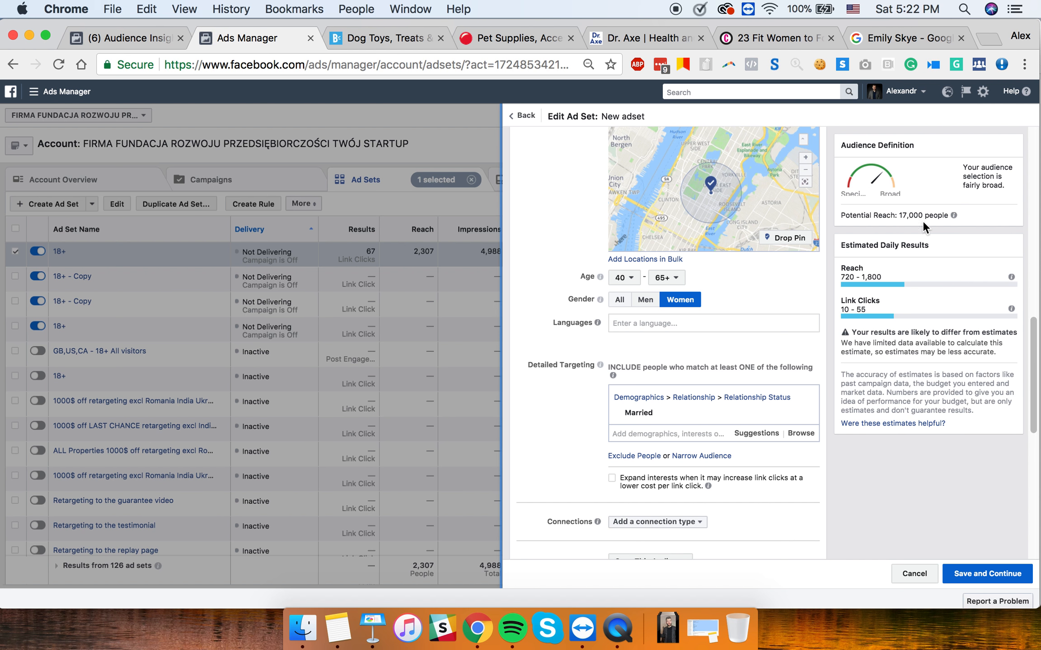
{"action": "left_click_drag", "start_coordinate": [898, 215], "coordinate": [915, 215]}
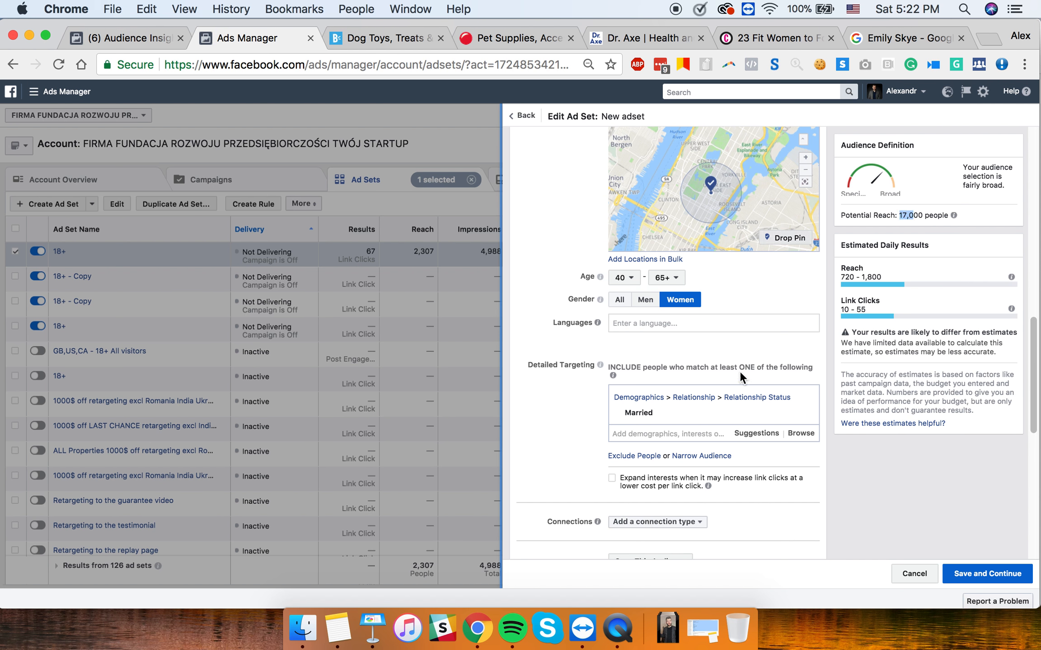
{"action": "mouse_move", "coordinate": [634, 412]}
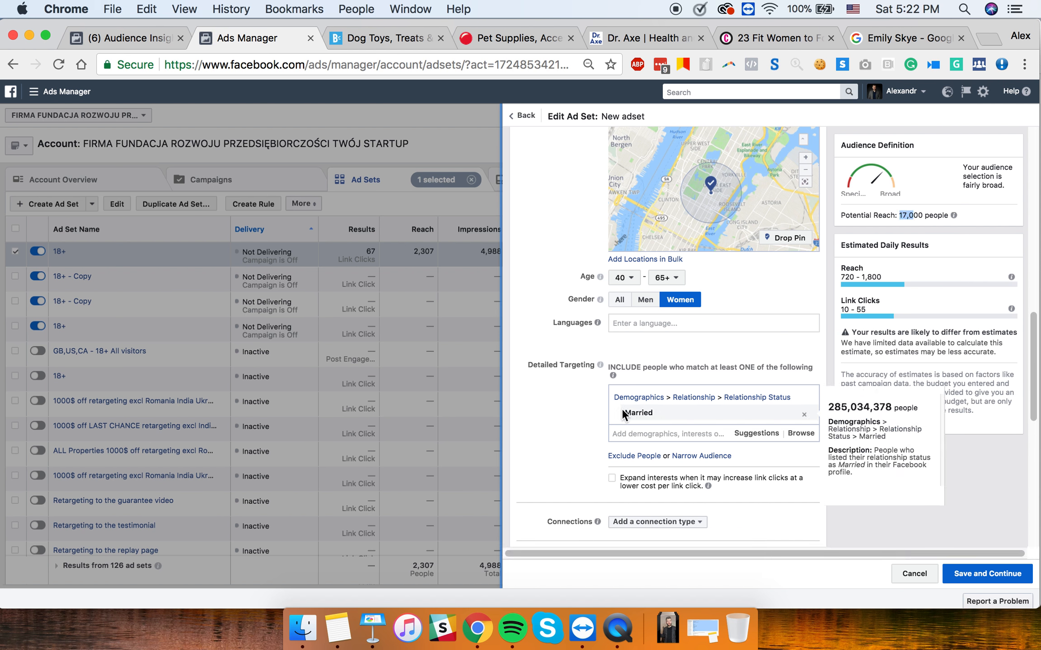
{"action": "left_click_drag", "start_coordinate": [623, 412], "coordinate": [728, 415]}
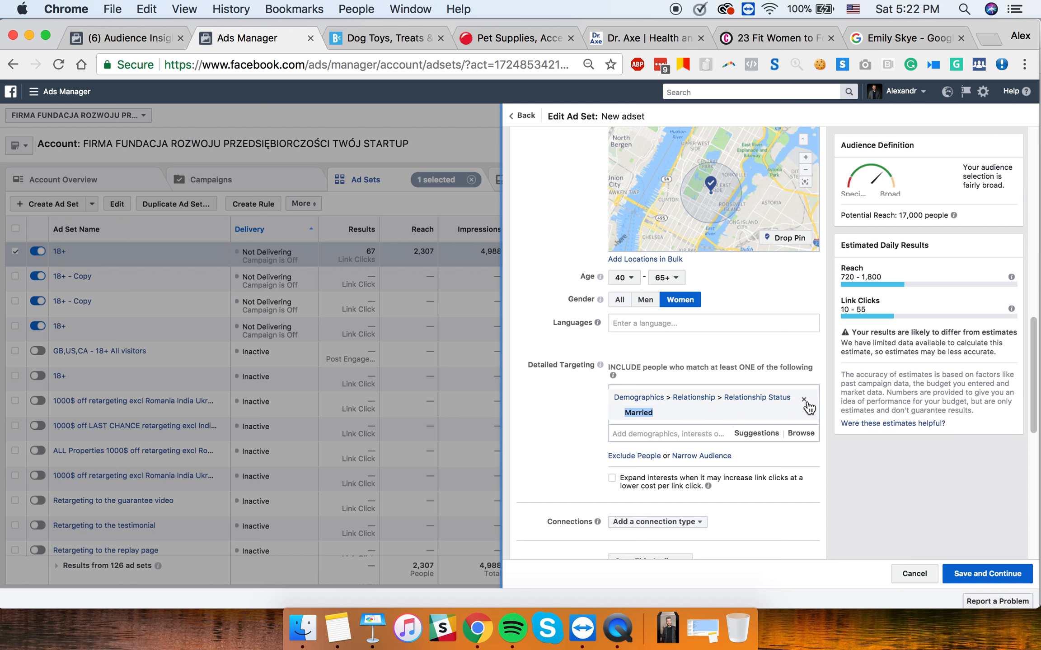
{"action": "left_click", "coordinate": [804, 400]}
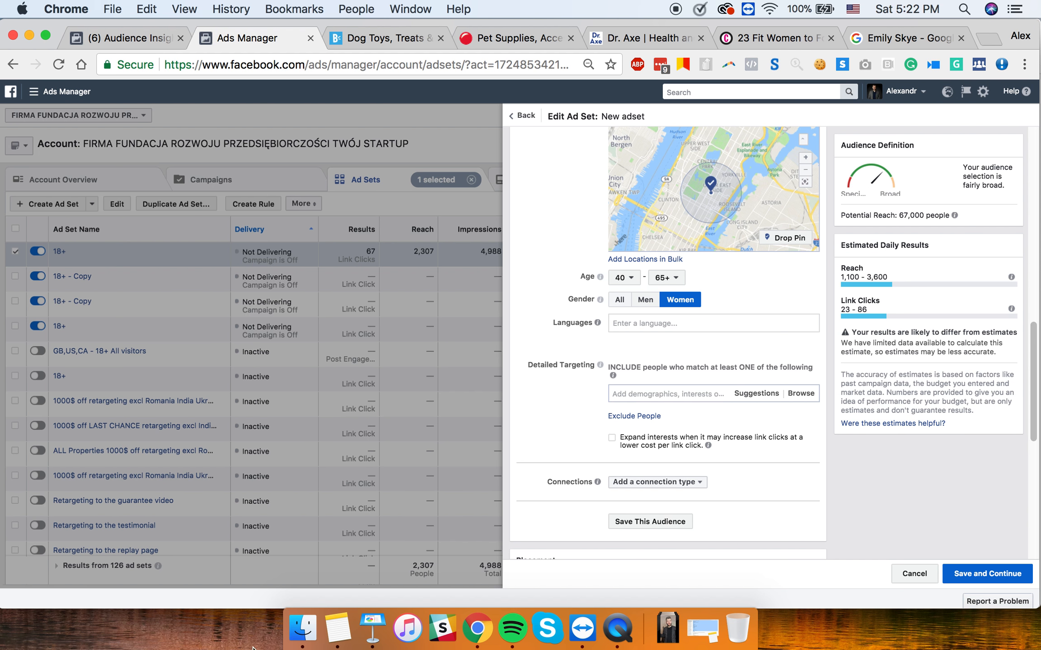
{"action": "left_click", "coordinate": [372, 623]}
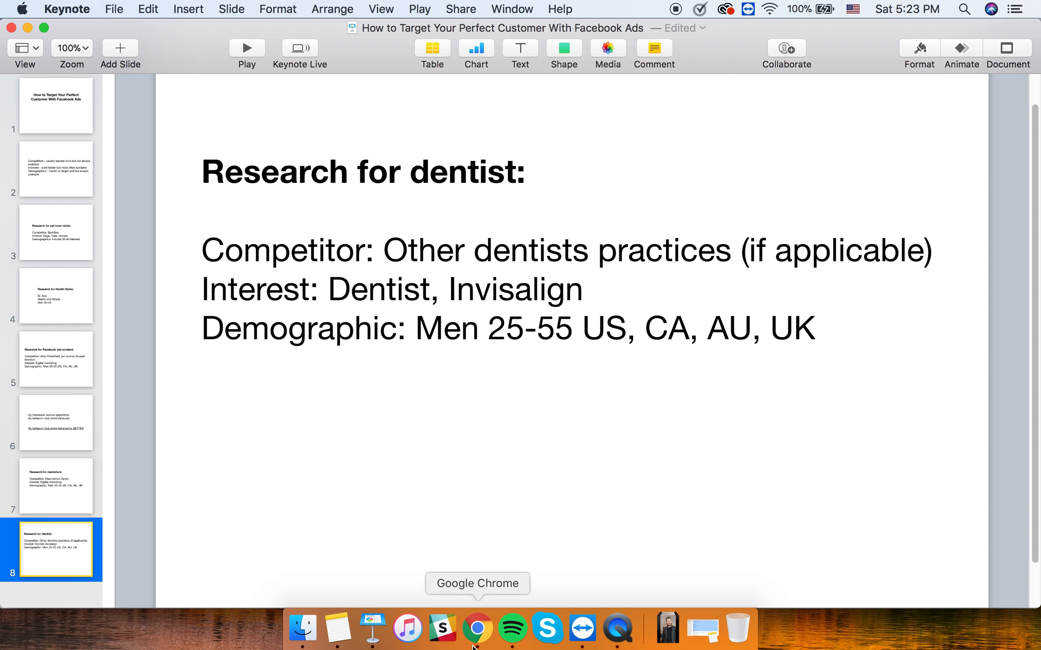
{"action": "left_click", "coordinate": [477, 628]}
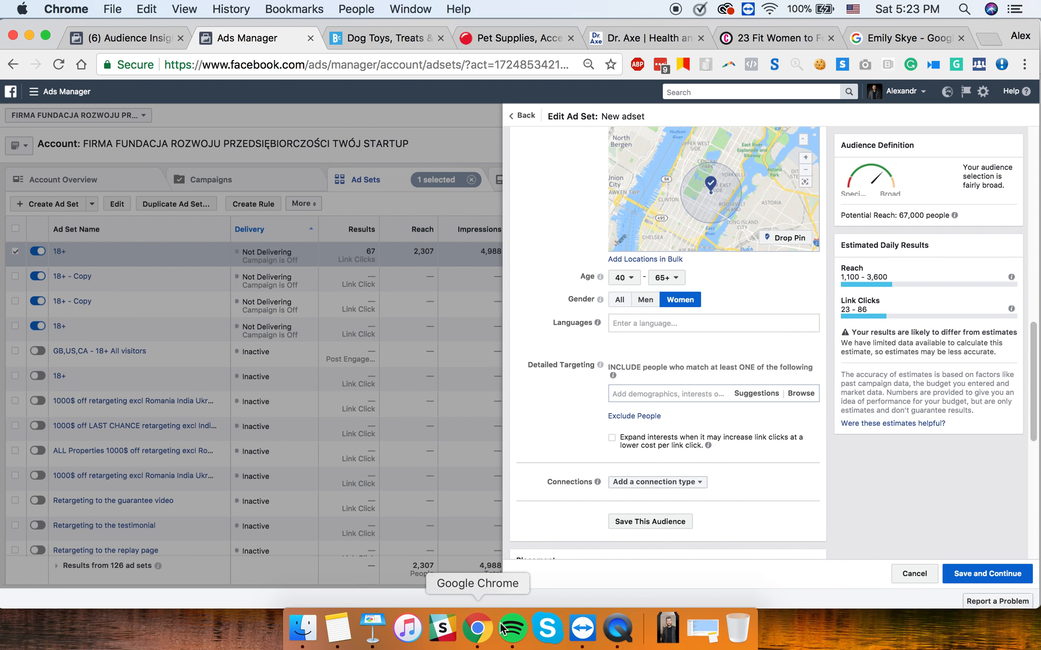
- Search detailed targeting for 'teeth' and add the Tooth interest
{"action": "left_click", "coordinate": [752, 400]}
{"action": "left_click", "coordinate": [679, 394]}
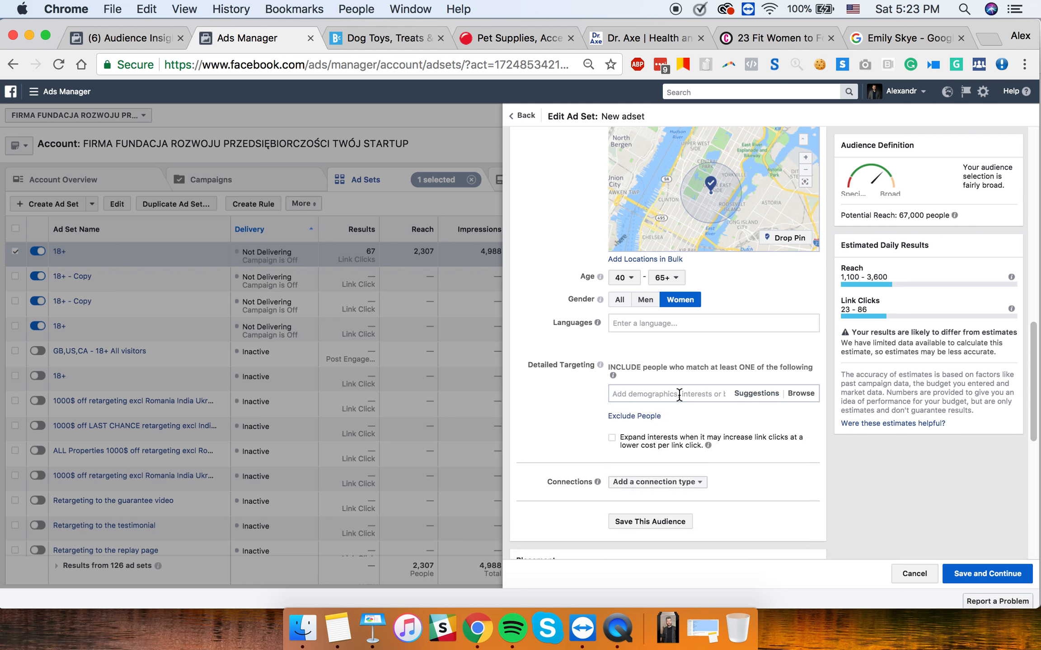
{"action": "type", "text": "tetth"}
{"action": "key", "text": "BackSpace"}
{"action": "key", "text": "BackSpace"}
{"action": "type", "text": "eeth"}
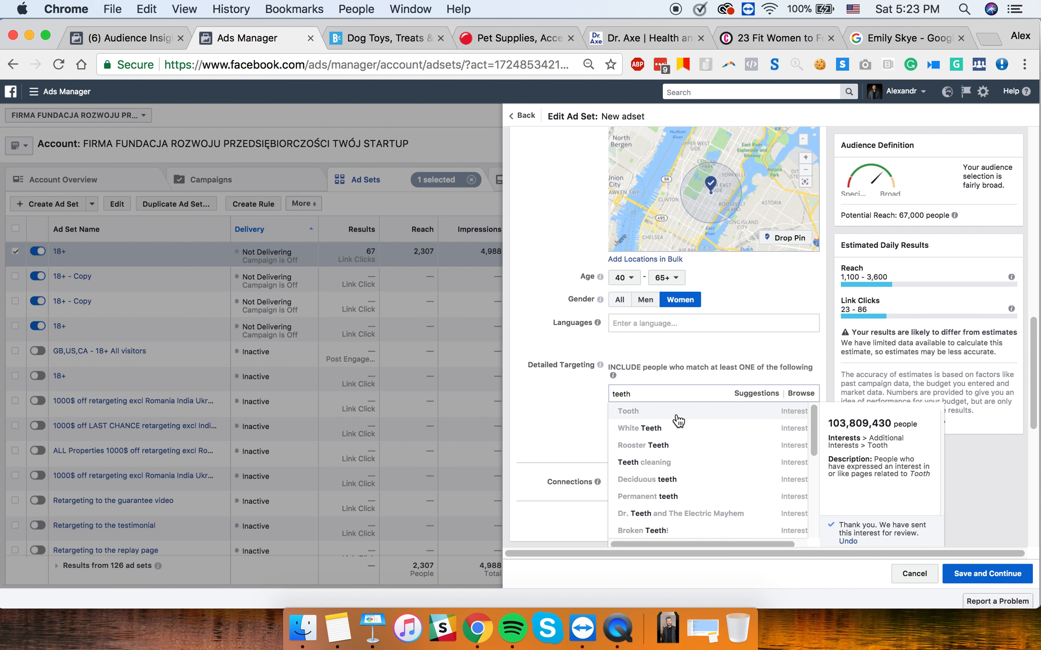
{"action": "left_click", "coordinate": [676, 413]}
- Add suggested interests Tooth brushing, Dentist, Toothbrush, Toothpaste, Teeth cleaning, White Teeth, Mouthwash, Smile
{"action": "left_click", "coordinate": [756, 435]}
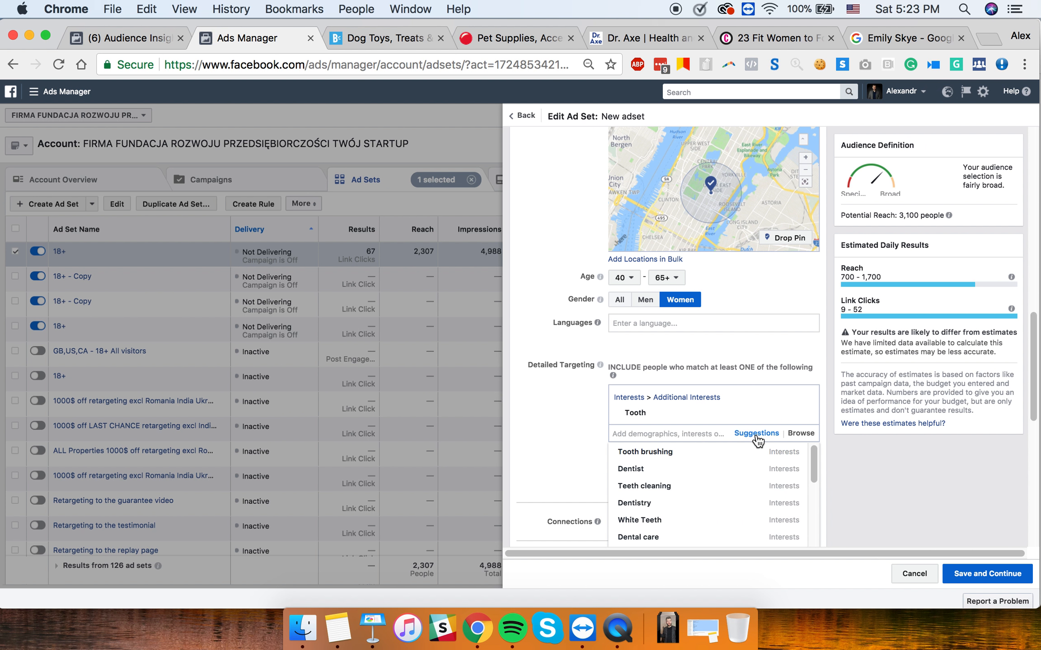
{"action": "left_click", "coordinate": [692, 458]}
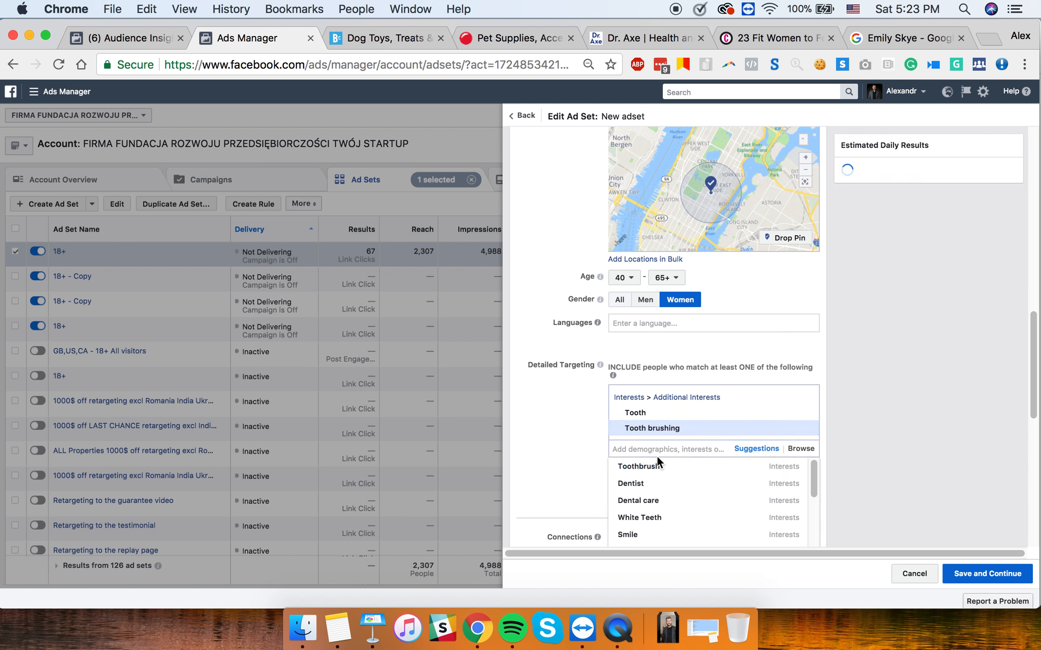
{"action": "left_click", "coordinate": [649, 485]}
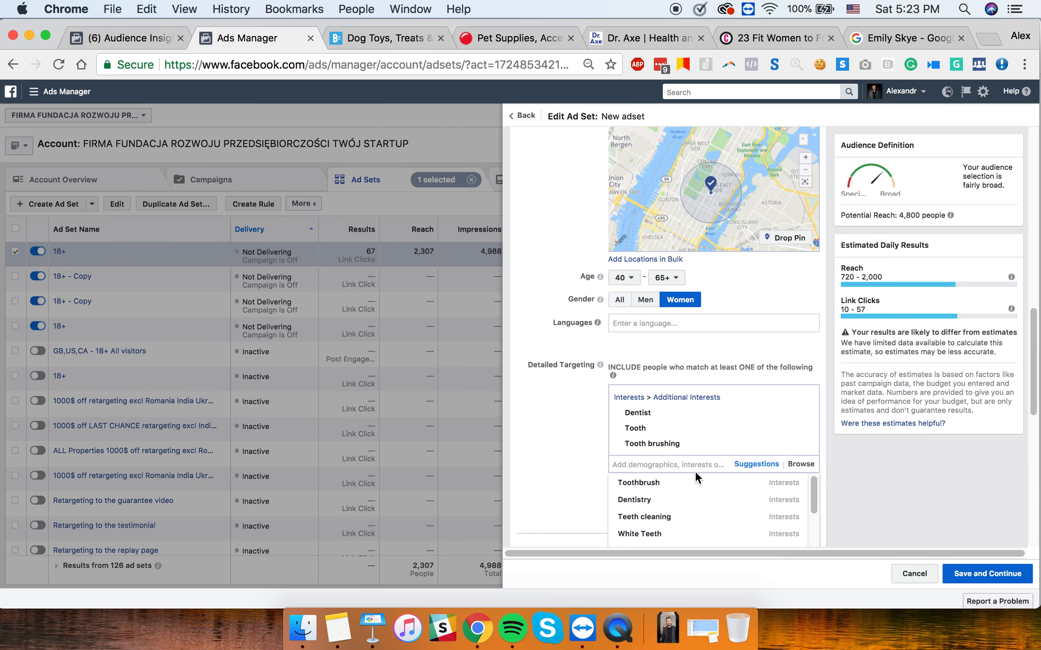
{"action": "left_click", "coordinate": [688, 483]}
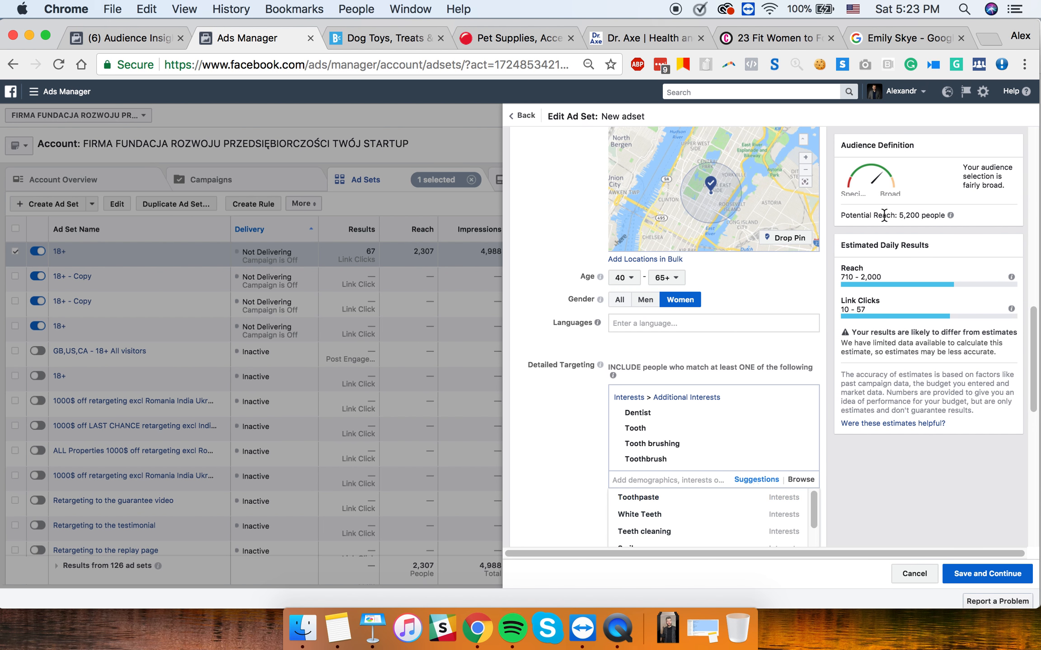
{"action": "left_click", "coordinate": [664, 499]}
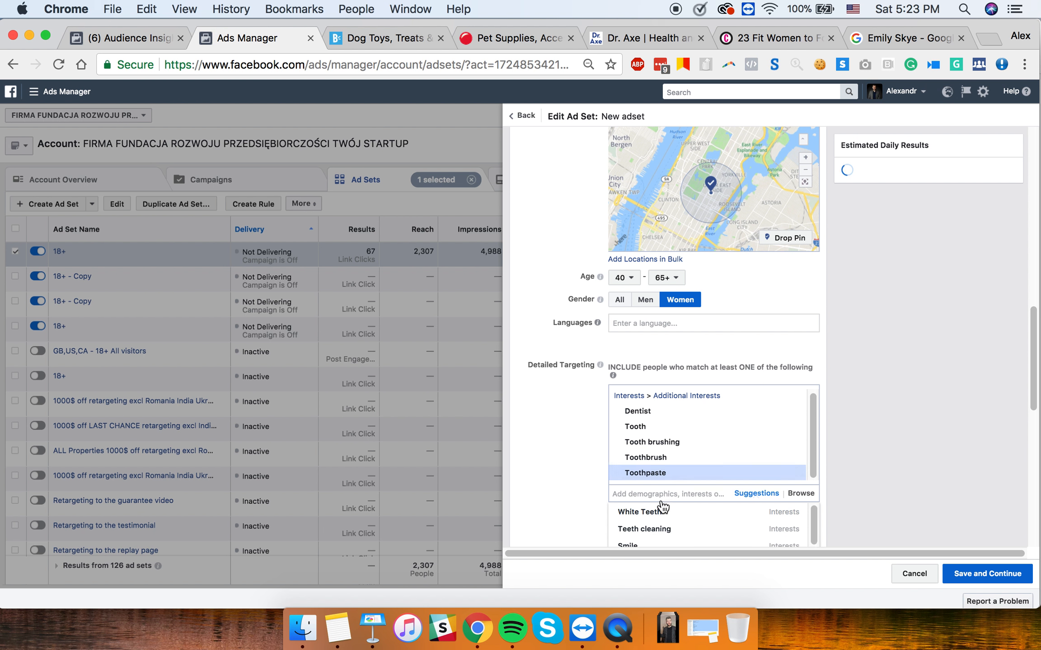
{"action": "left_click", "coordinate": [662, 513]}
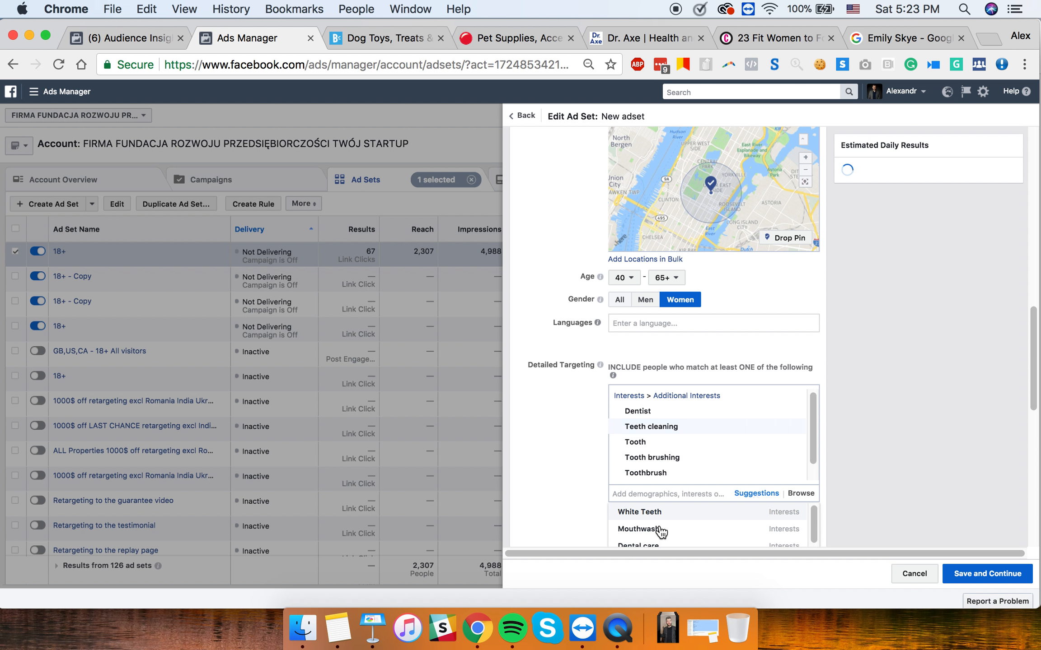
{"action": "left_click", "coordinate": [661, 514]}
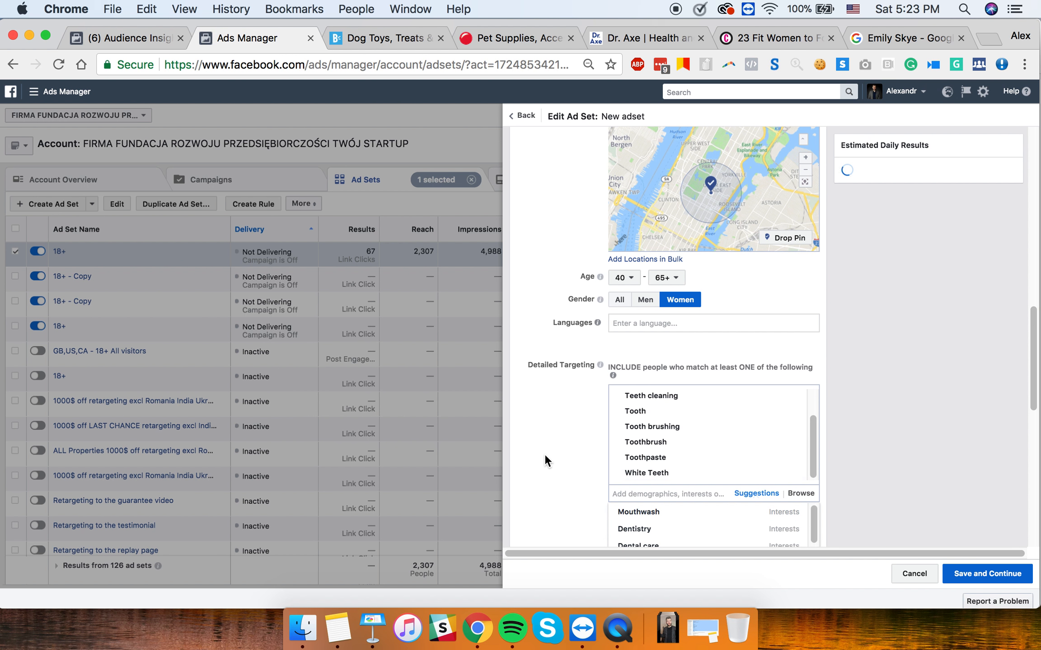
{"action": "scroll", "coordinate": [544, 454], "scroll_direction": "down", "scroll_amount": 3}
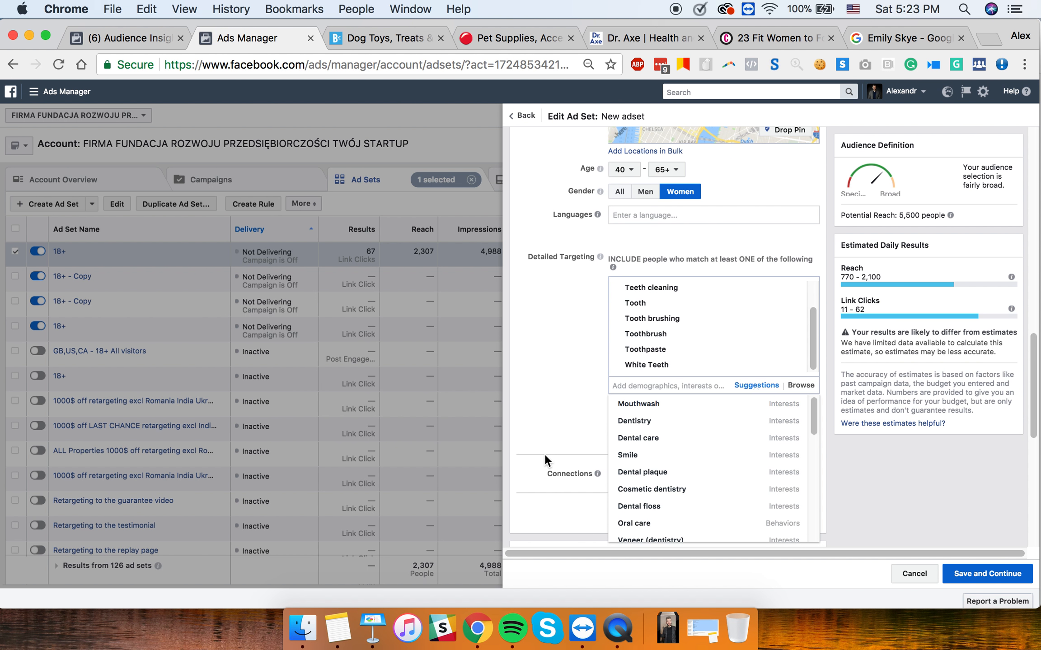
{"action": "left_click", "coordinate": [659, 412]}
{"action": "left_click", "coordinate": [659, 412]}
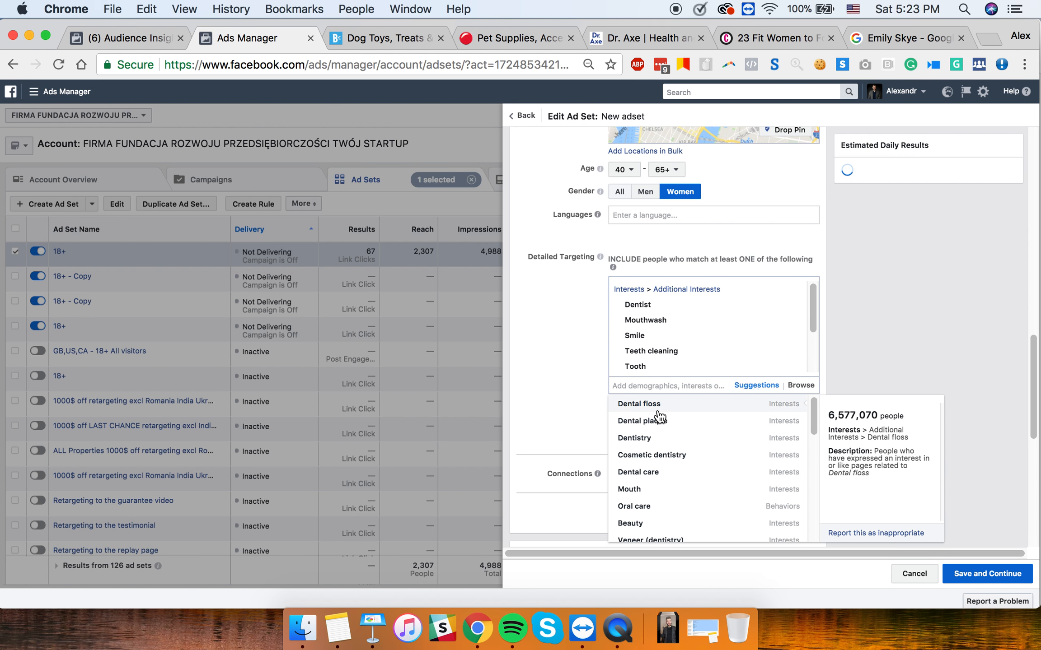
{"action": "left_click", "coordinate": [548, 327]}
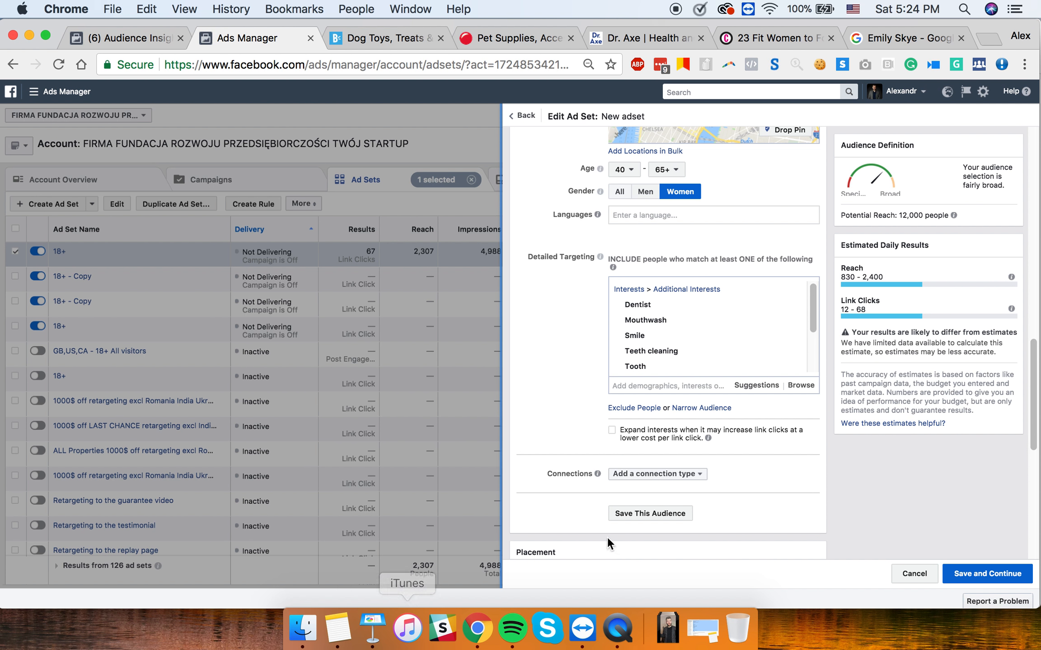
- Zoom the location map out twice to view the 1mi circle, then bring up Keynote's Research for dentist slide
{"action": "scroll", "coordinate": [684, 153], "scroll_direction": "up", "scroll_amount": 2}
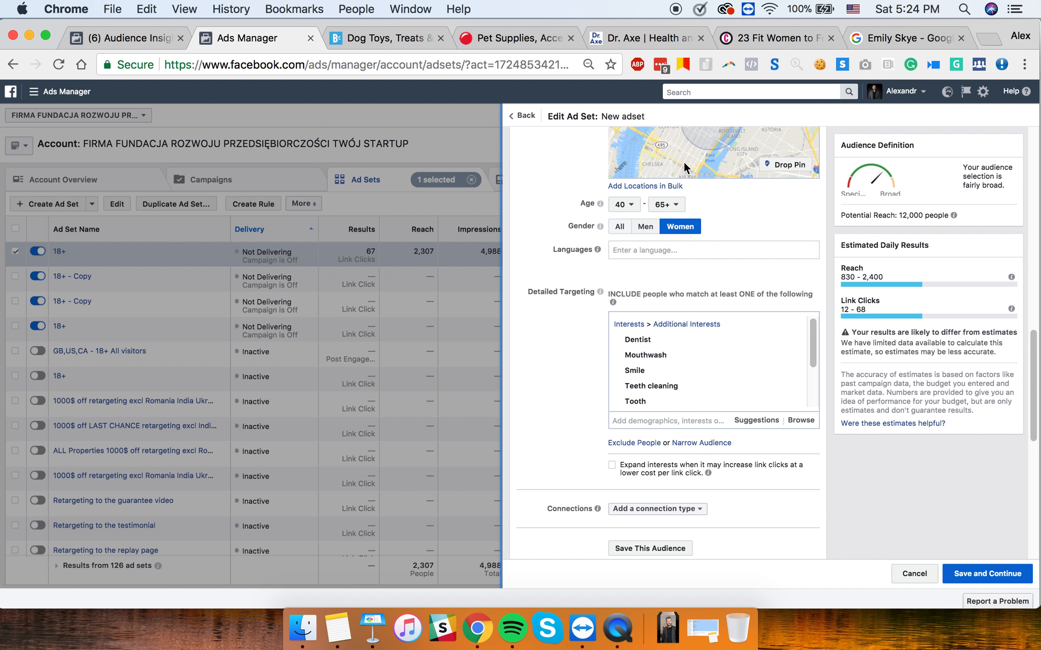
{"action": "scroll", "coordinate": [766, 314], "scroll_direction": "up", "scroll_amount": 5}
{"action": "scroll", "coordinate": [758, 288], "scroll_direction": "up", "scroll_amount": 2}
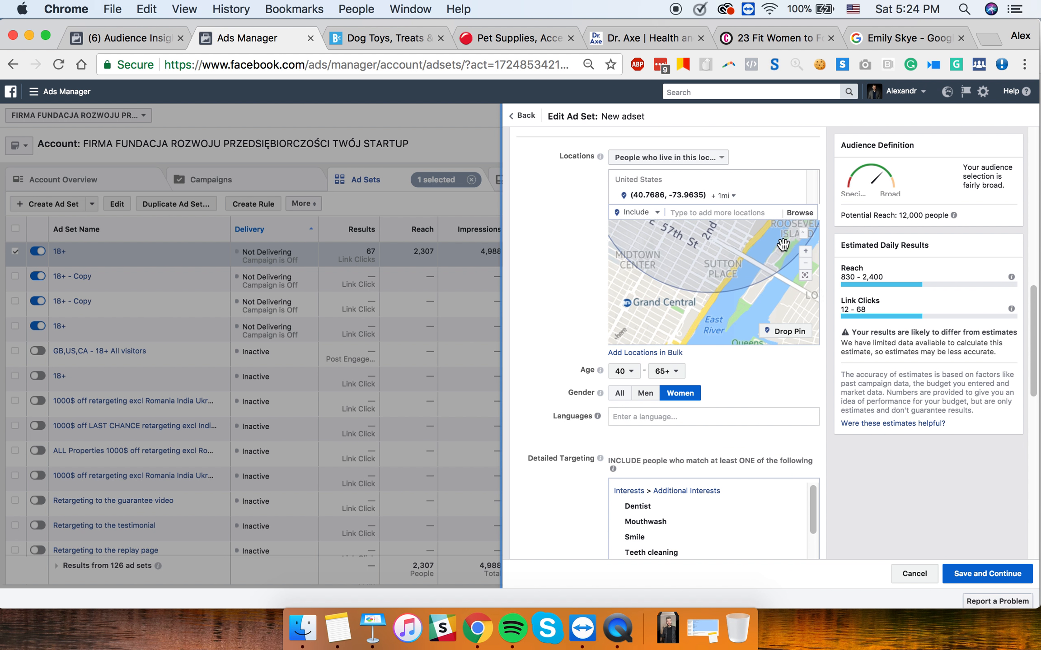
{"action": "left_click", "coordinate": [806, 264]}
{"action": "left_click", "coordinate": [806, 263]}
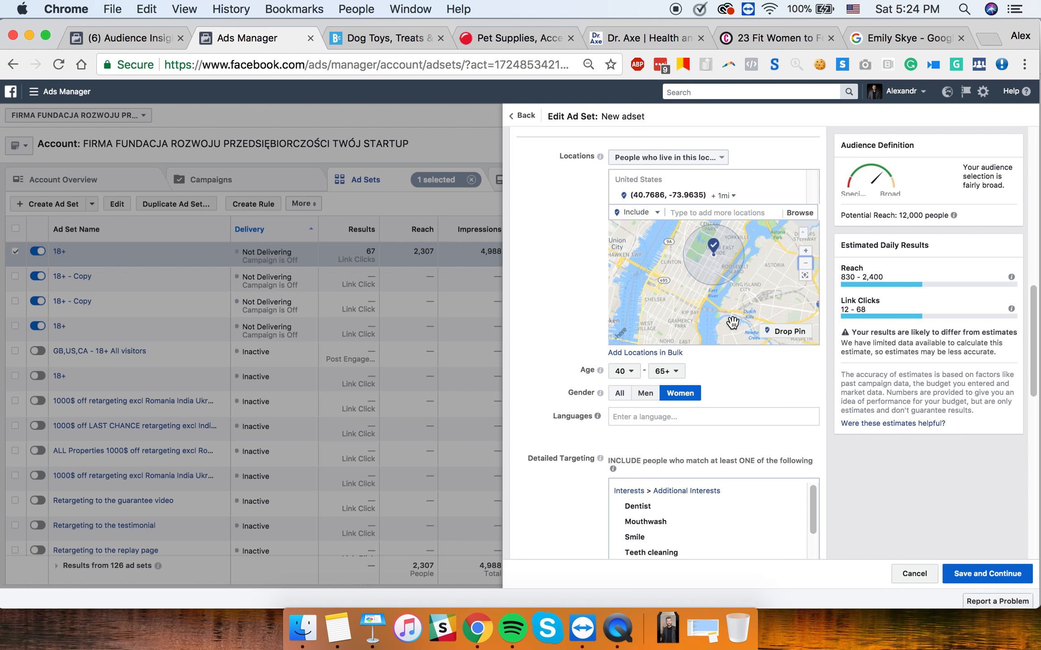
{"action": "left_click", "coordinate": [369, 635]}
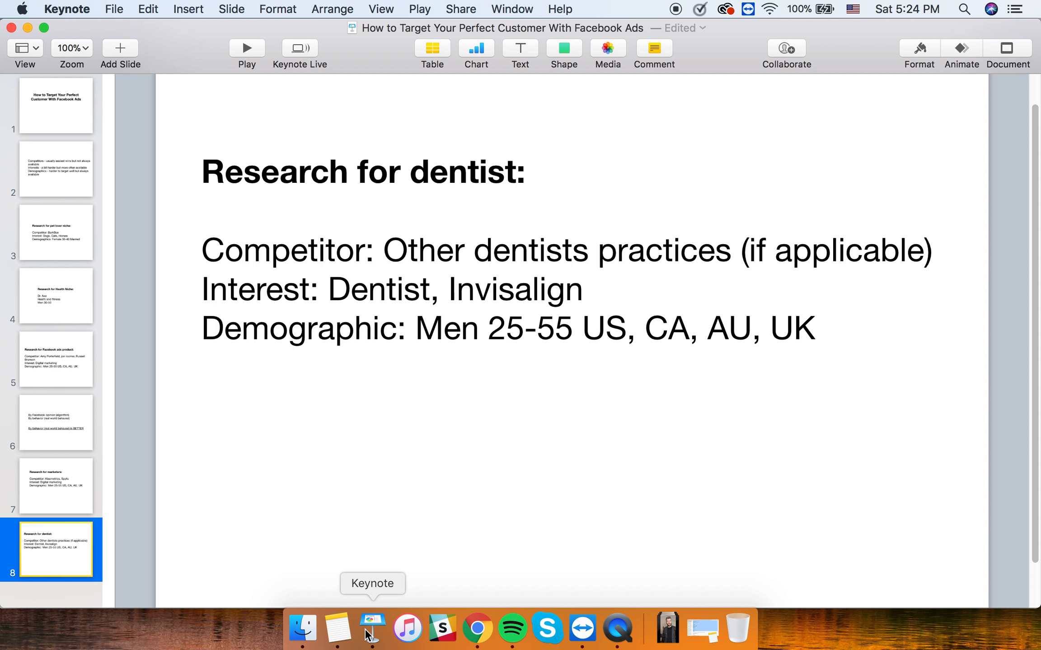